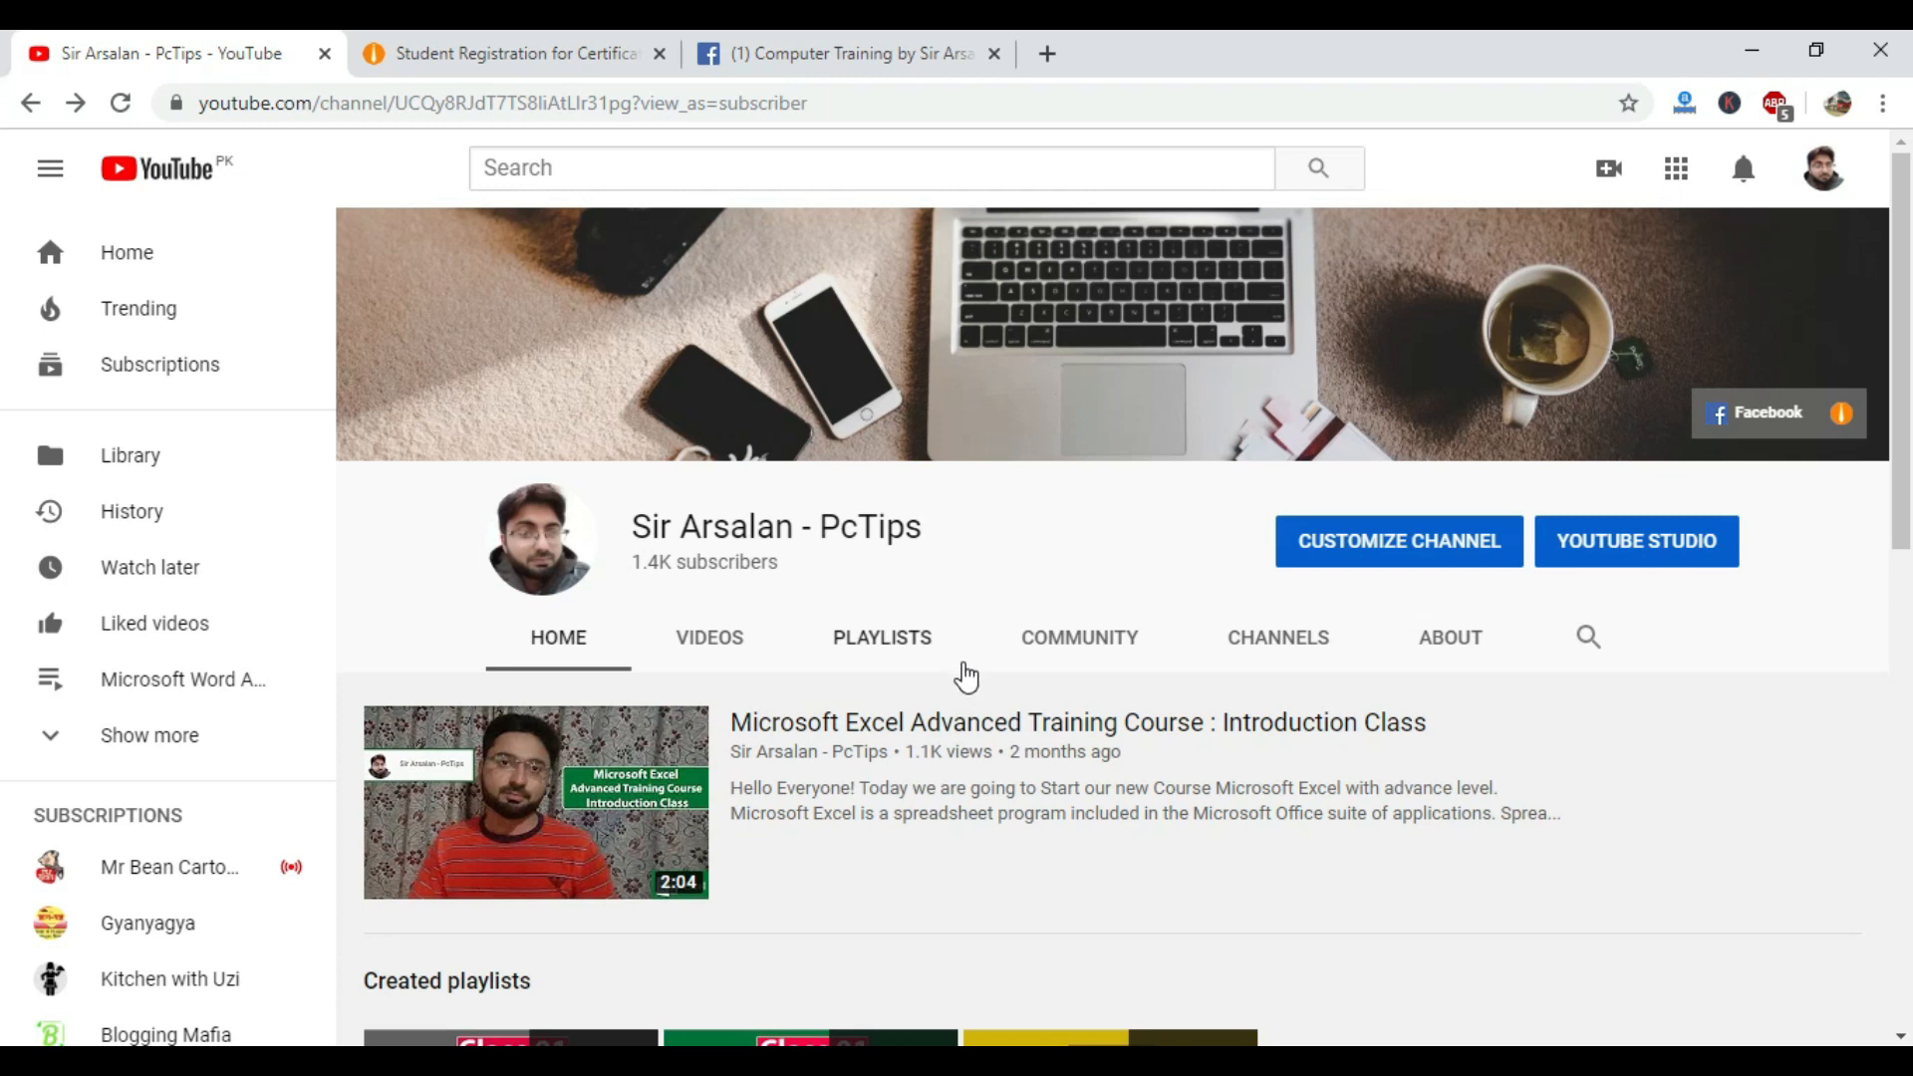
Switch to the Student Registration for Certificate page and review its course links, project submission notes, gifts and certificate rules.
click(473, 55)
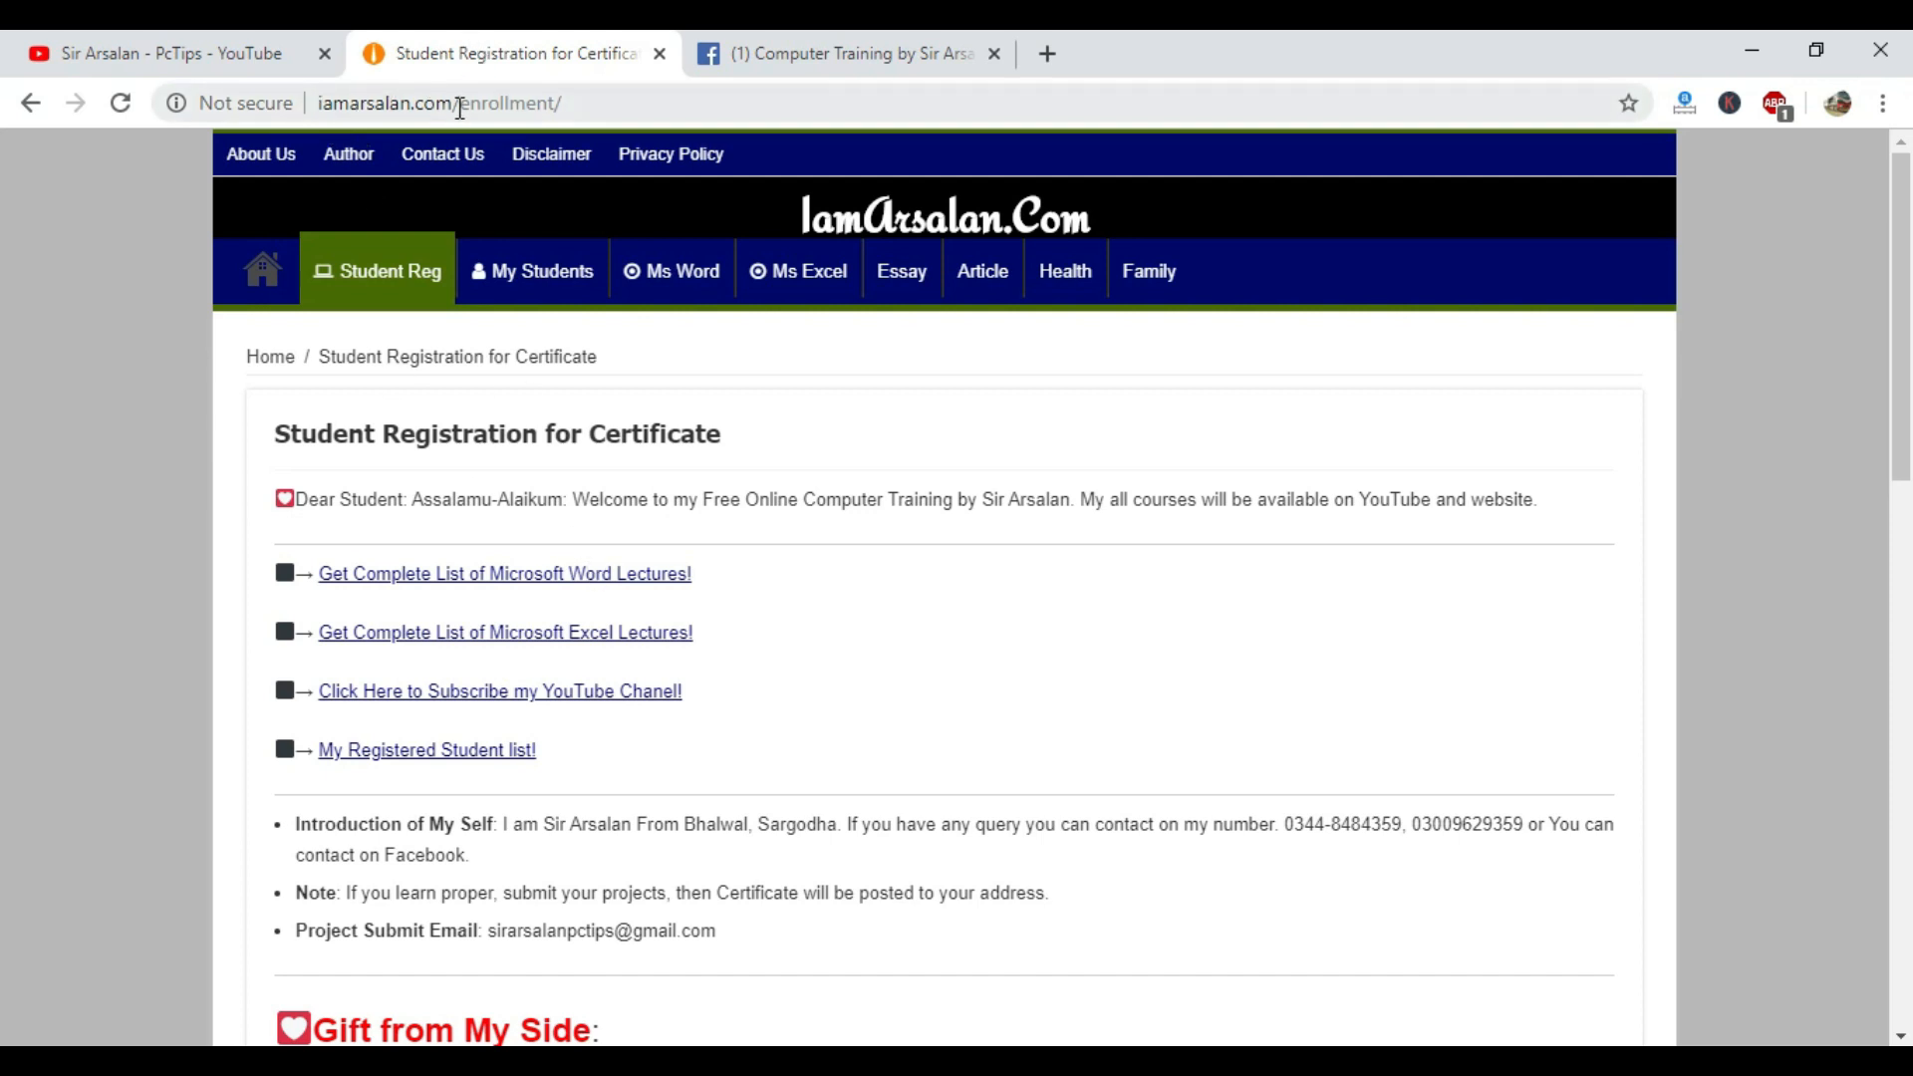
scroll(596, 518, down, 9)
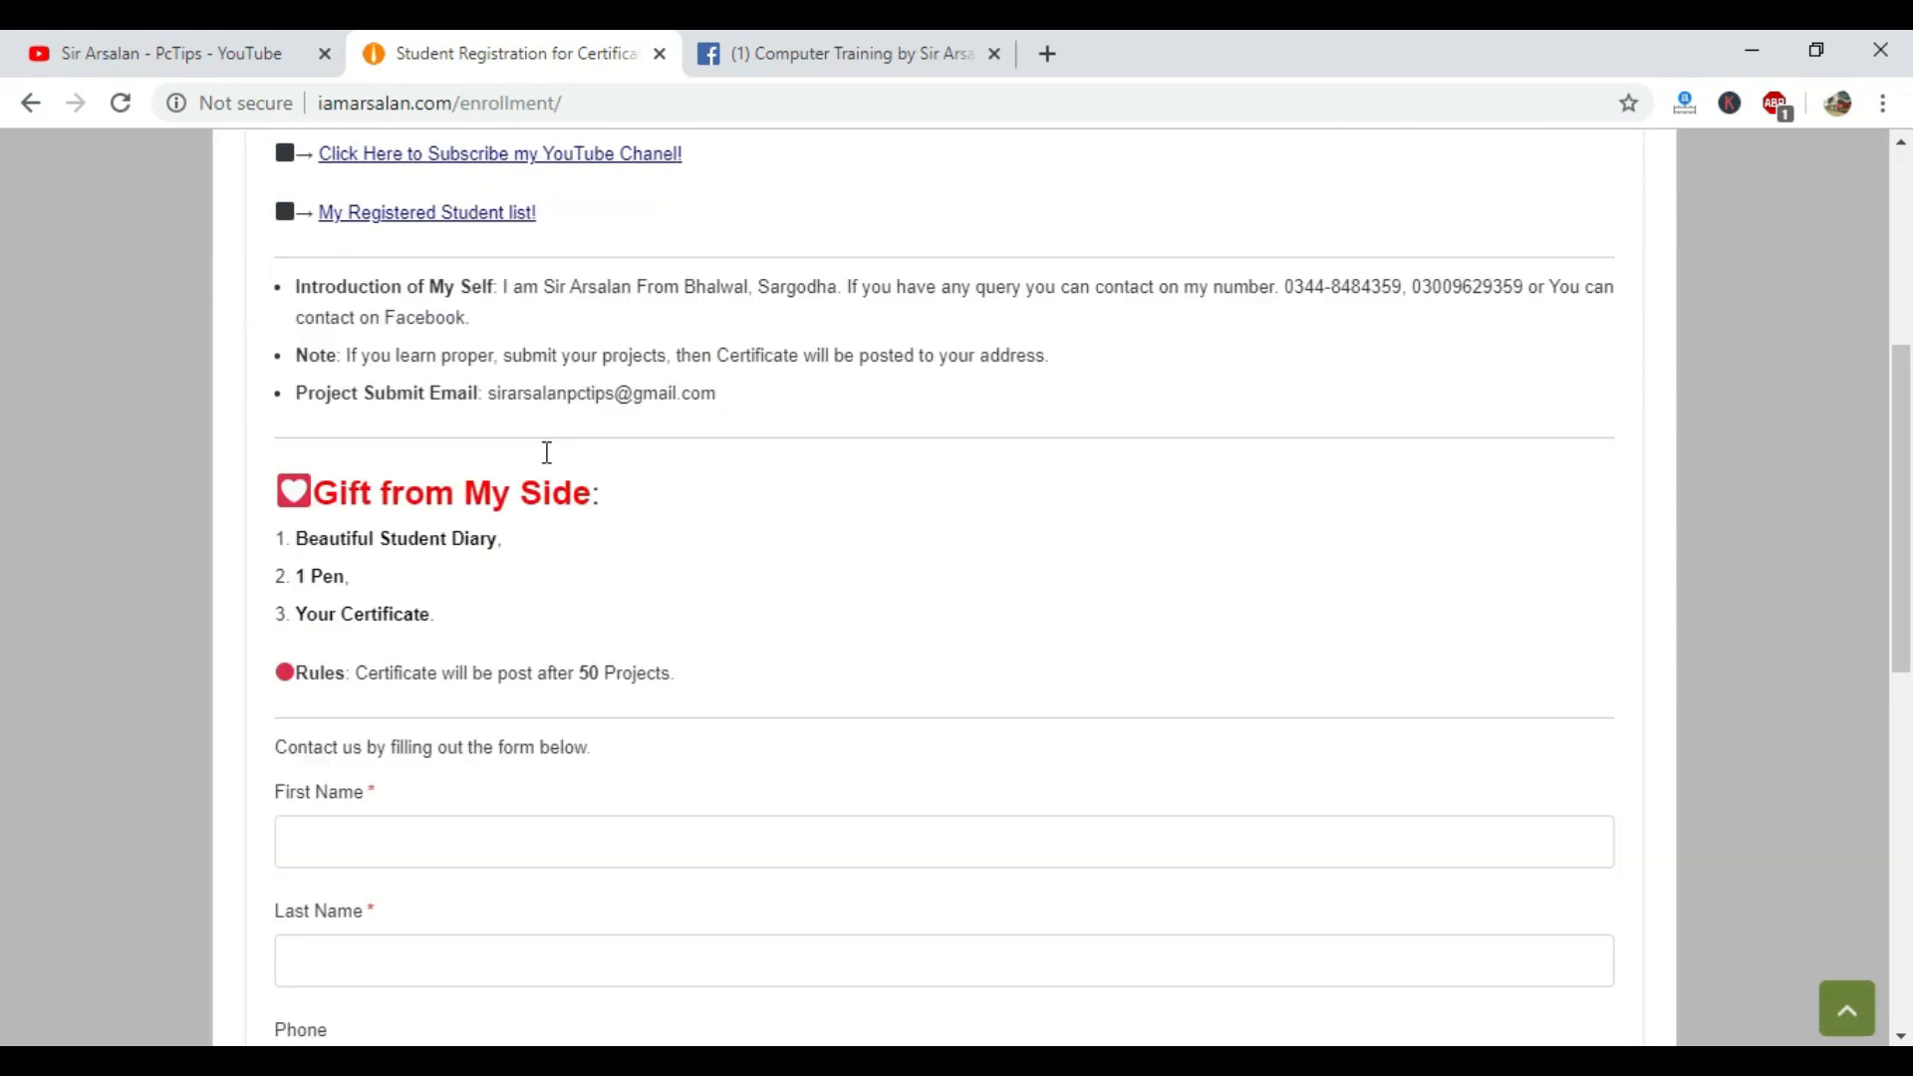
click(432, 402)
scroll(491, 508, up, 9)
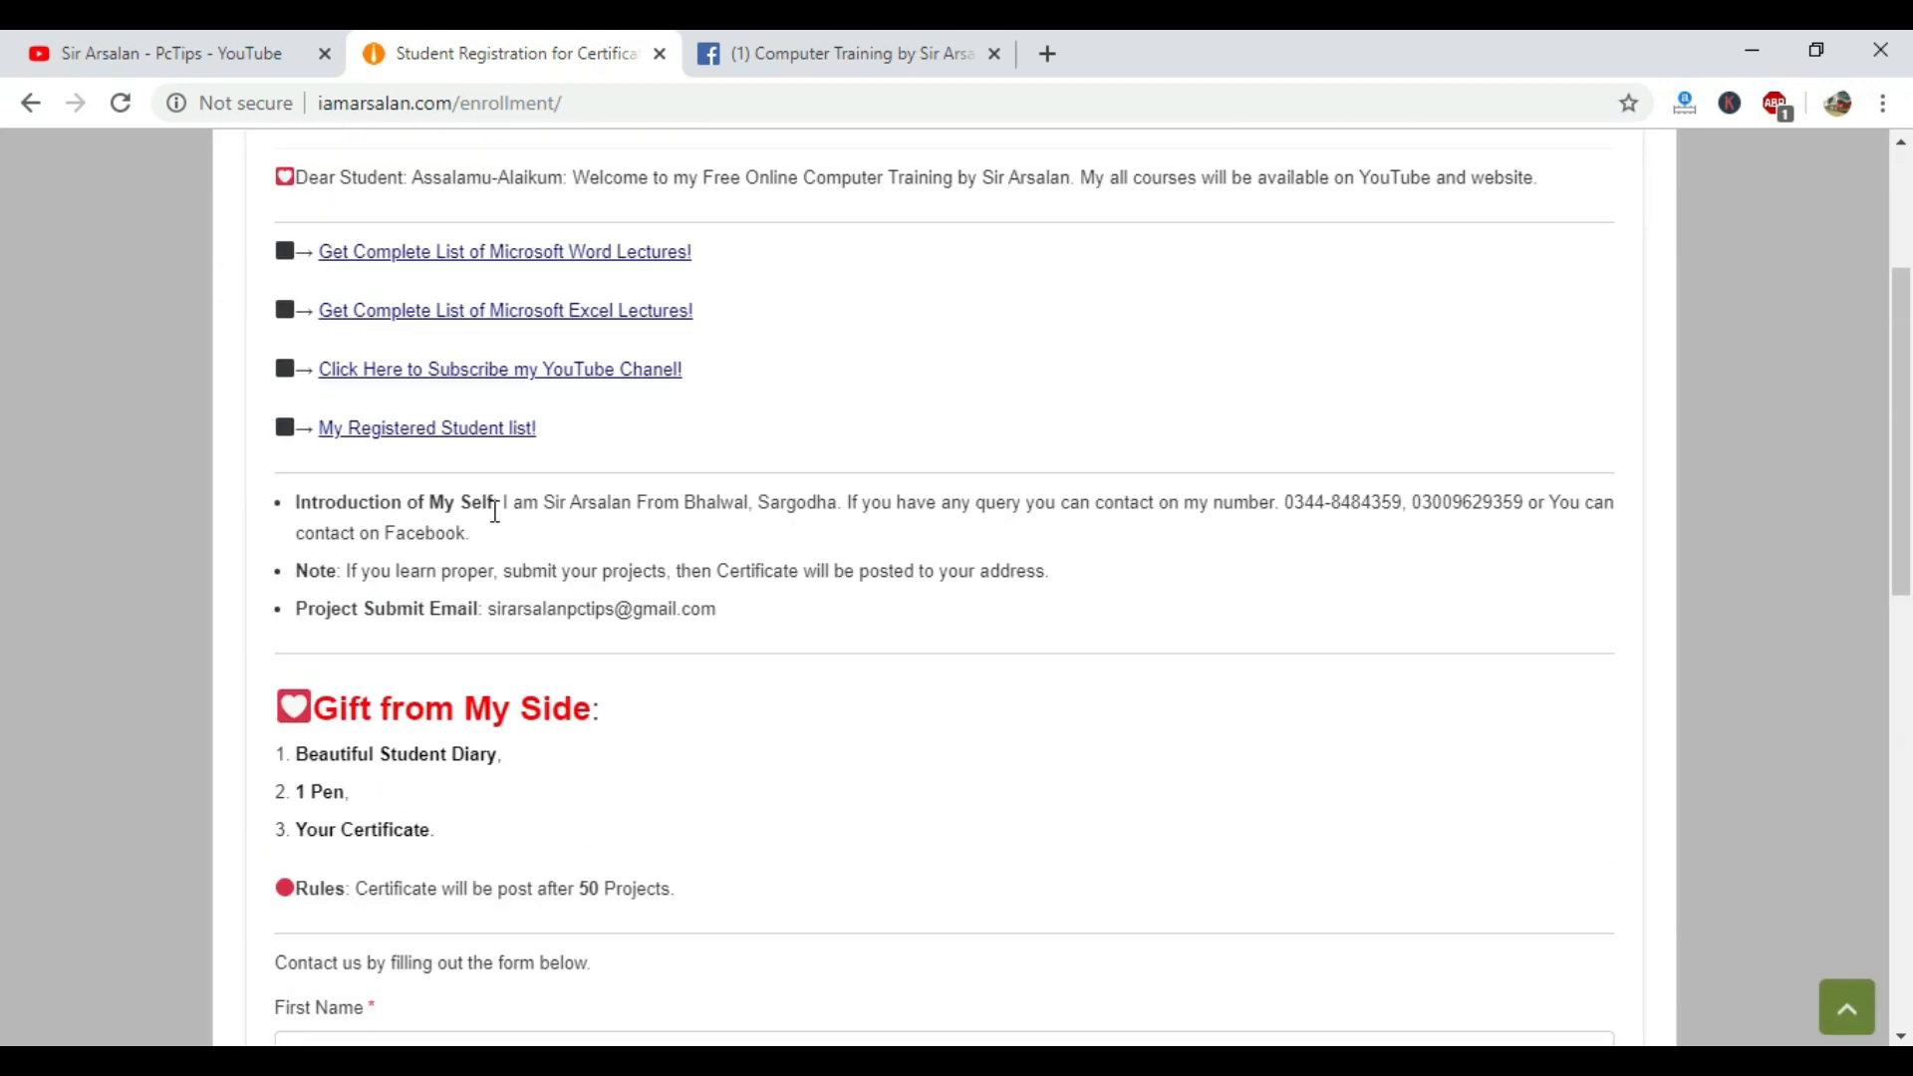
scroll(498, 525, up, 1)
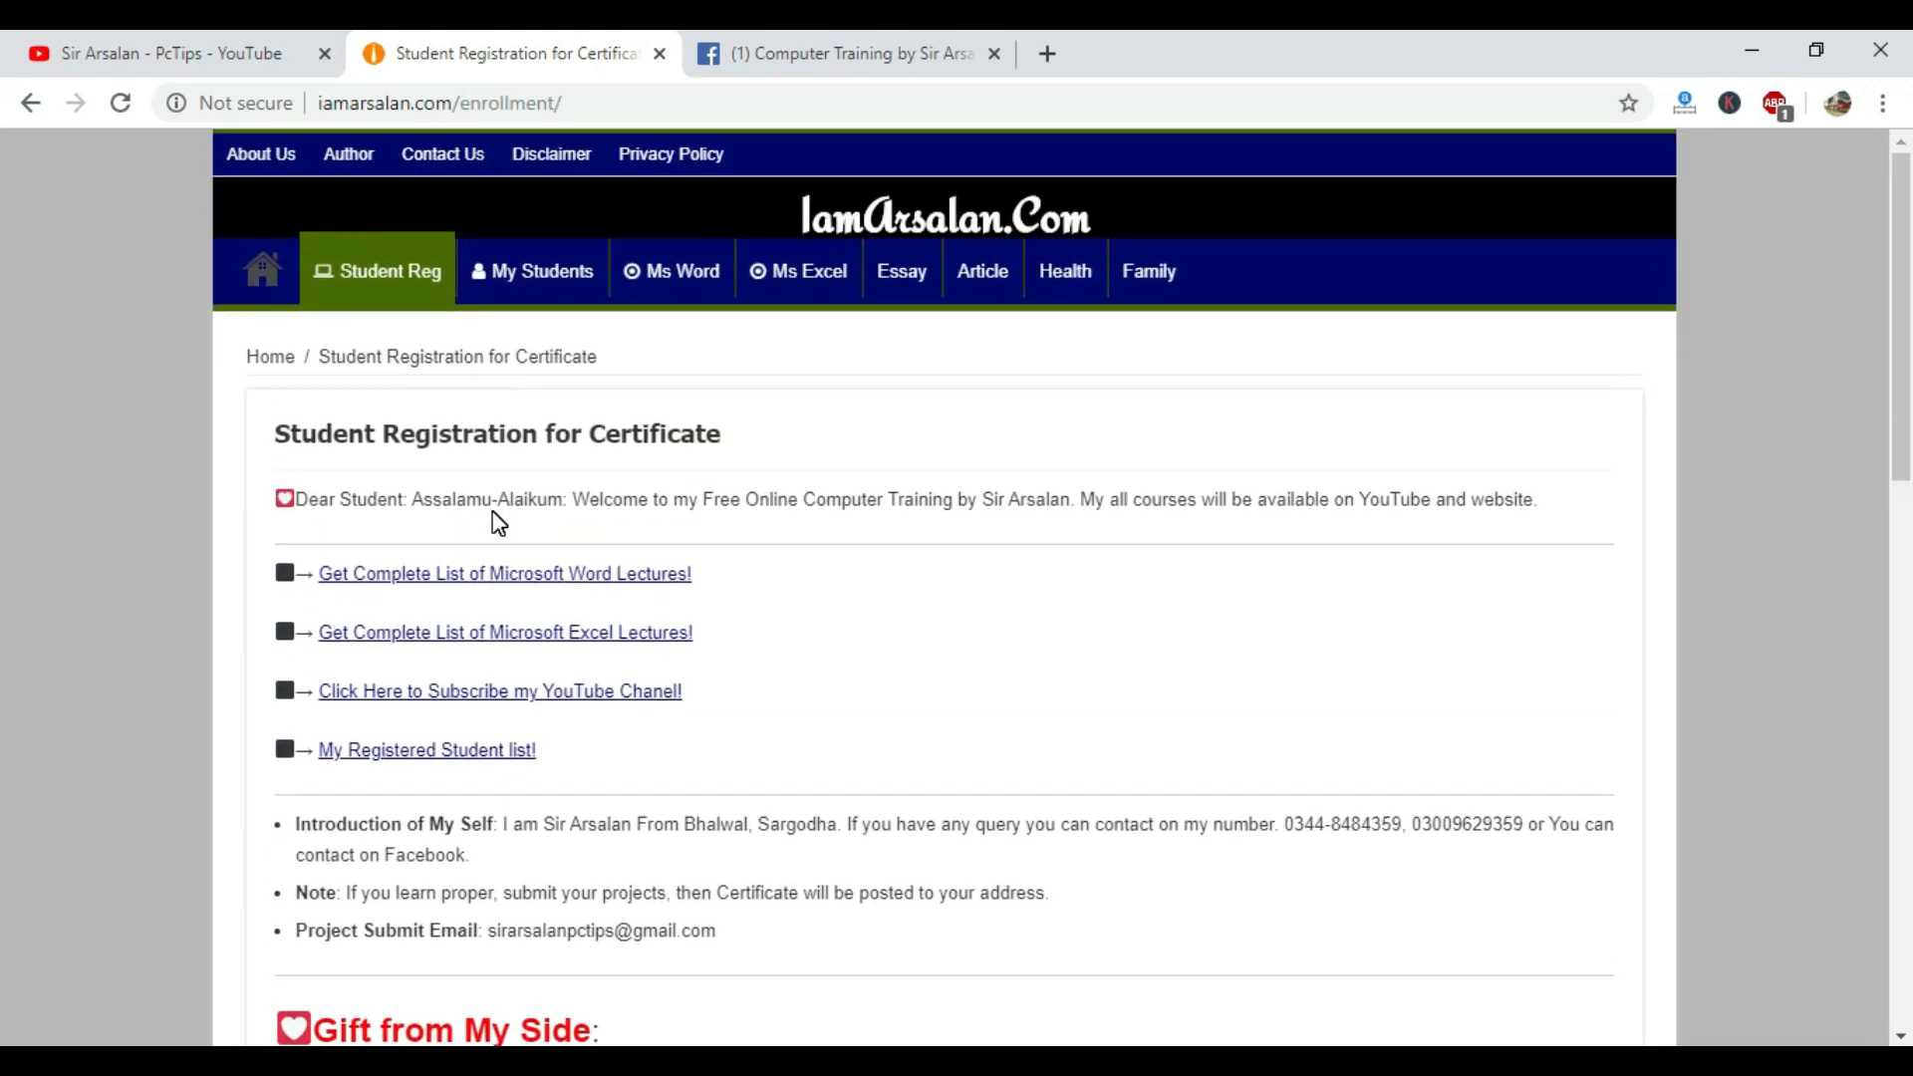
View the My Students list with its first entry expanded, and switch to the Computer Training page on Facebook.
click(542, 273)
scroll(684, 543, down, 1)
scroll(684, 543, down, 2)
click(1106, 495)
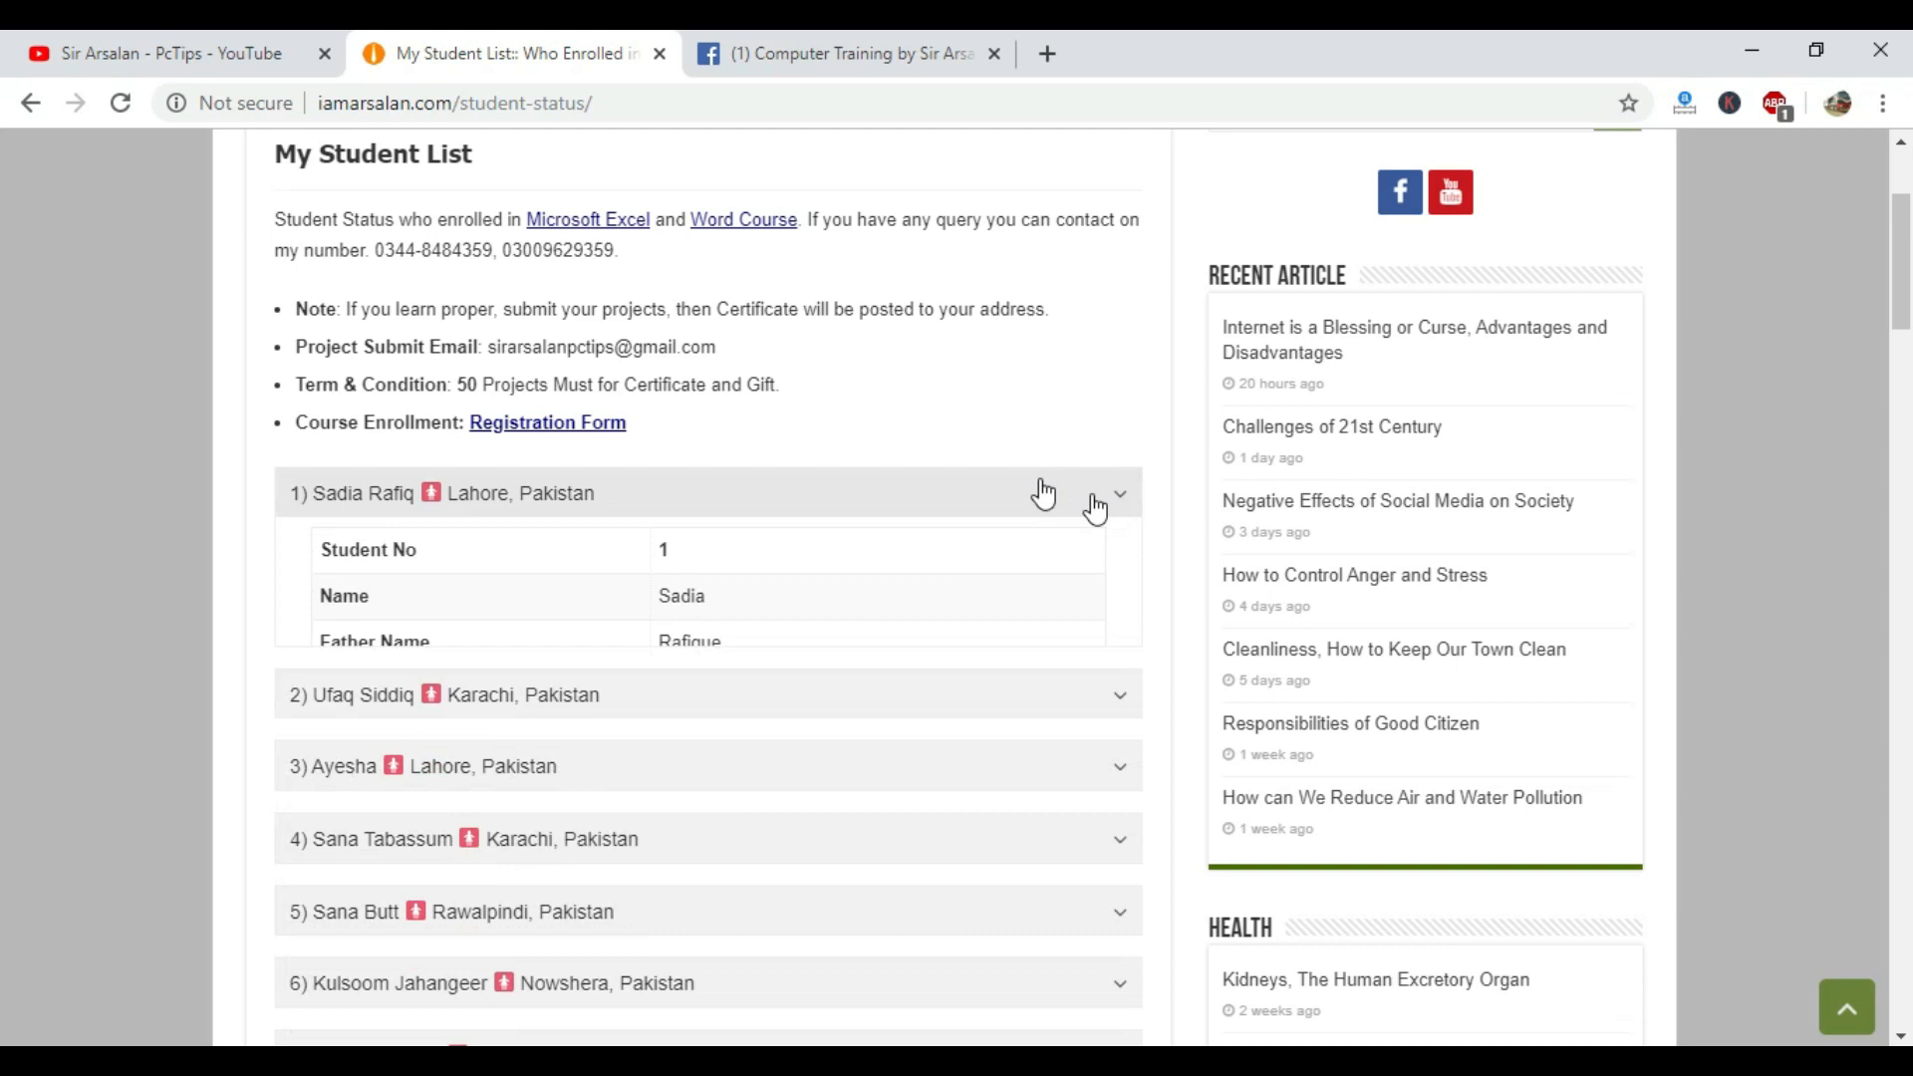
click(893, 54)
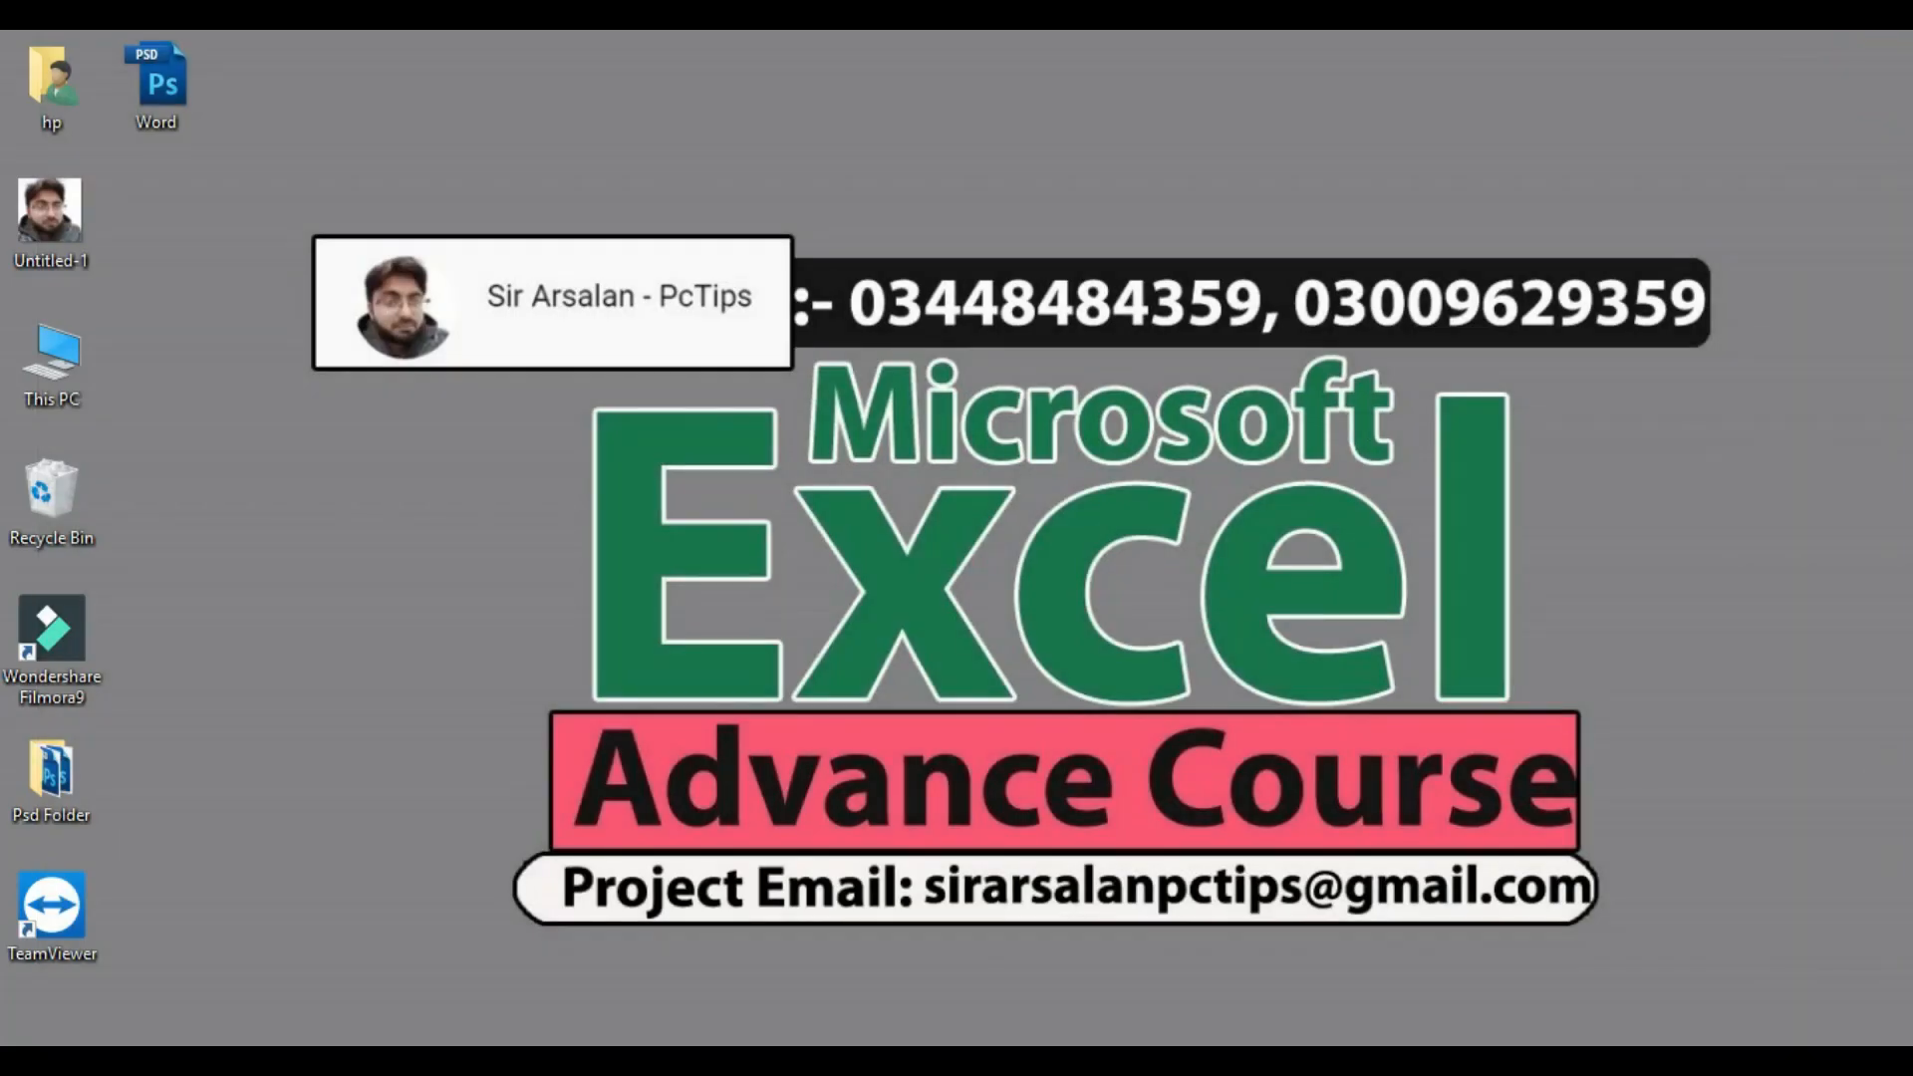
Switch to the Excel workbook Book11 and examine the letters in column G with their paired numbers in column H.
click(999, 1060)
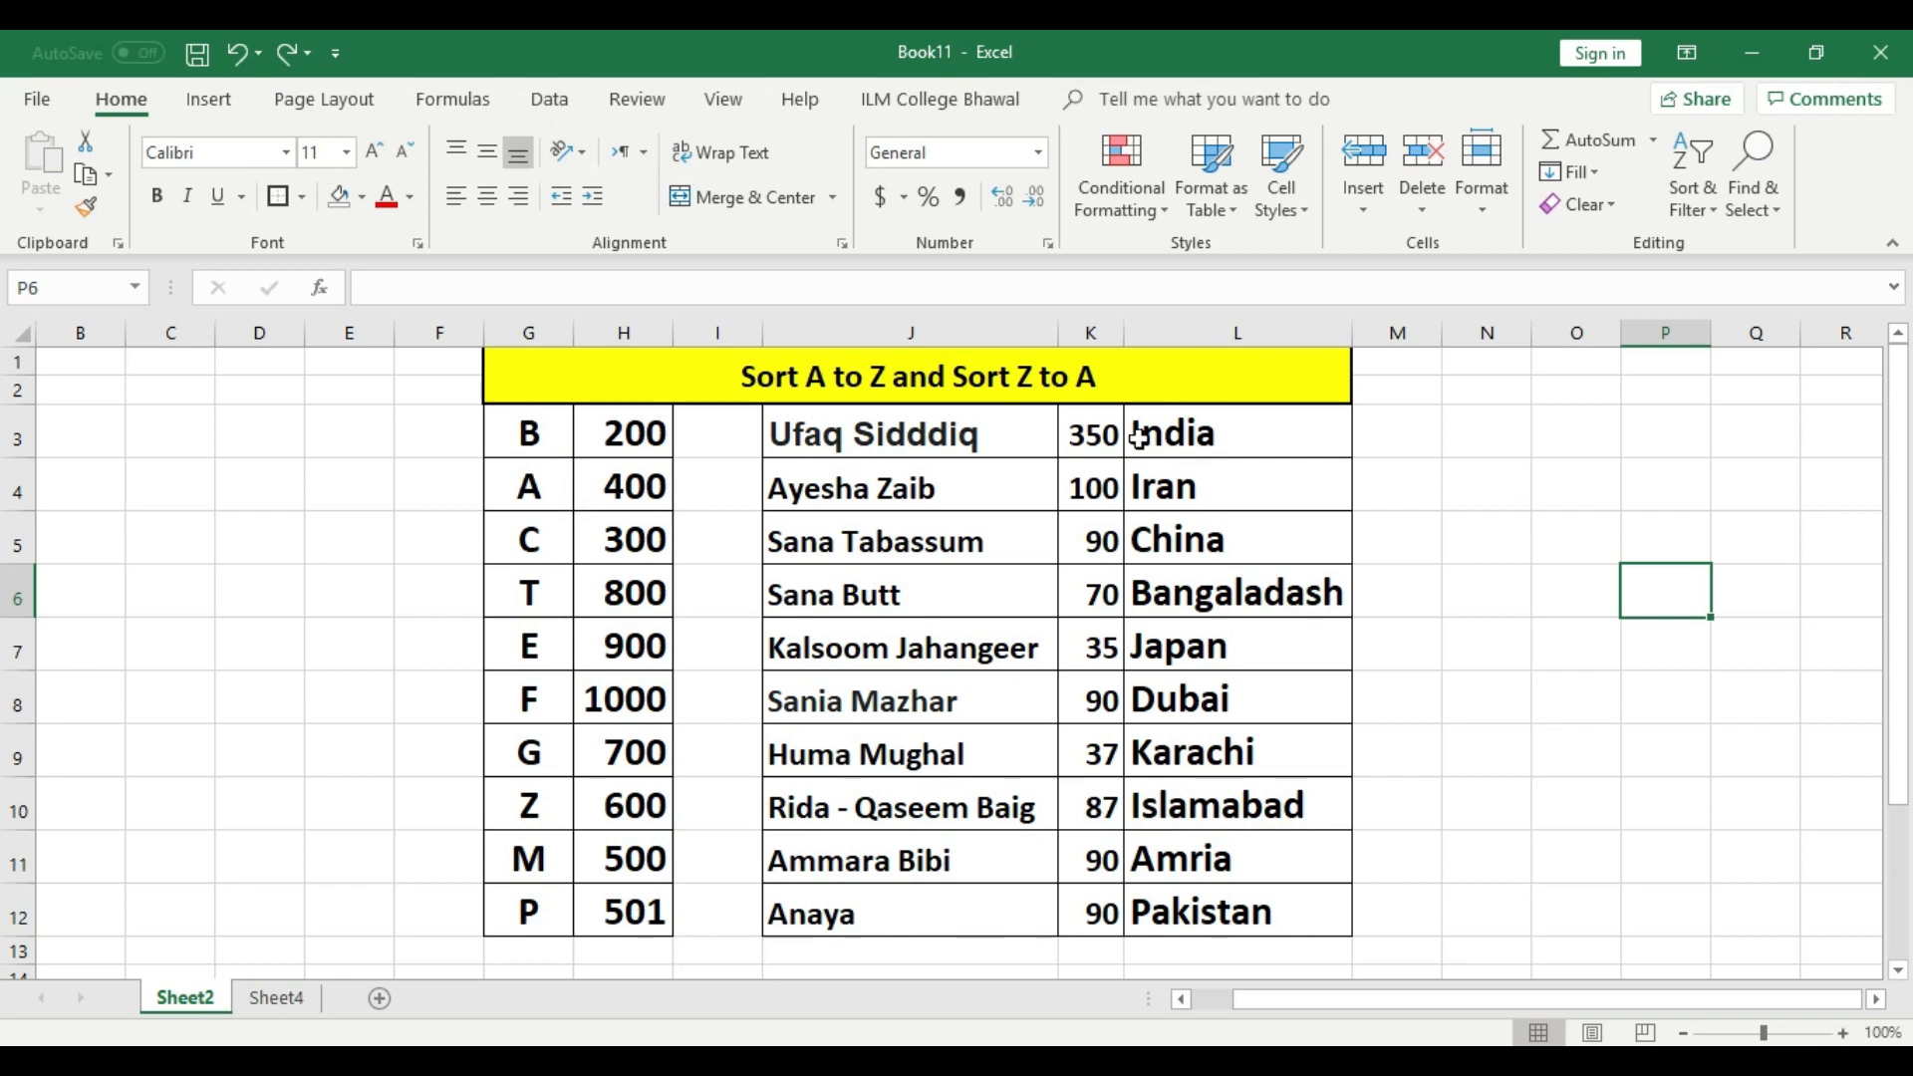
click(525, 333)
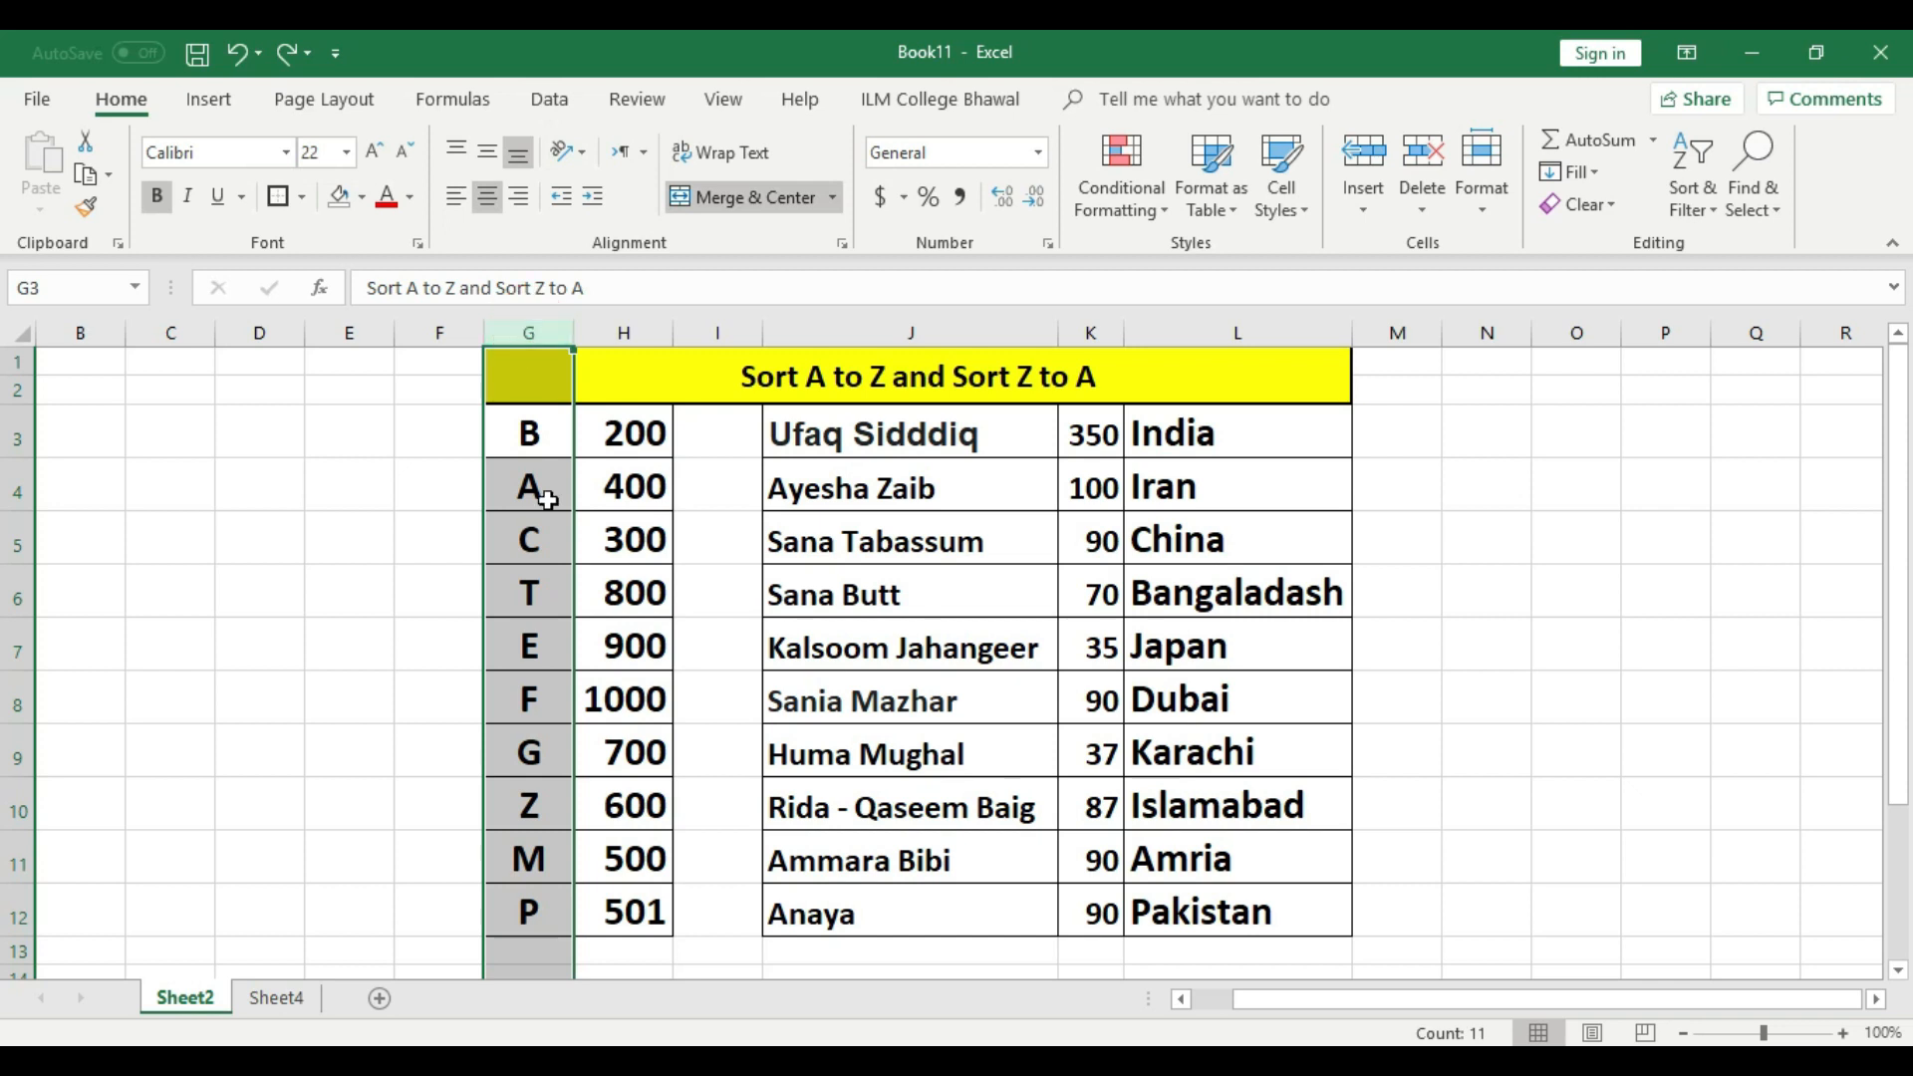
click(562, 535)
click(551, 435)
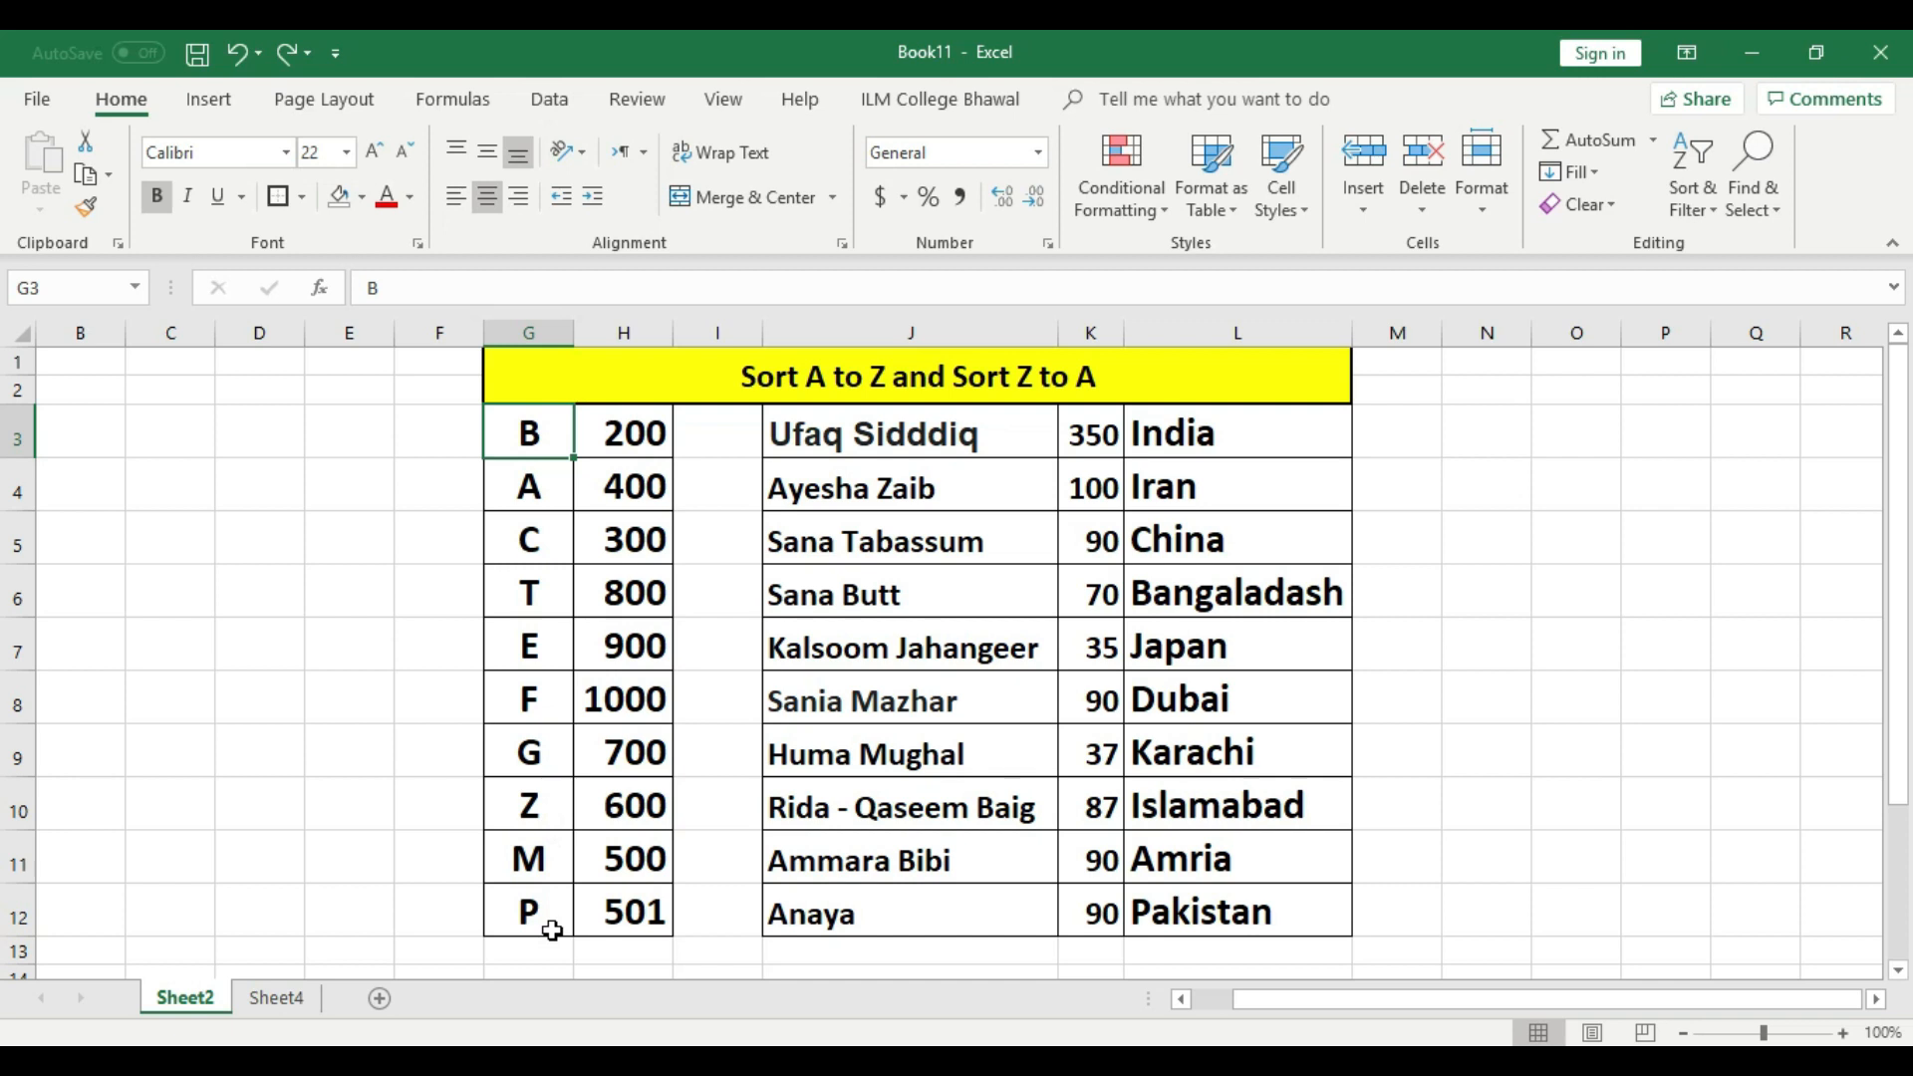
click(561, 490)
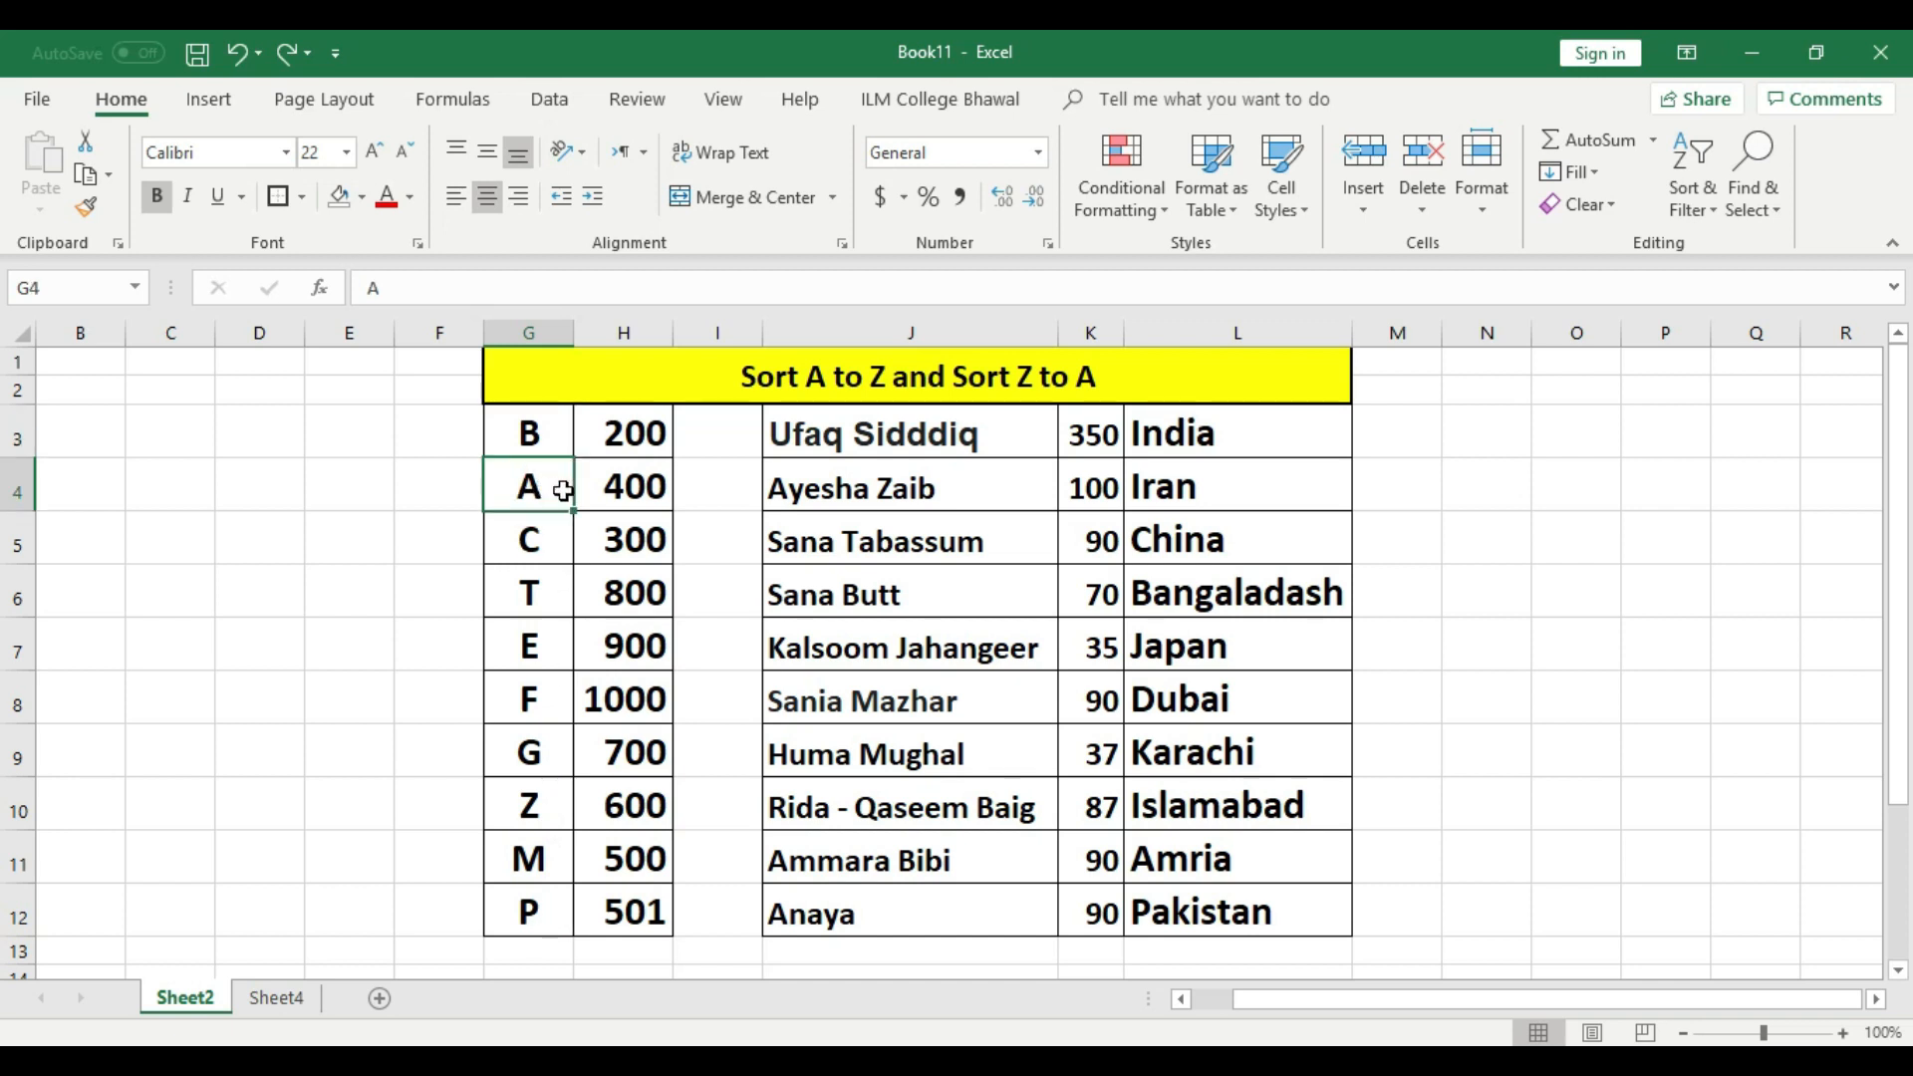
click(608, 486)
click(521, 451)
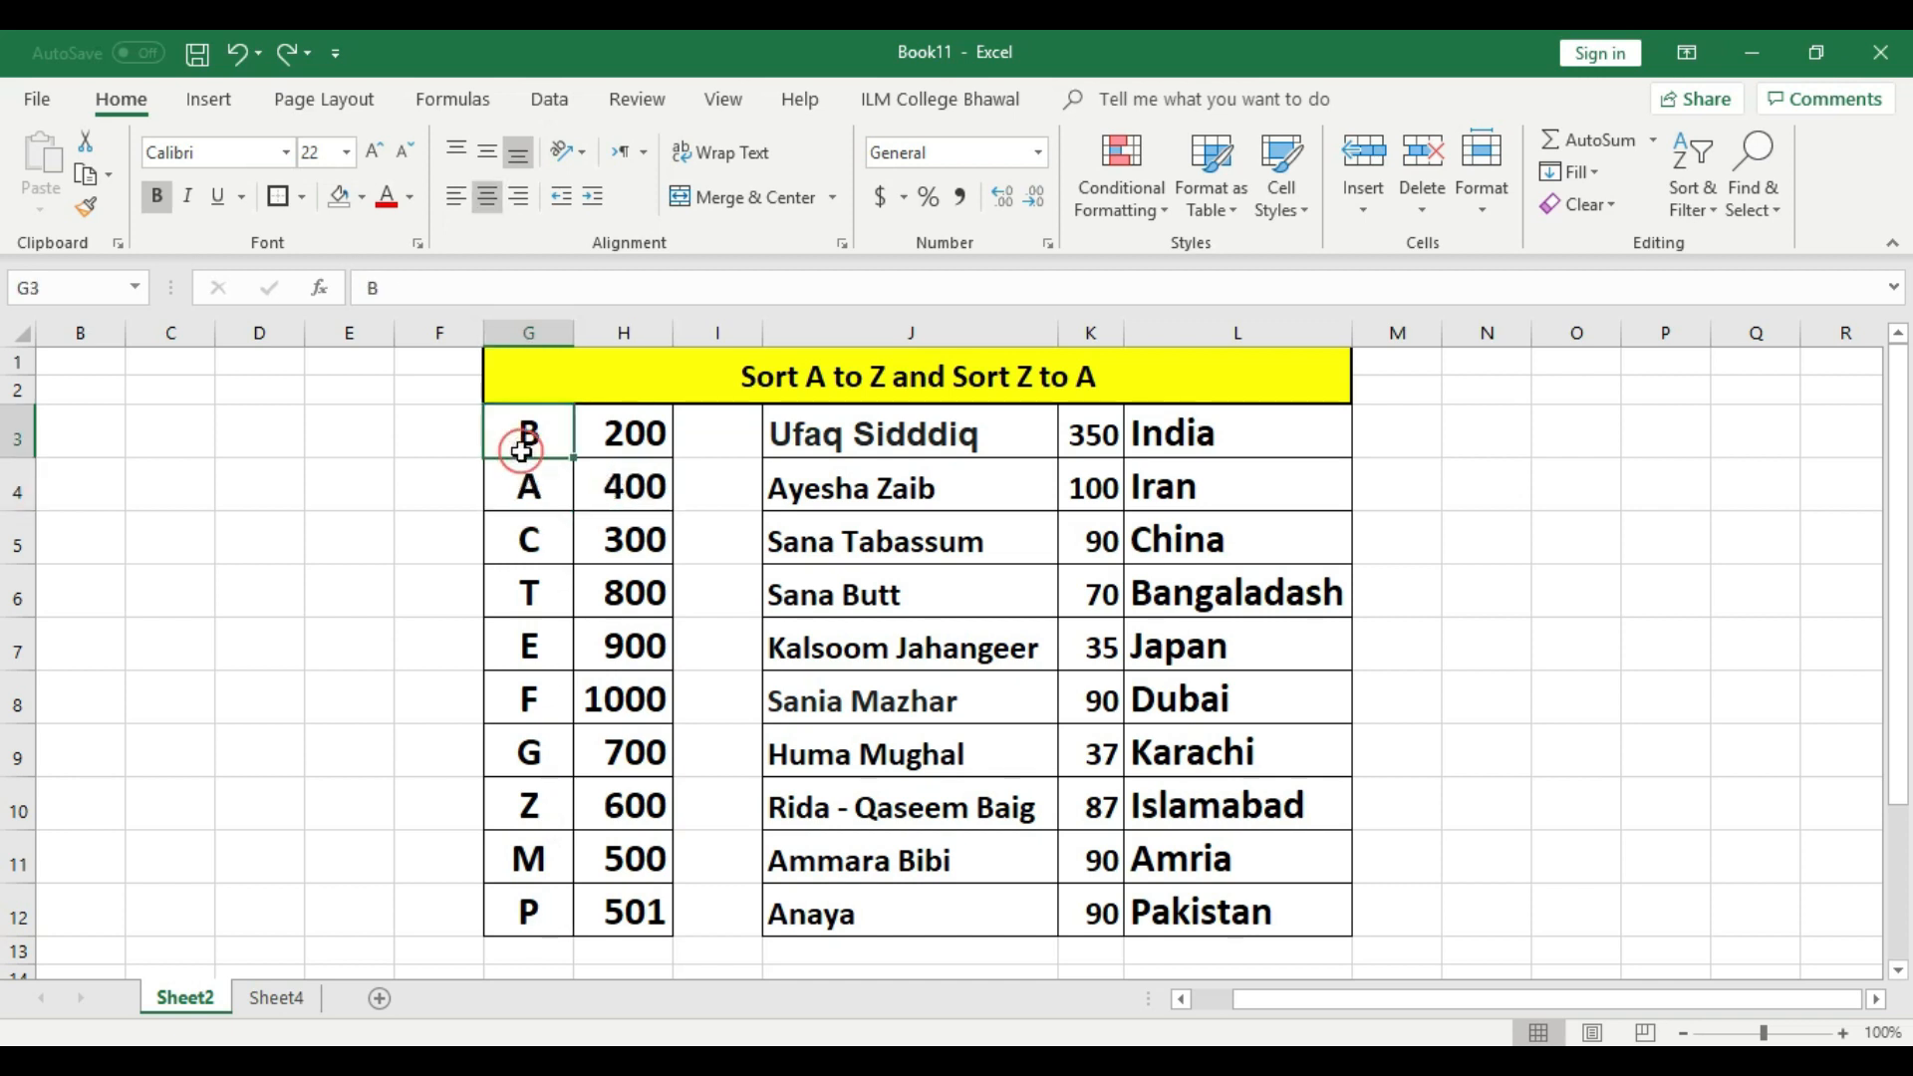
click(628, 428)
click(536, 485)
click(622, 484)
click(538, 538)
click(629, 541)
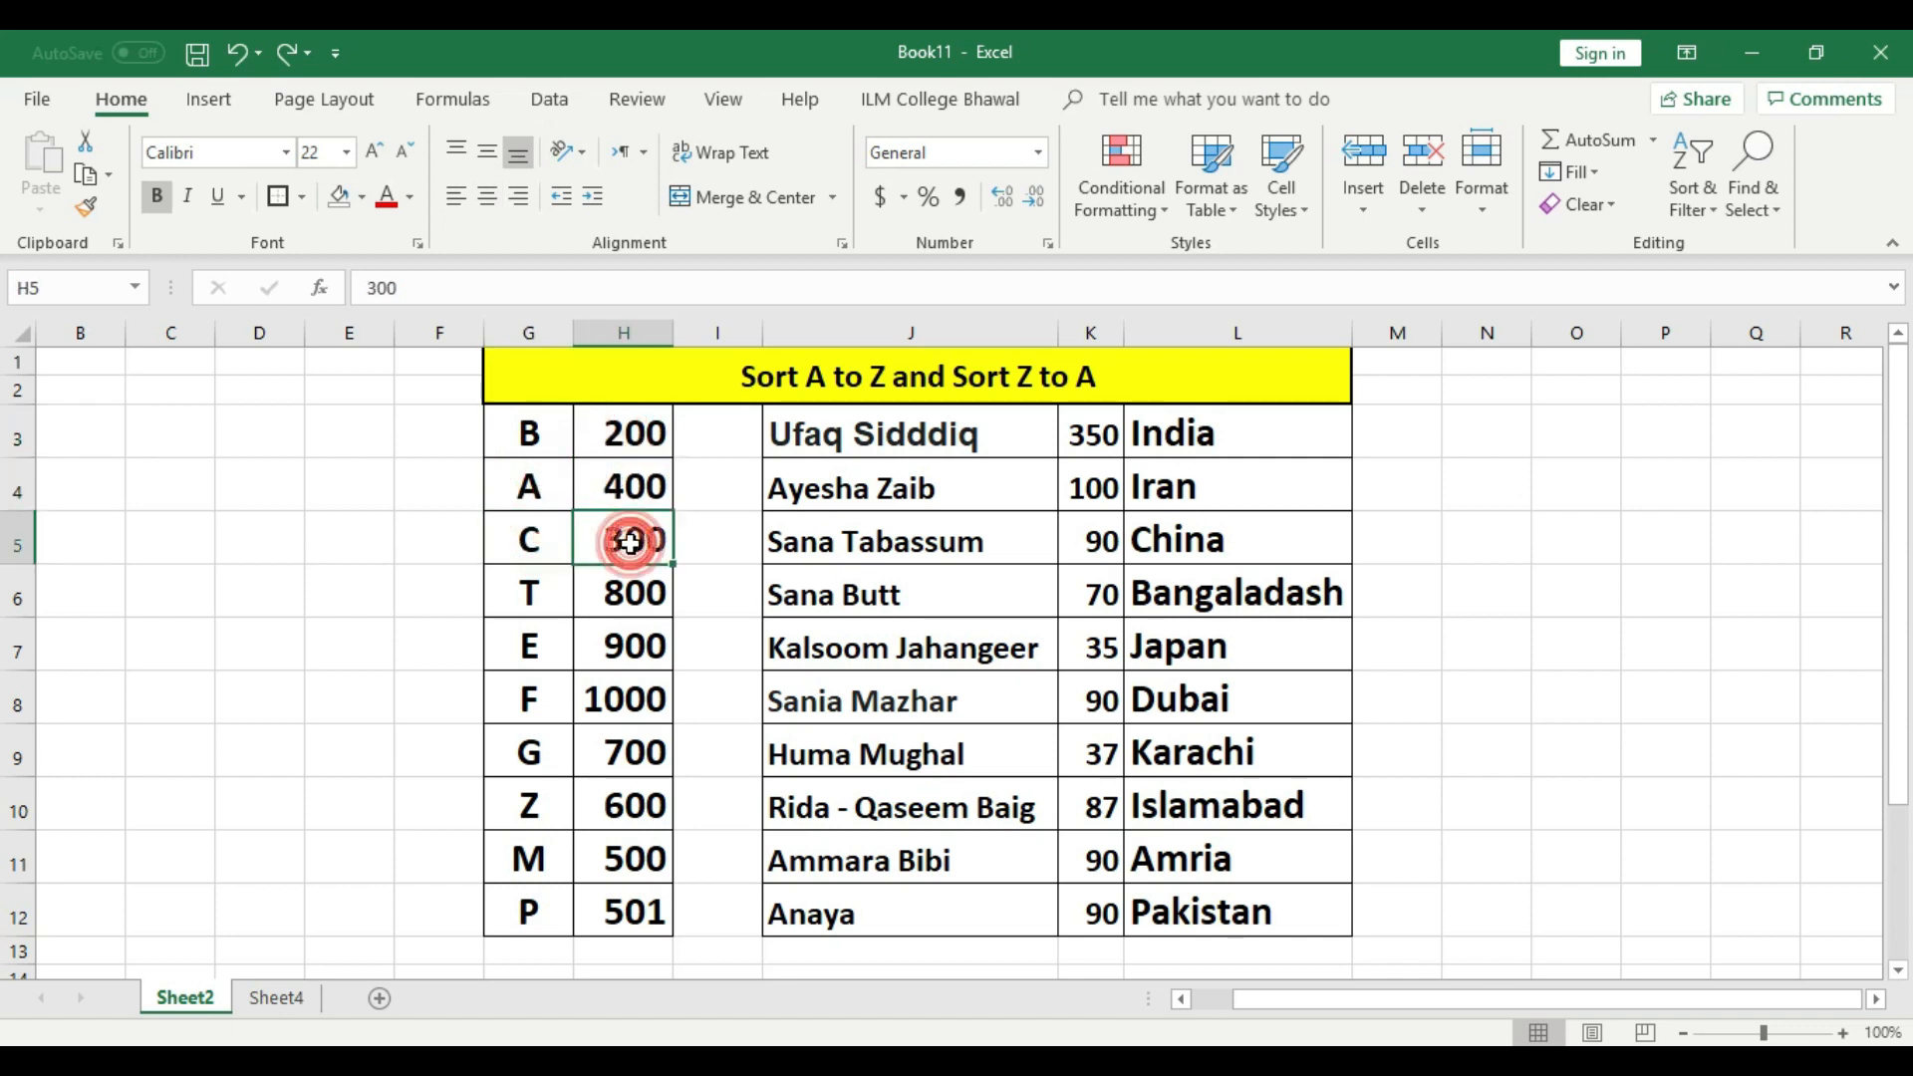
Compare the letters-only range G3:G12 with the full two-column range G3:H12 as candidates for sorting.
click(555, 442)
drag(555, 442, 548, 909)
click(551, 430)
drag(551, 430, 549, 921)
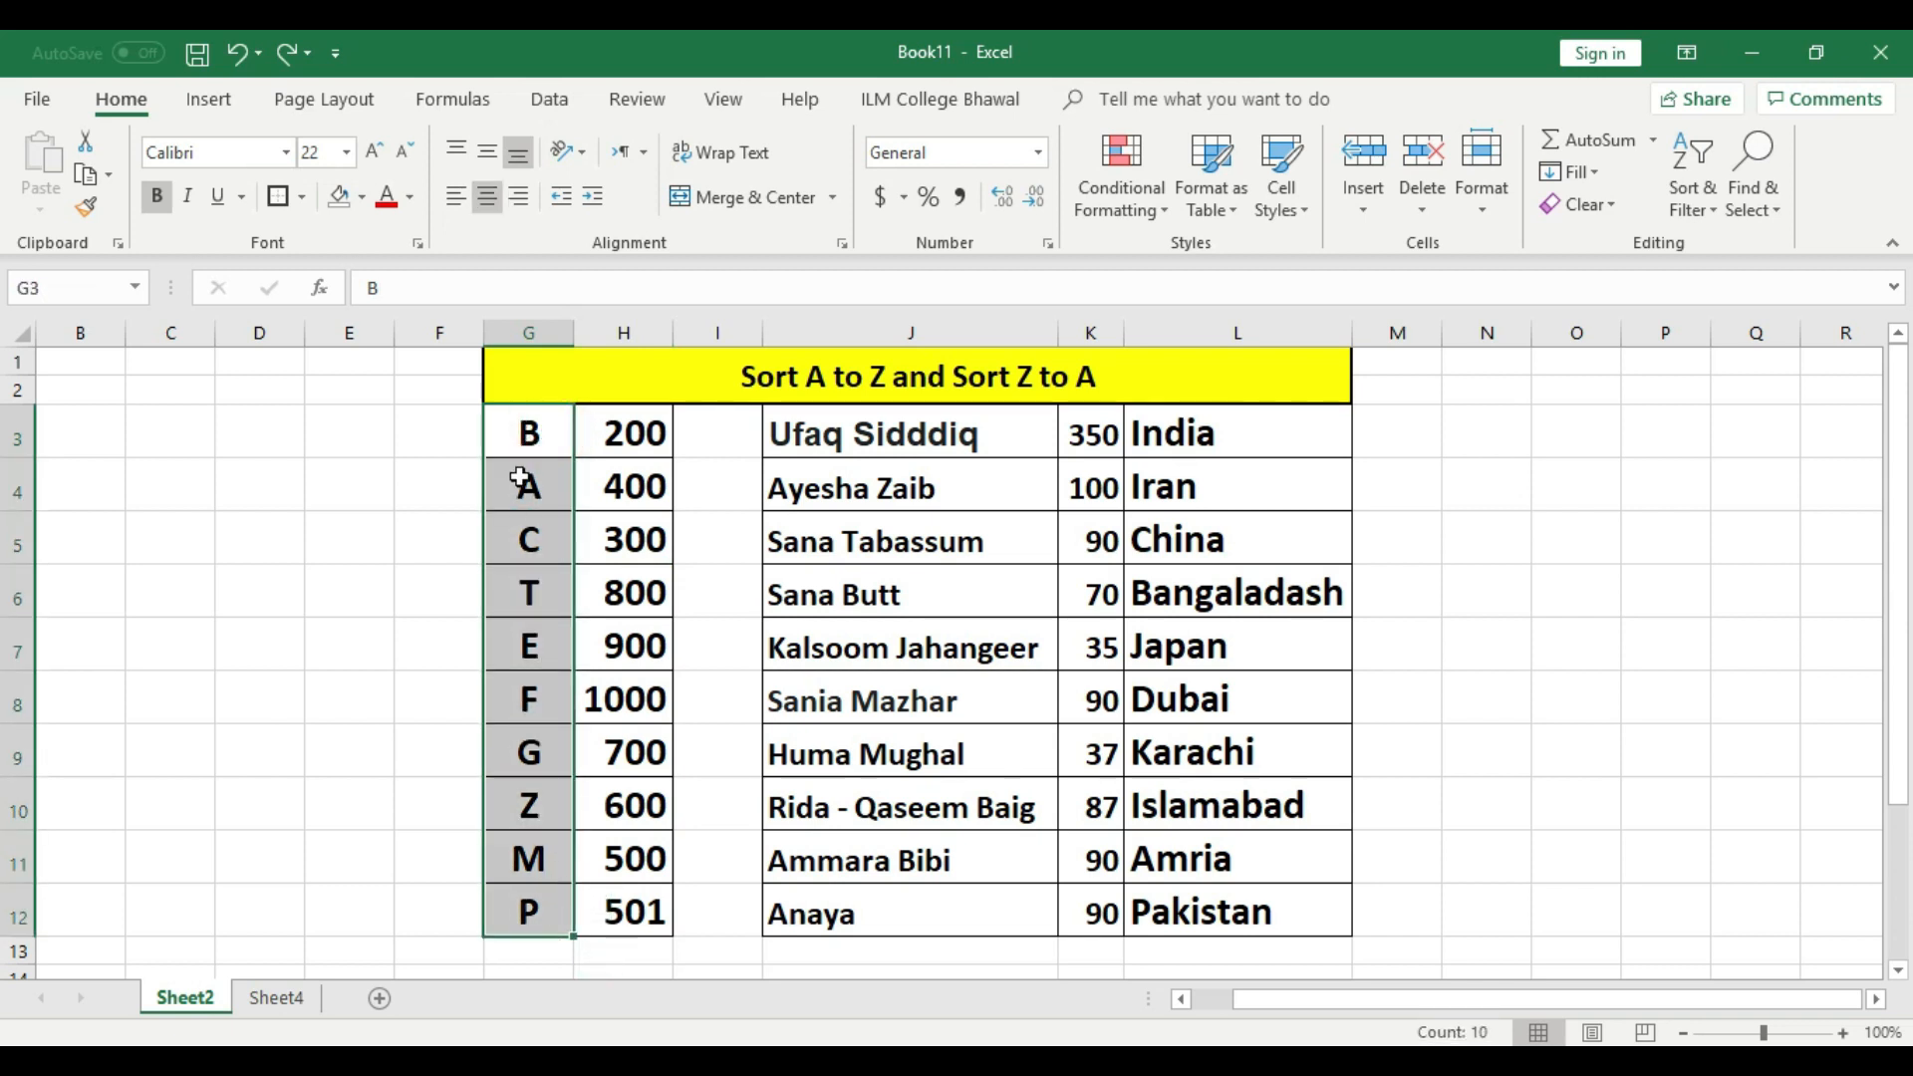
click(637, 484)
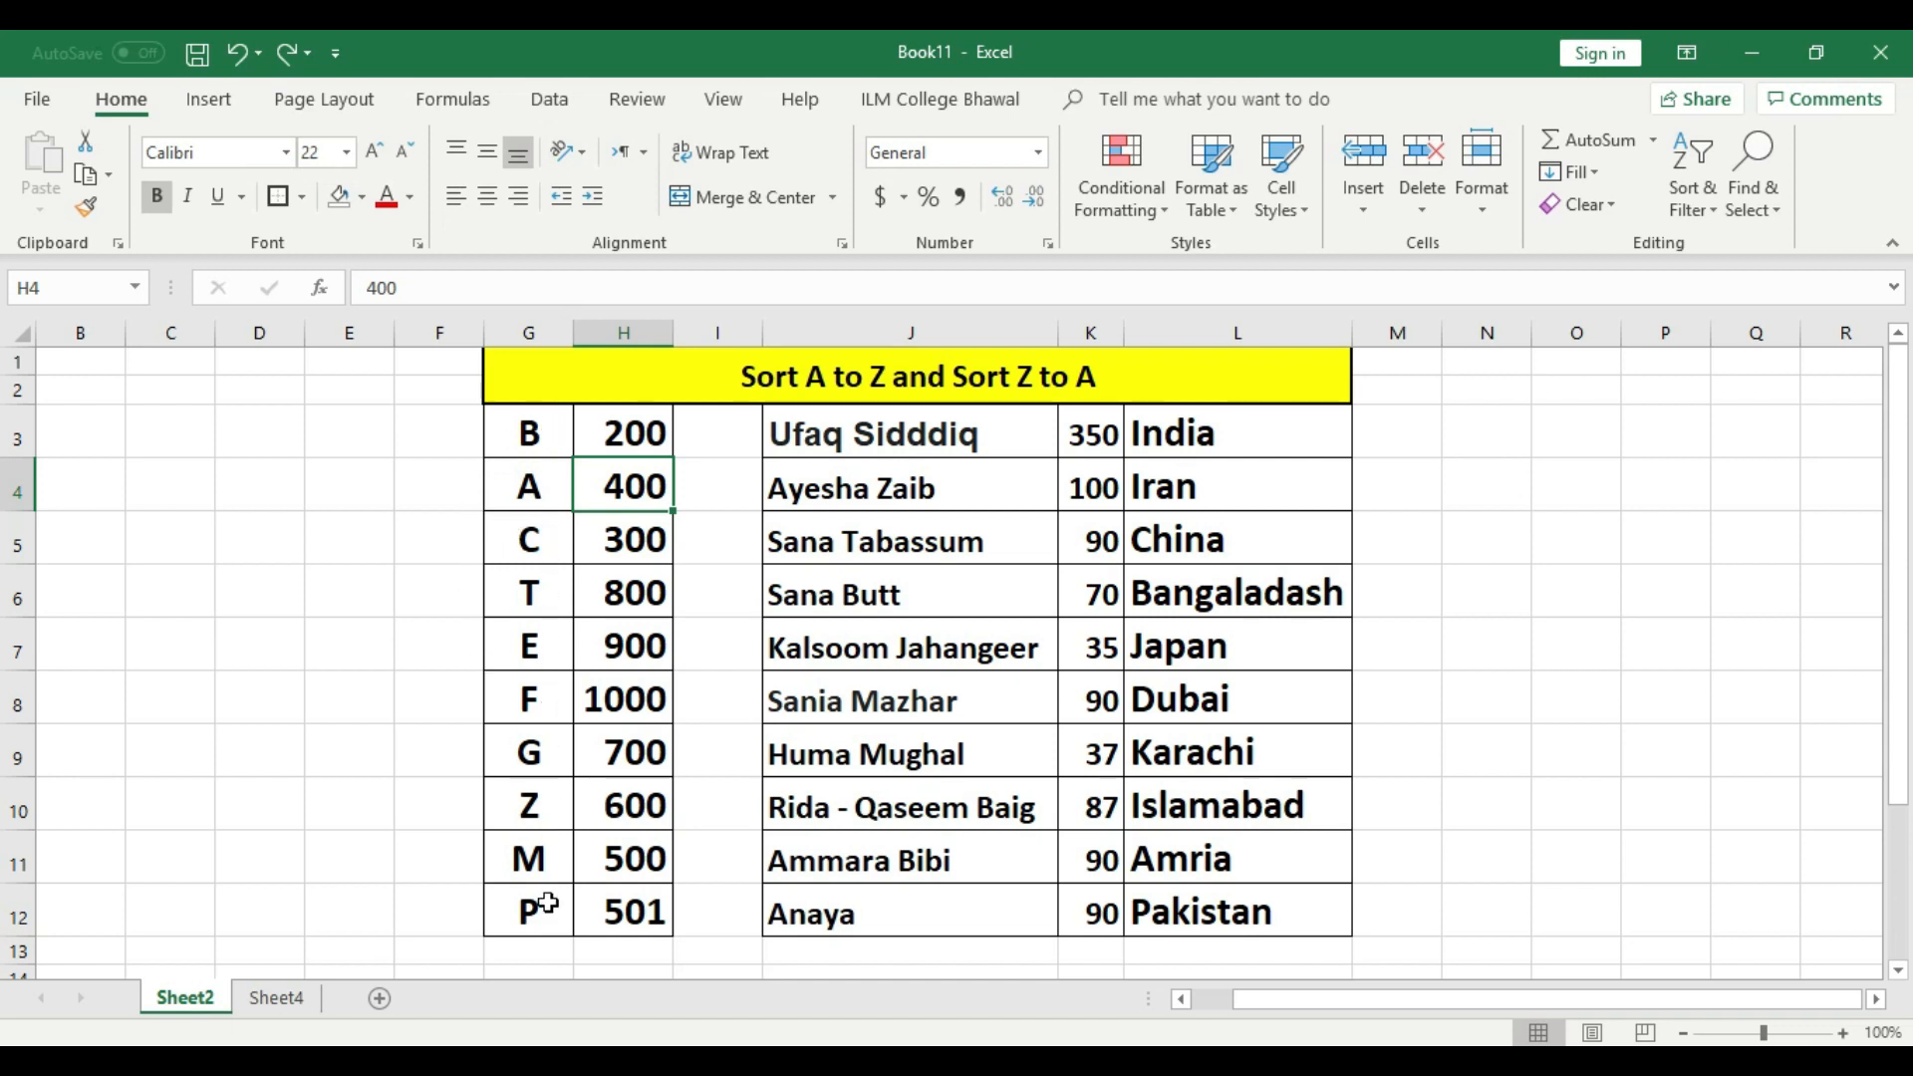
click(546, 480)
click(645, 479)
click(533, 438)
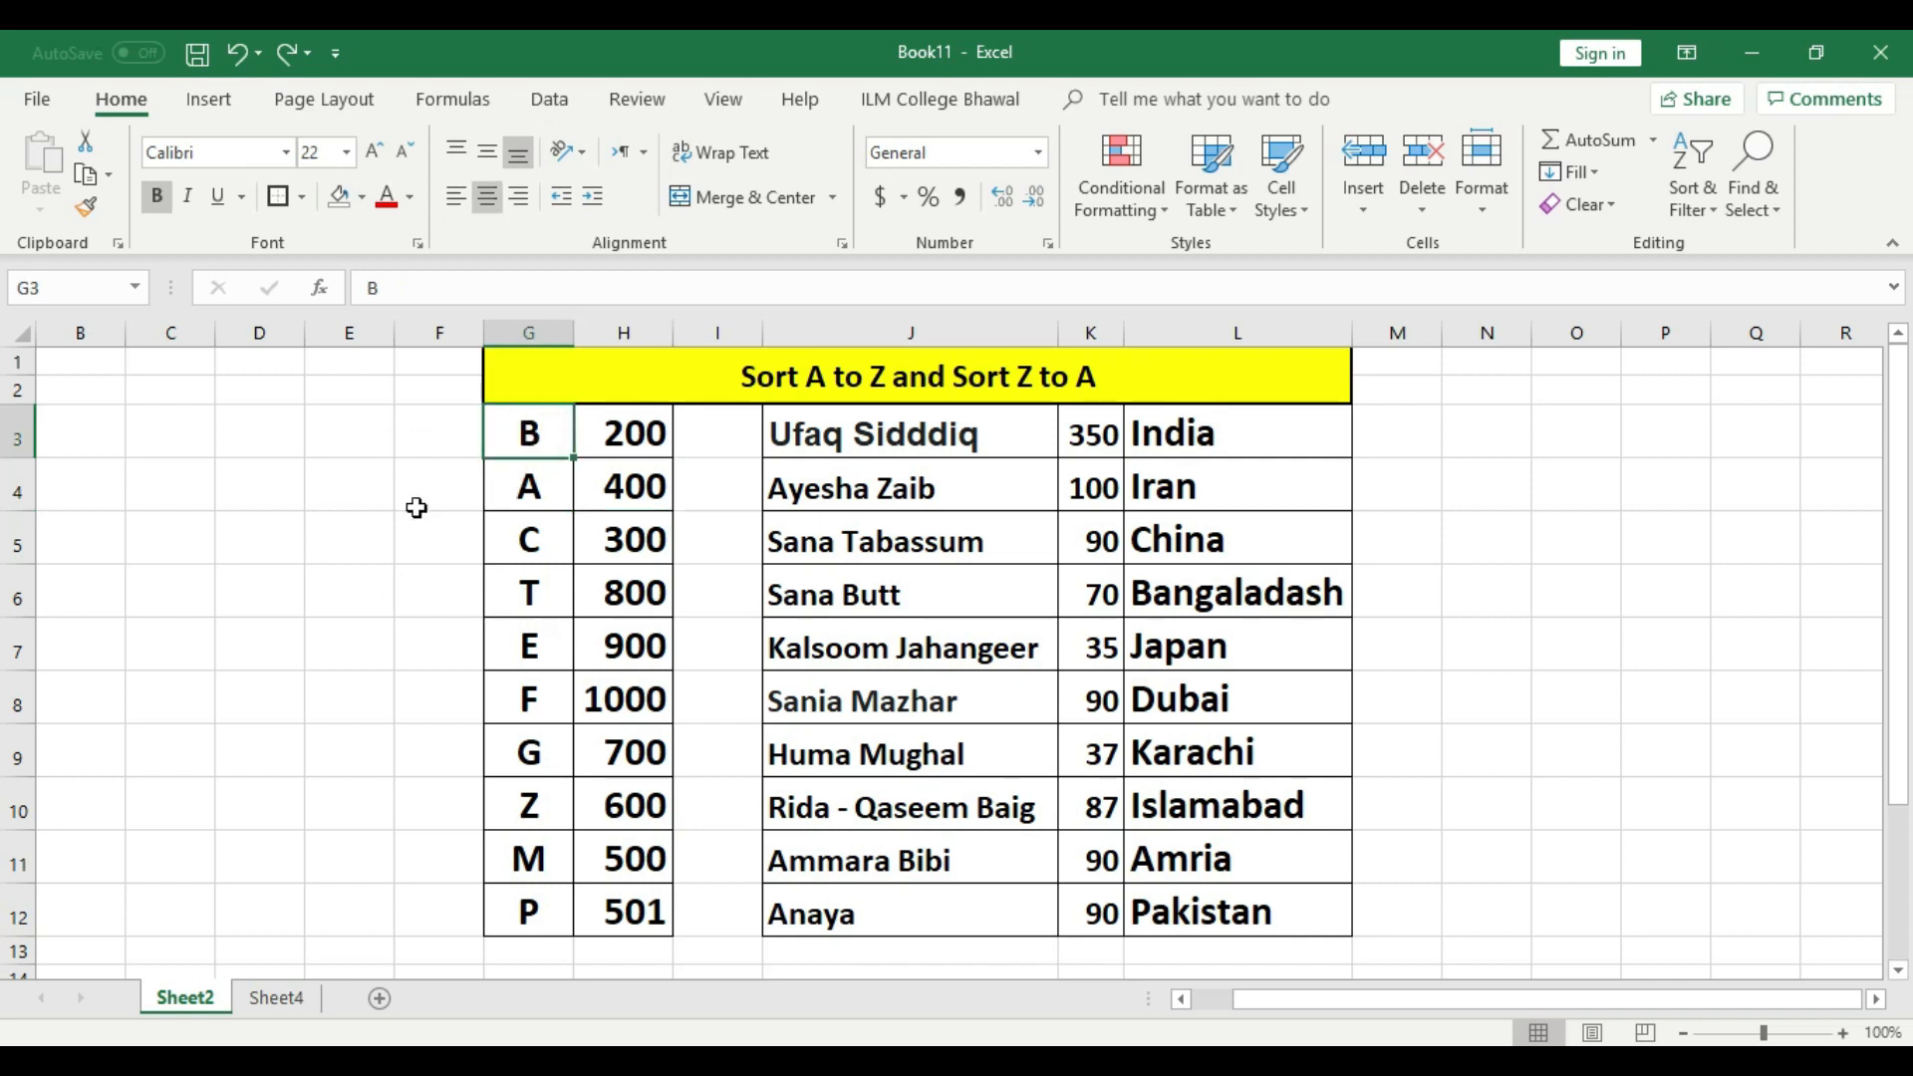
click(528, 432)
drag(638, 912, 504, 435)
click(350, 594)
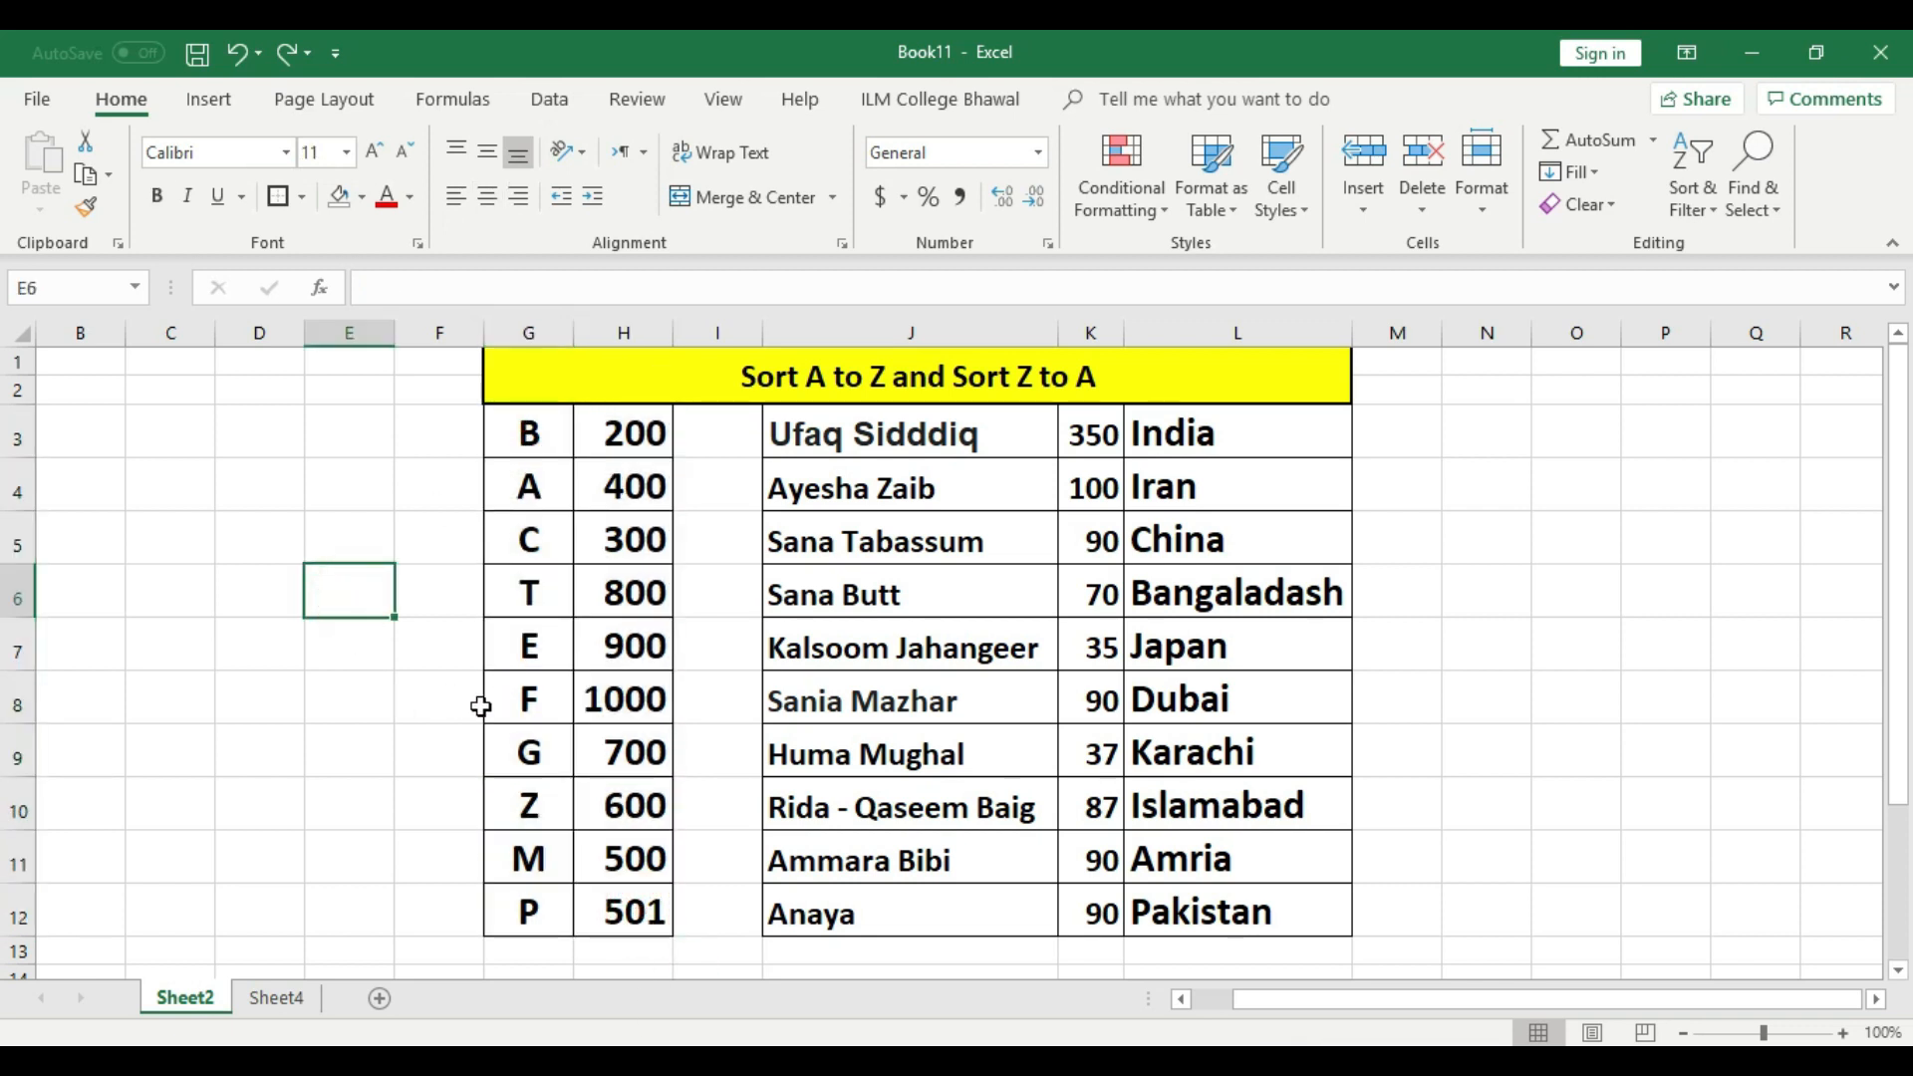
Sort the two-column range G3:H12 from A to Z by the letters in column G.
click(549, 439)
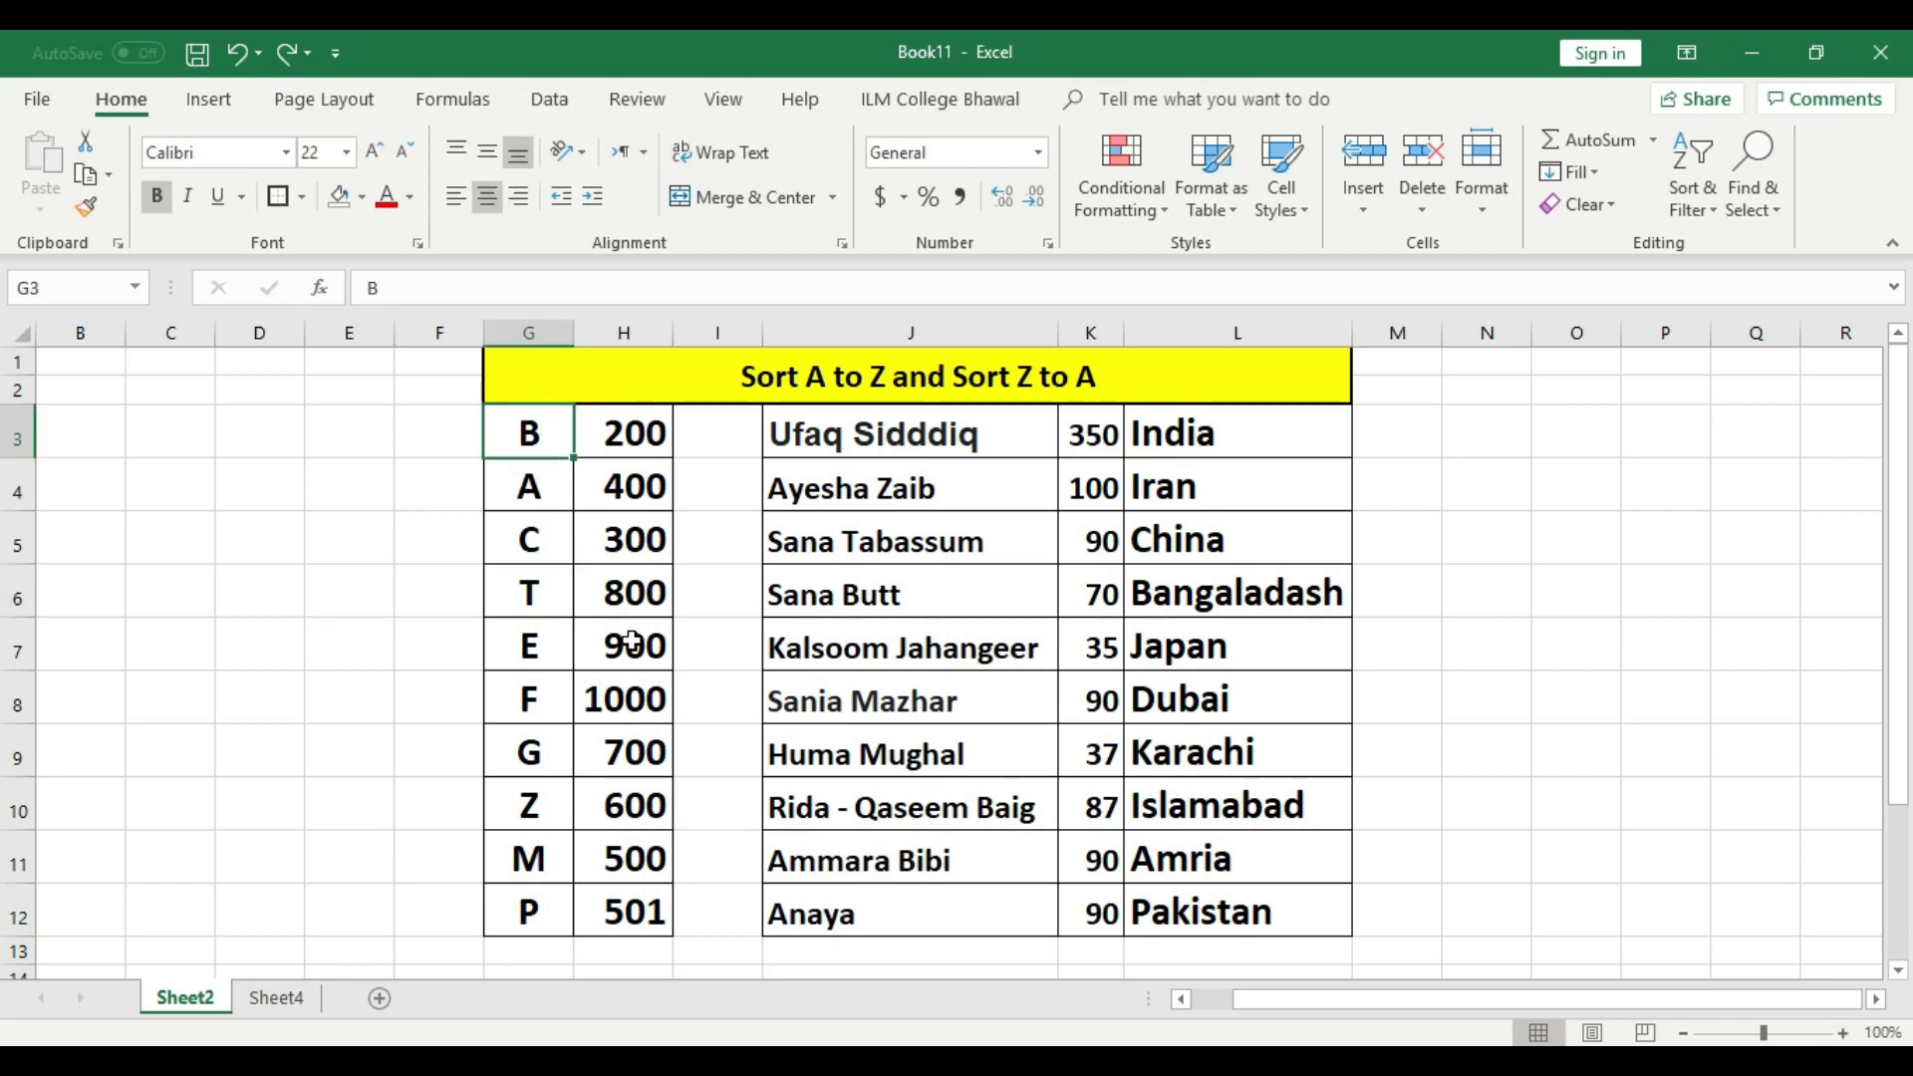
shift+click(641, 918)
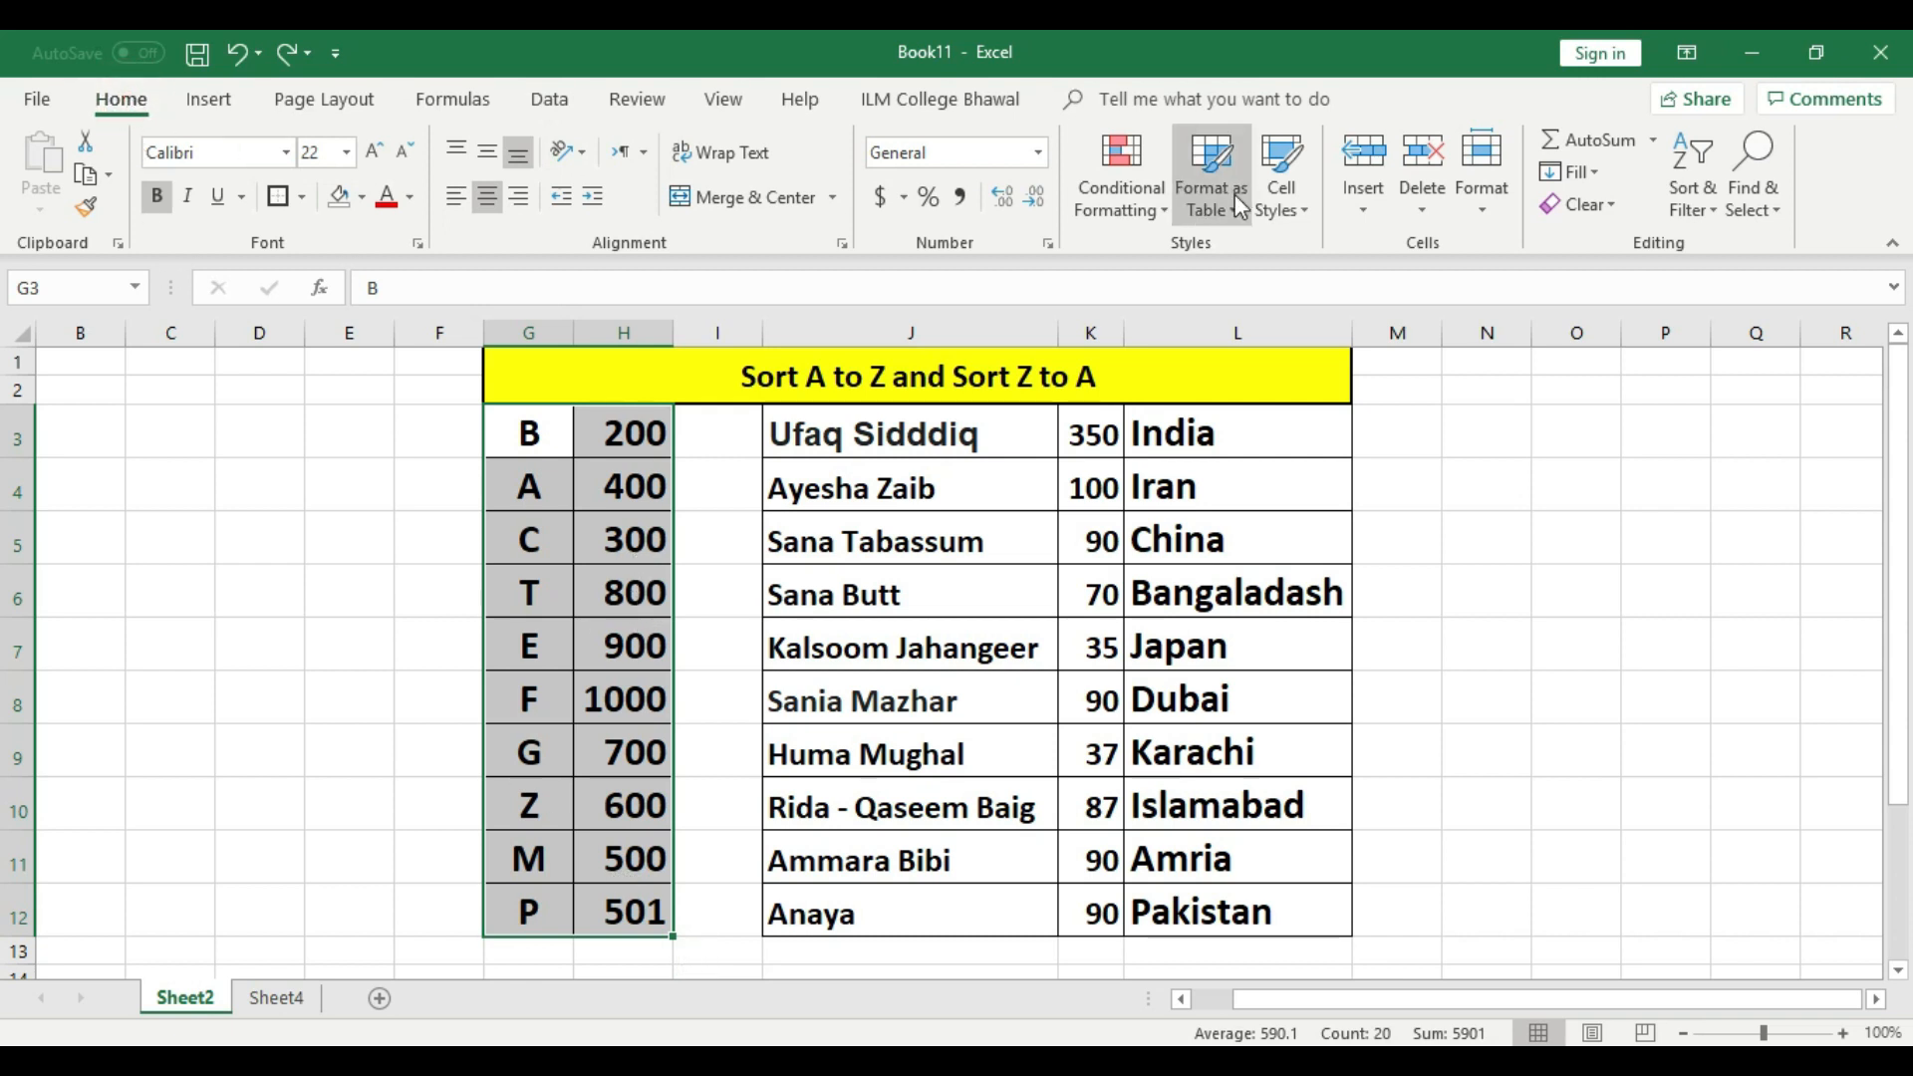
click(1710, 217)
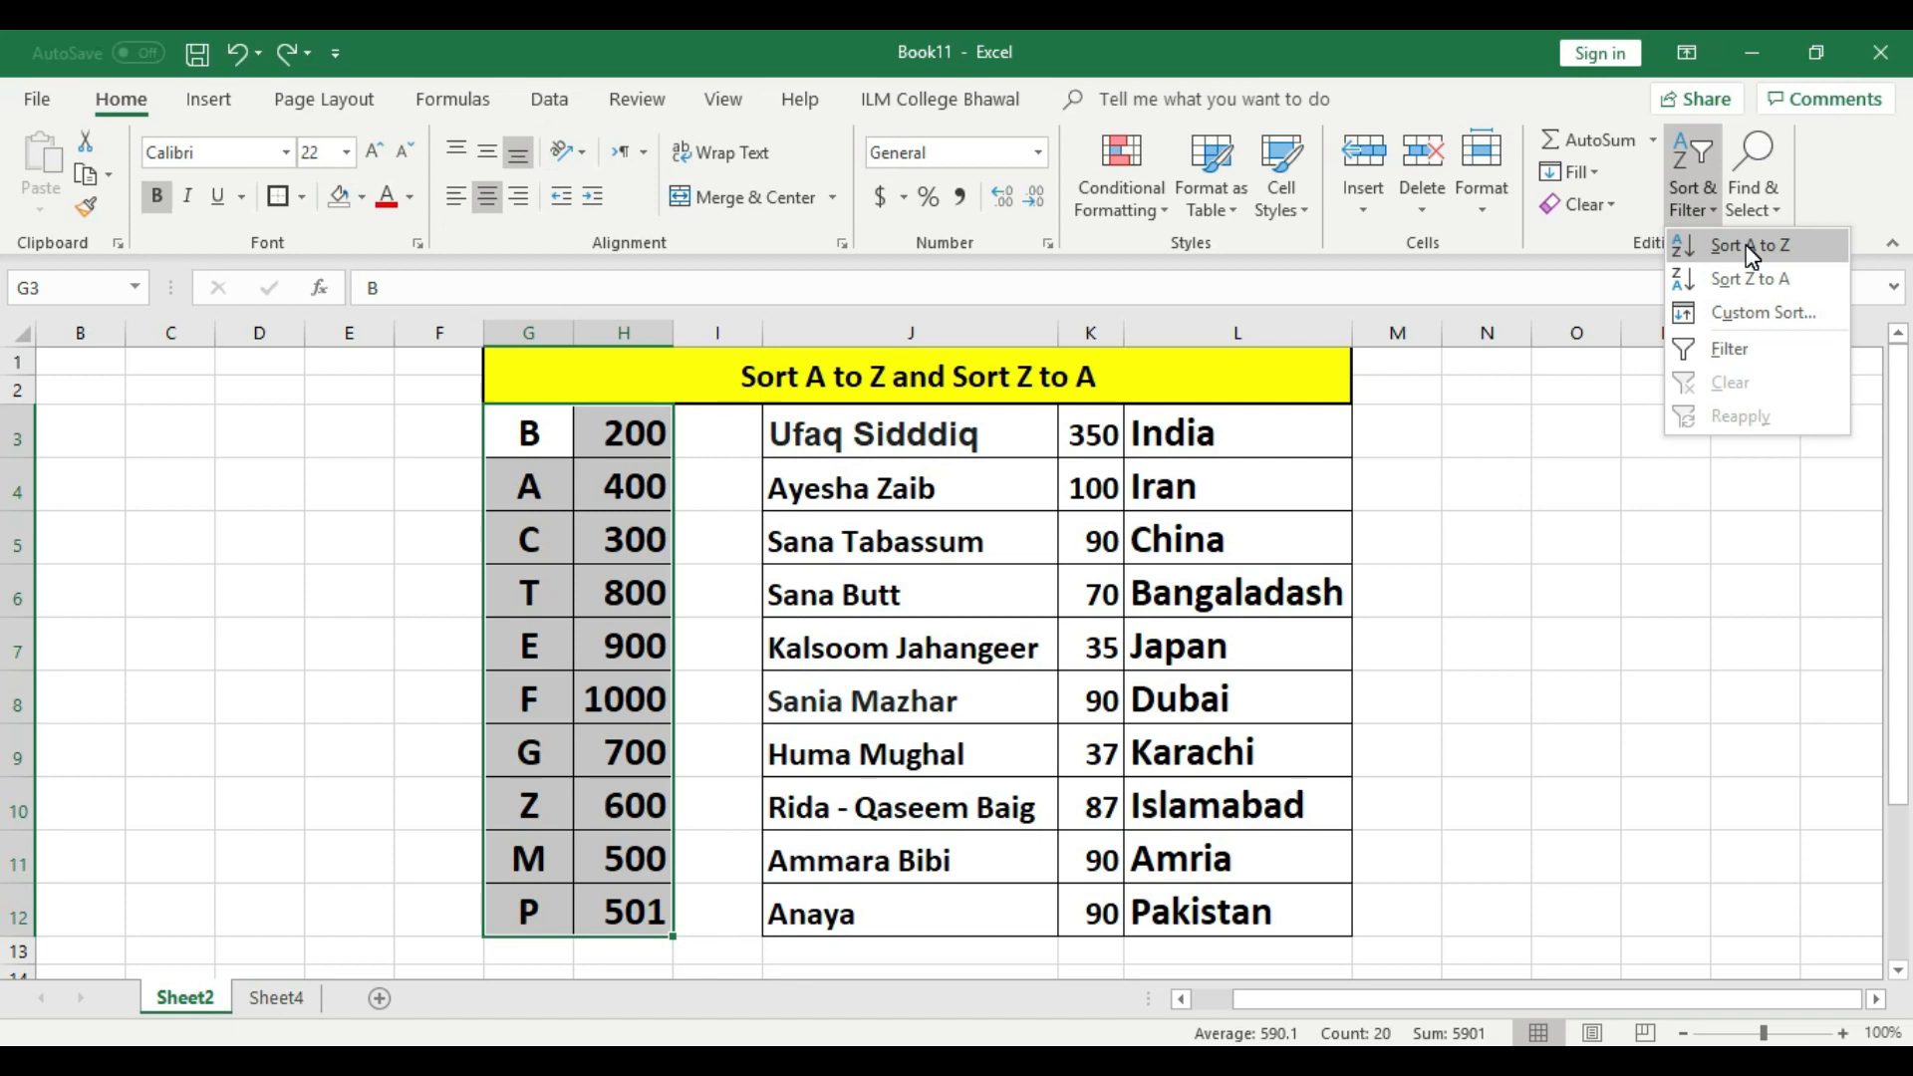
click(1752, 246)
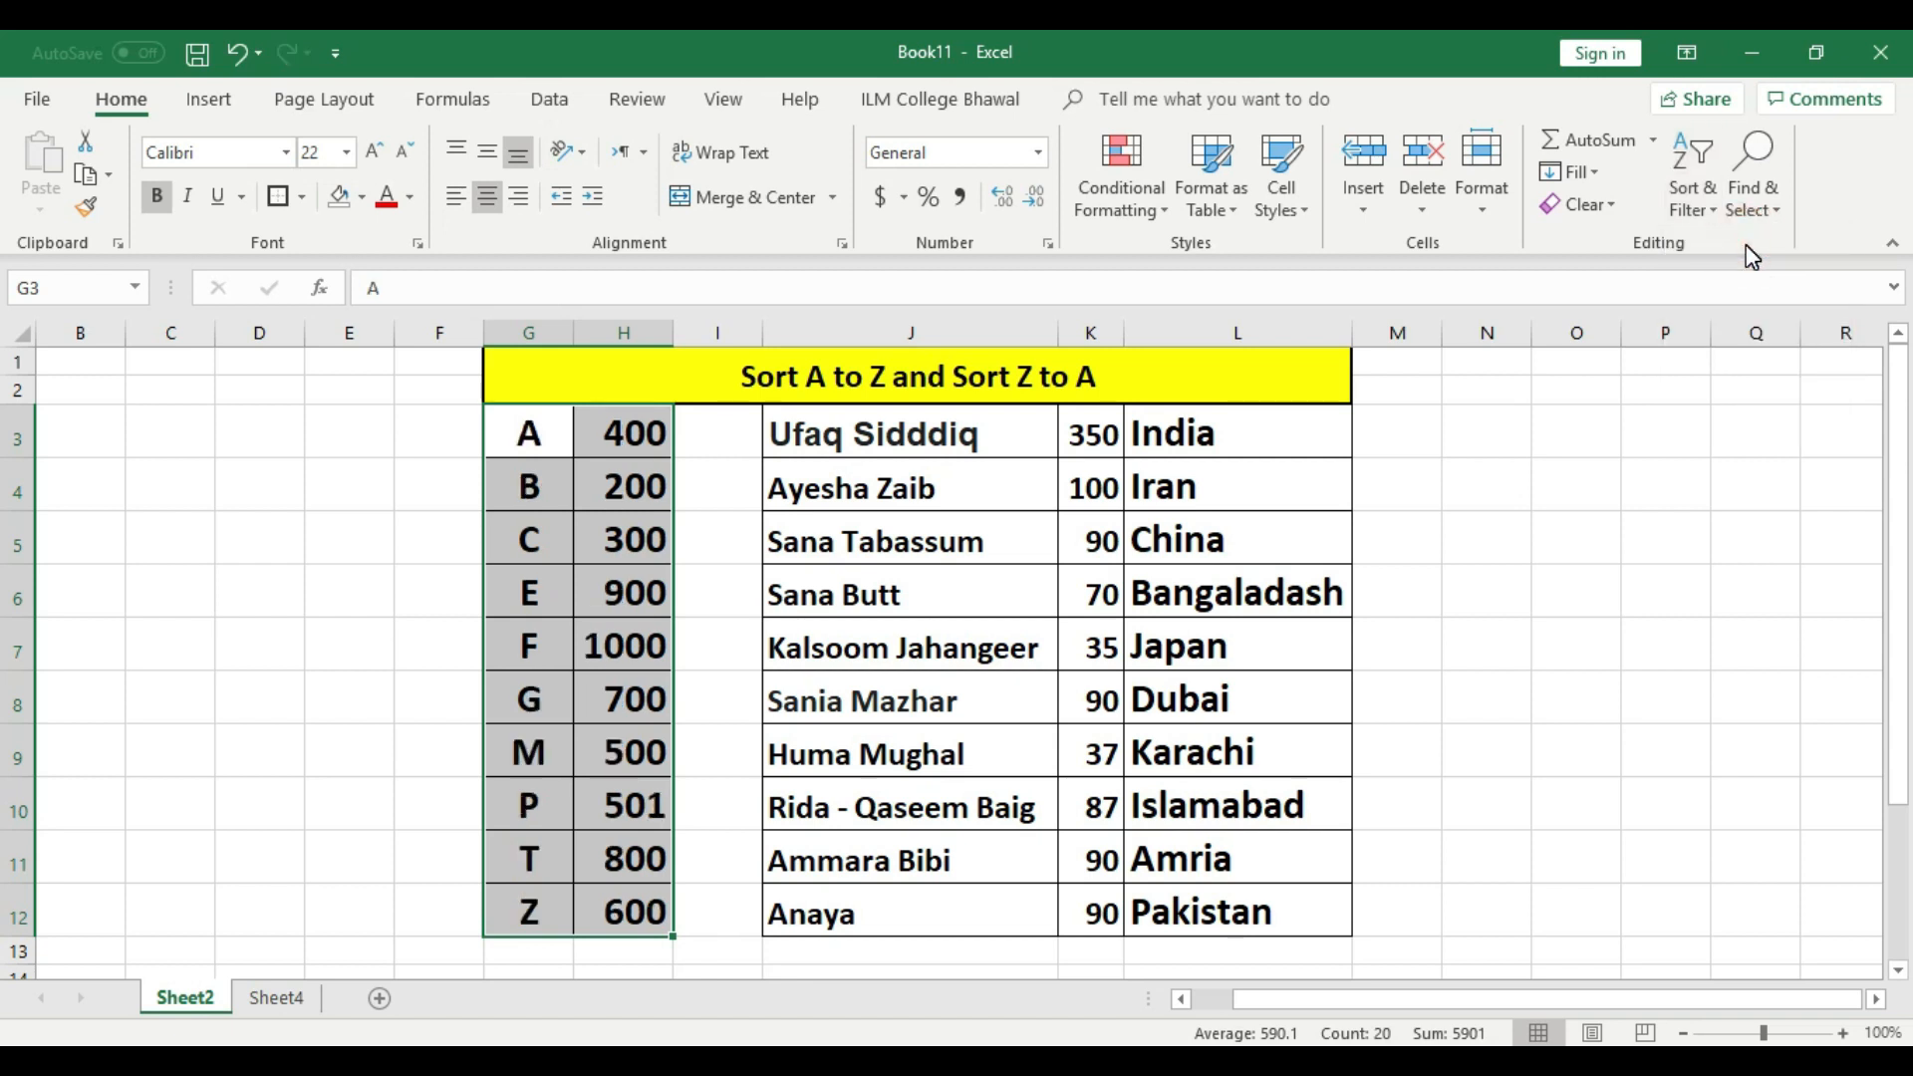
Check the sorted letters in column G row by row against their paired numbers in column H.
click(704, 483)
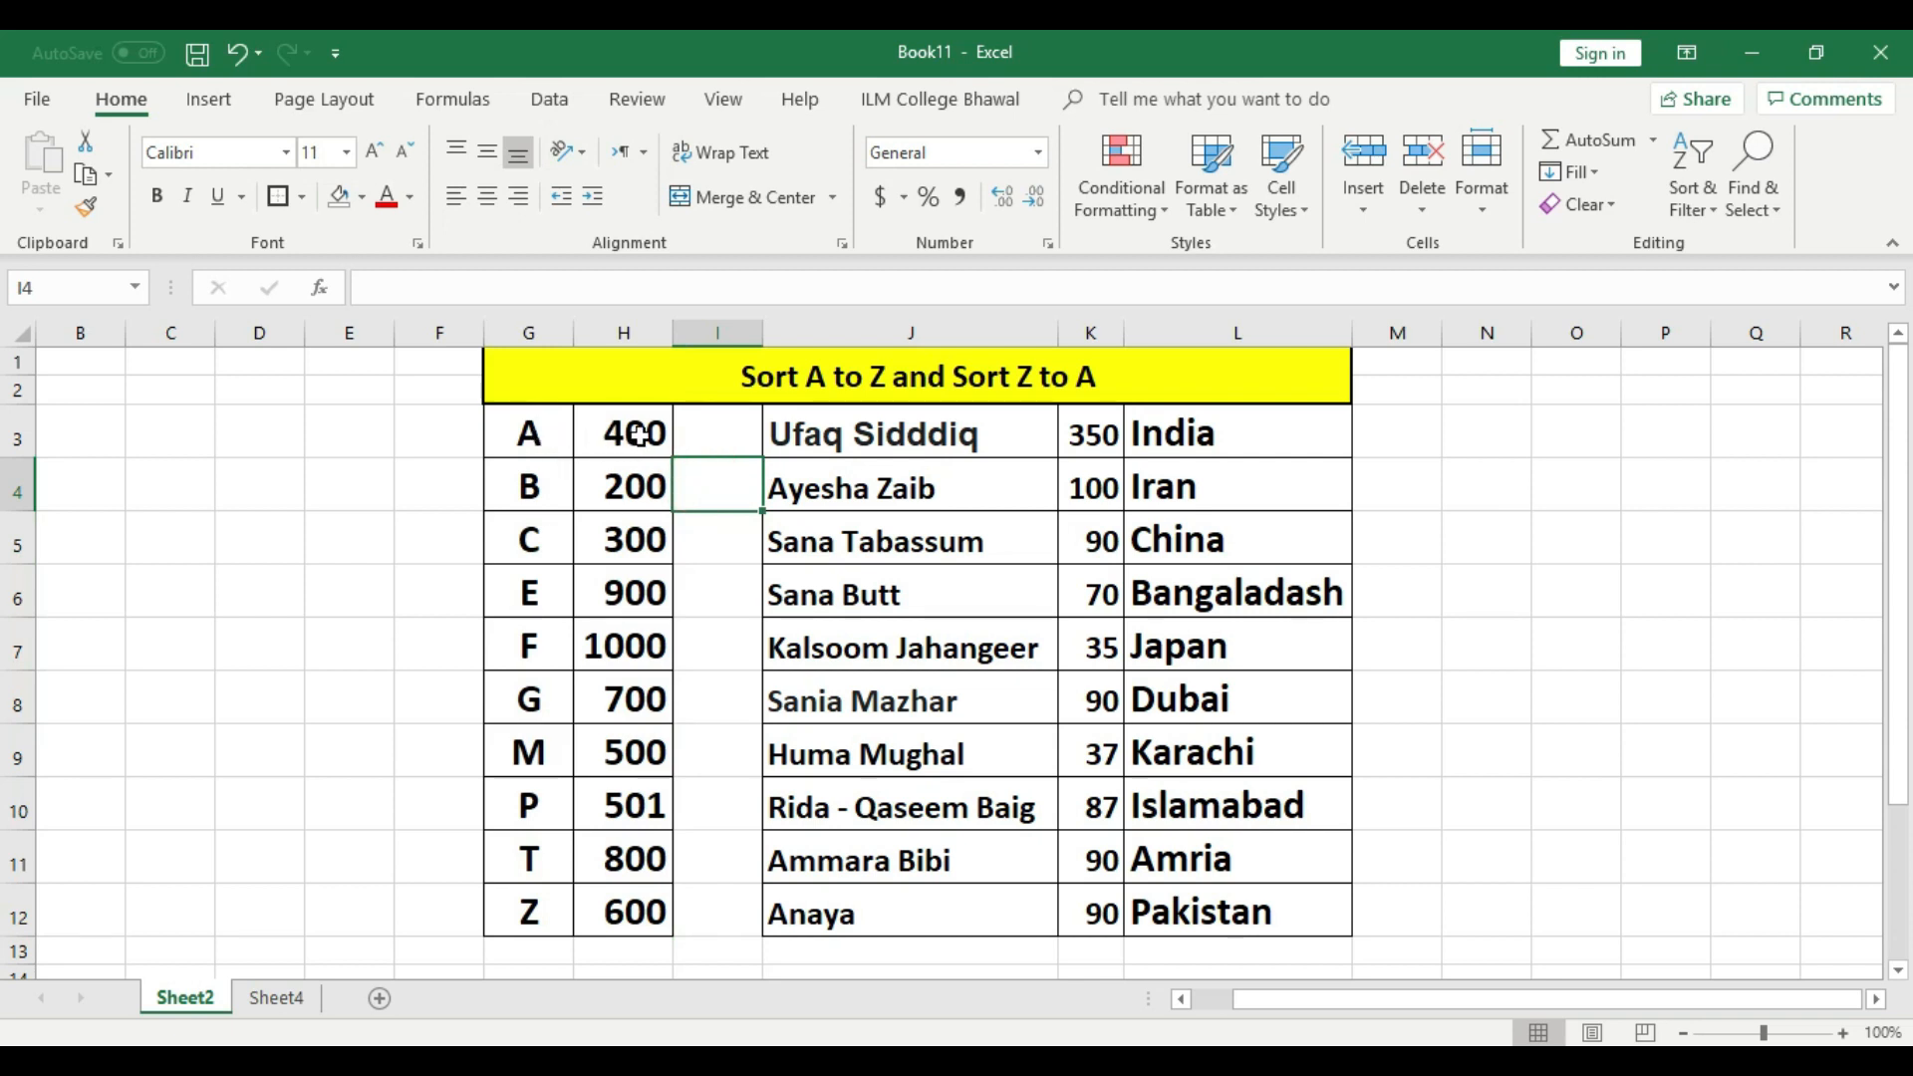
click(529, 436)
click(626, 434)
click(529, 485)
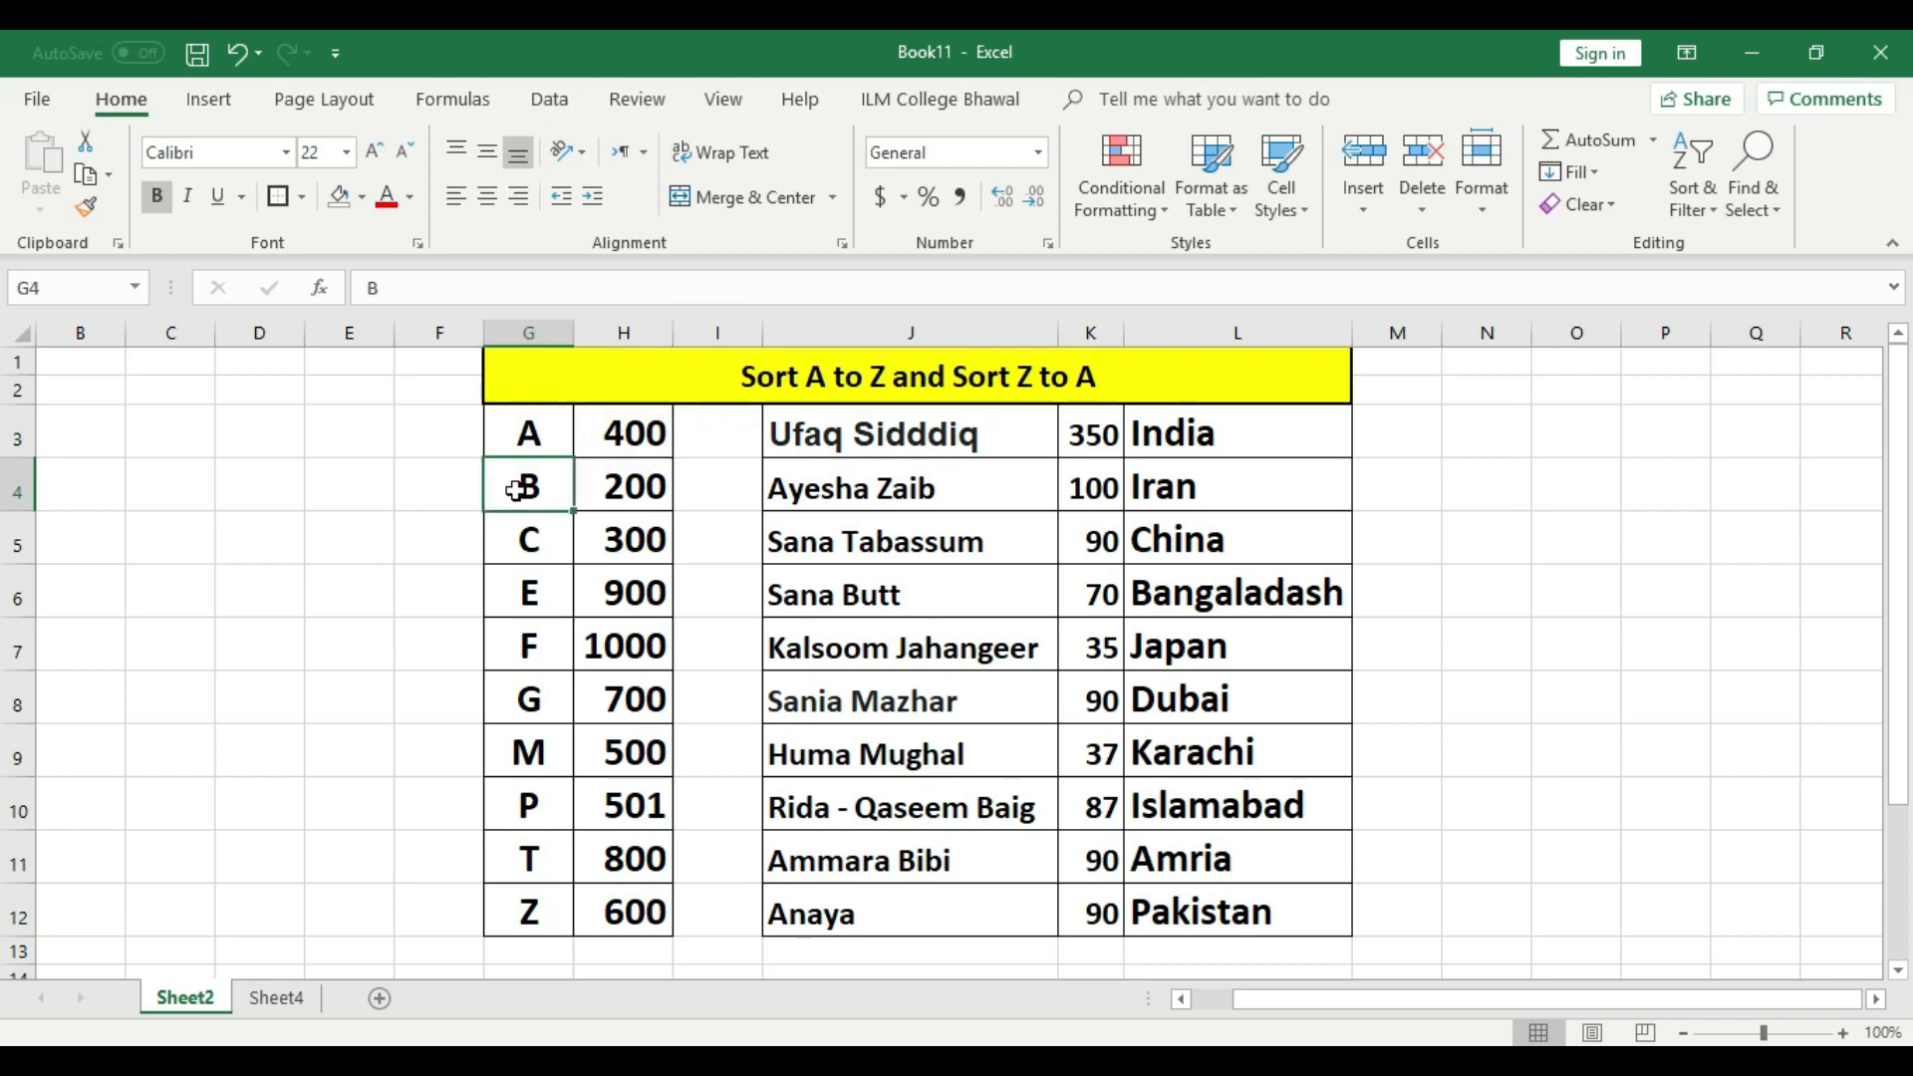
click(626, 488)
click(533, 553)
click(627, 542)
click(563, 593)
click(628, 592)
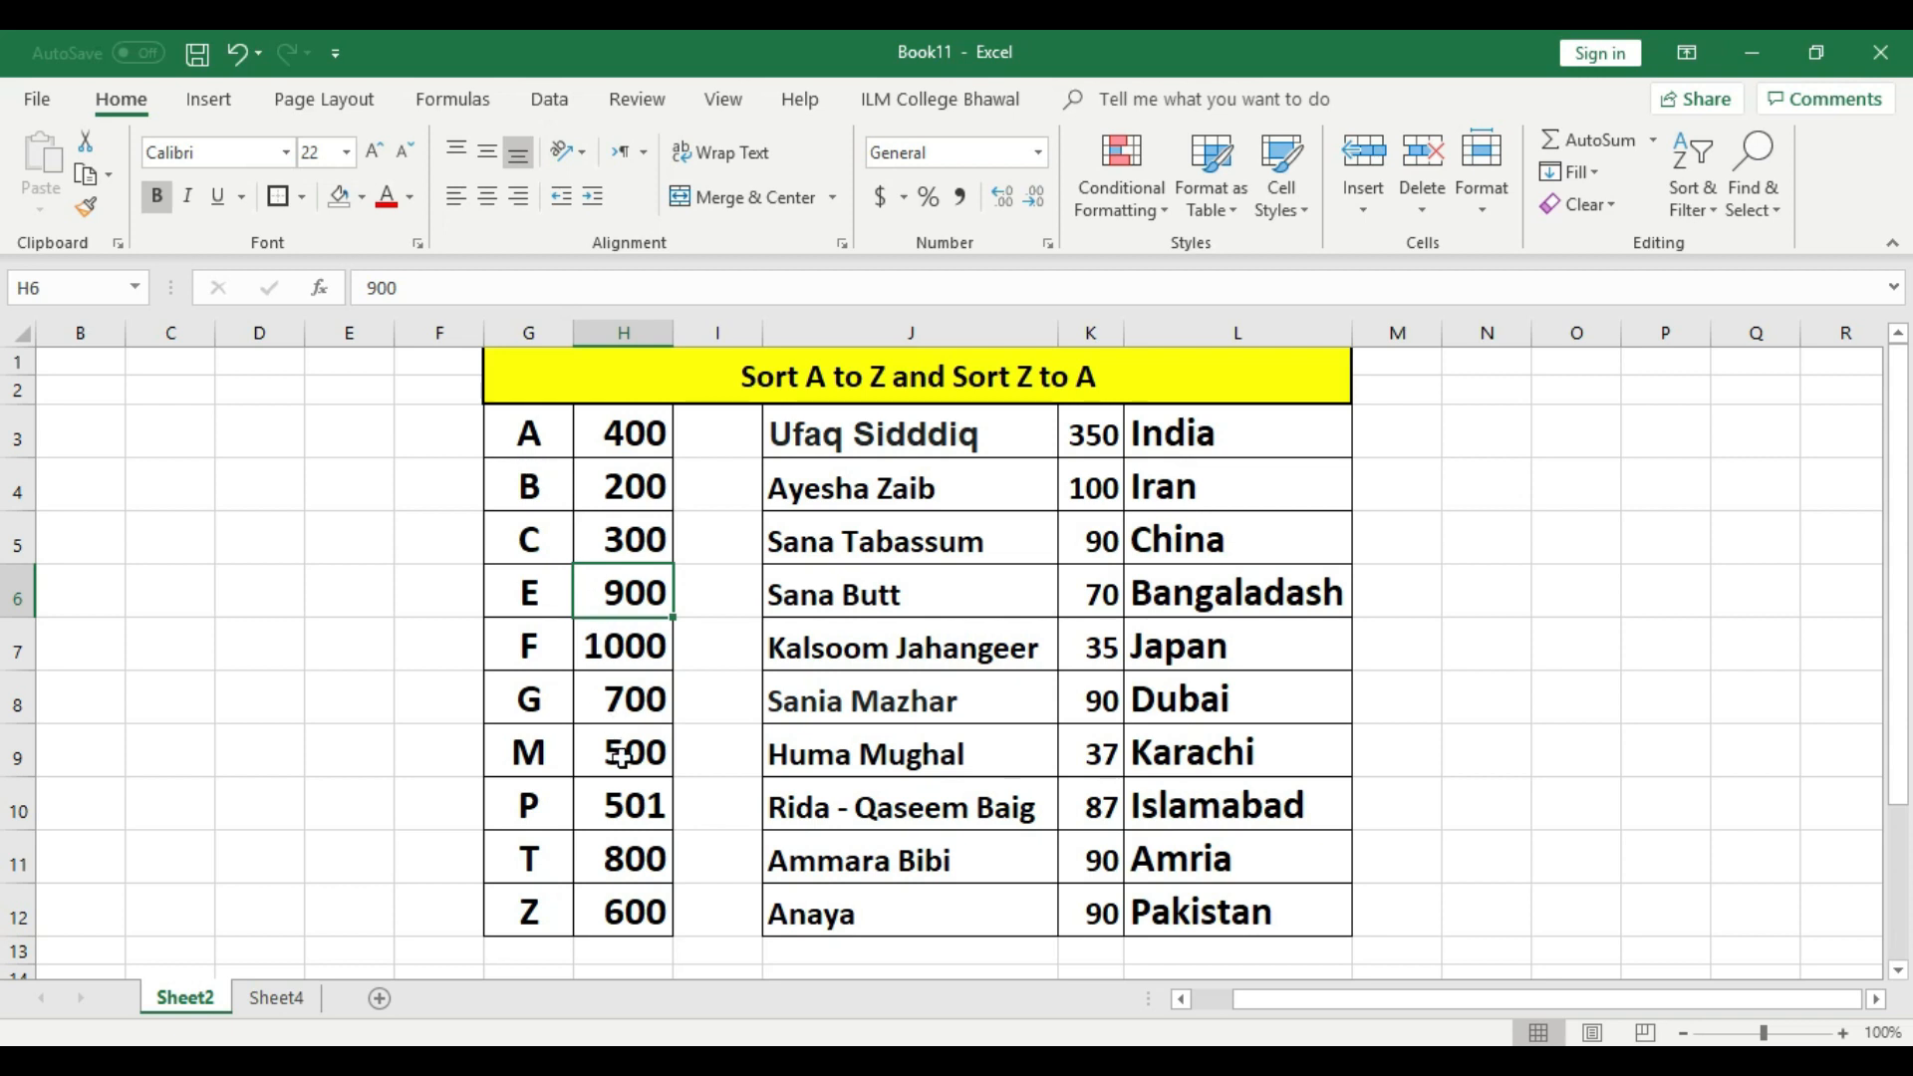
drag(526, 433, 536, 913)
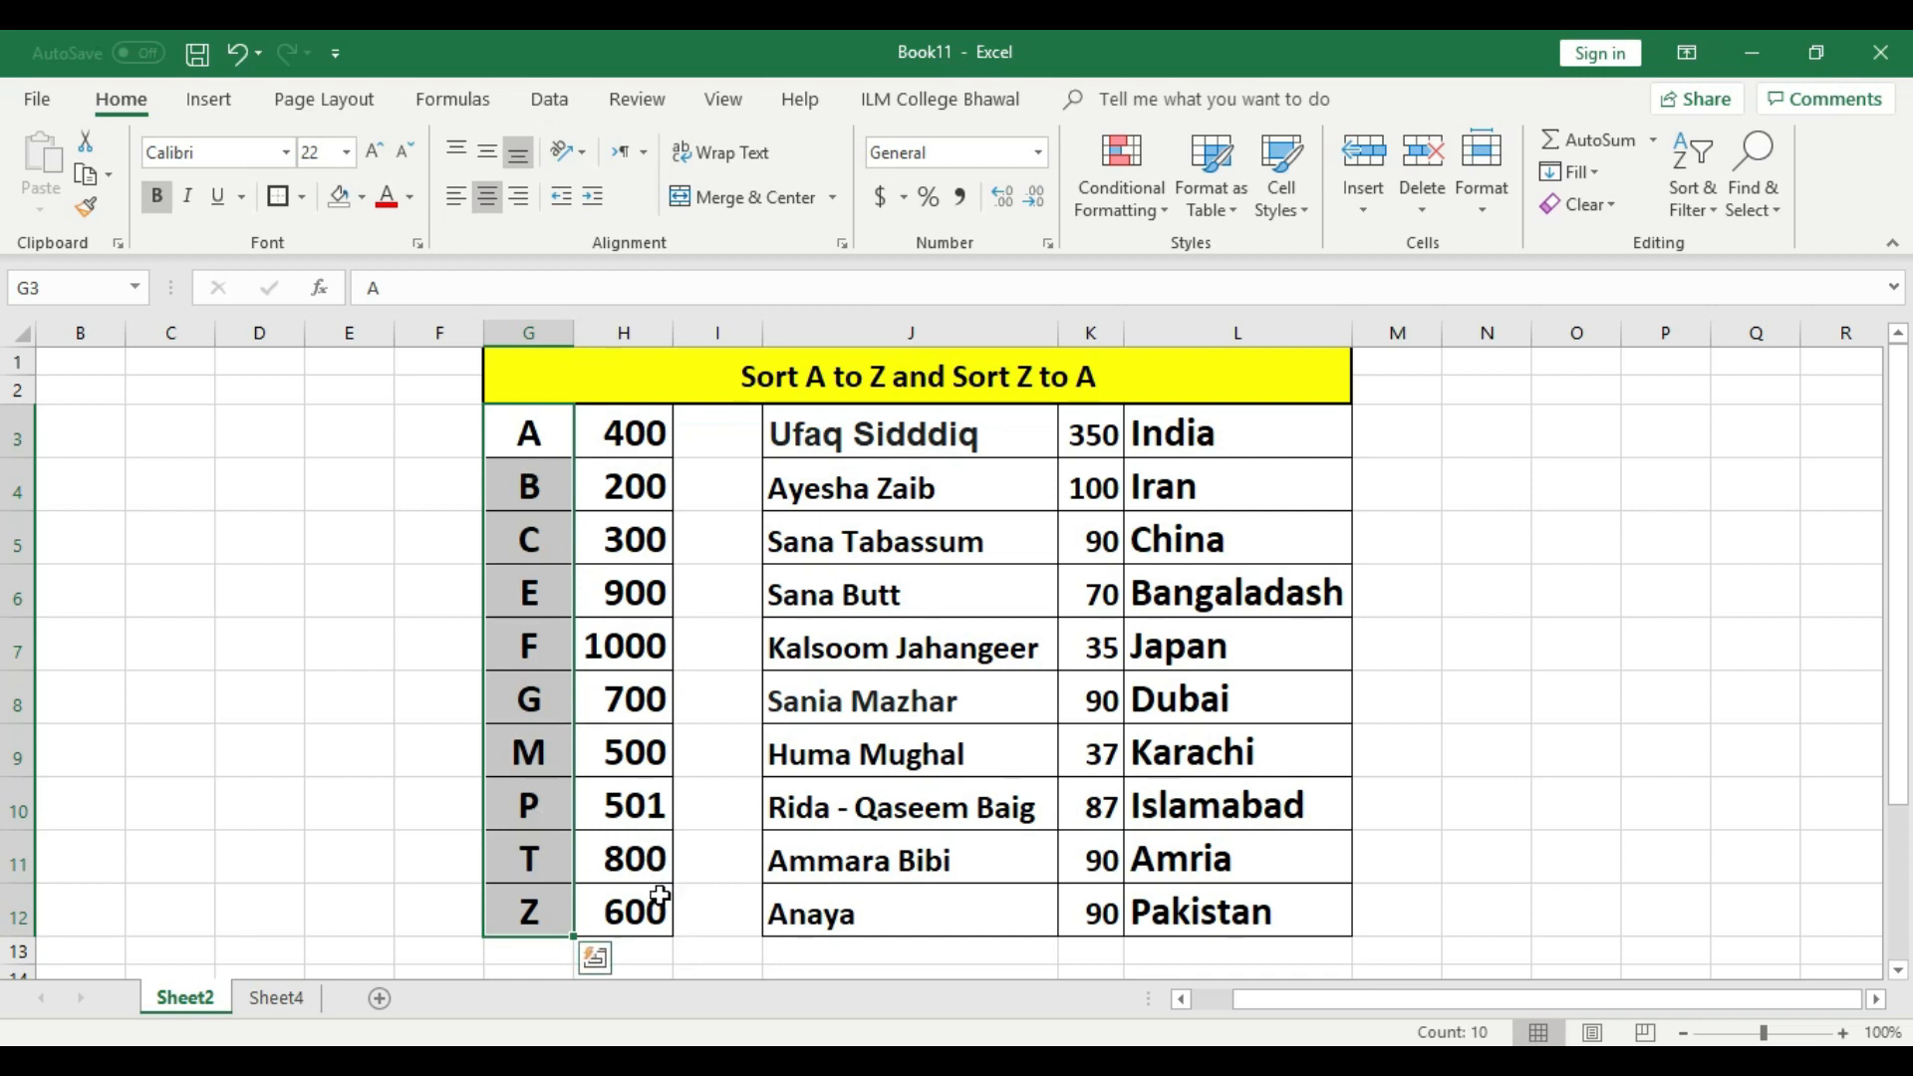
Sort the letters and numbers in G3:H12 in descending order, Z to A.
click(527, 439)
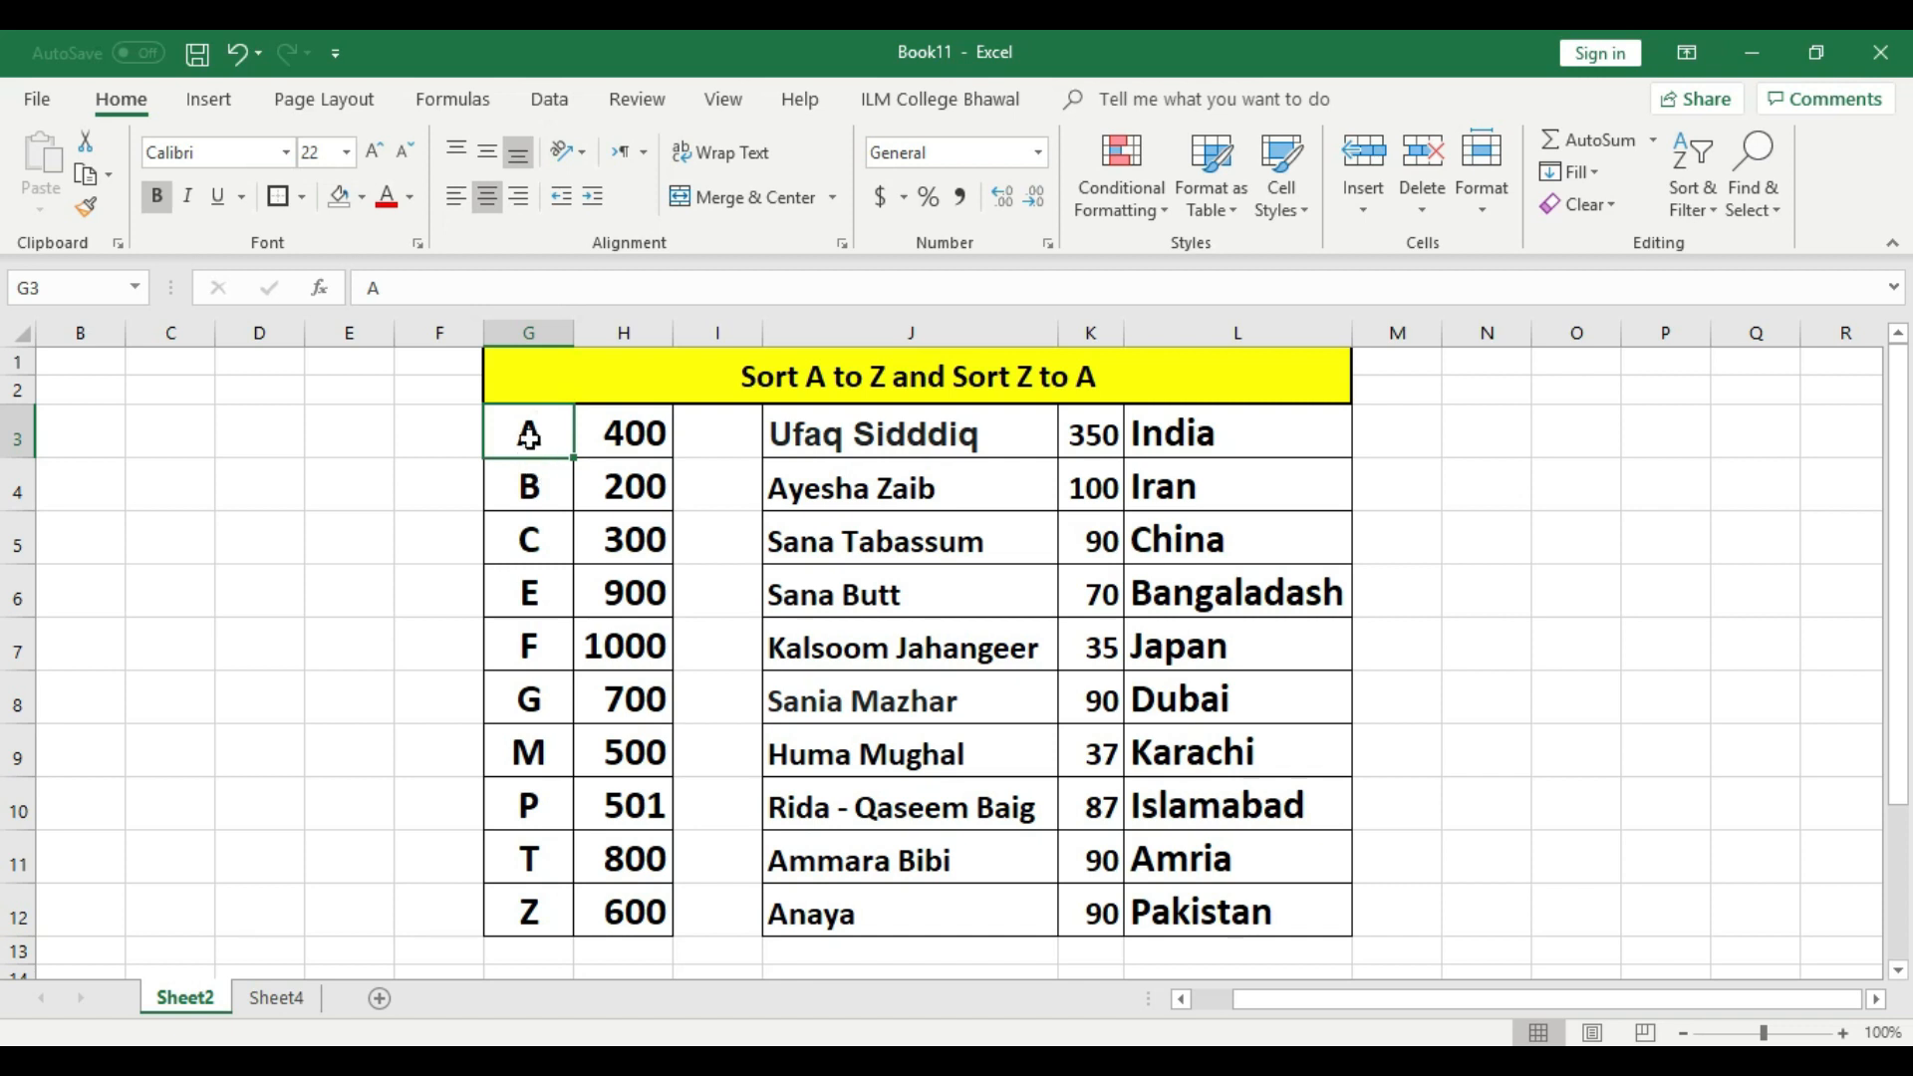
shift+click(649, 909)
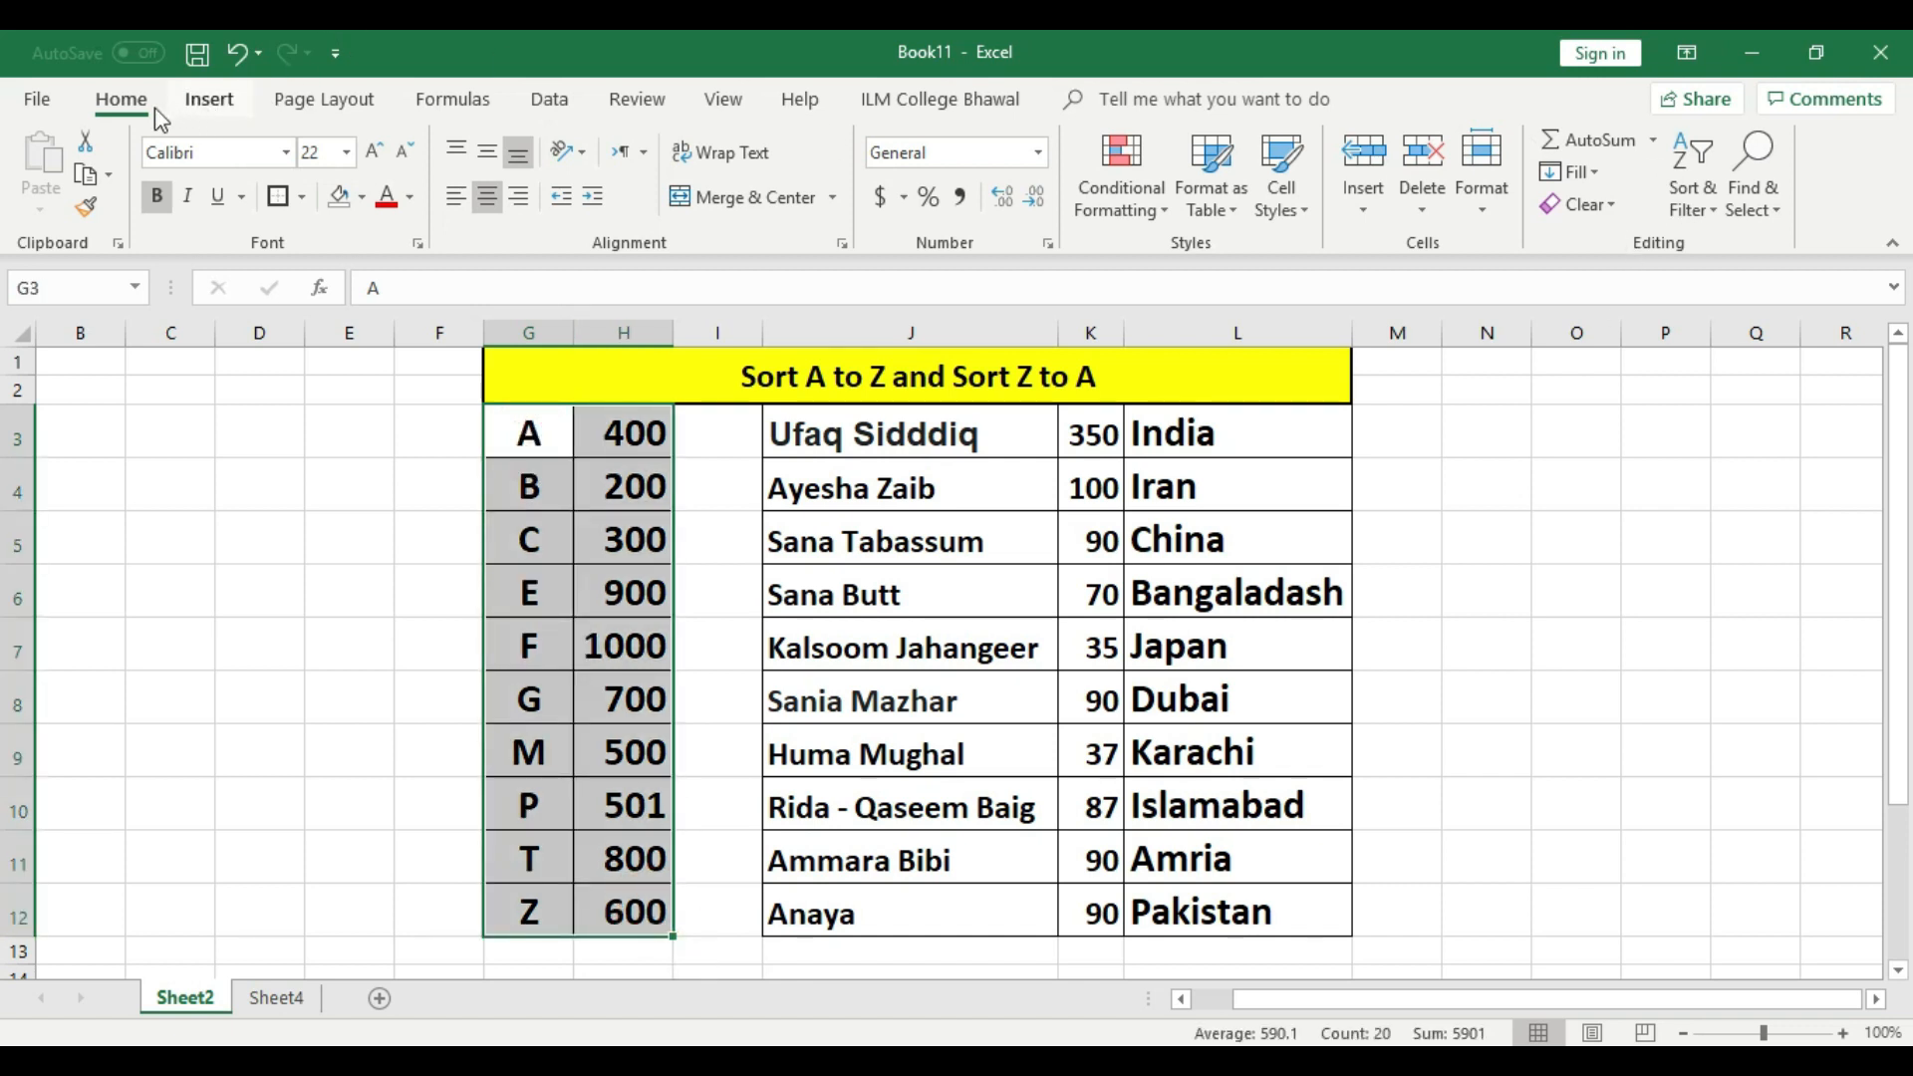
click(1699, 199)
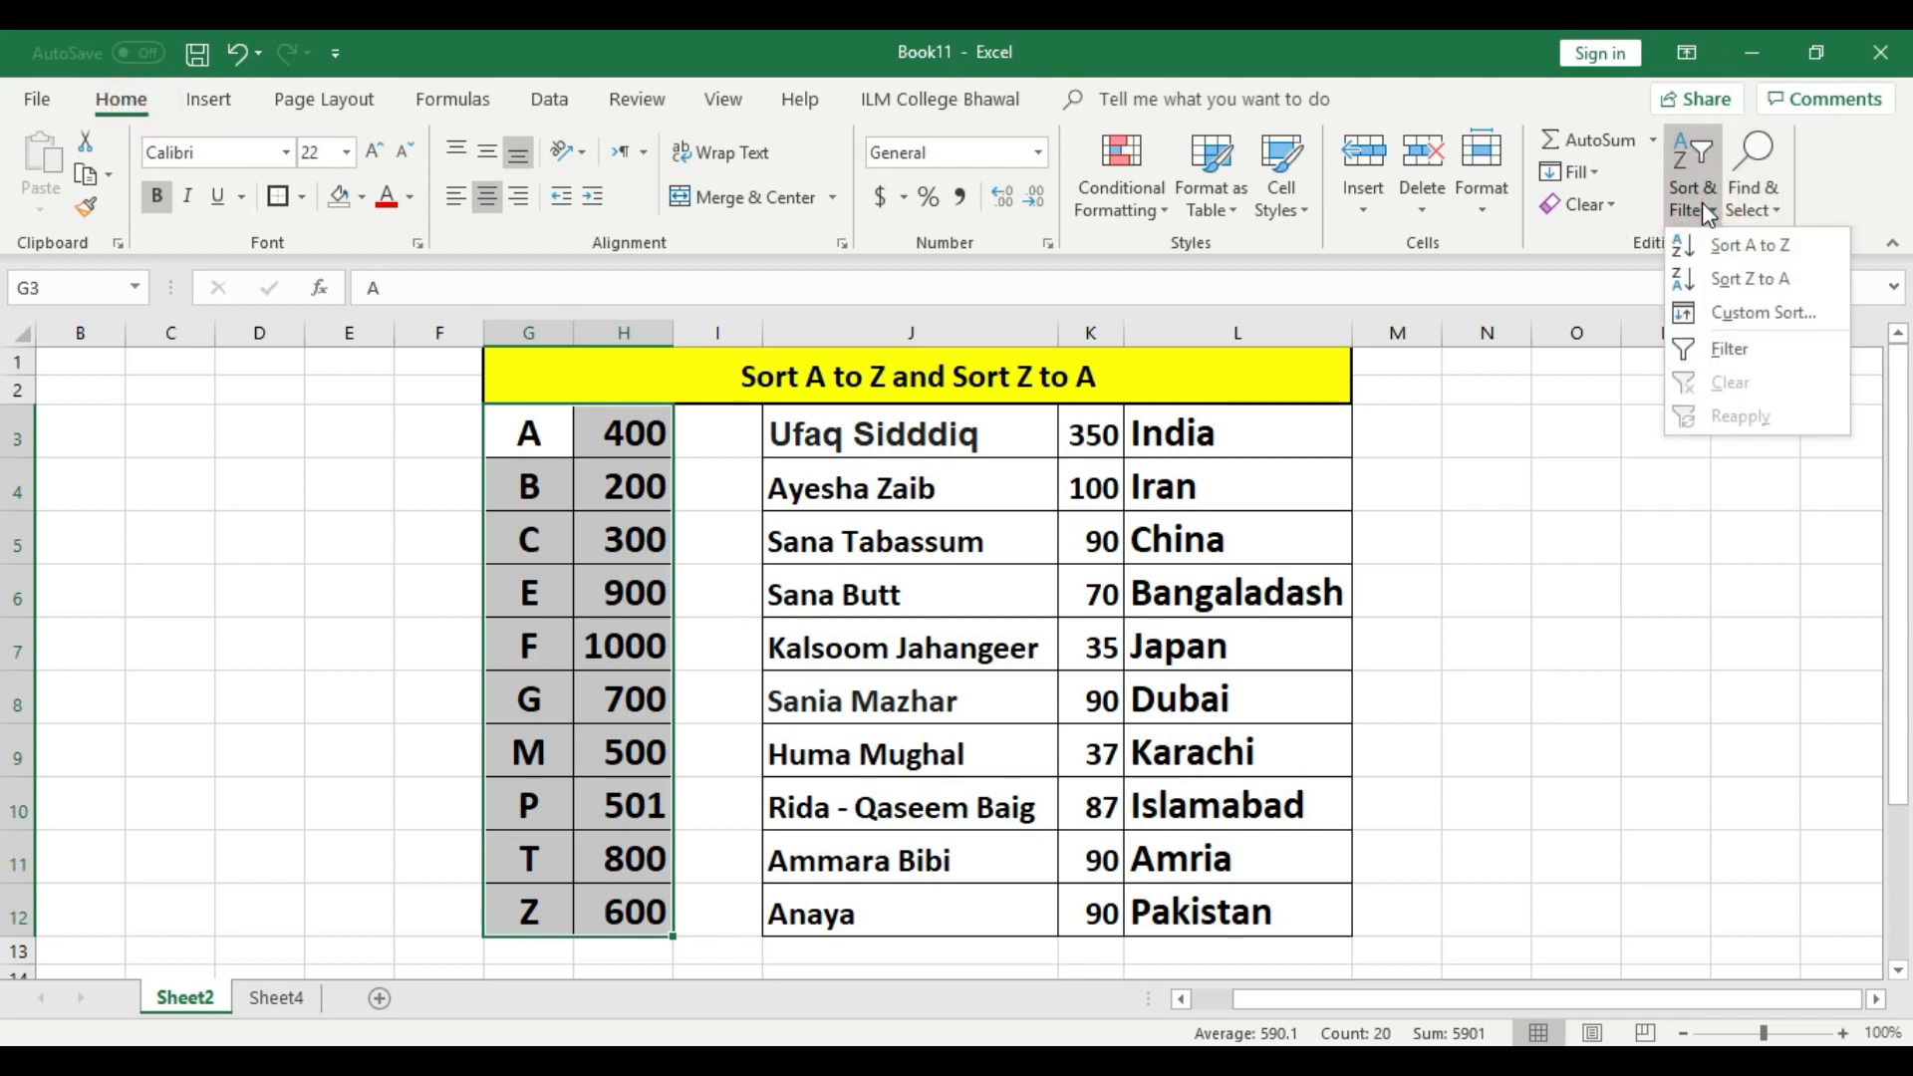
click(1739, 280)
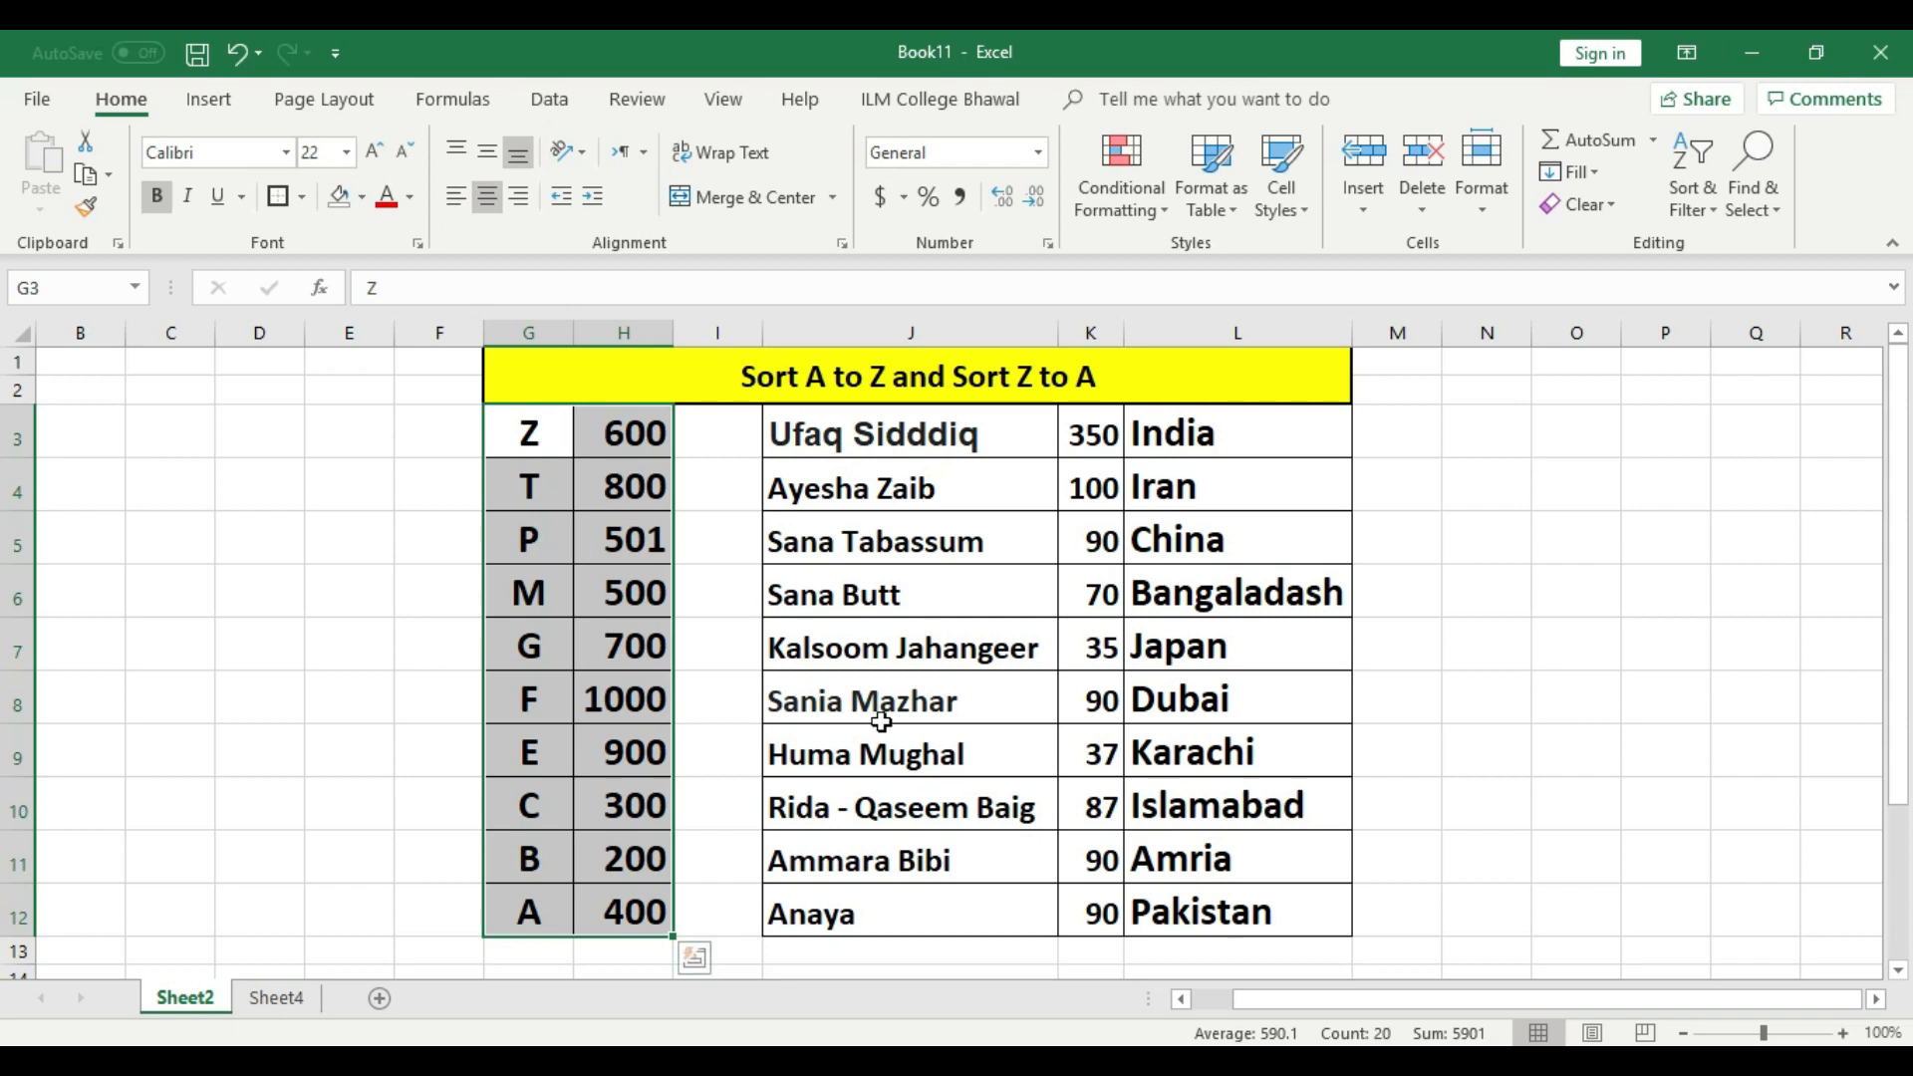
Re-sort G3:H12 in ascending order, A to Z, and highlight the letter and number block.
click(1691, 194)
click(1708, 249)
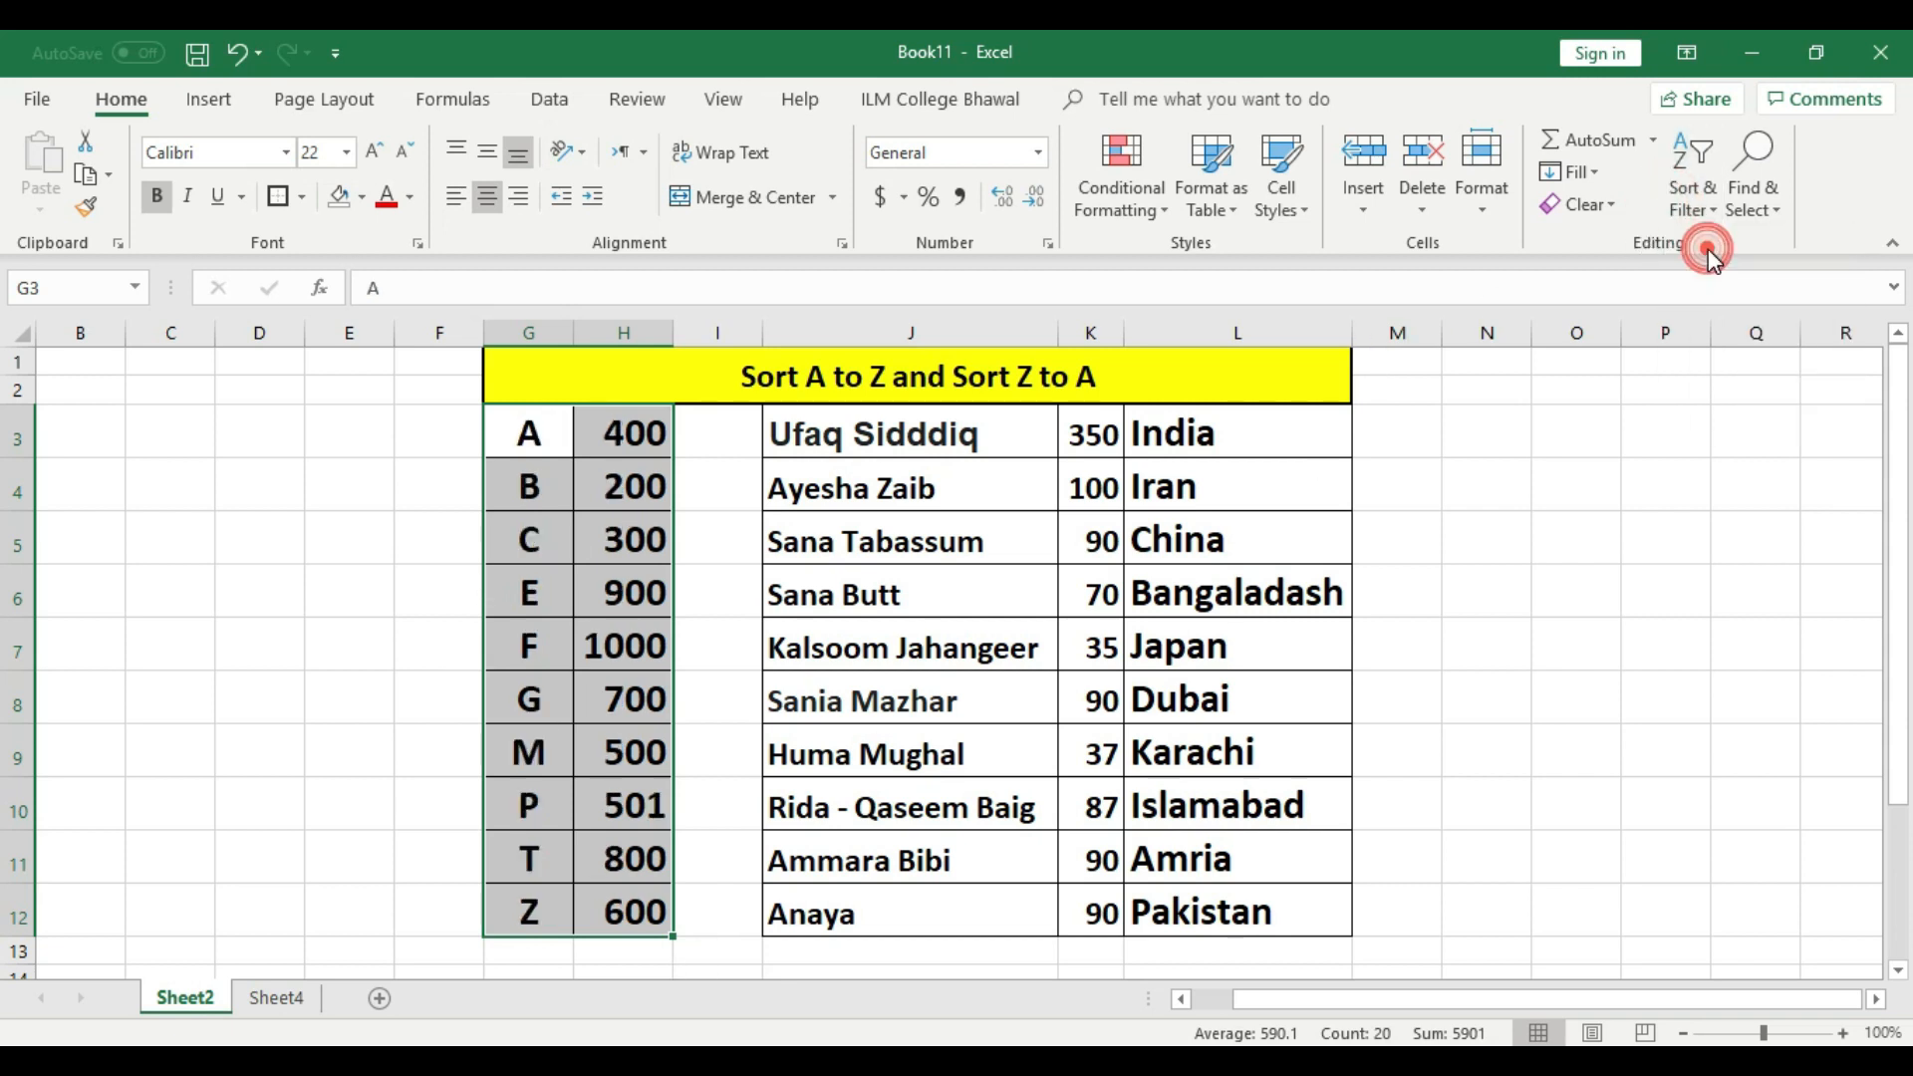
click(1698, 549)
drag(517, 419, 590, 892)
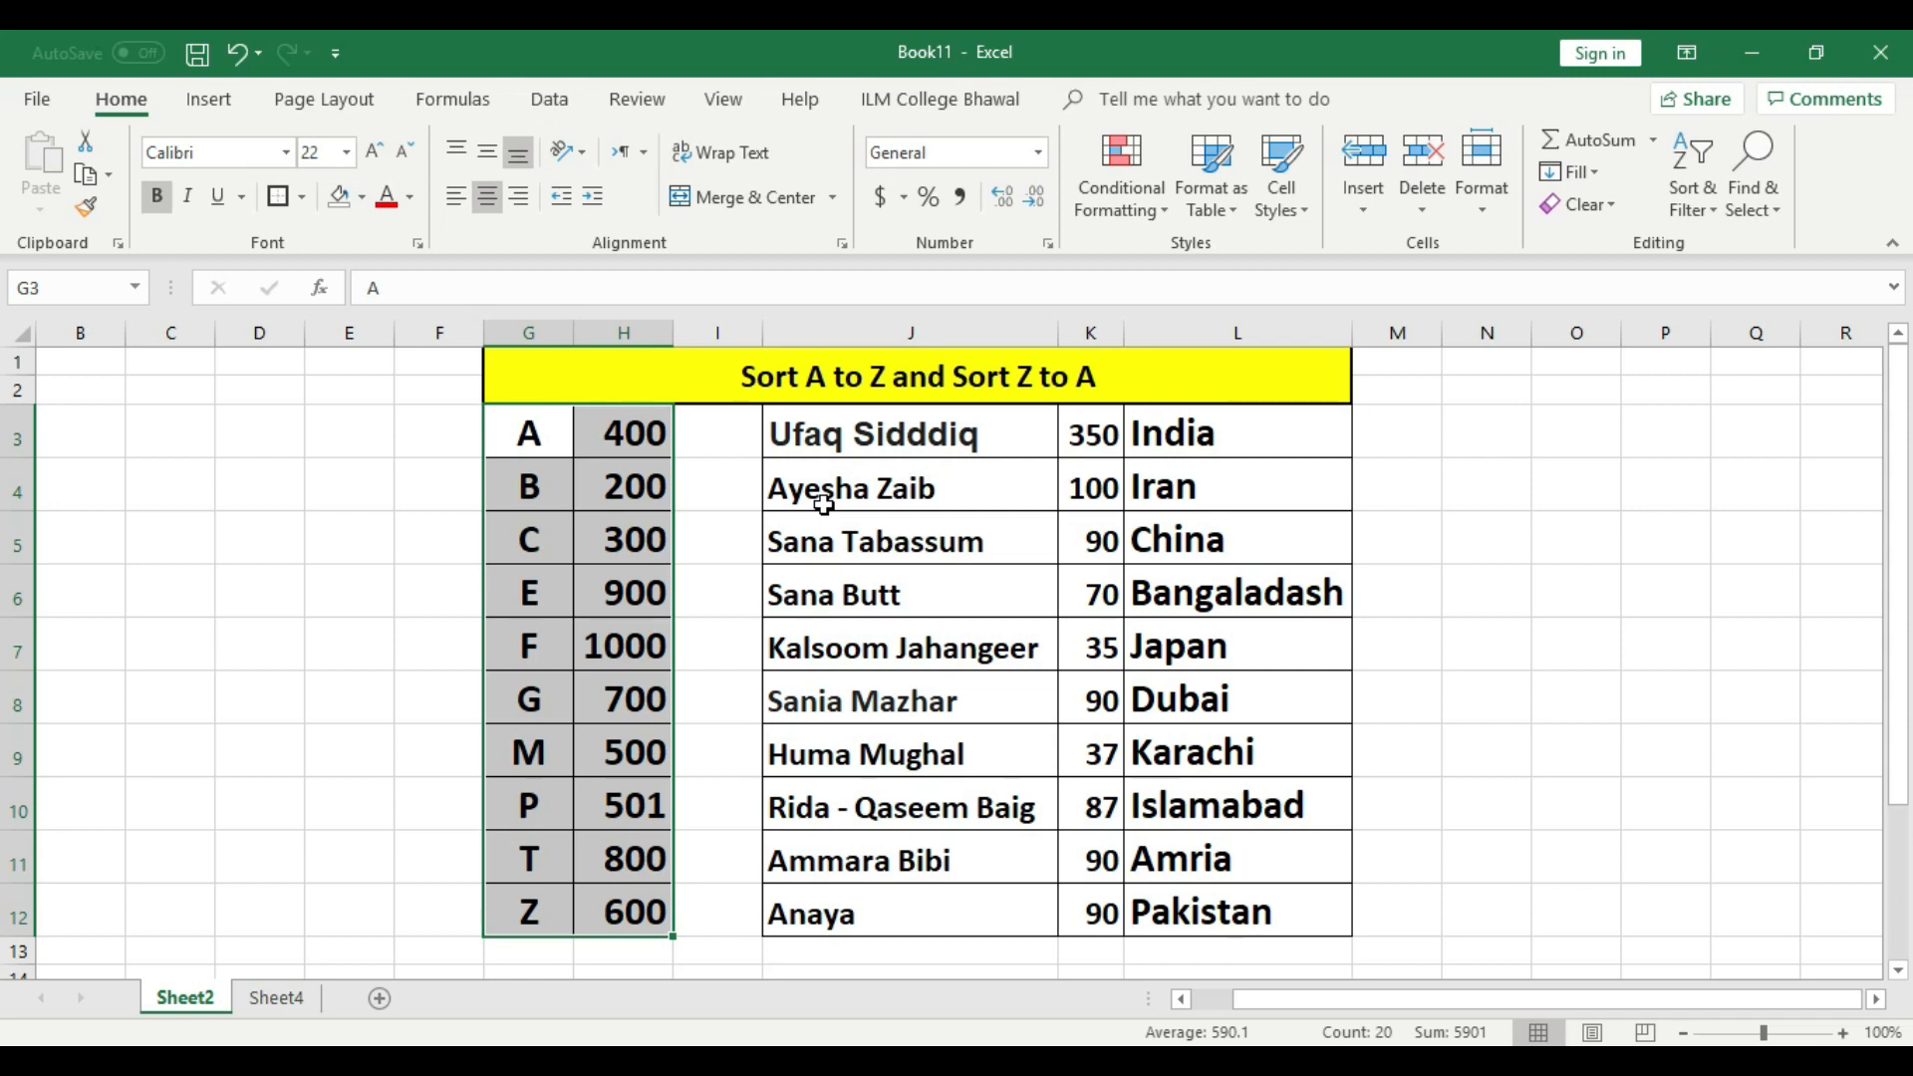
Examine the second table's names in column J and the number and country paired with the first name in K3 and L3.
click(975, 433)
click(975, 498)
click(961, 653)
click(963, 736)
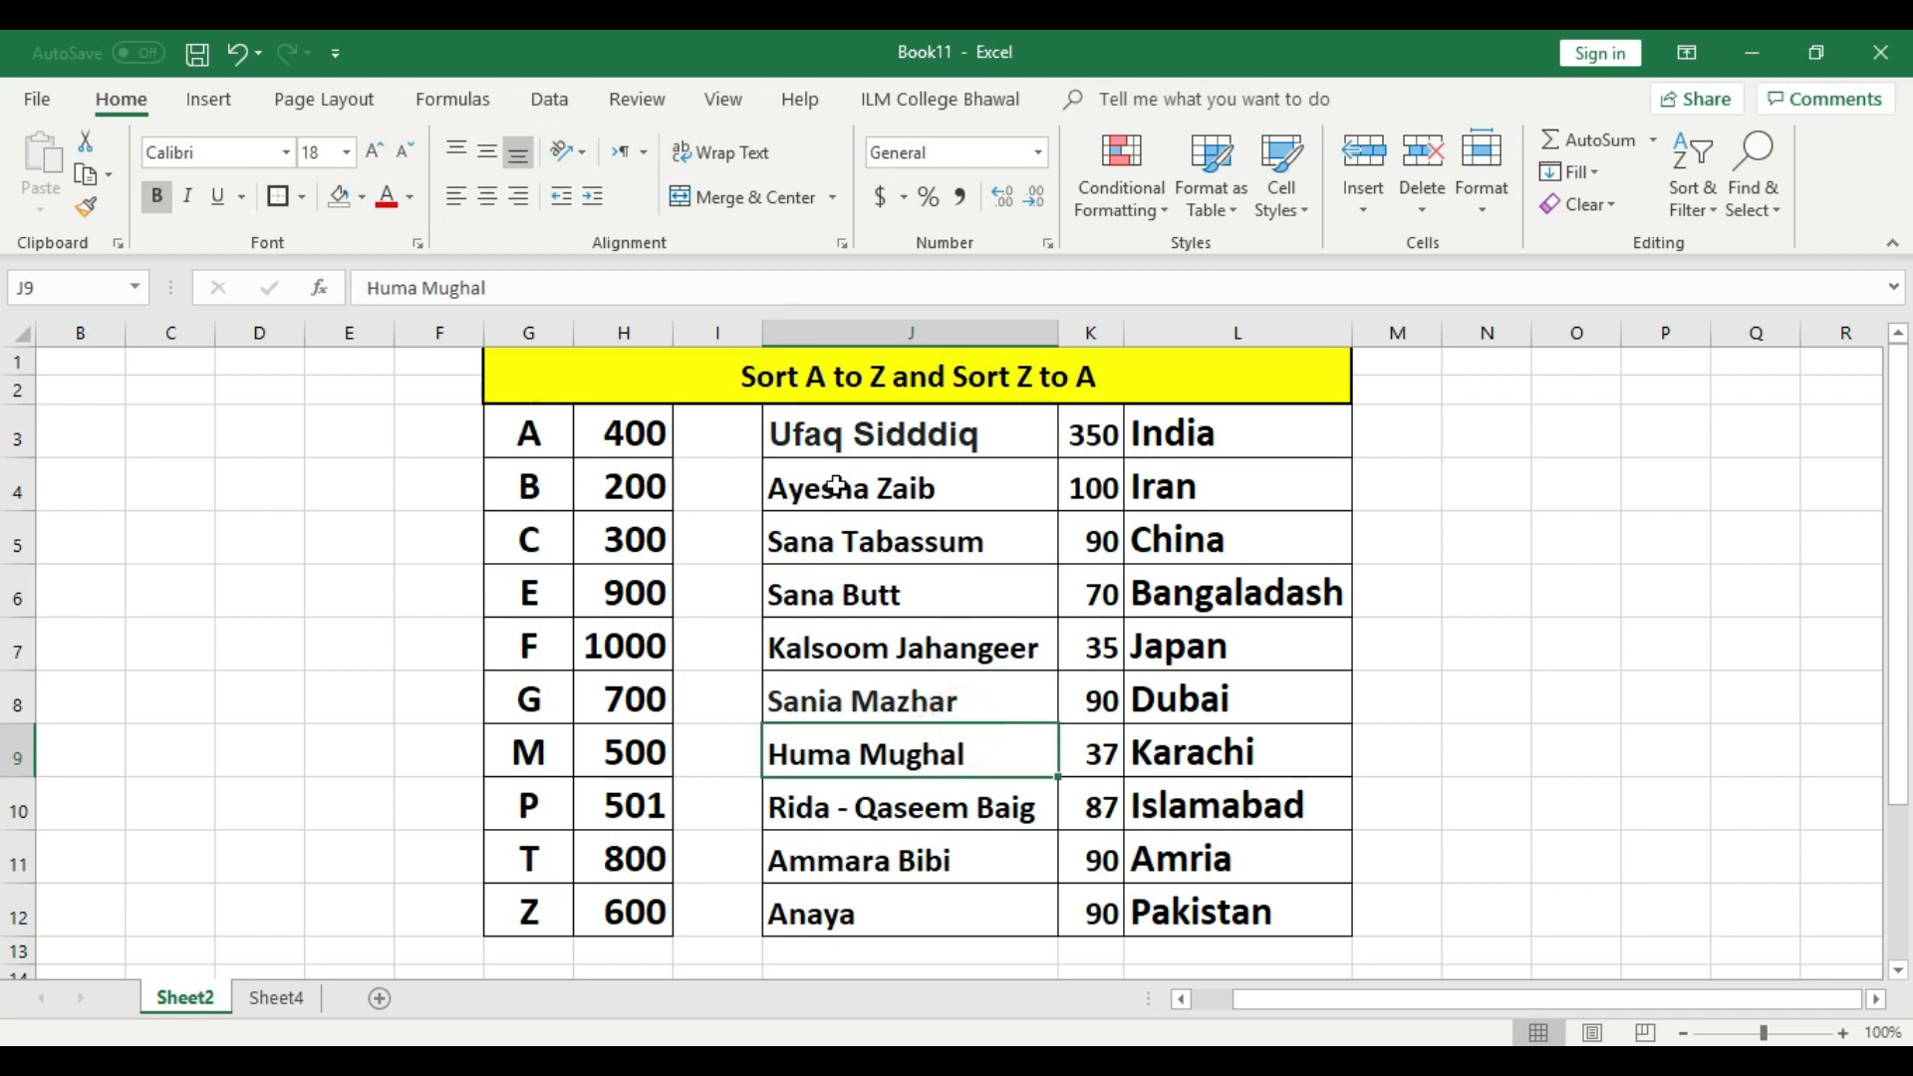
click(840, 439)
click(849, 489)
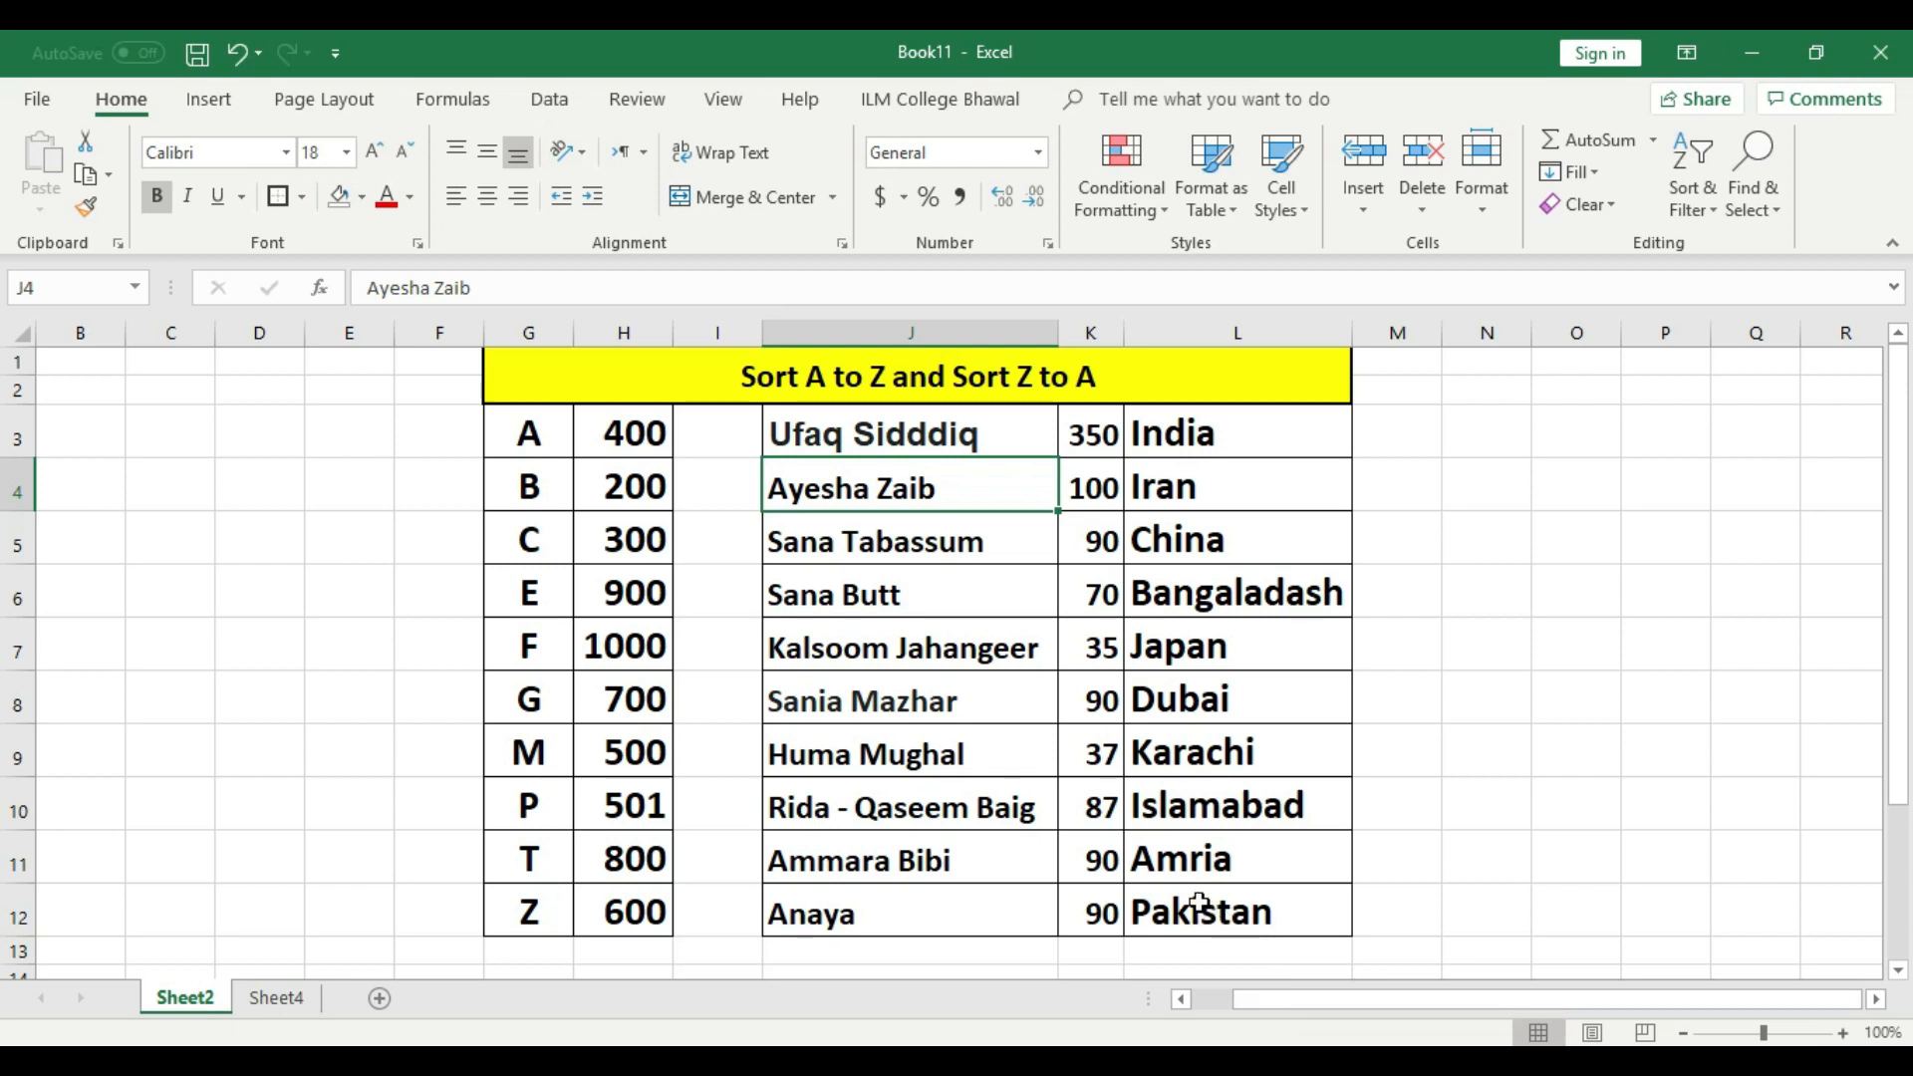
click(1448, 721)
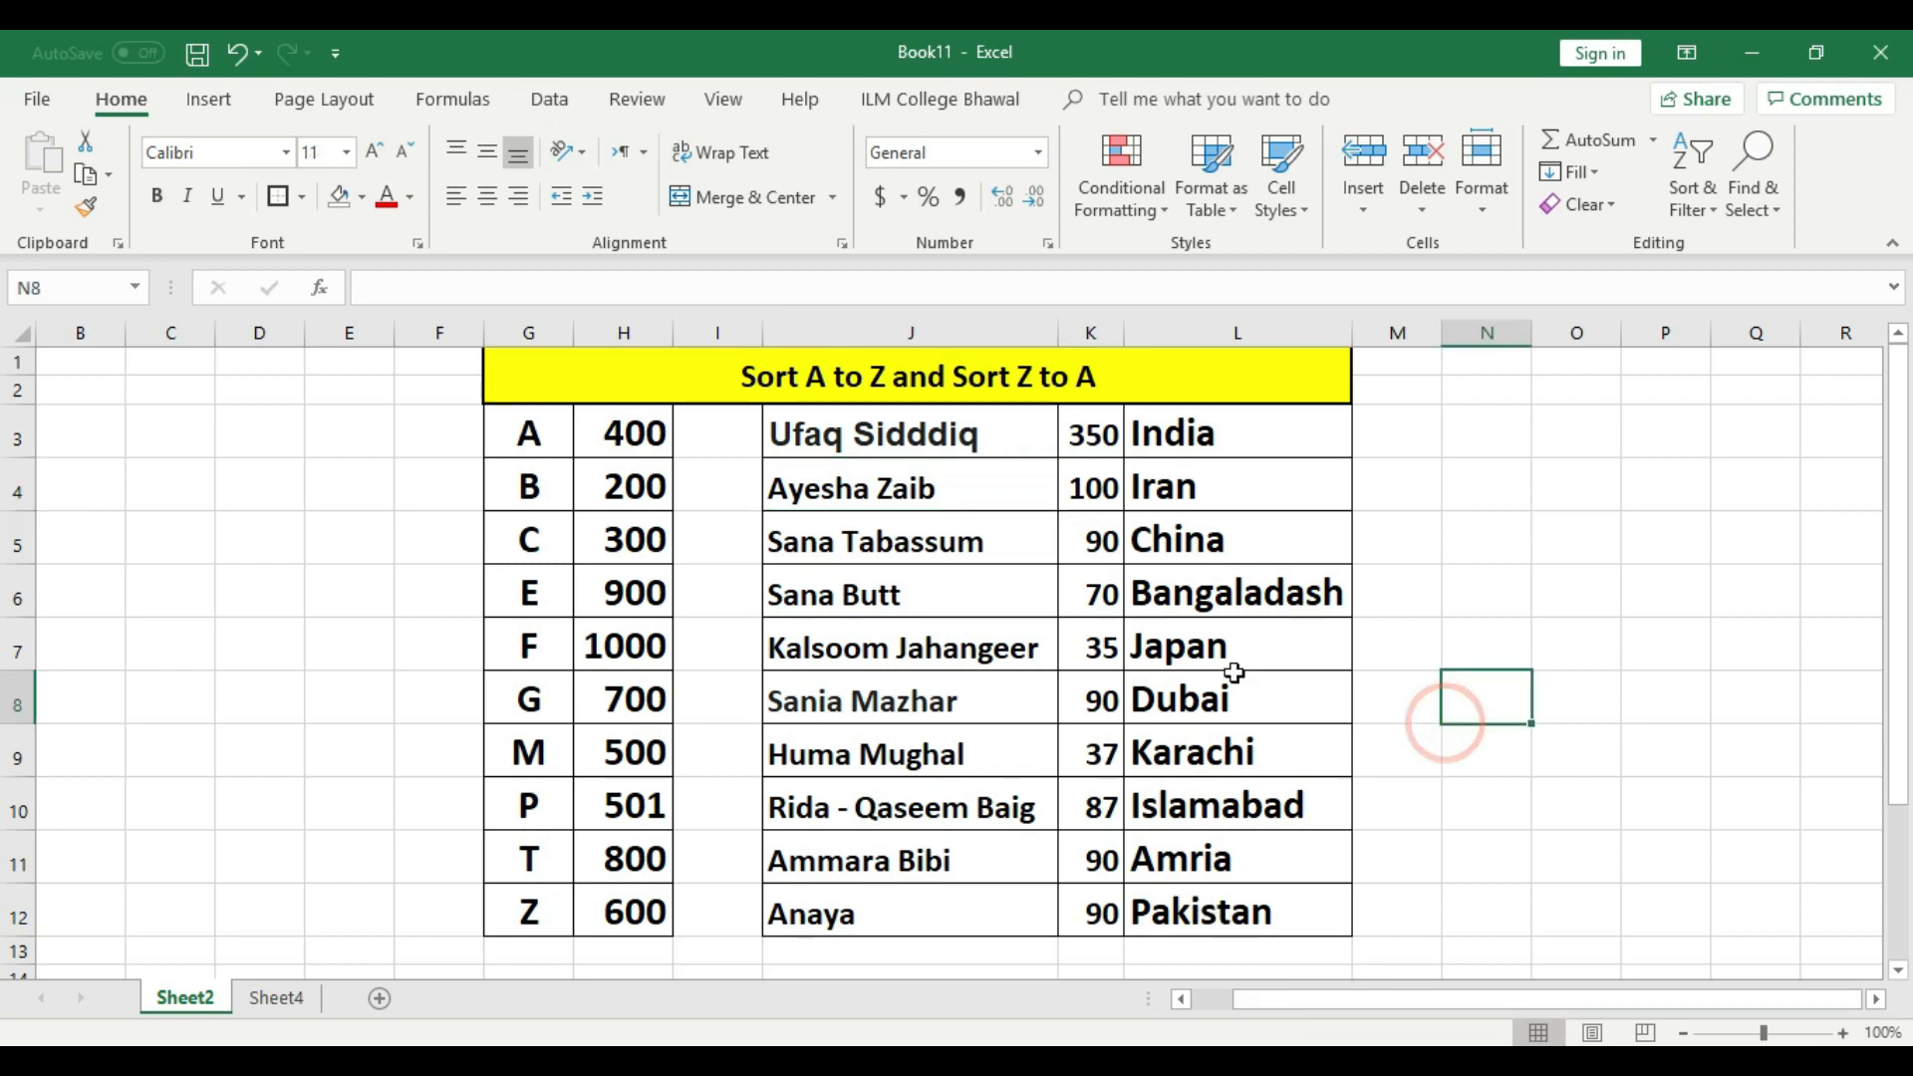
click(830, 435)
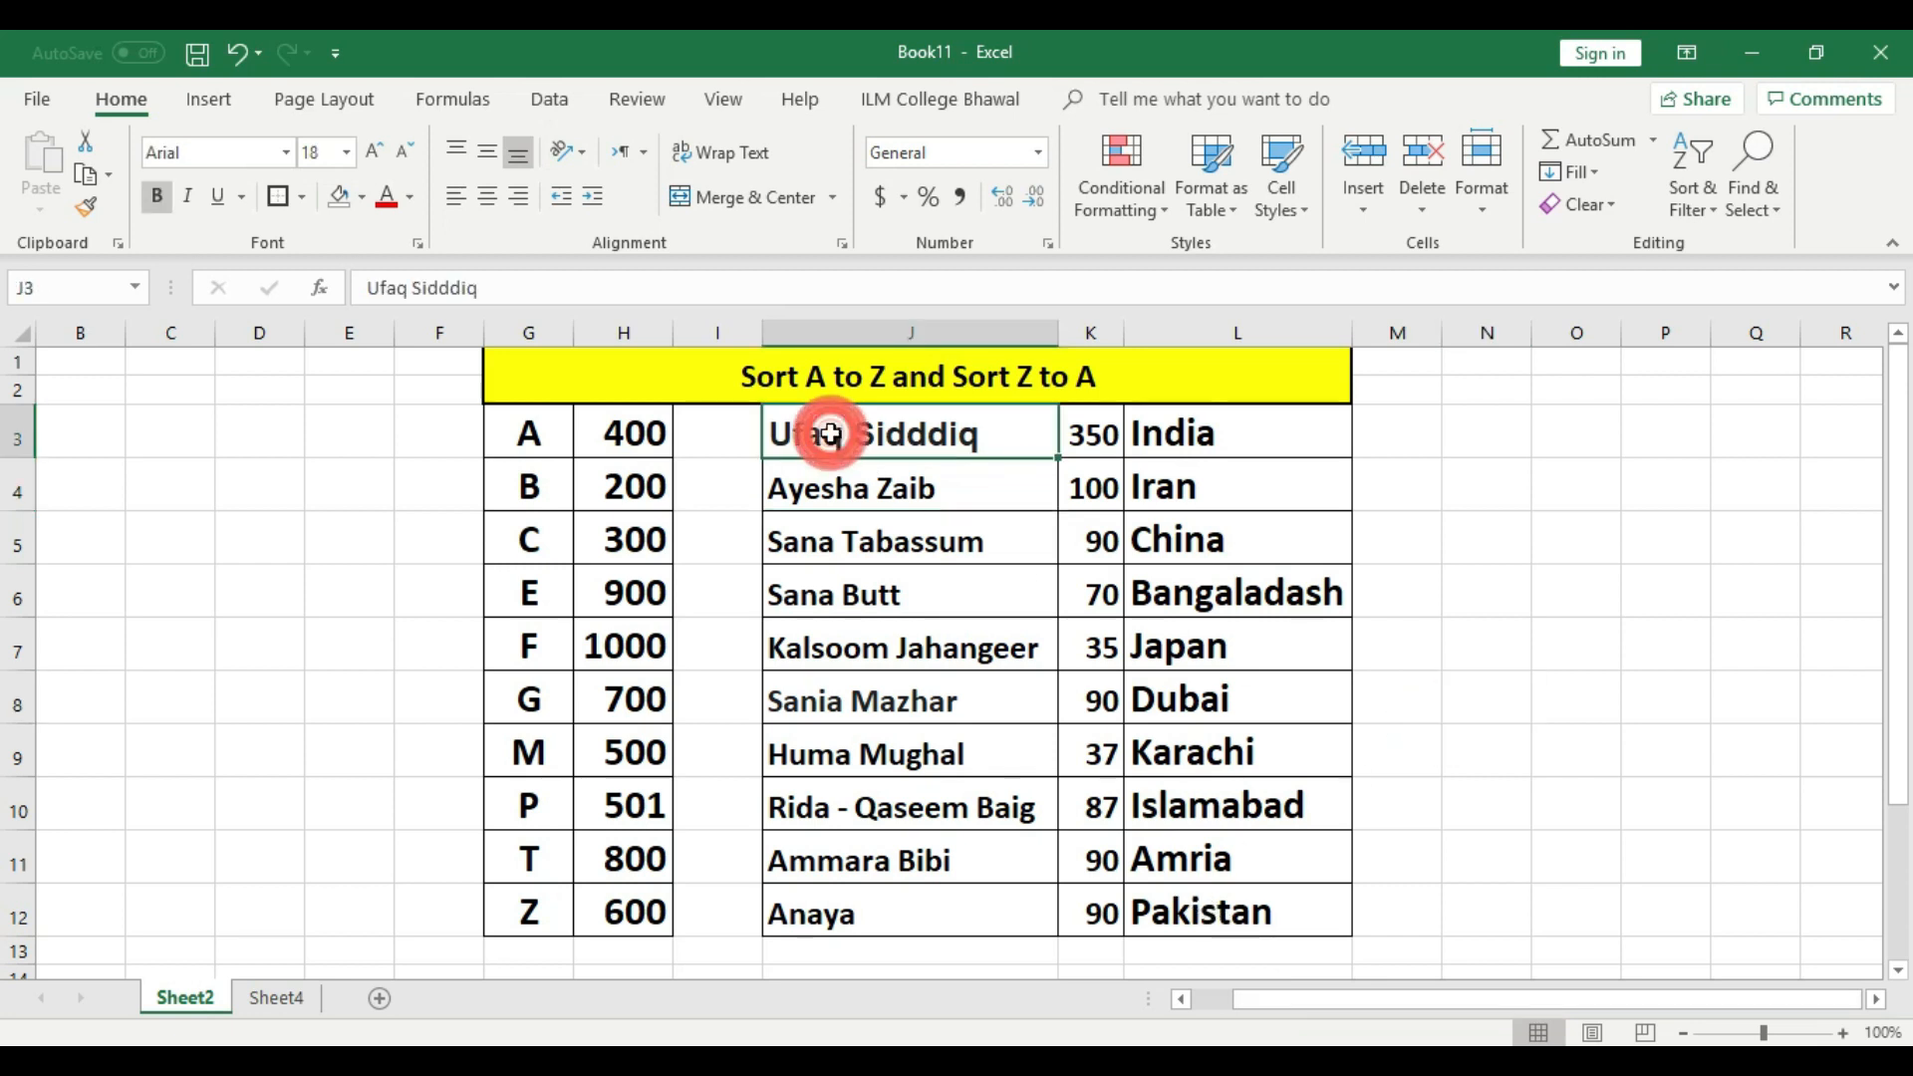
click(1106, 435)
click(1205, 424)
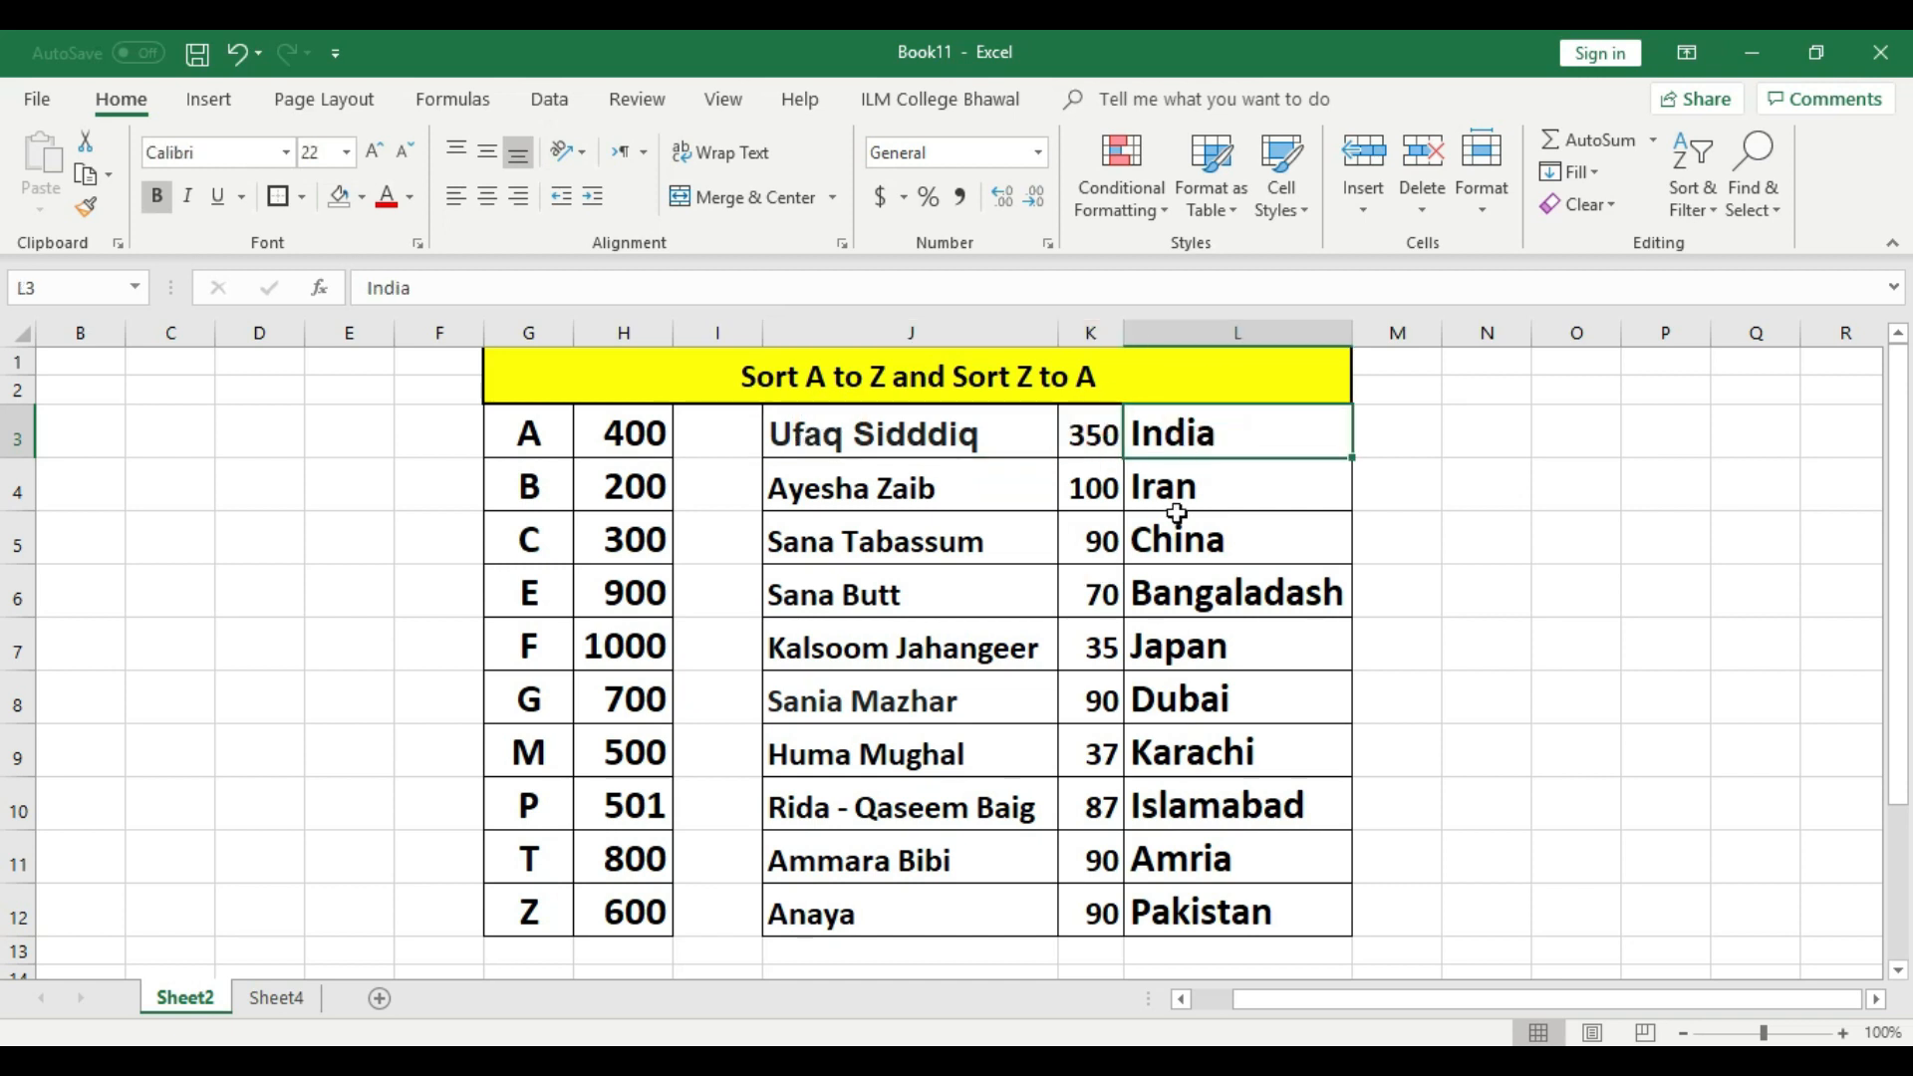
Examine the numbers and countries in columns K and L paired with the names in J4 and J5.
click(916, 493)
click(1111, 489)
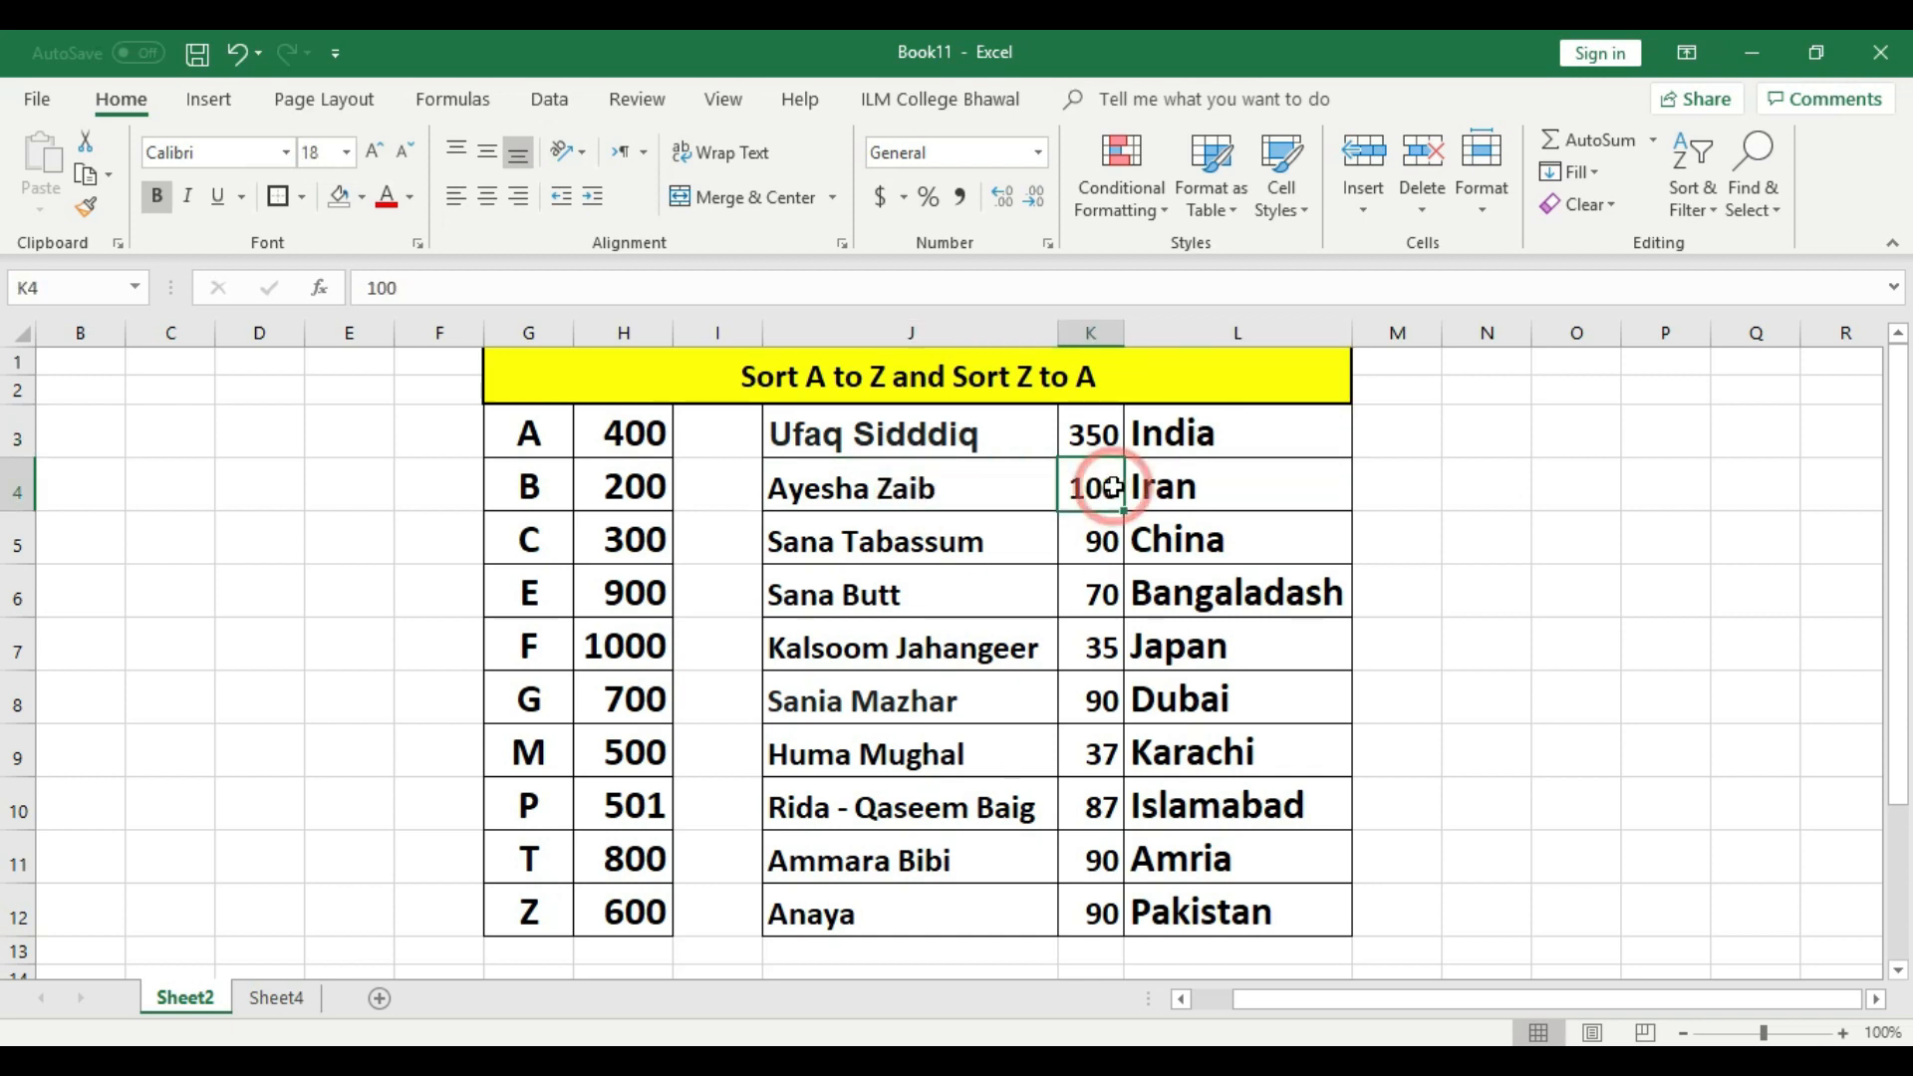
click(1248, 476)
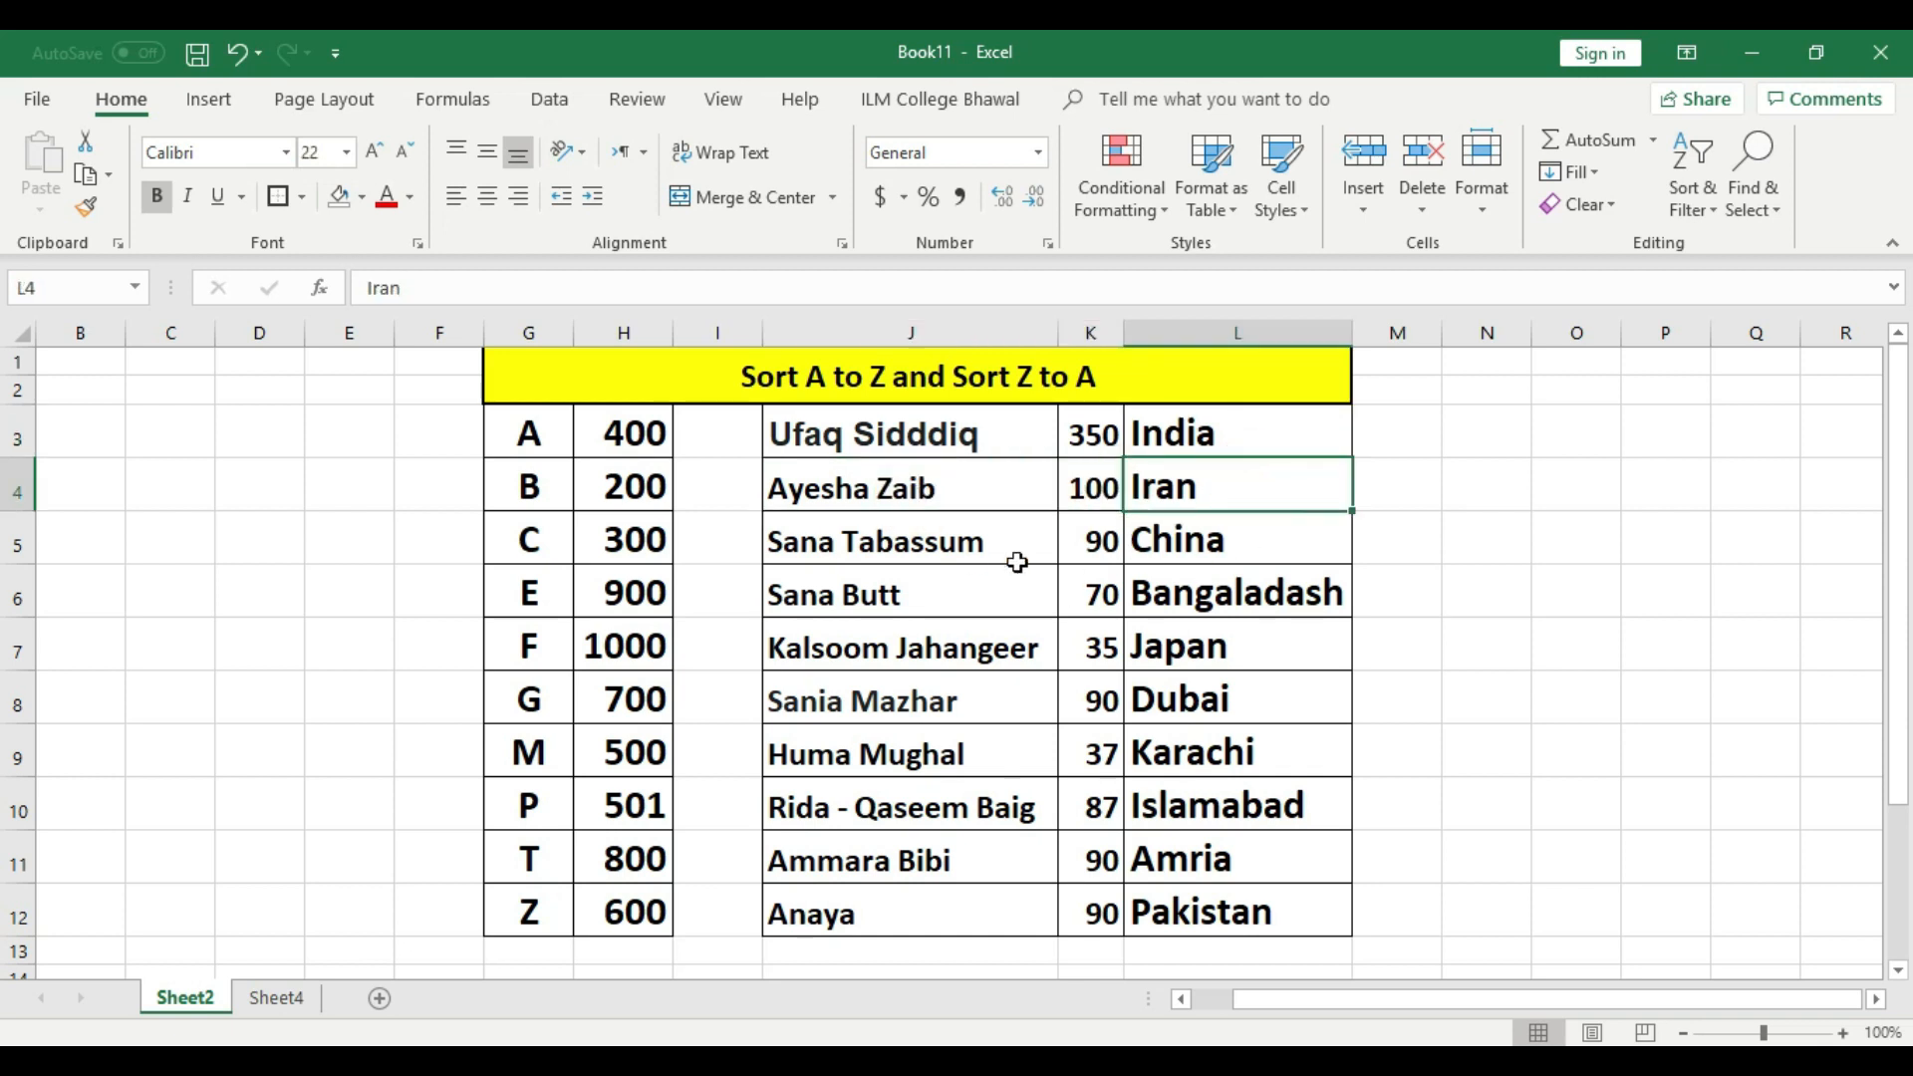
click(922, 543)
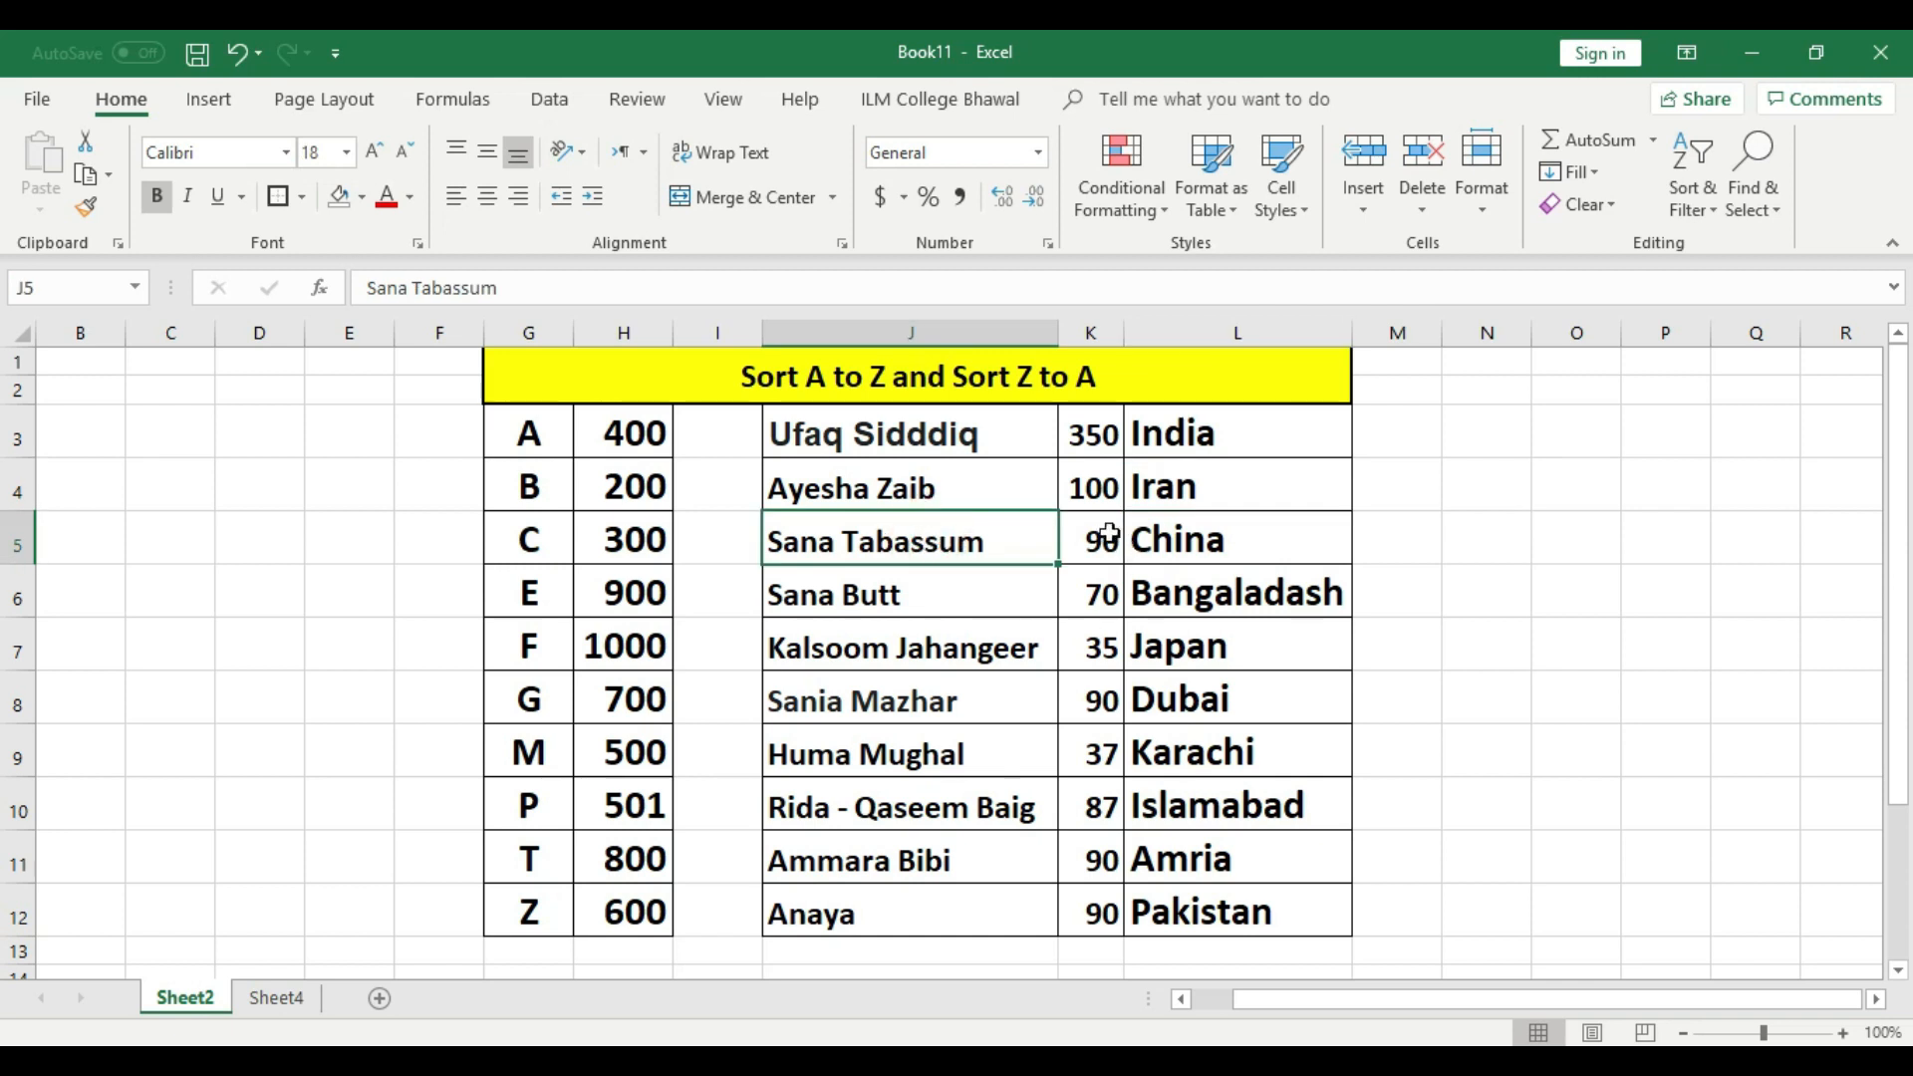
click(1109, 535)
click(1265, 528)
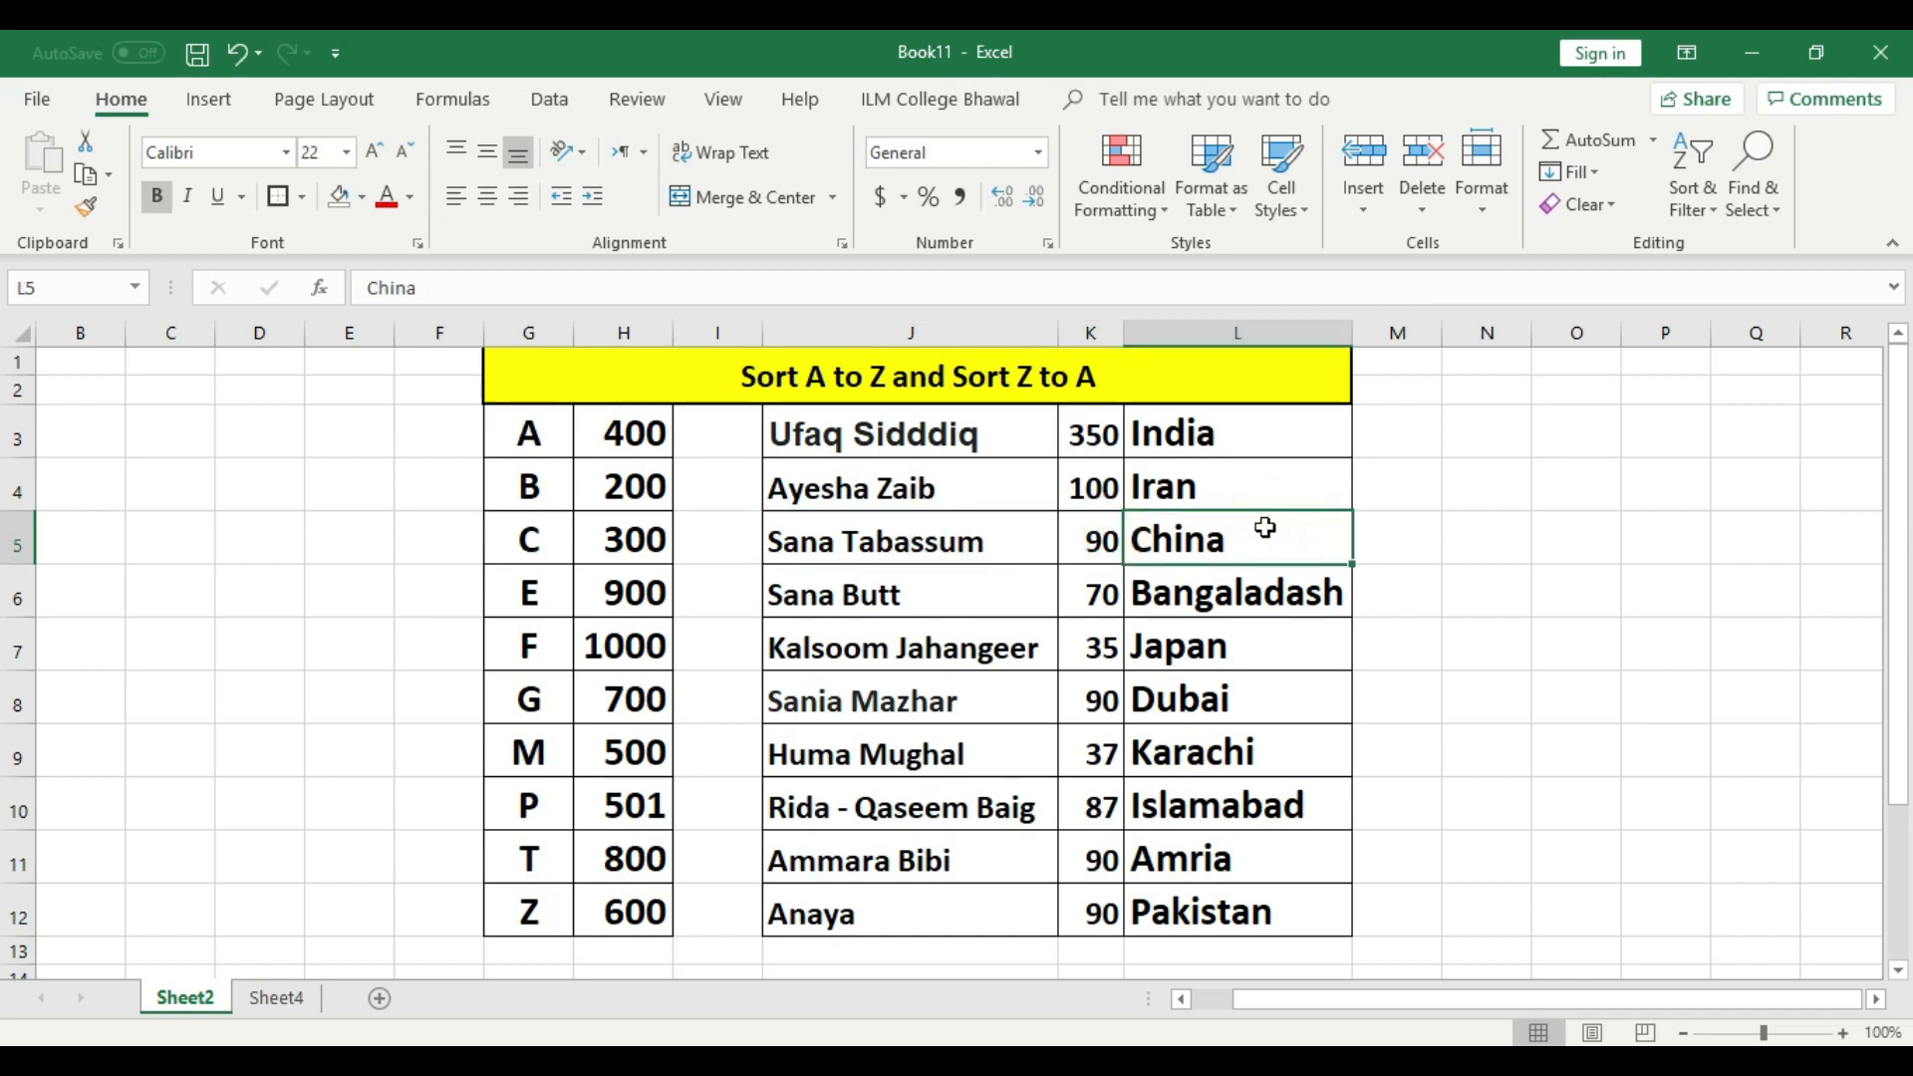
Look over the second table's full name column, its number column and its three-column block beside the letter table.
drag(951, 444, 950, 902)
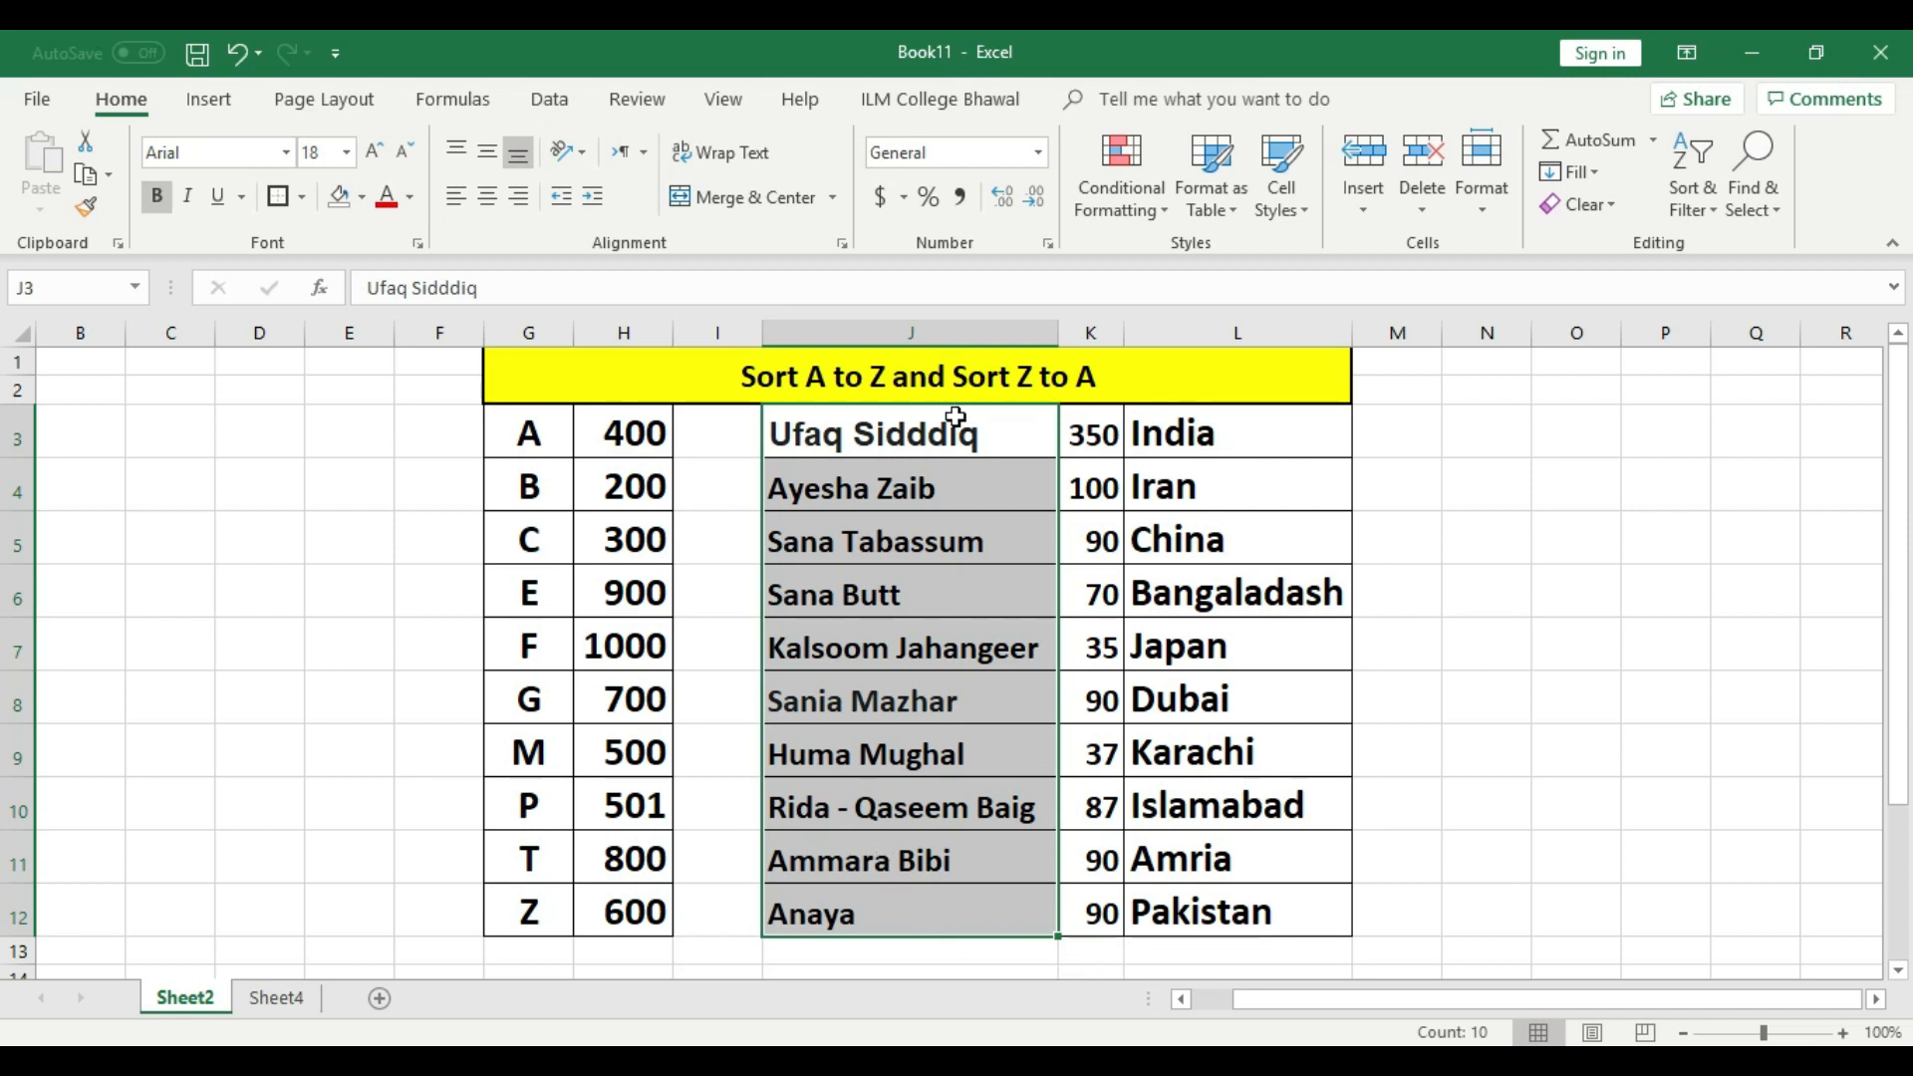
click(1188, 513)
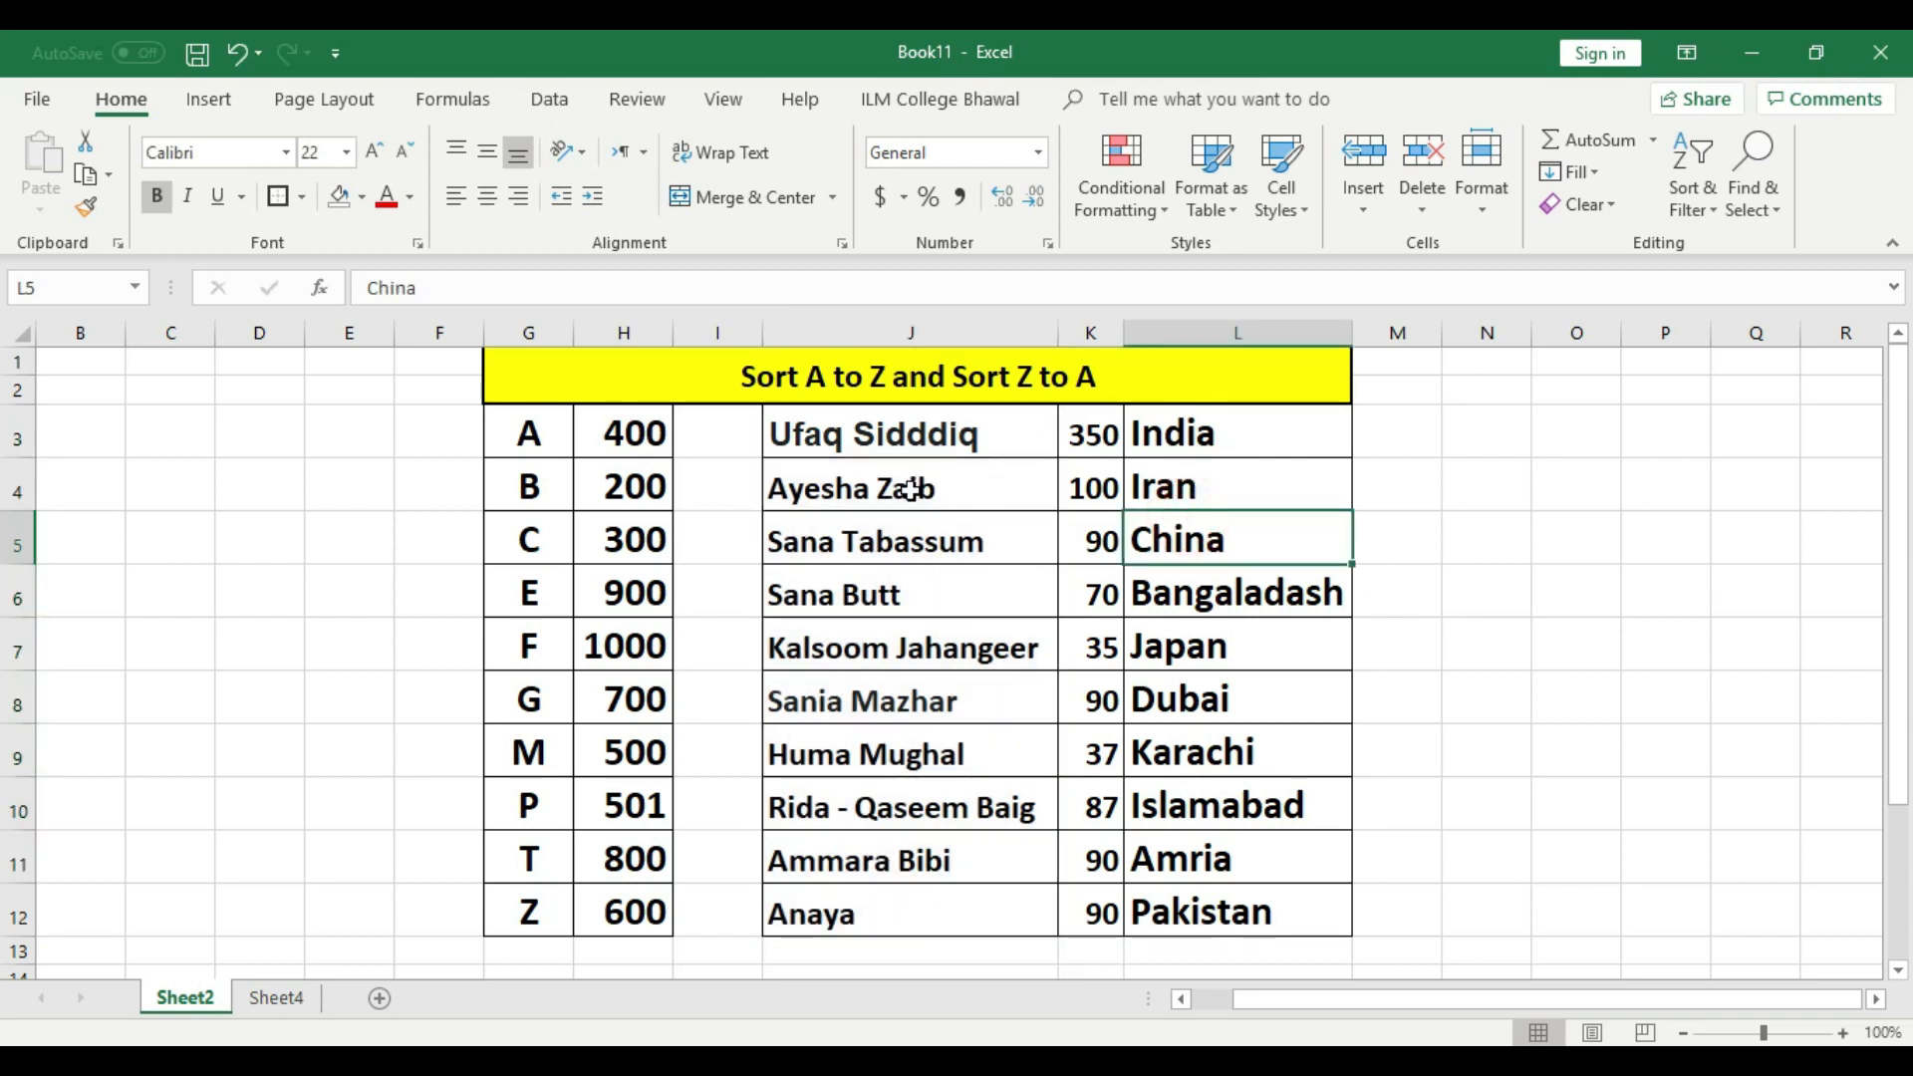
click(543, 438)
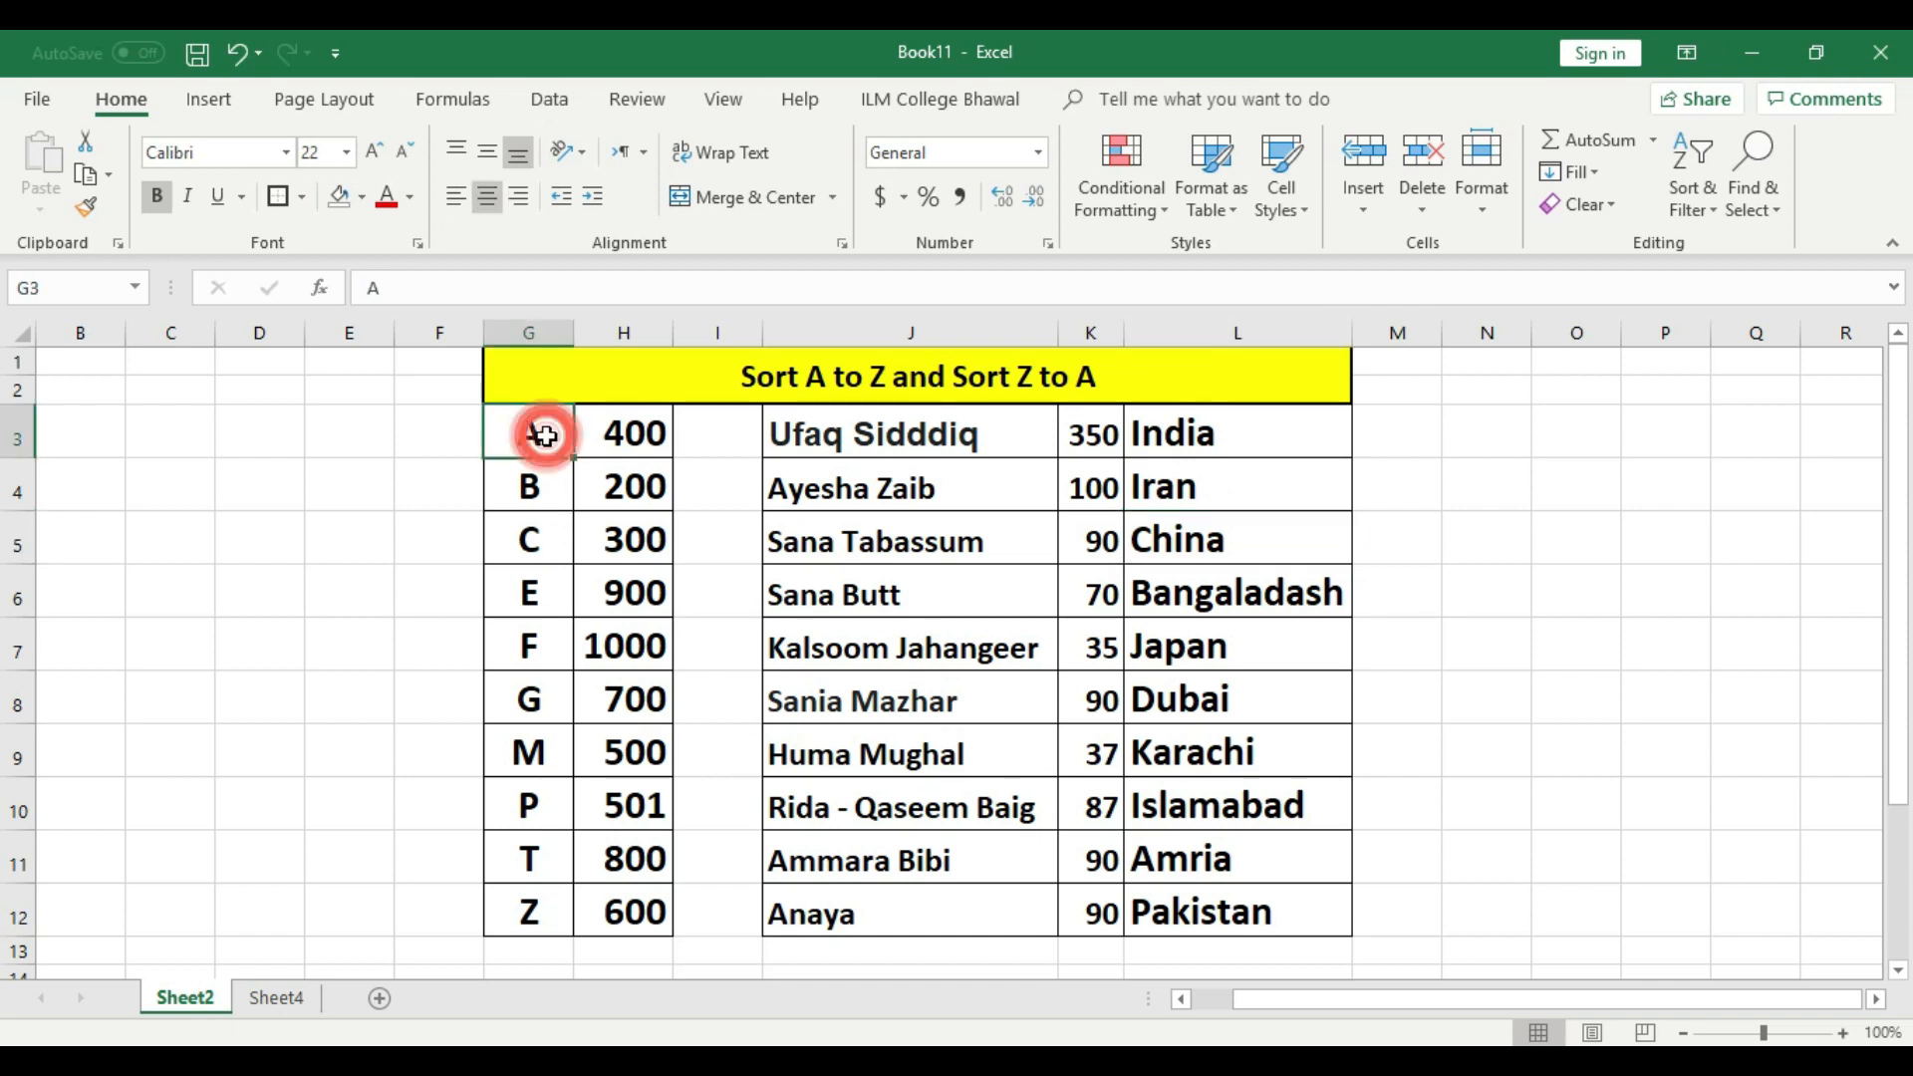
click(949, 437)
click(916, 426)
drag(1207, 911, 849, 460)
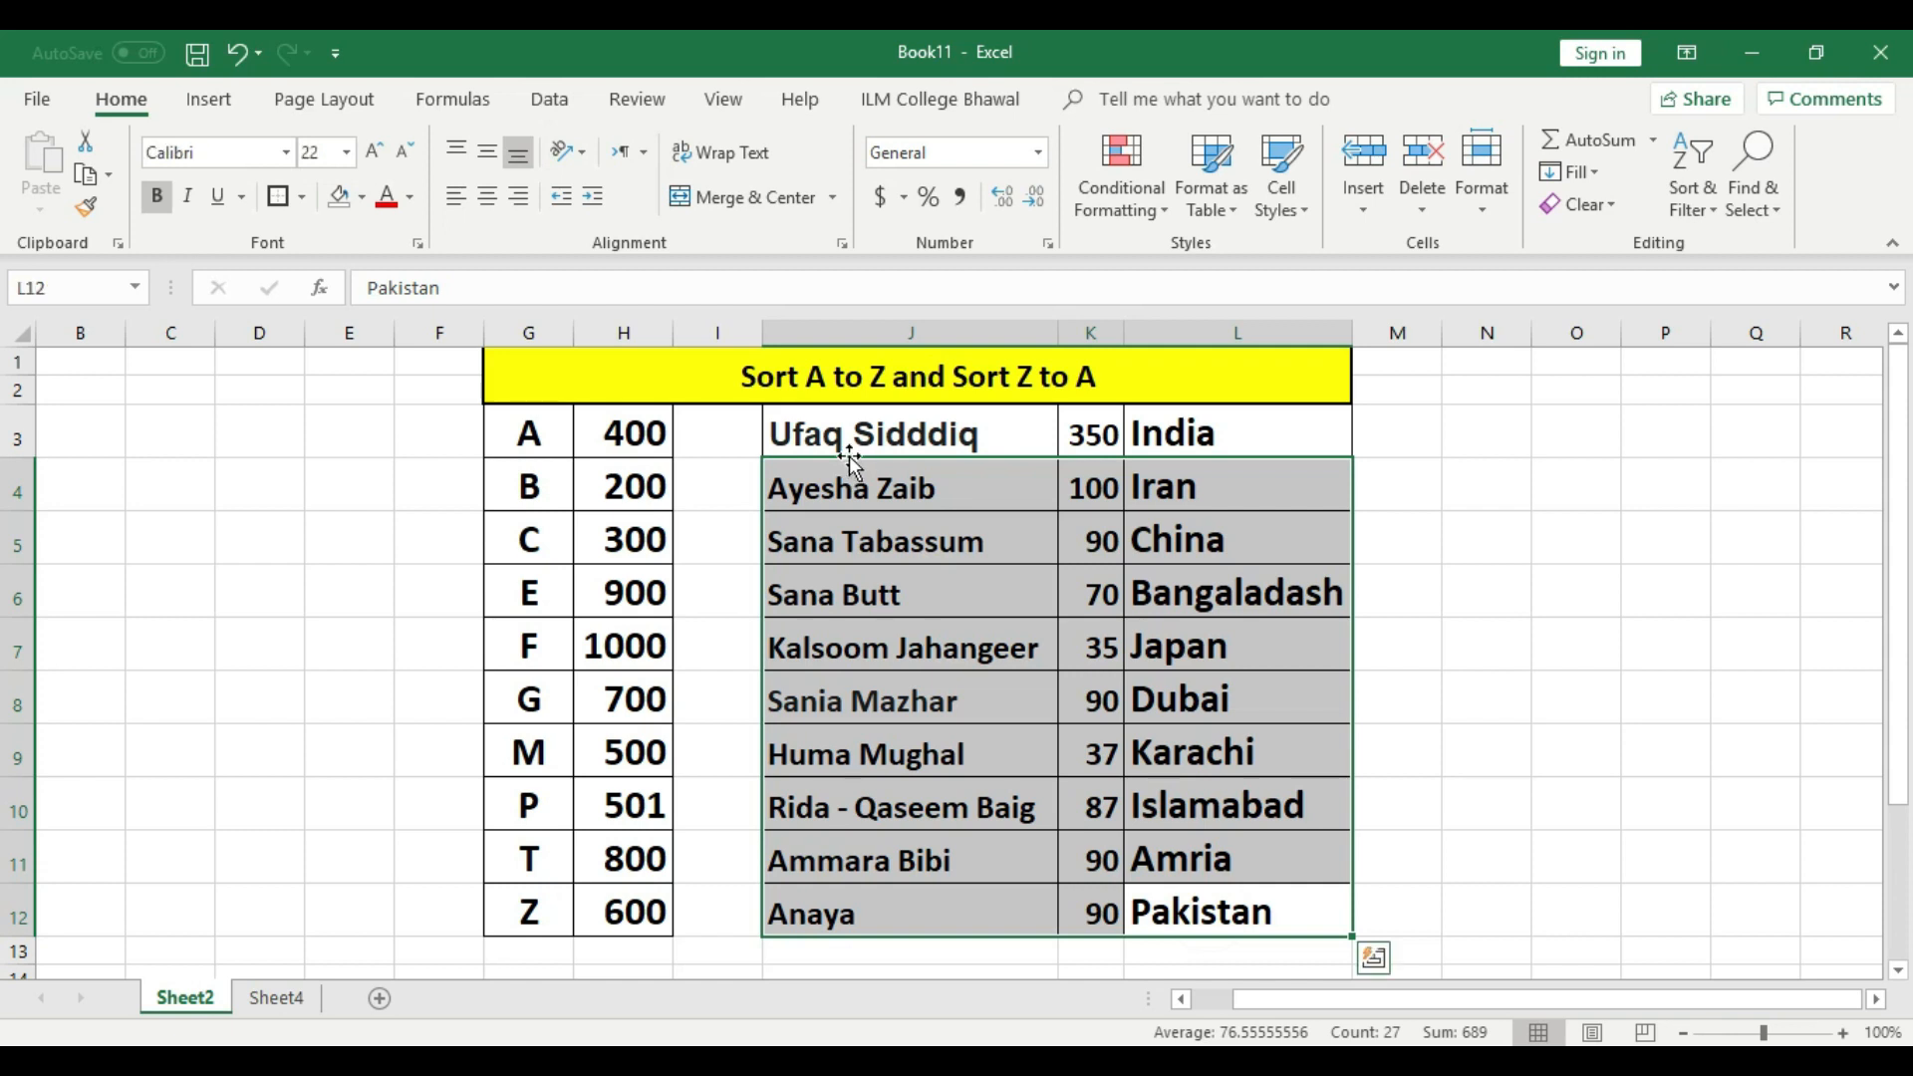
click(854, 433)
click(1450, 538)
click(1485, 749)
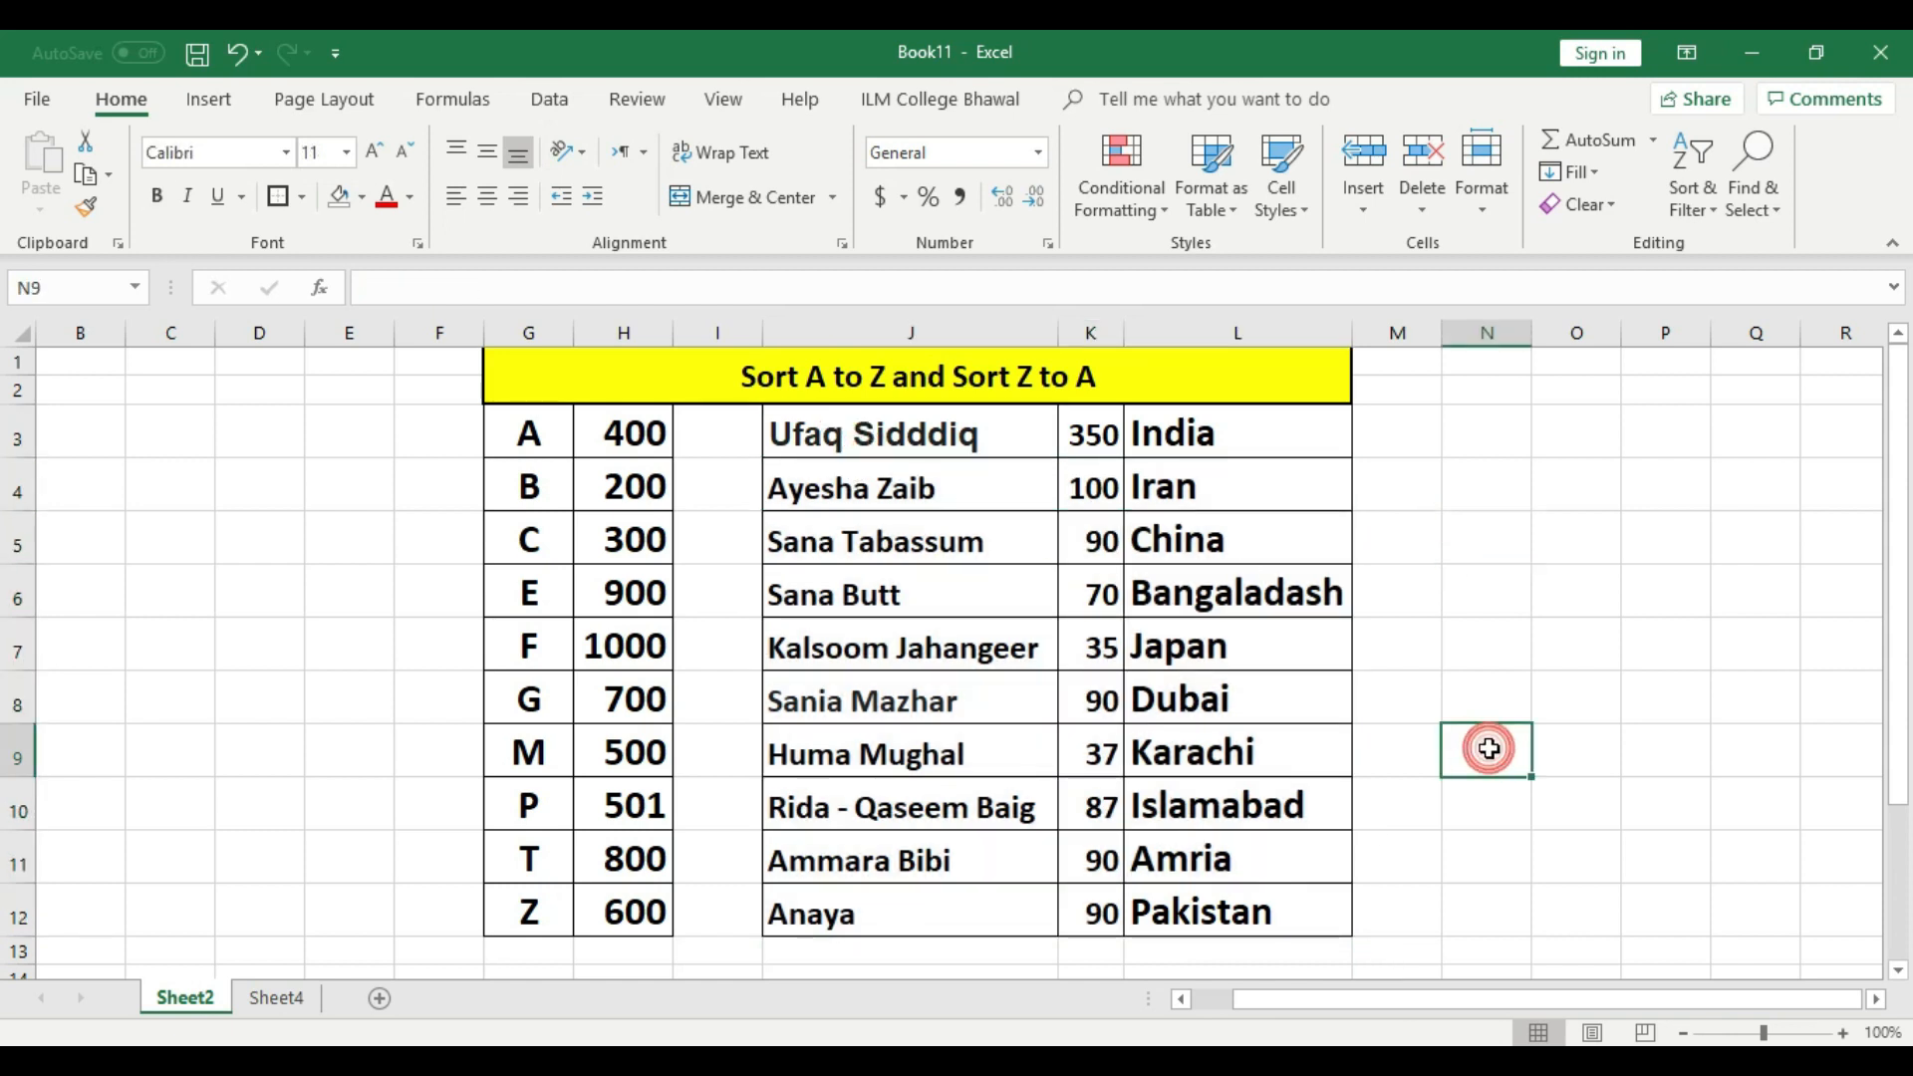
drag(1076, 460, 1096, 865)
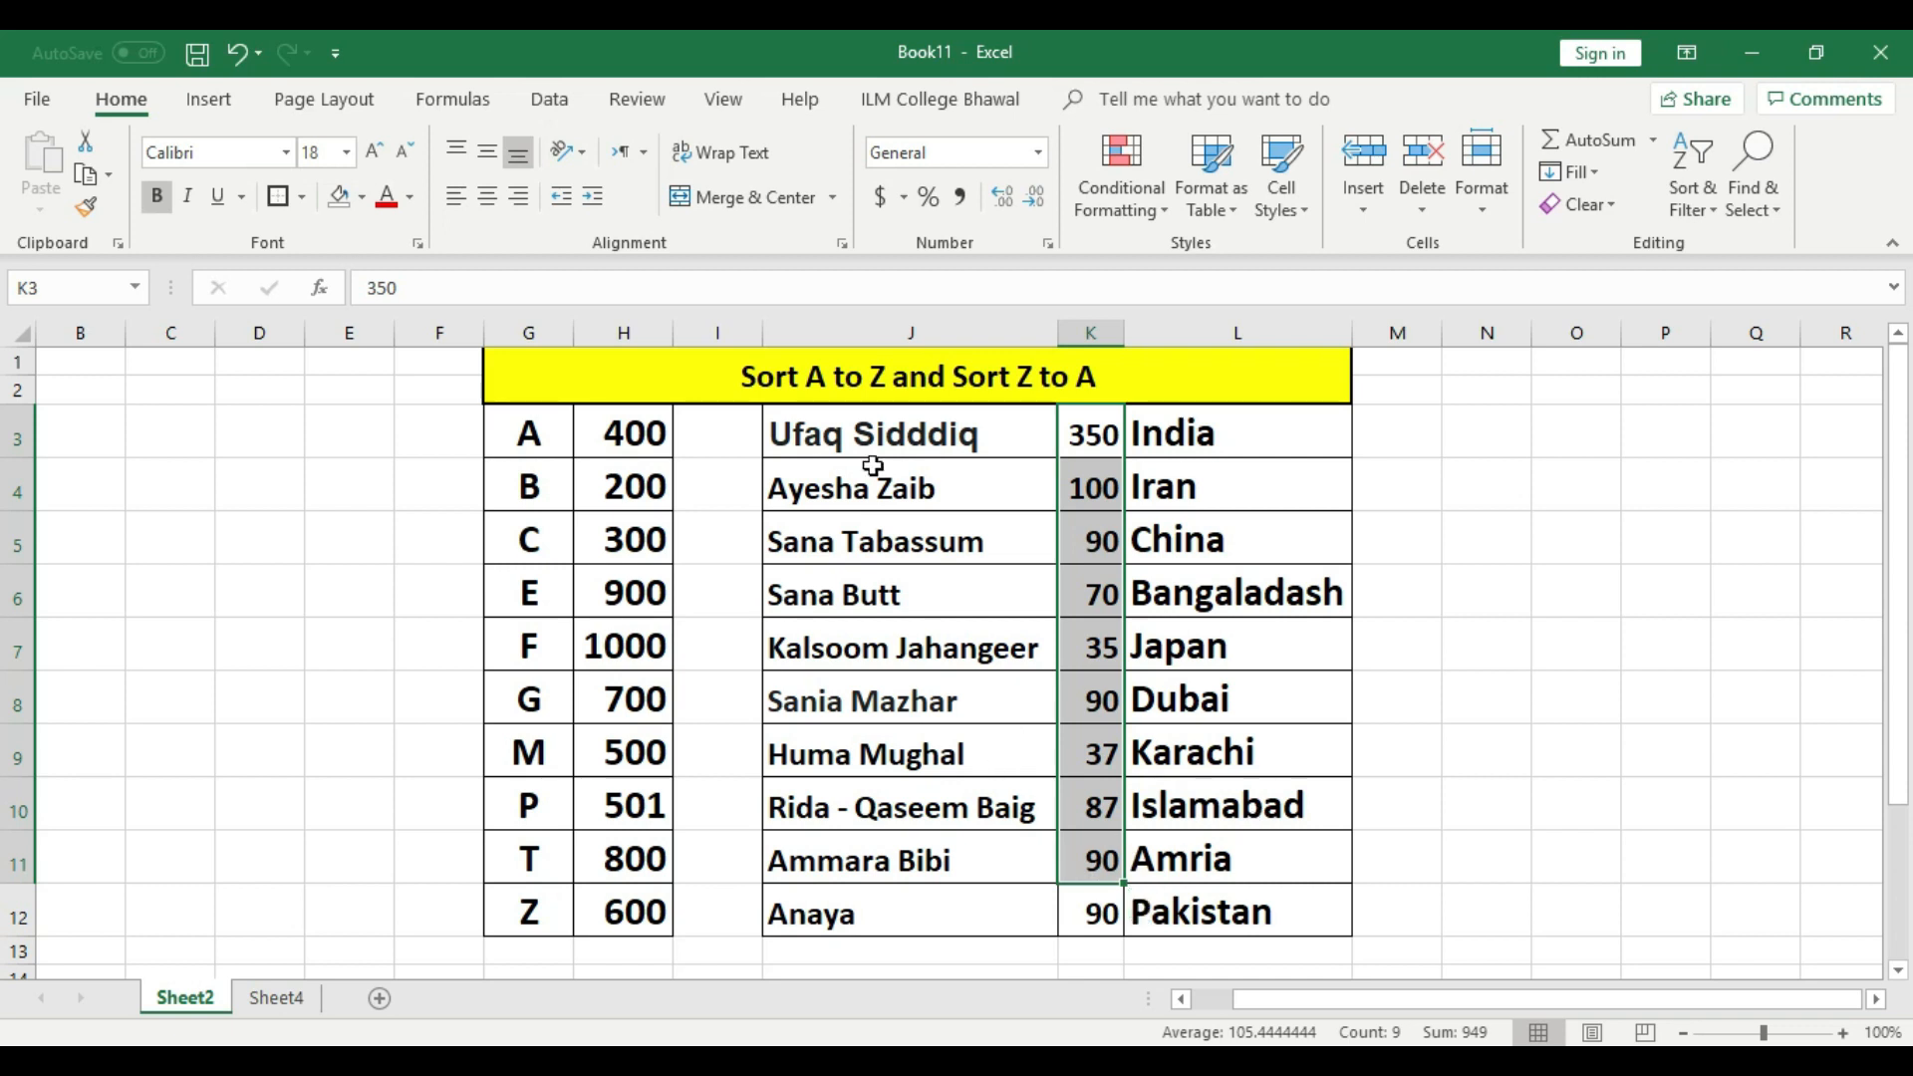
click(1184, 546)
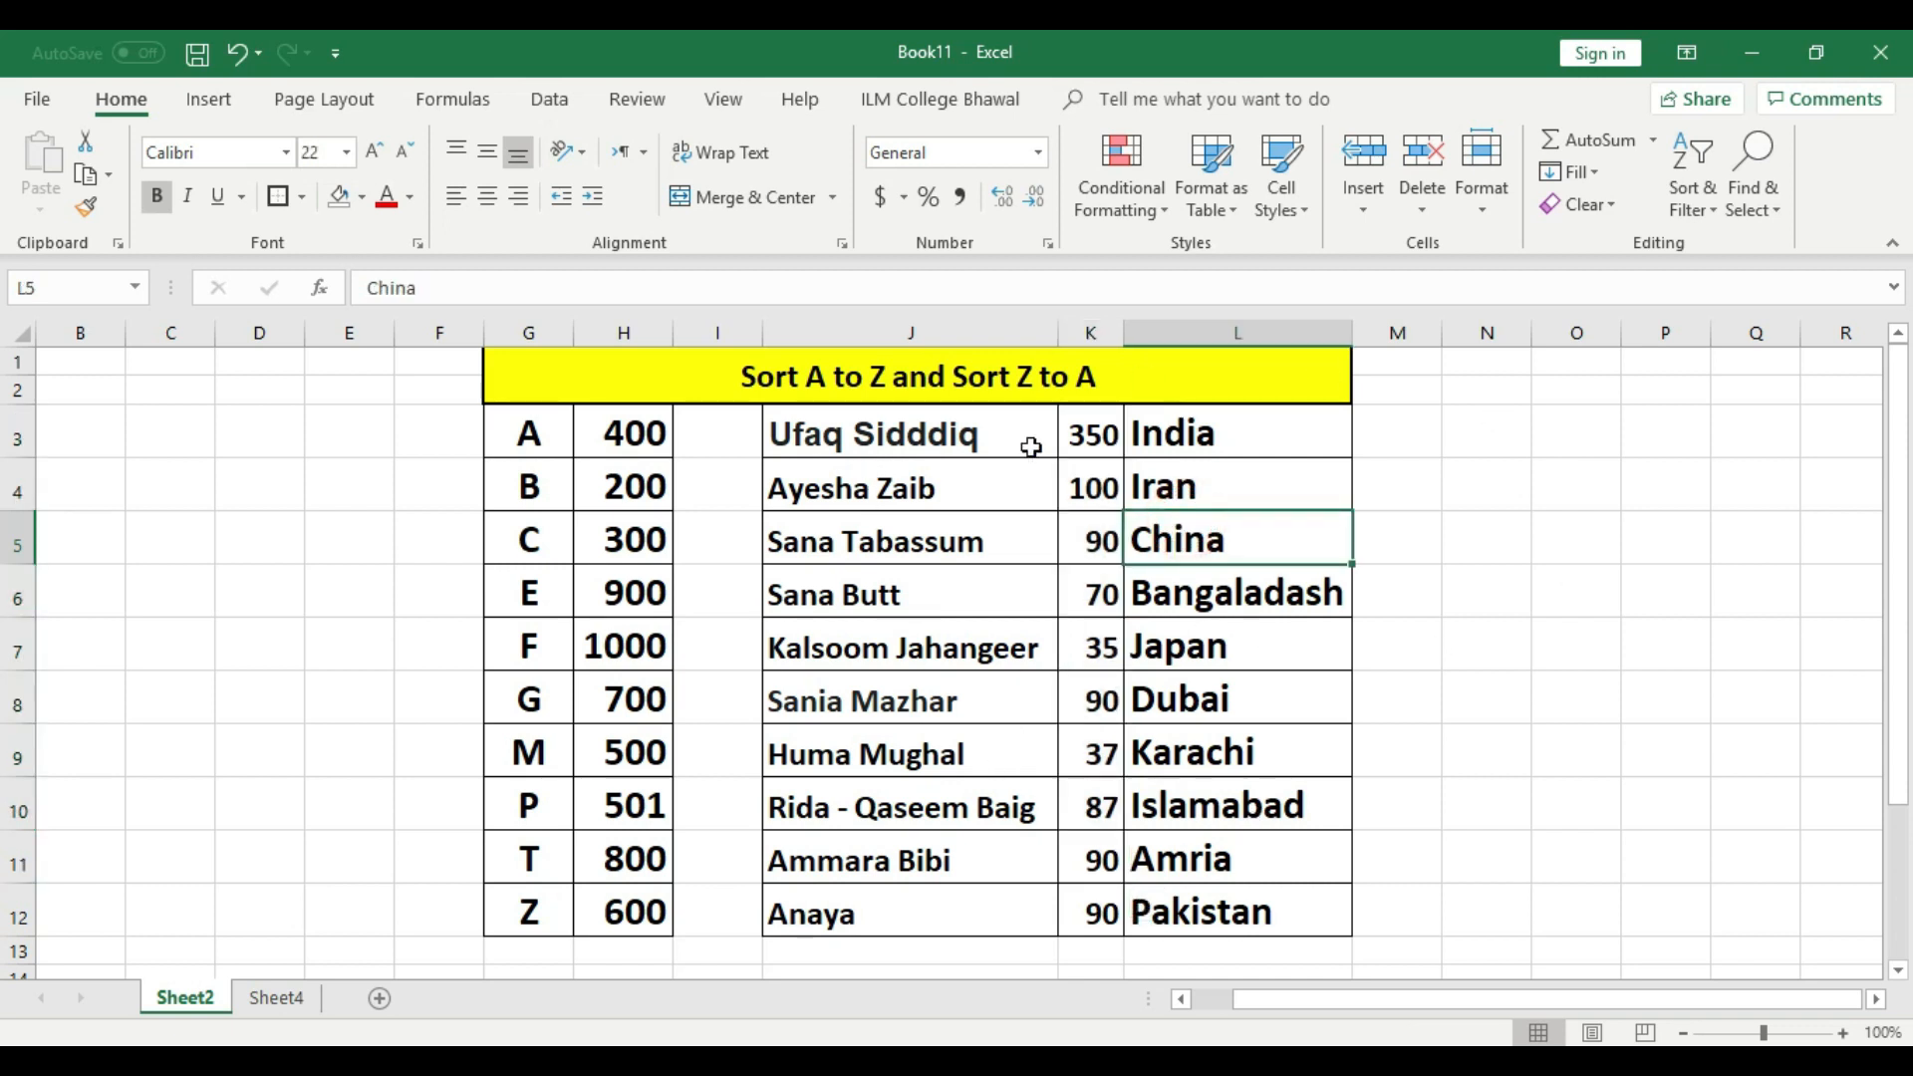
click(1560, 500)
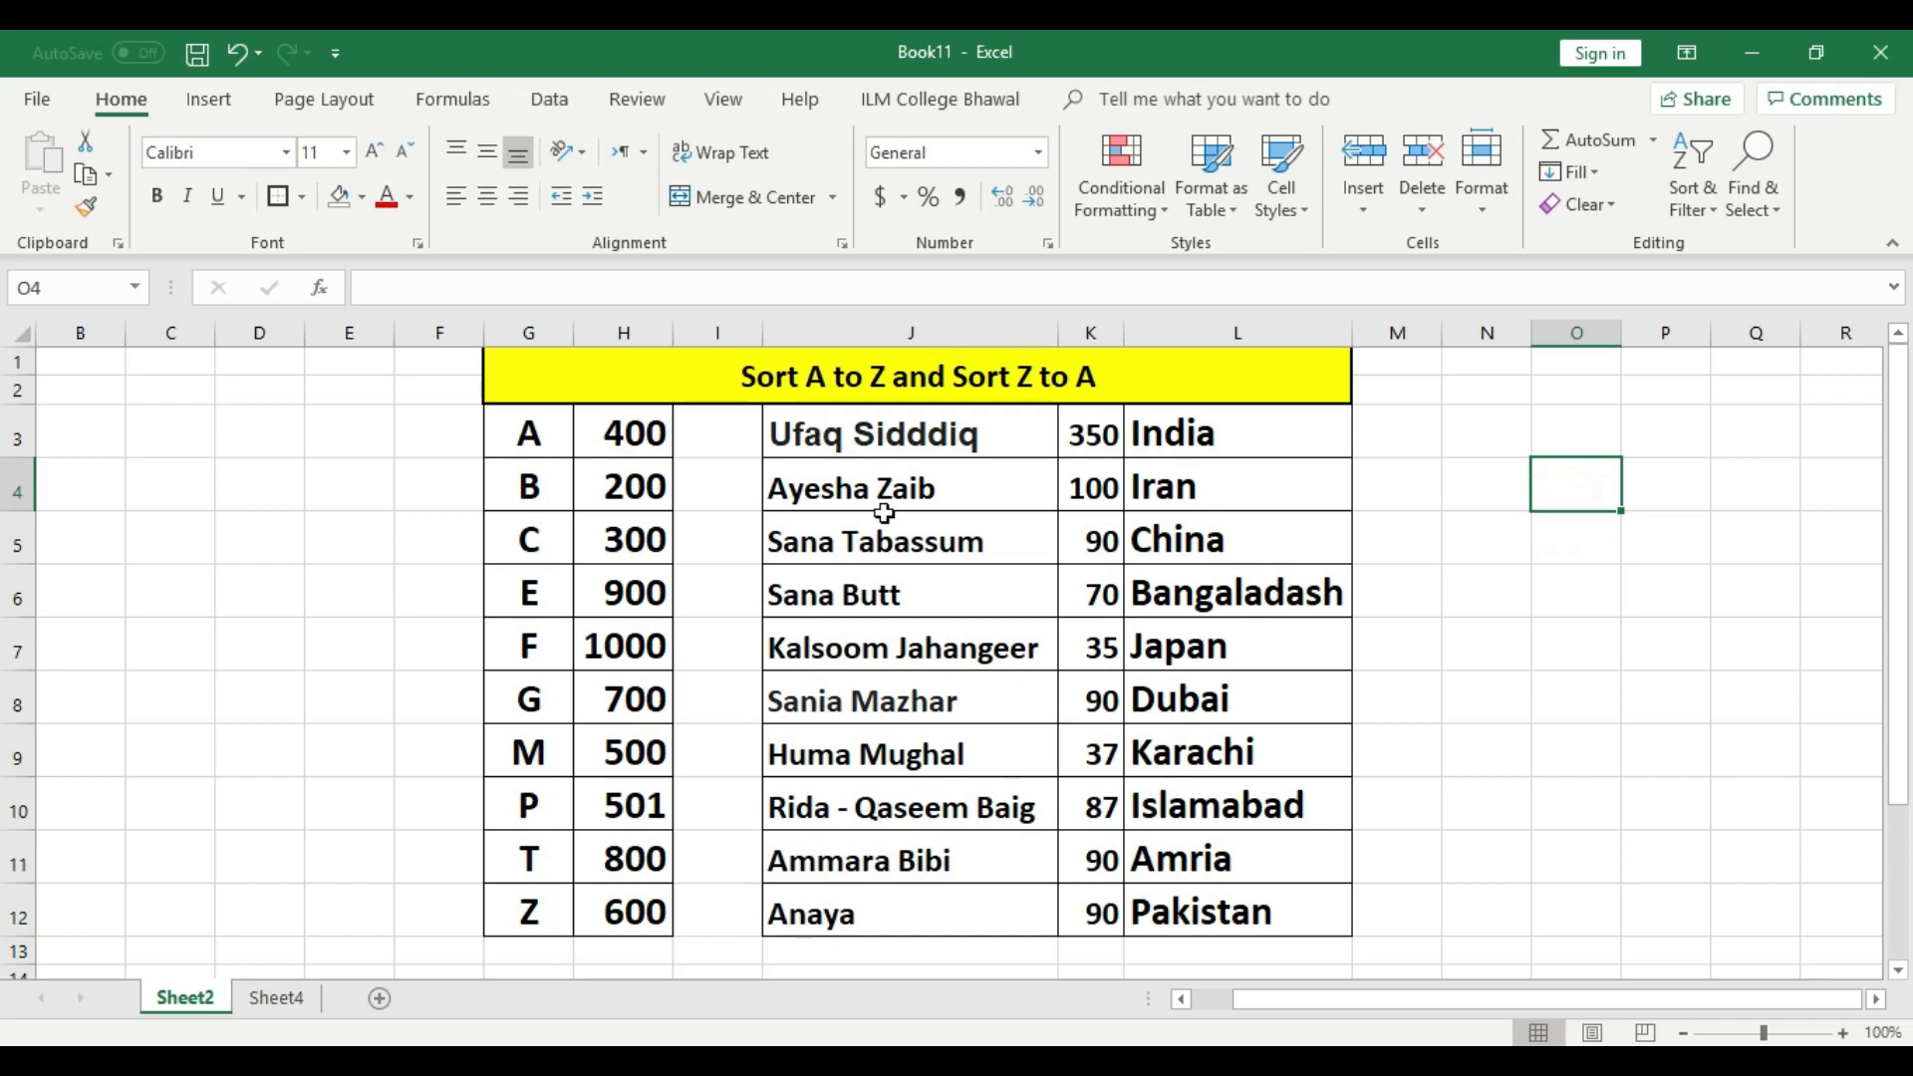
Compare selecting the whole table J3:L12 with selecting only its names and numbers in J3:K12.
click(845, 438)
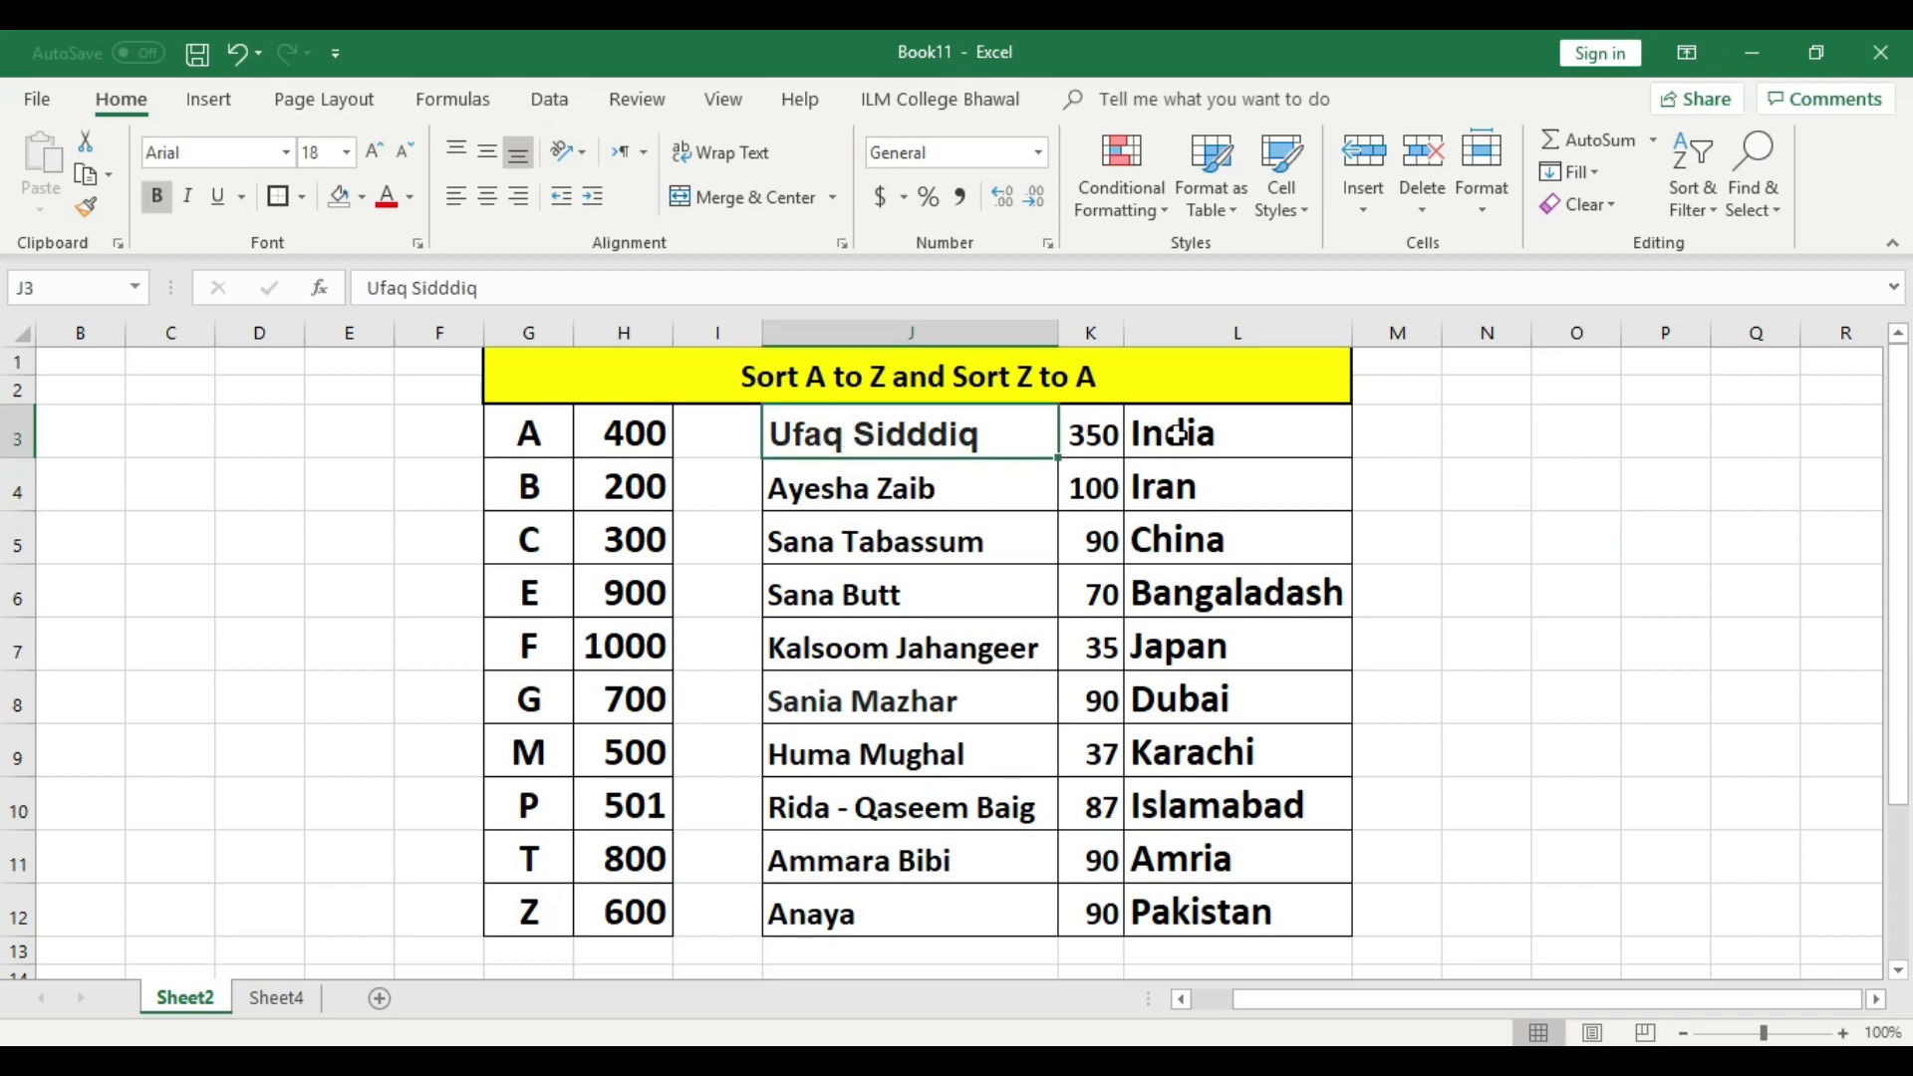
shift+click(1193, 912)
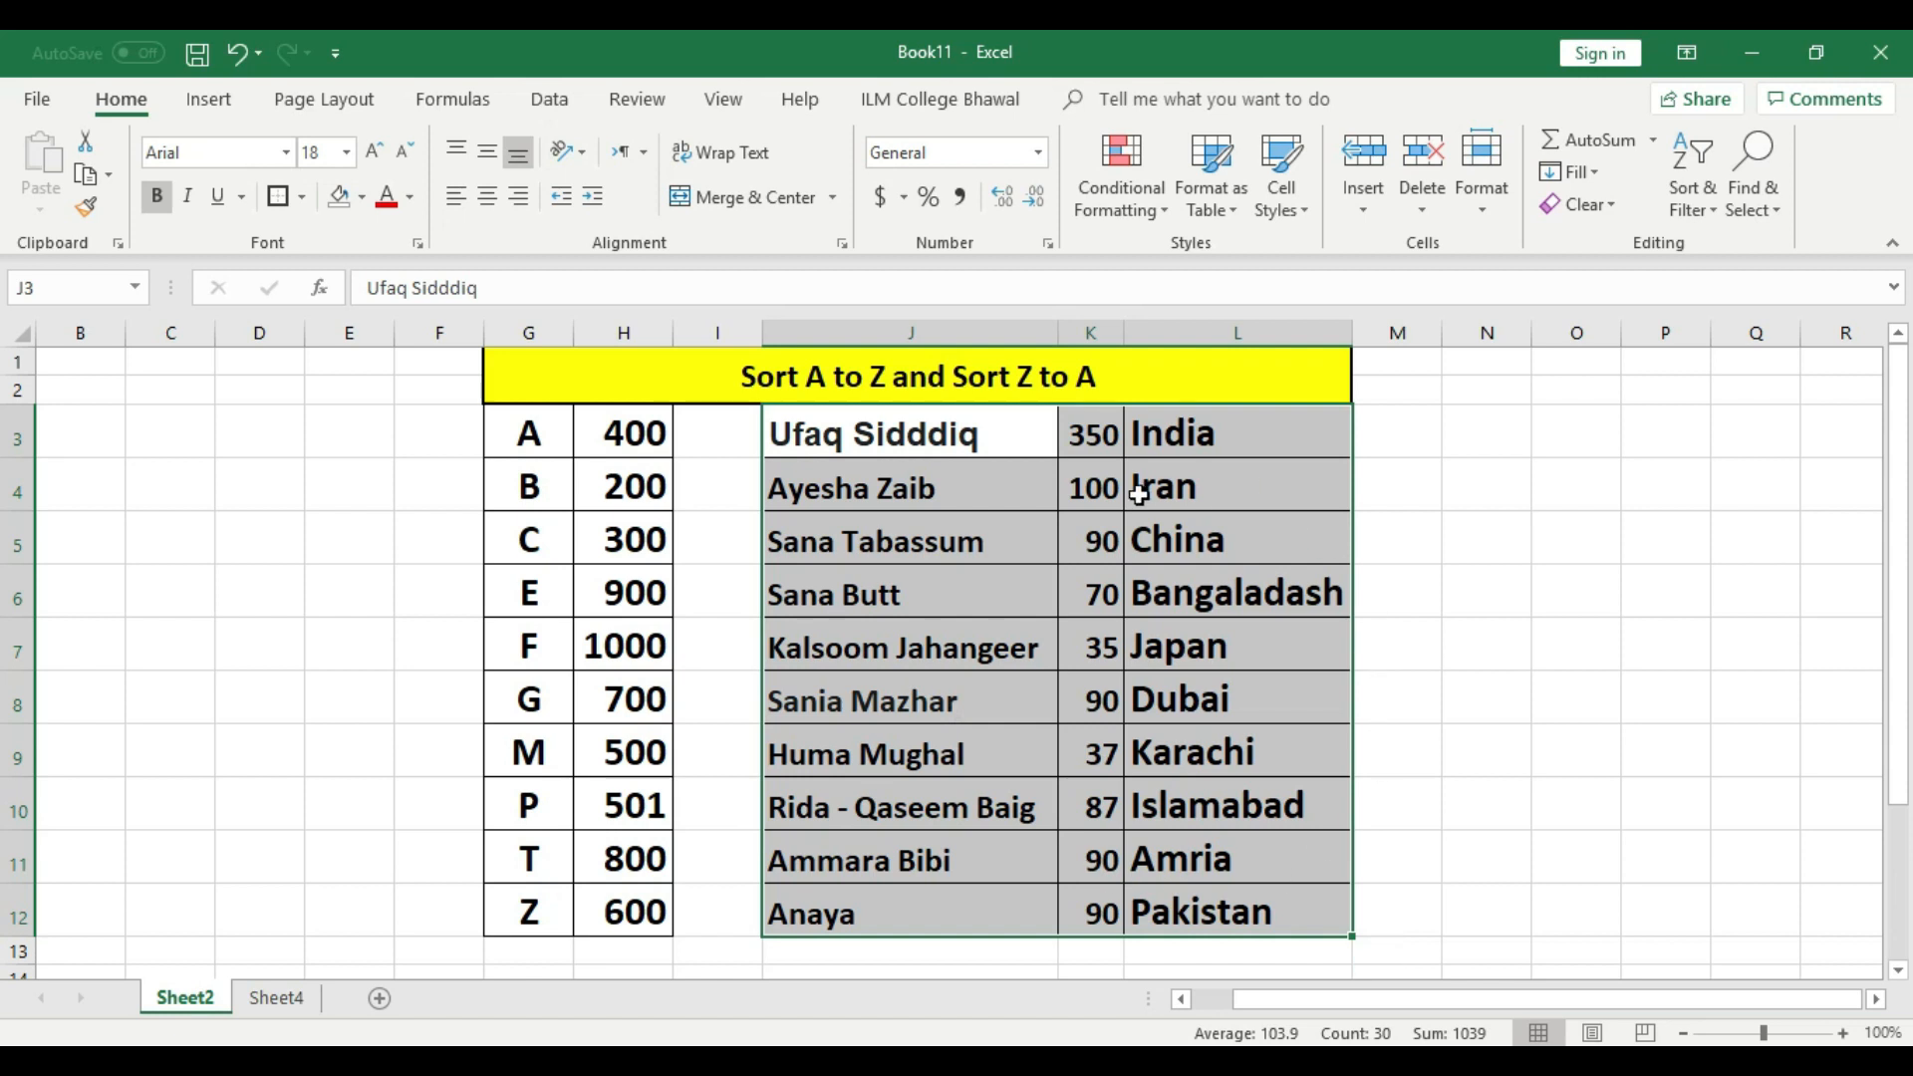
click(1455, 611)
click(931, 440)
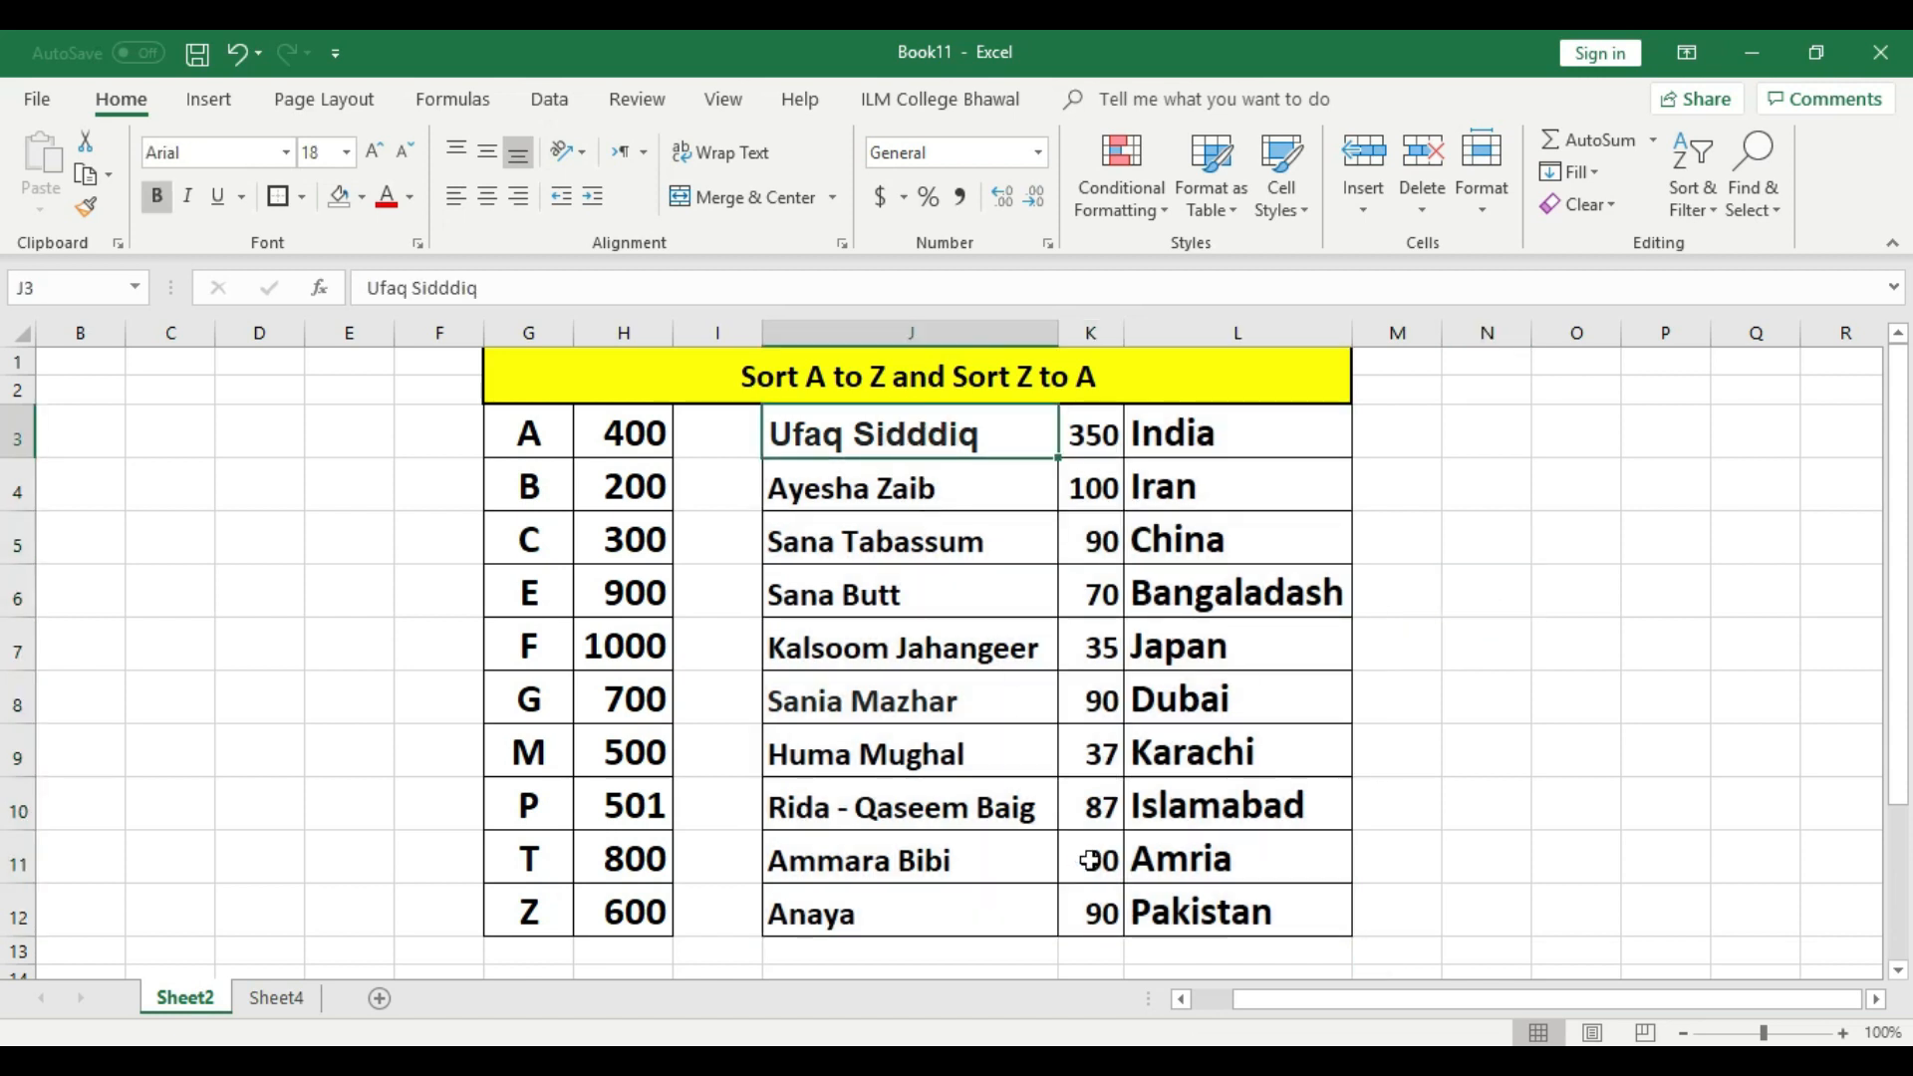
shift+click(1100, 912)
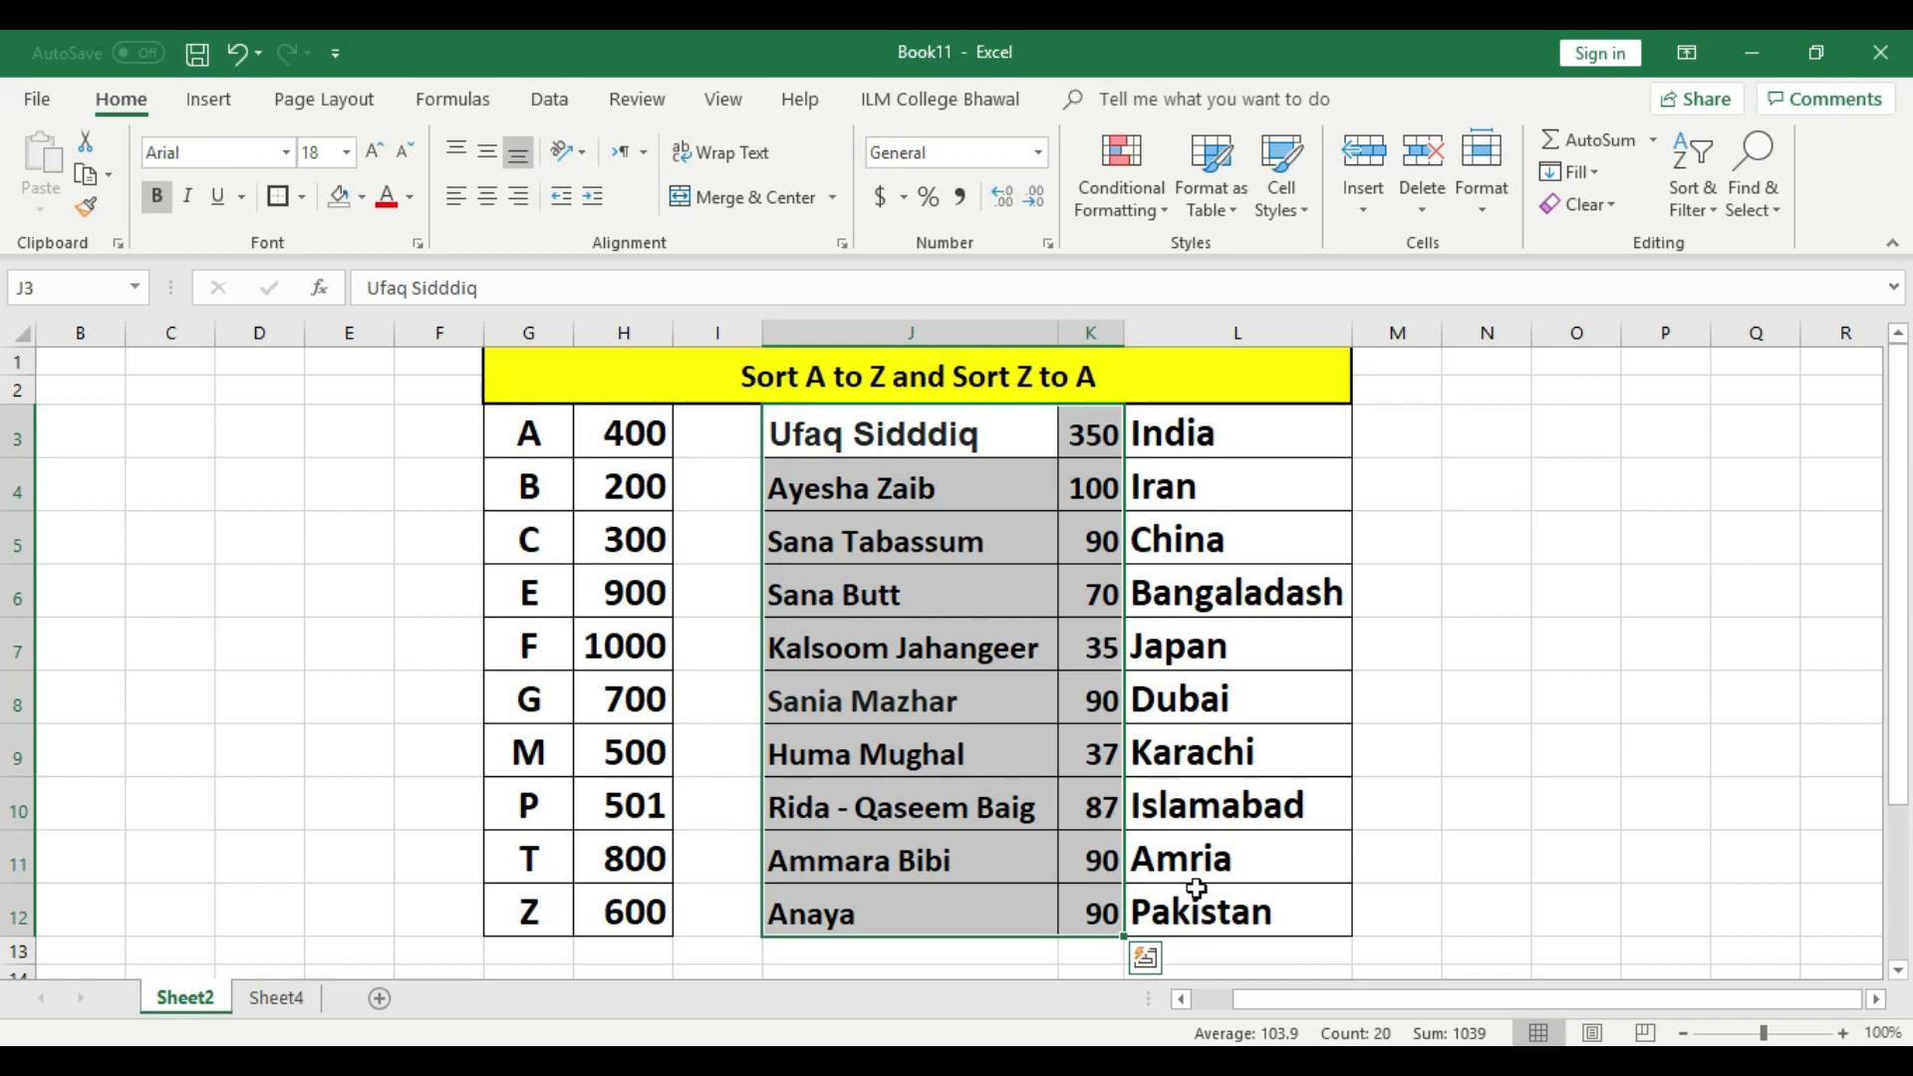
click(1486, 648)
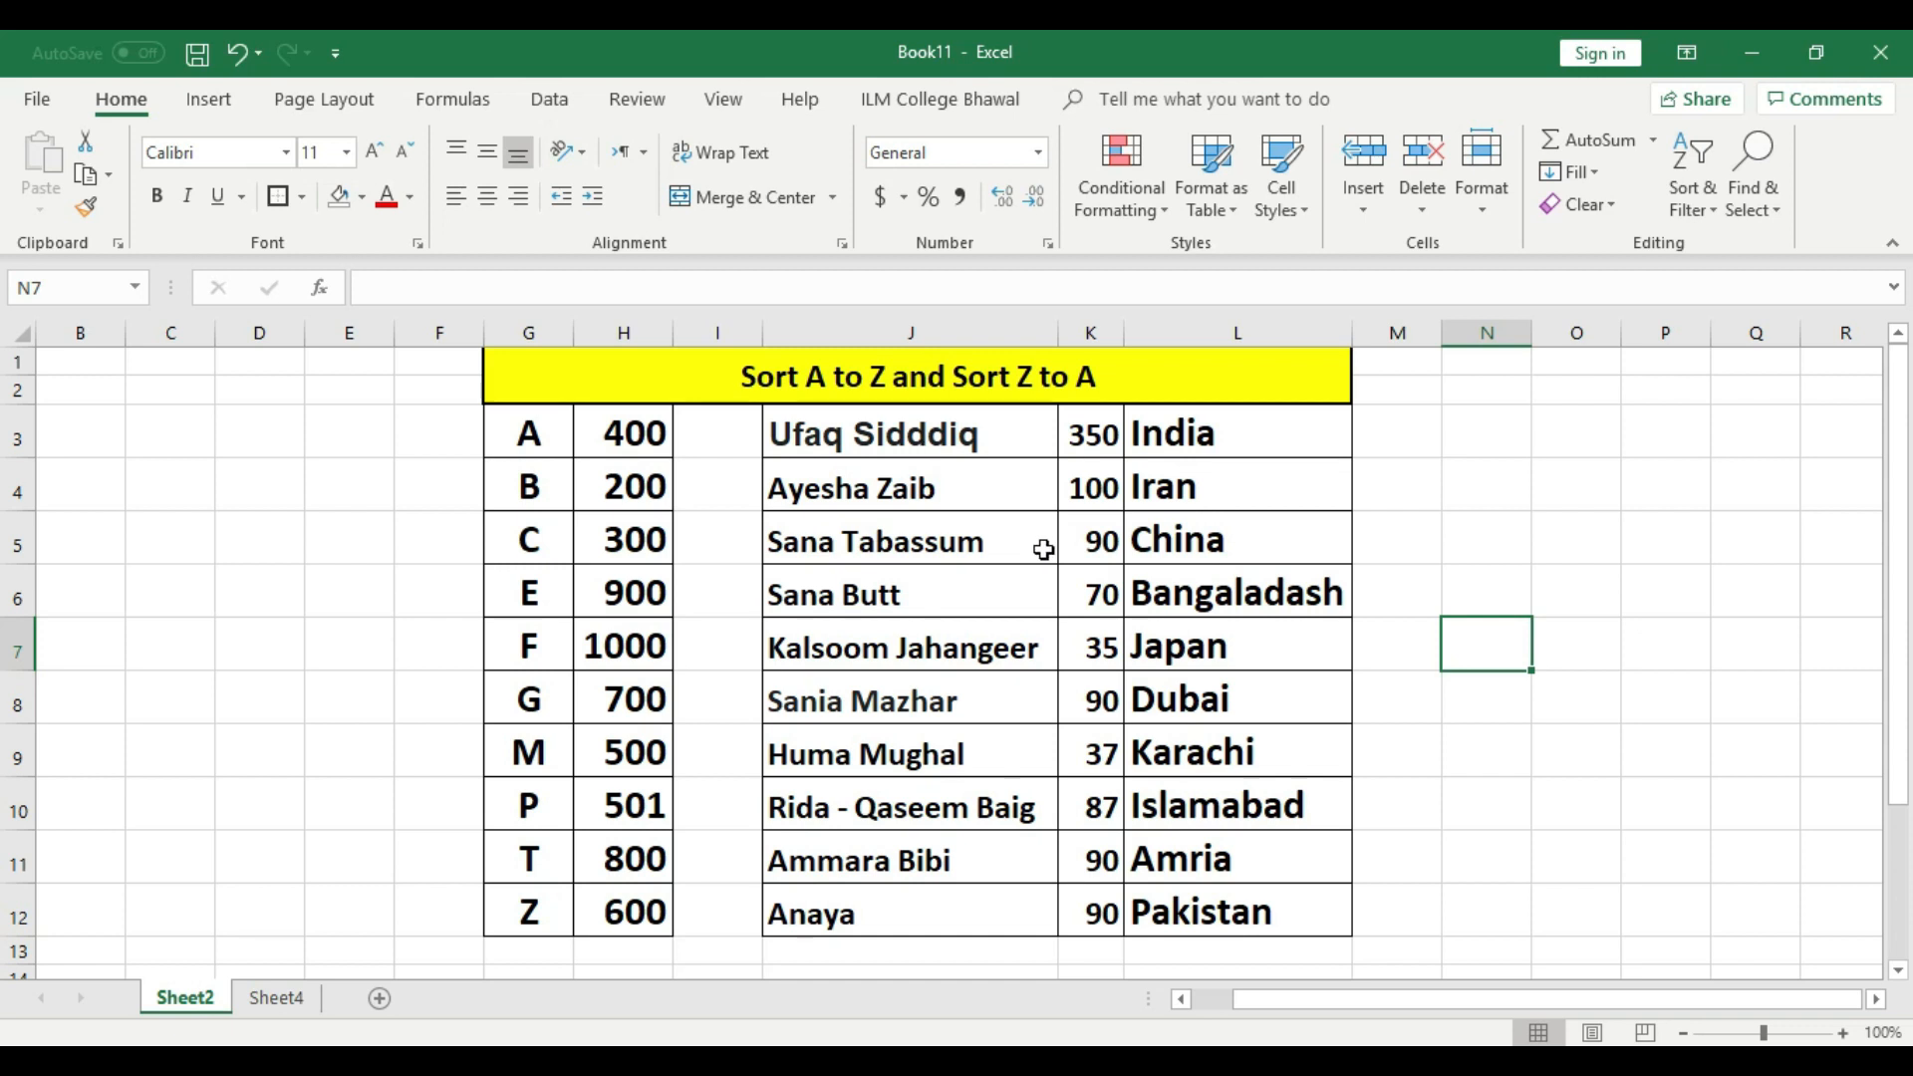
Sort the names, numbers and countries in J3:L12 in ascending order, A to Z.
click(930, 434)
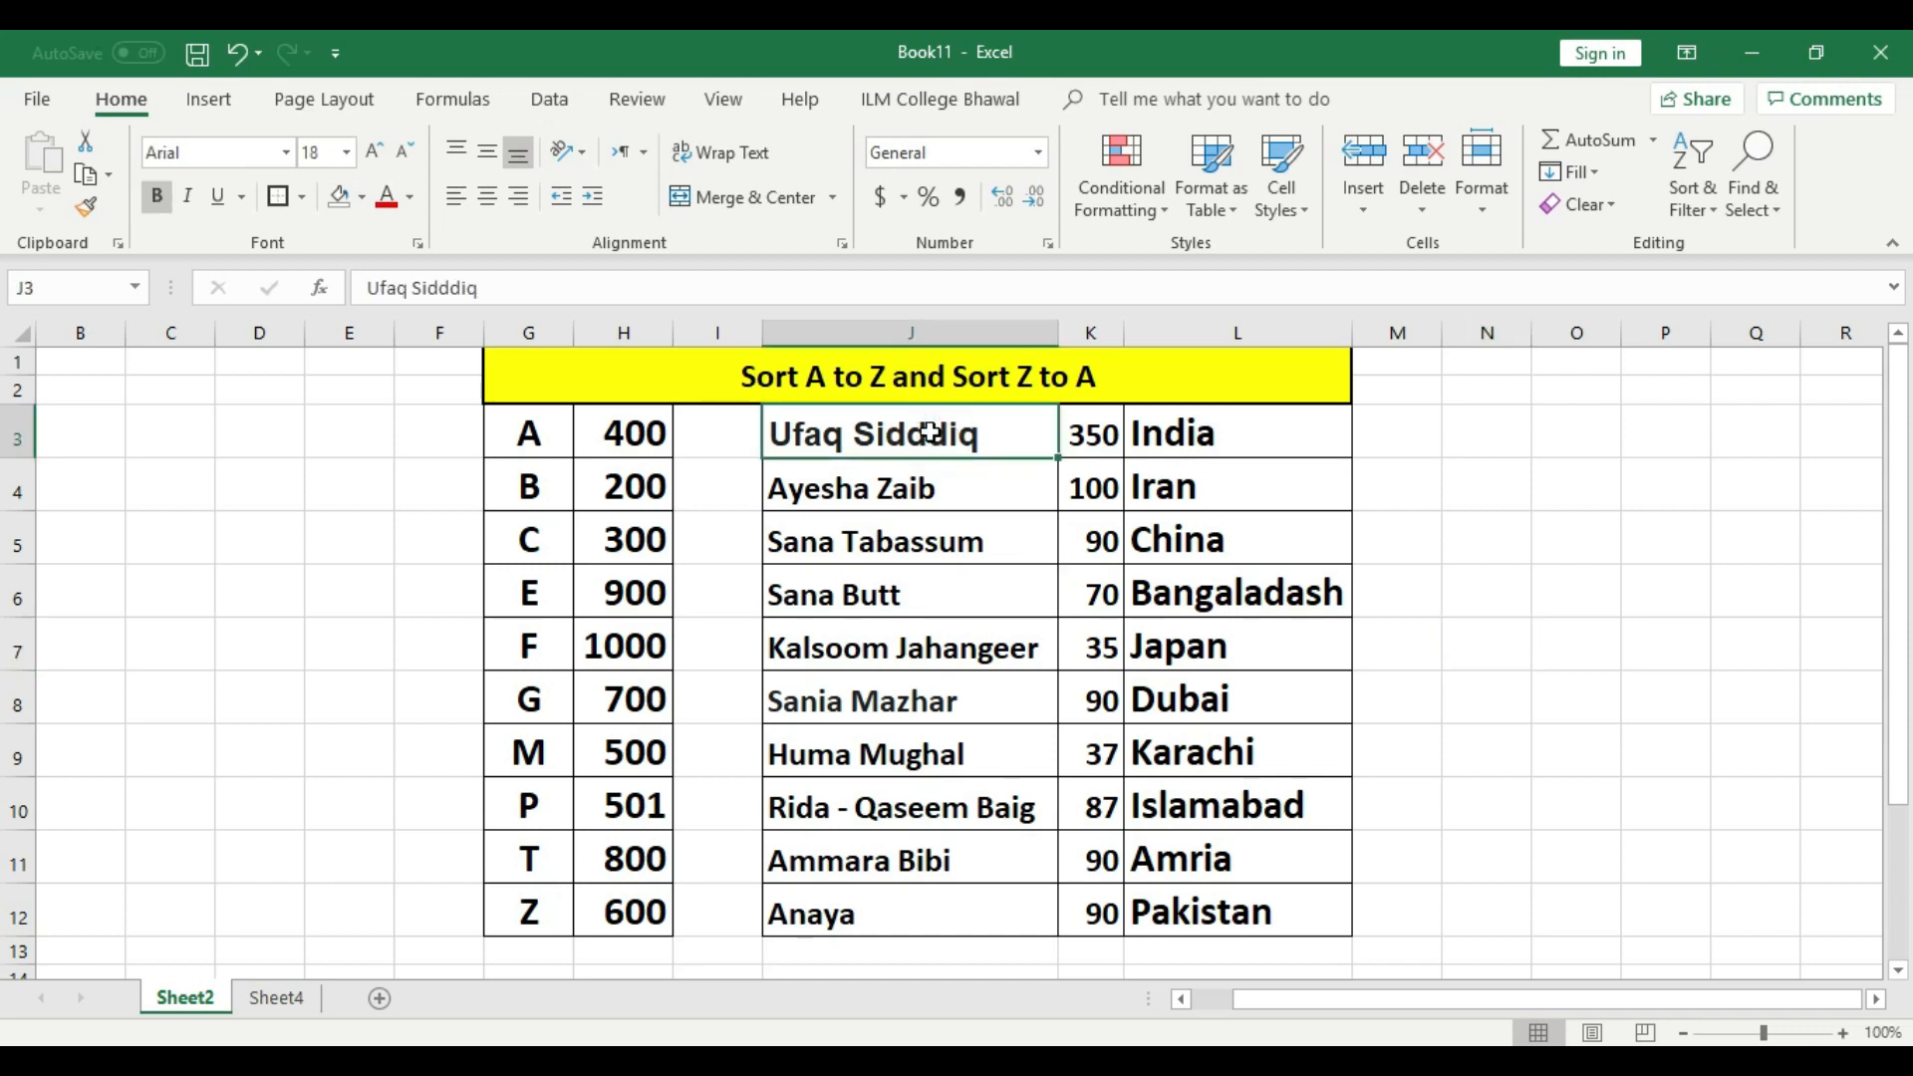
shift+click(1261, 911)
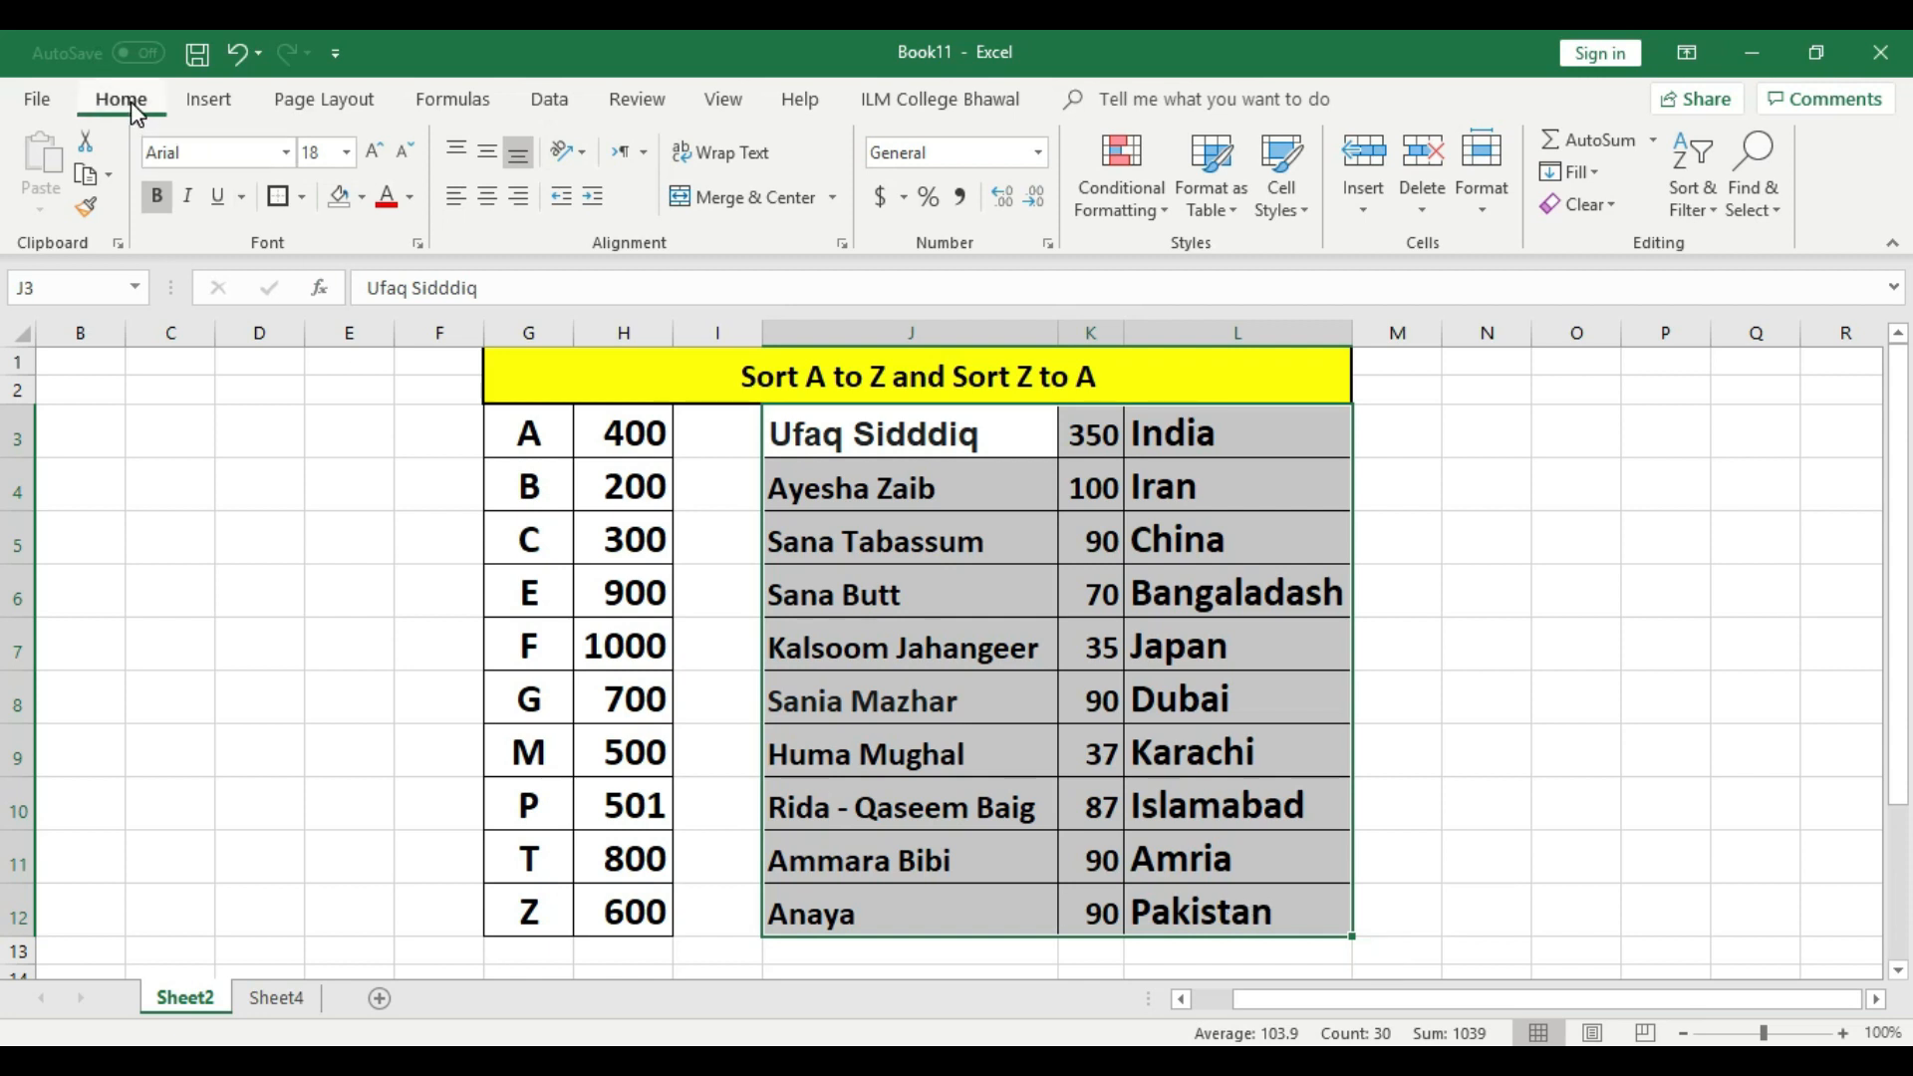
click(1702, 209)
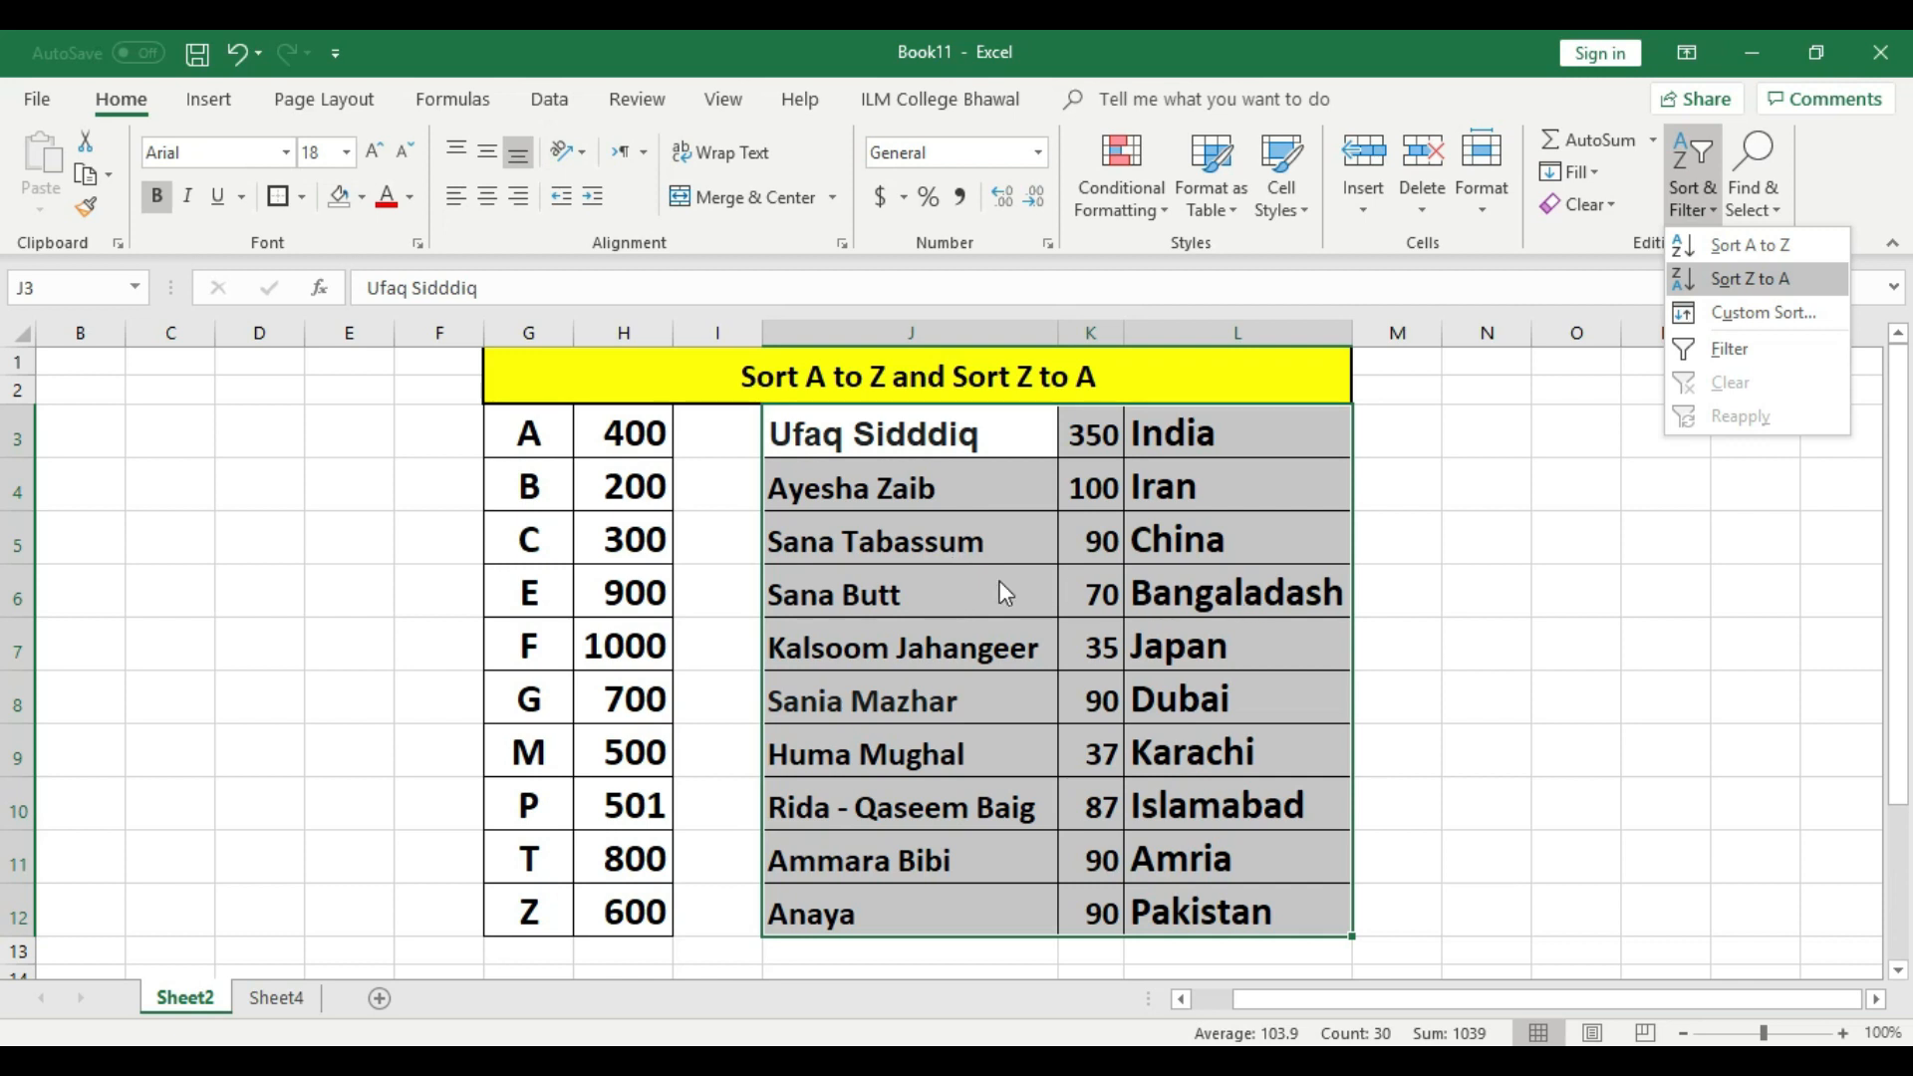
click(1739, 249)
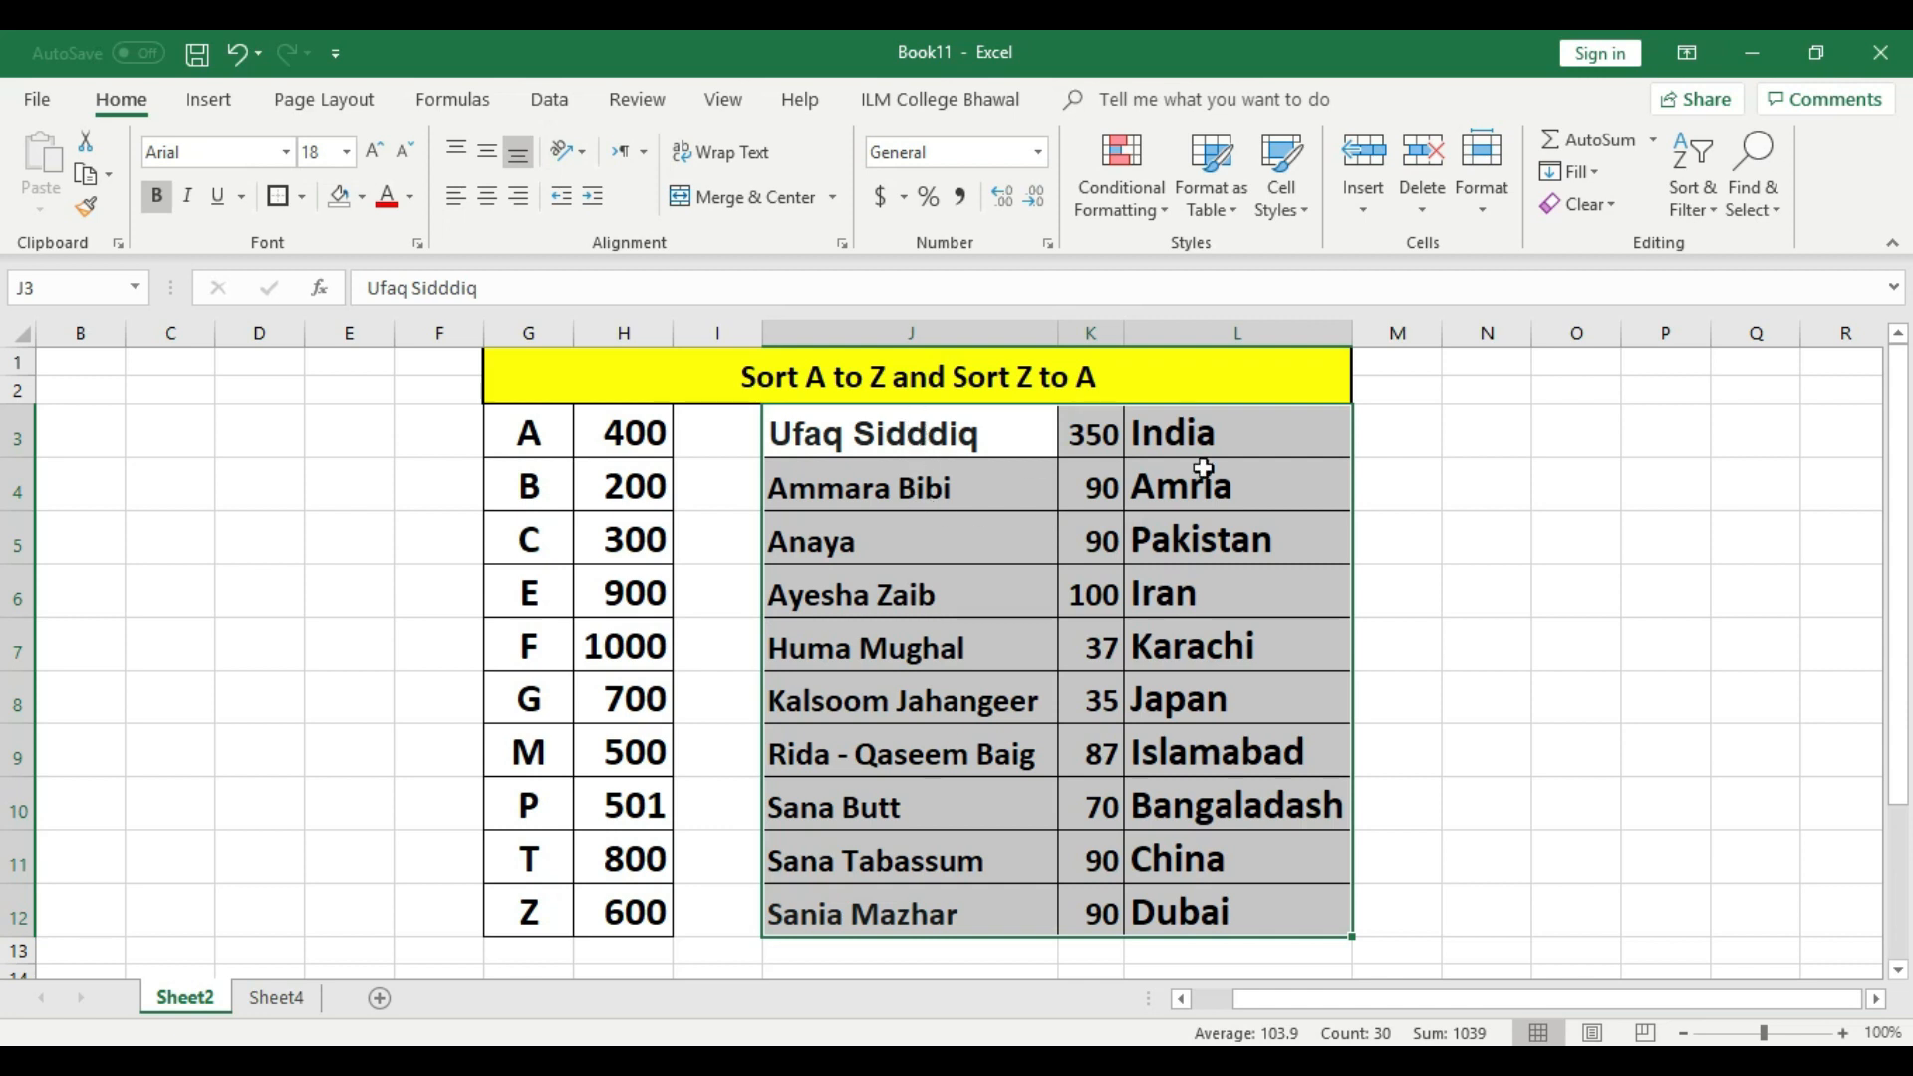
click(1395, 476)
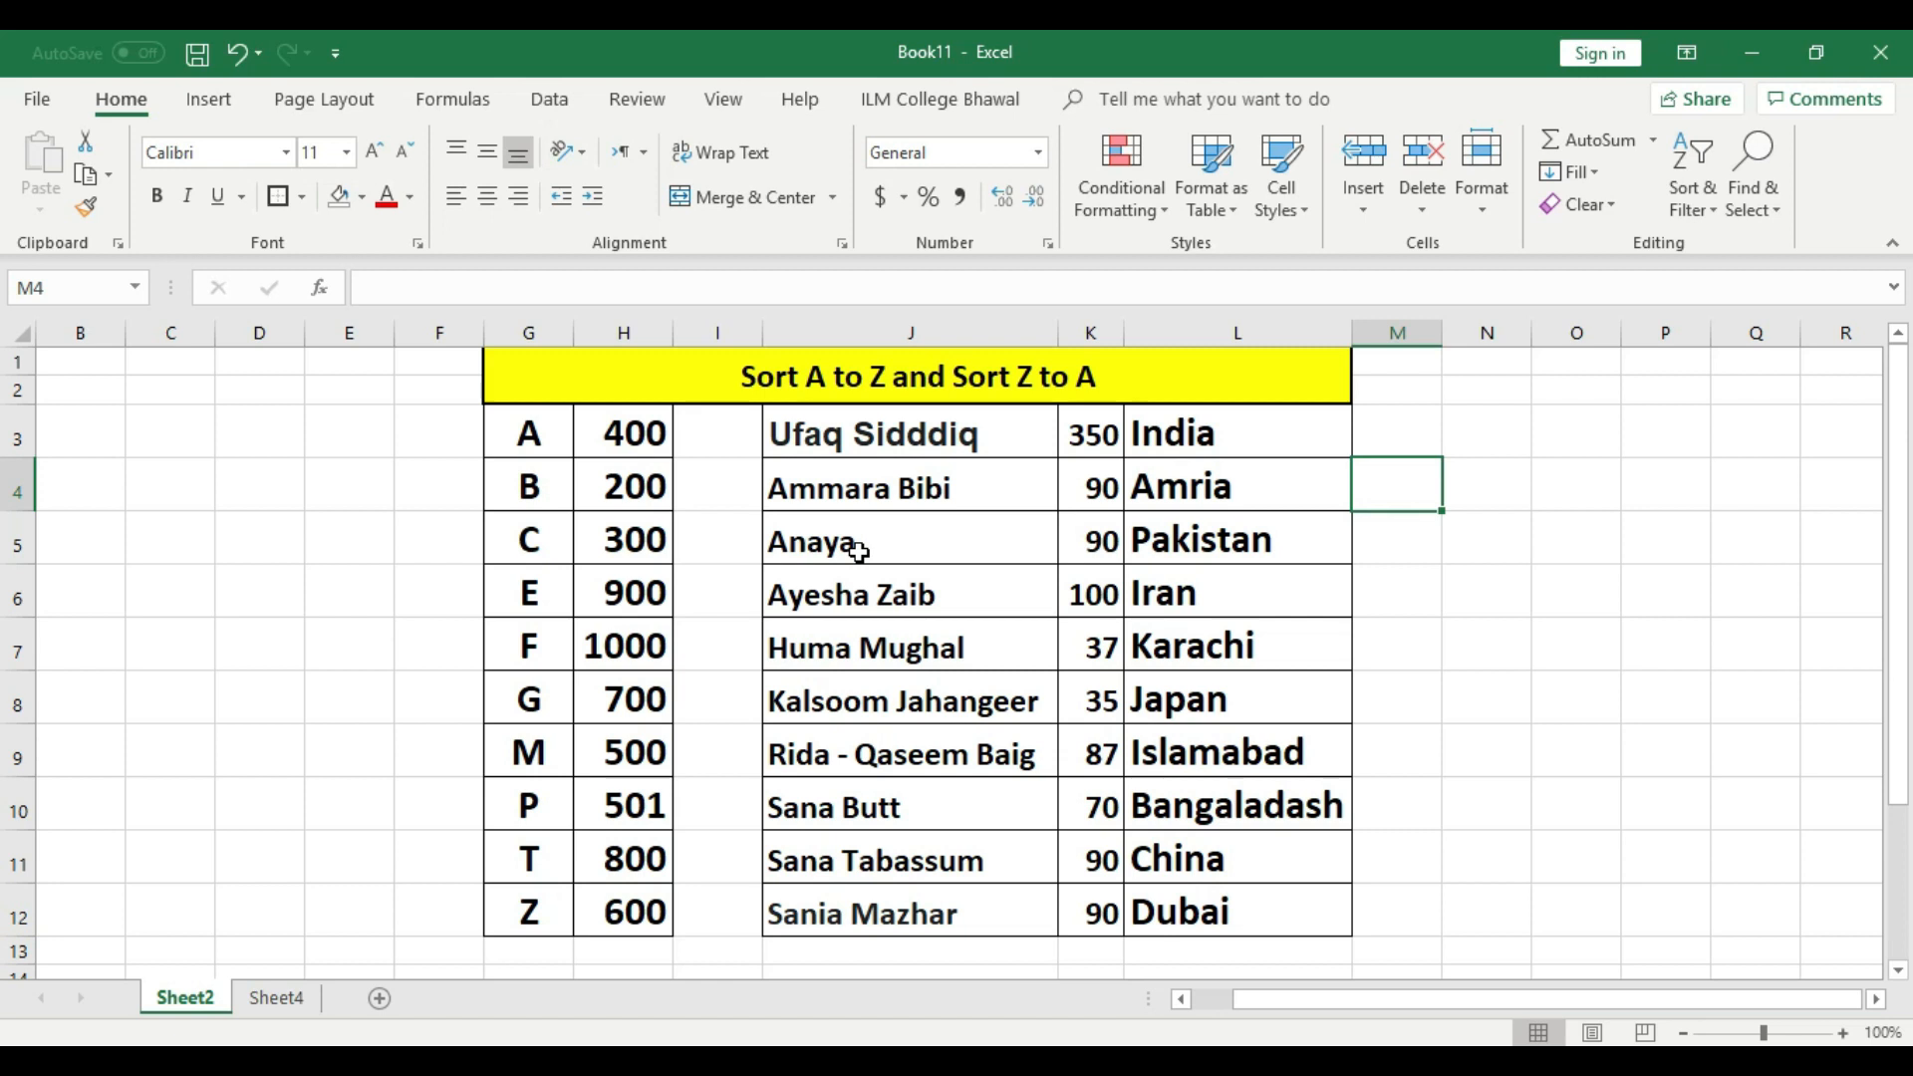
Check the alphabetical order of the sorted names row by row from J3 to J9.
click(817, 428)
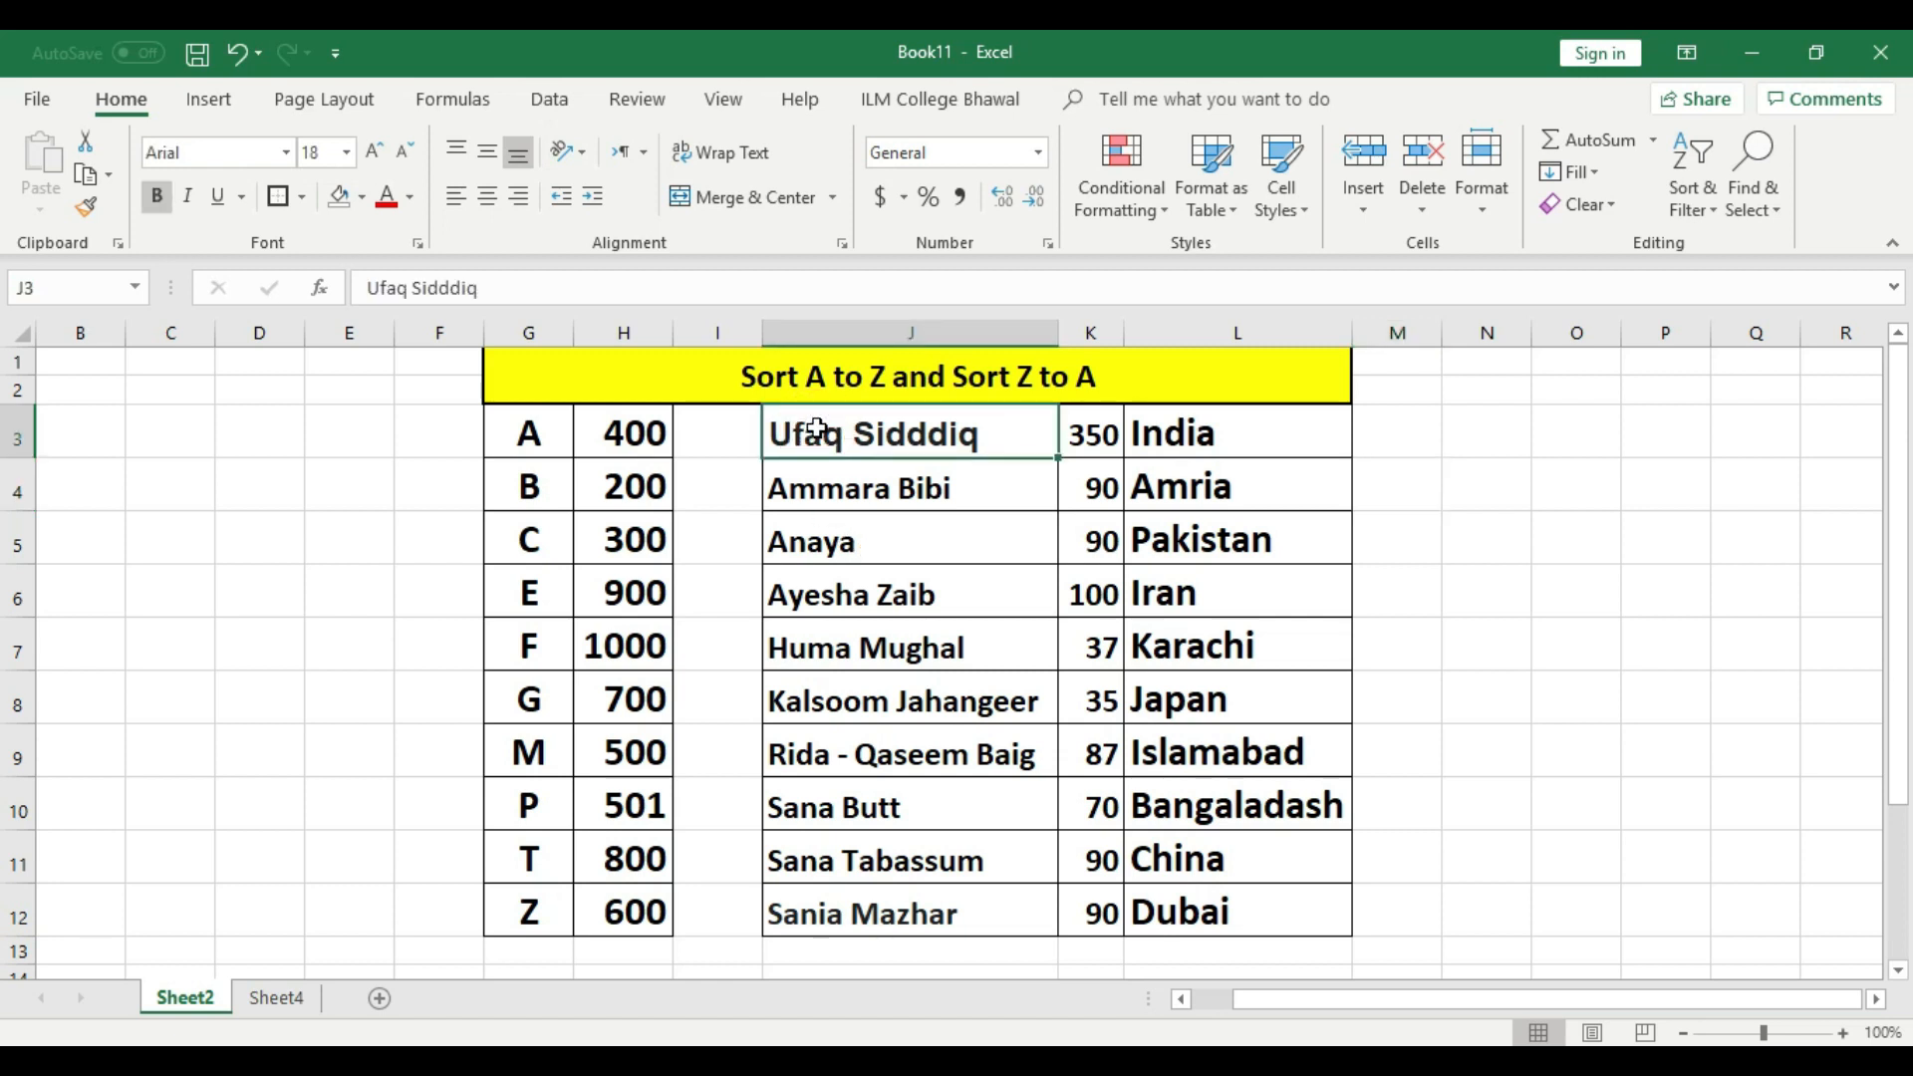
click(837, 477)
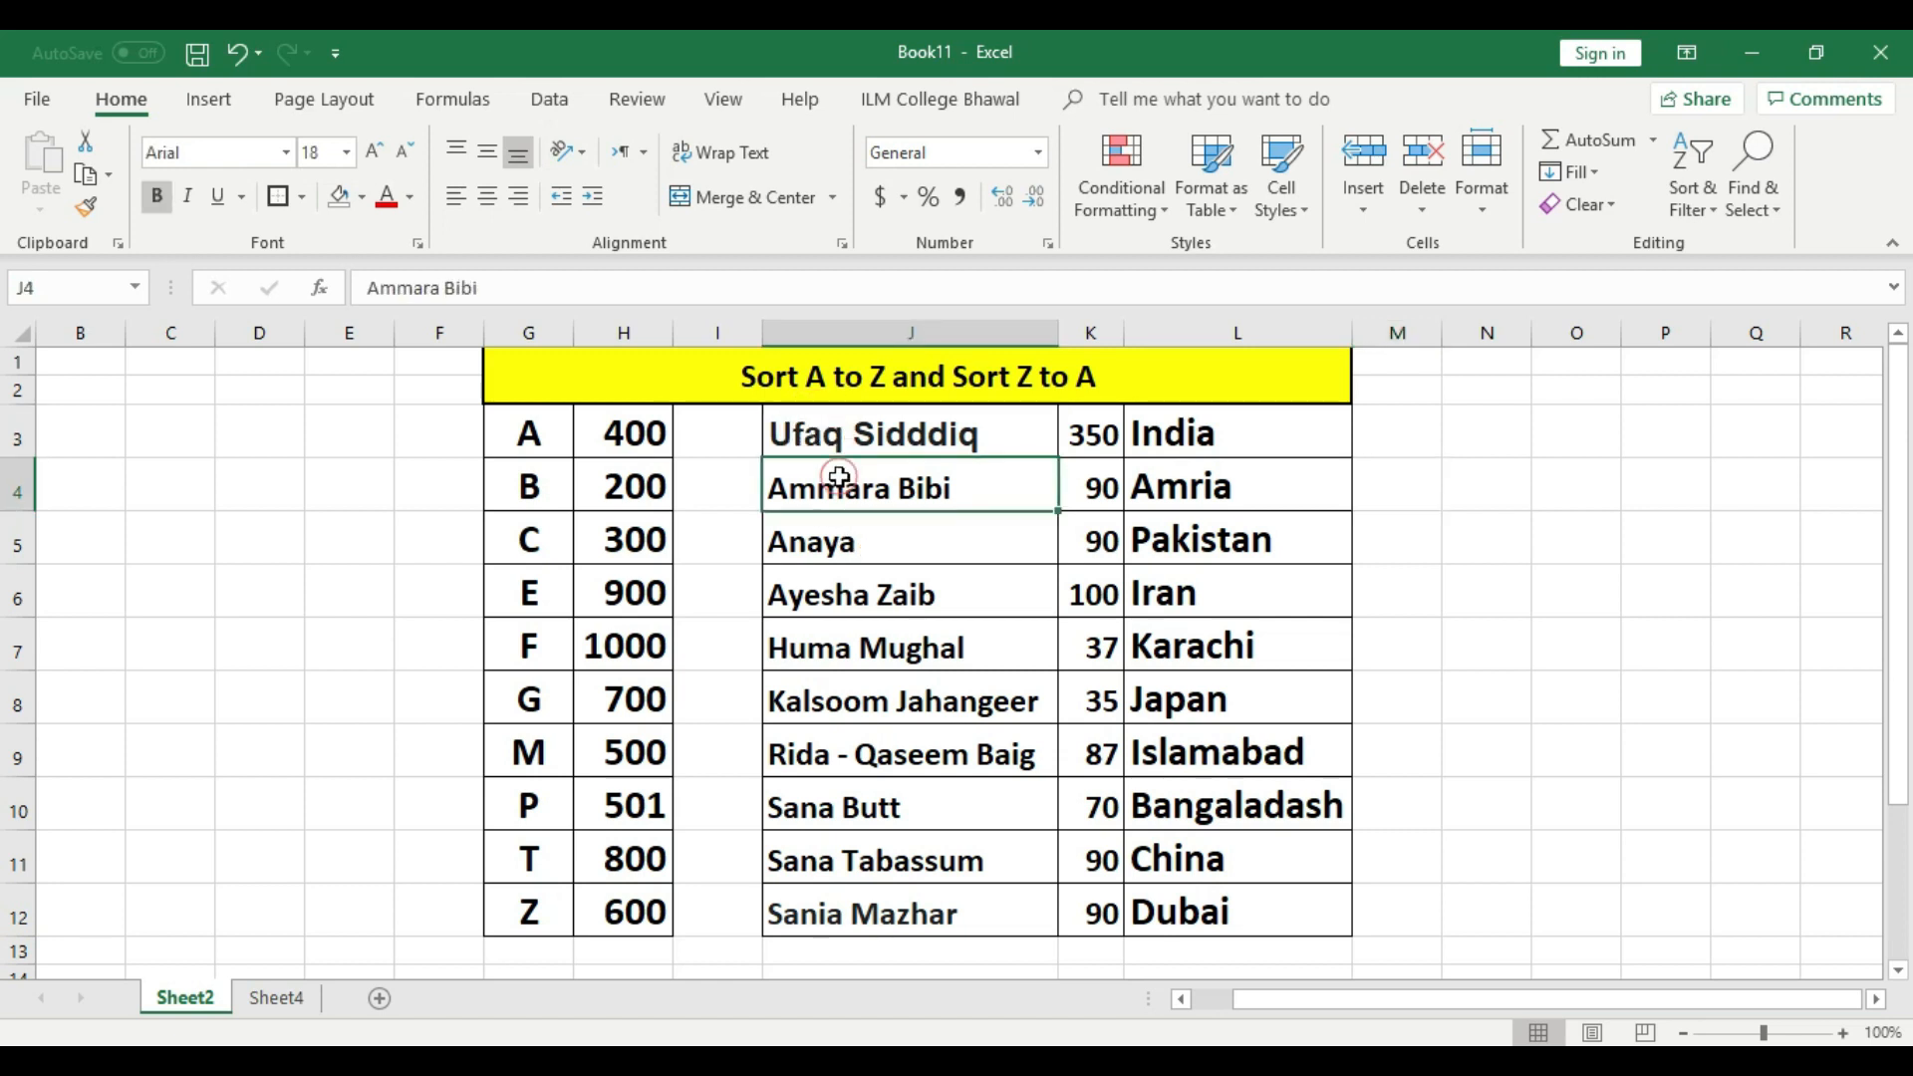
click(846, 542)
click(889, 597)
click(895, 649)
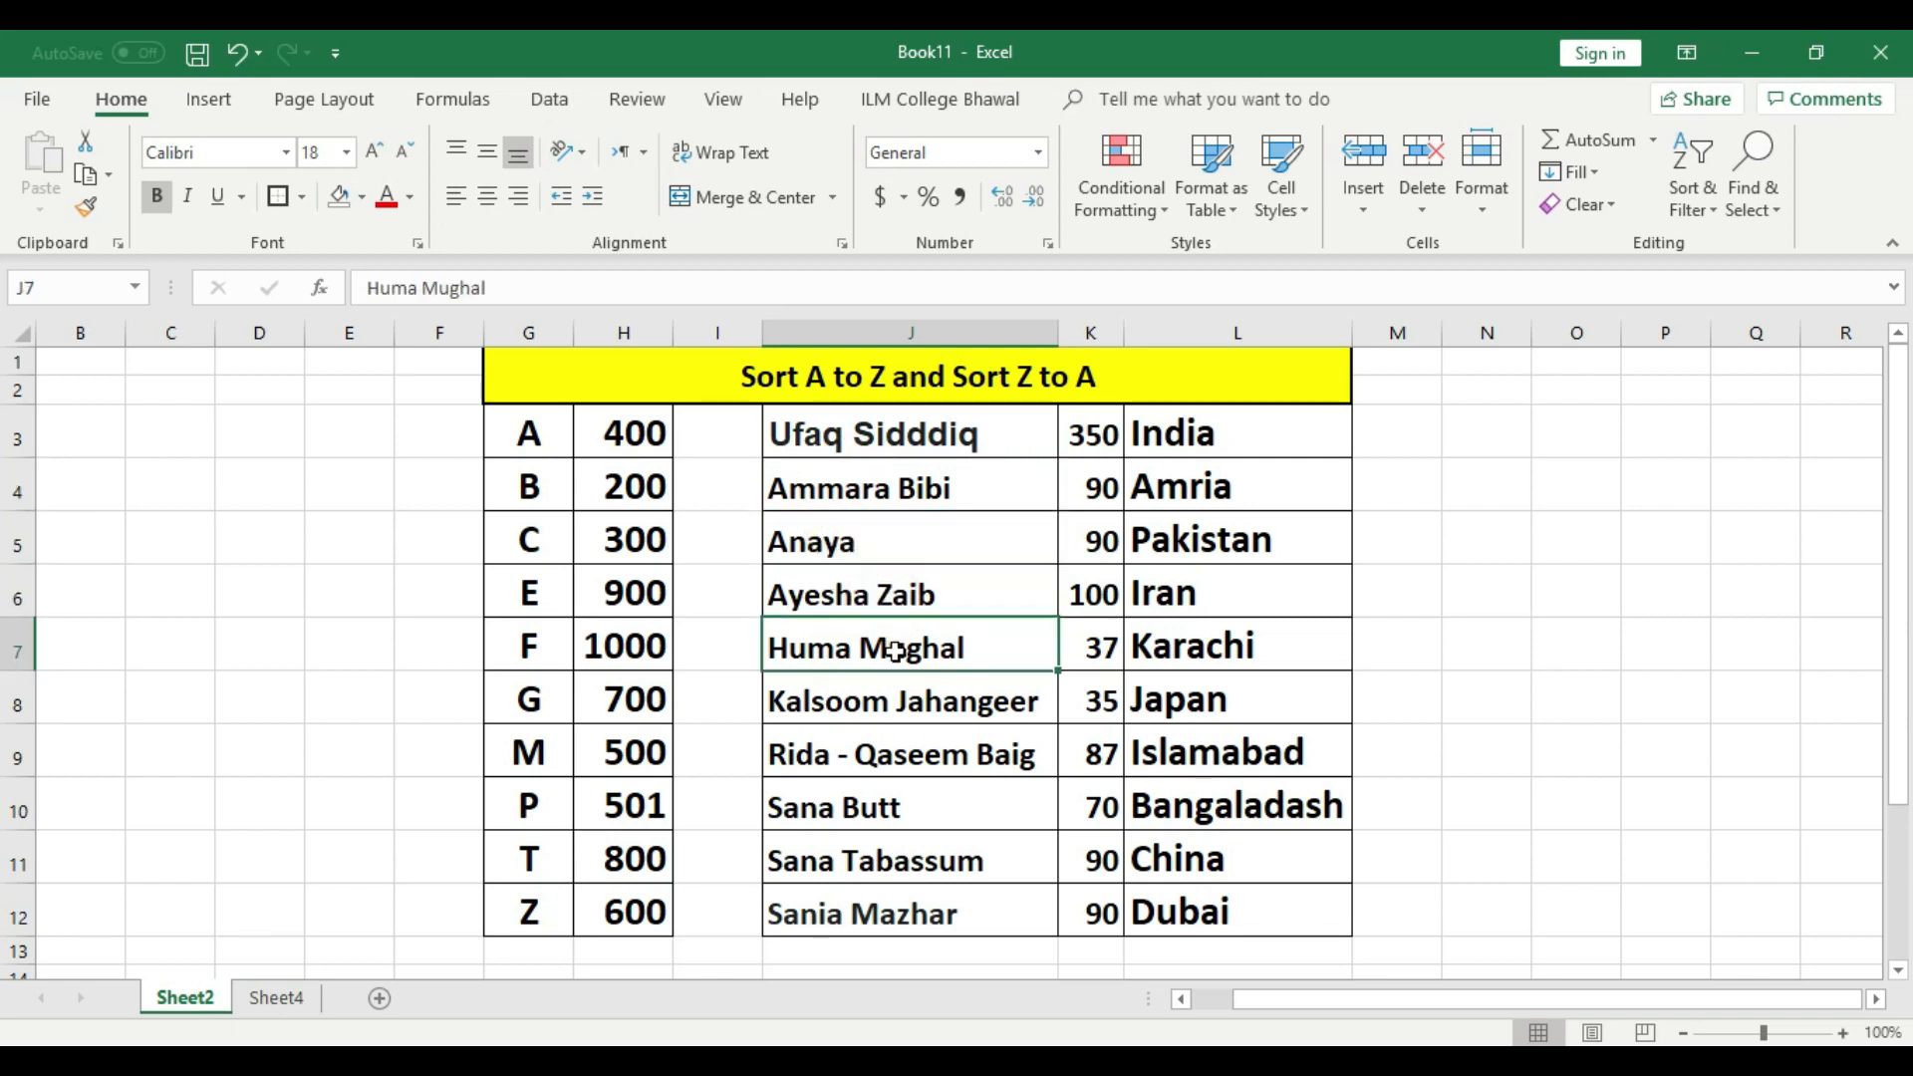
click(897, 697)
click(917, 754)
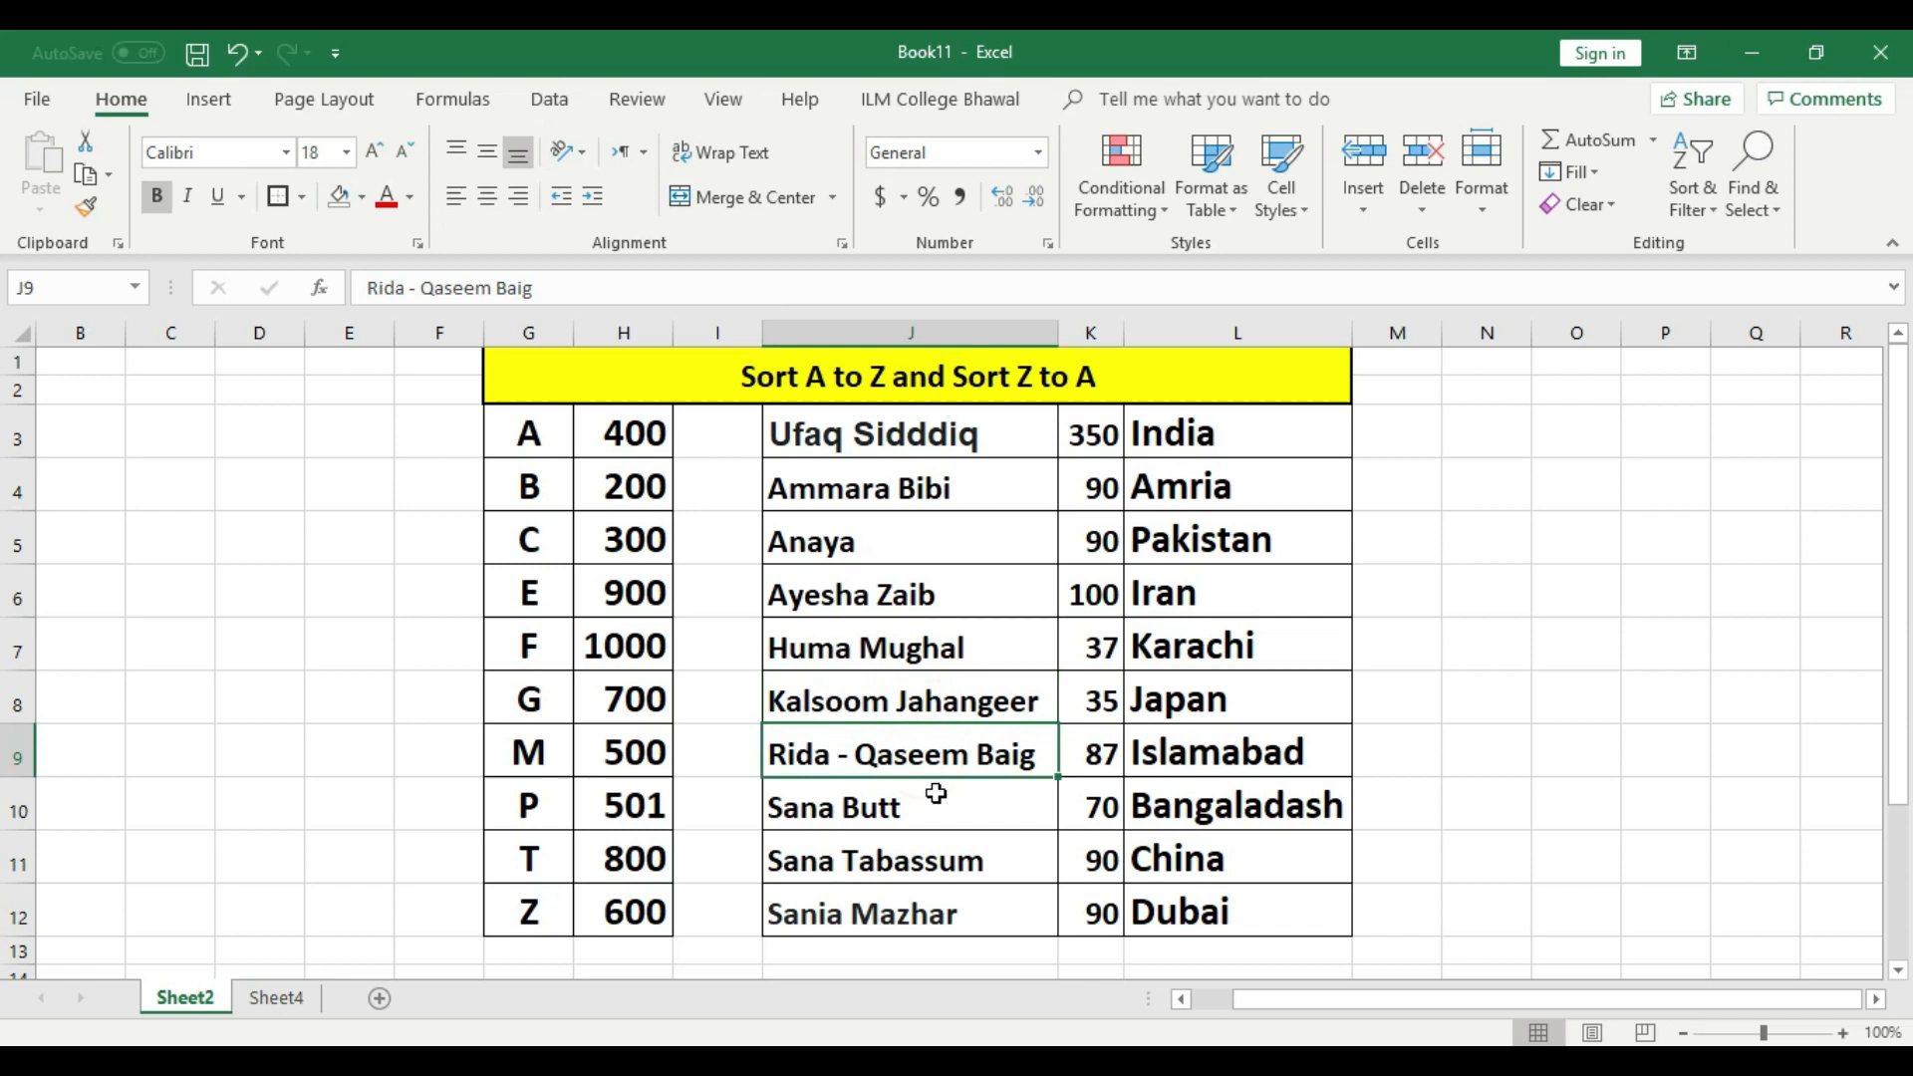
Check the name in J10 against its paired number in K10 and country in L10.
click(936, 793)
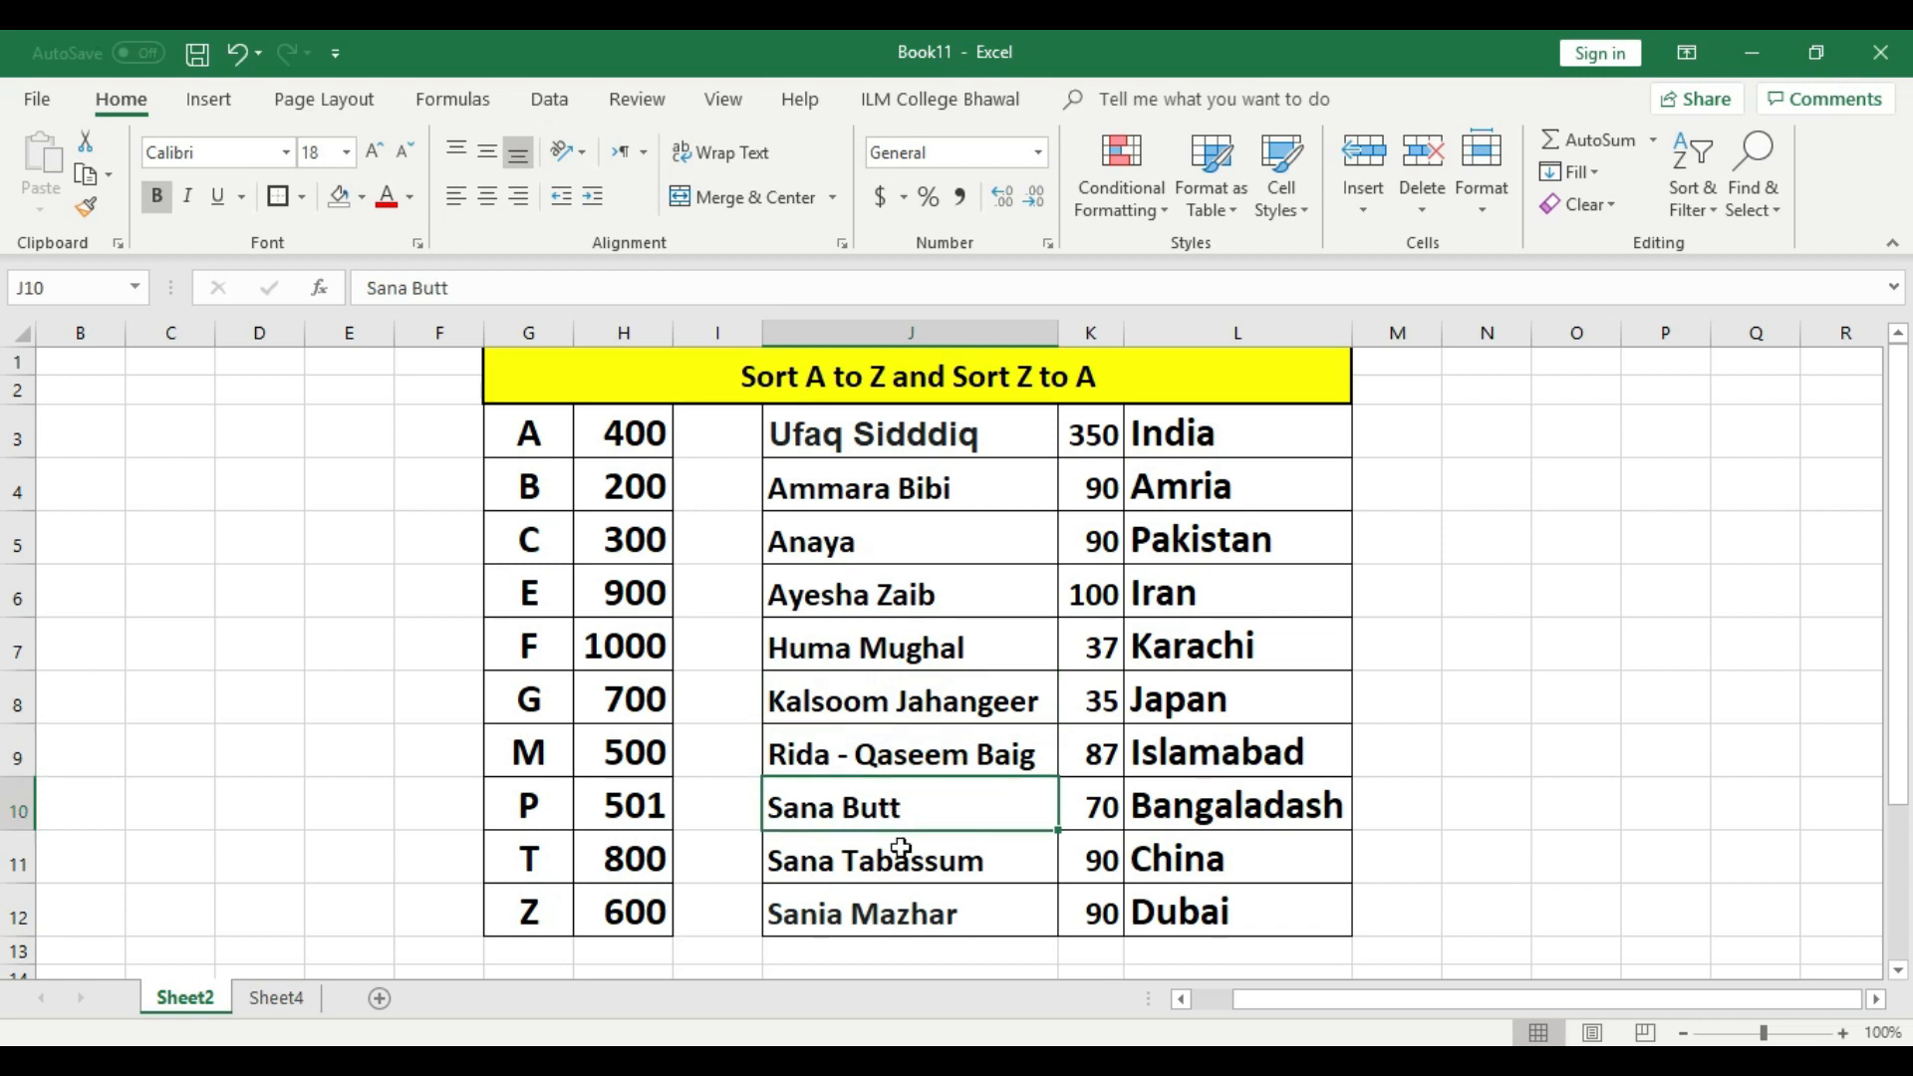
click(1104, 814)
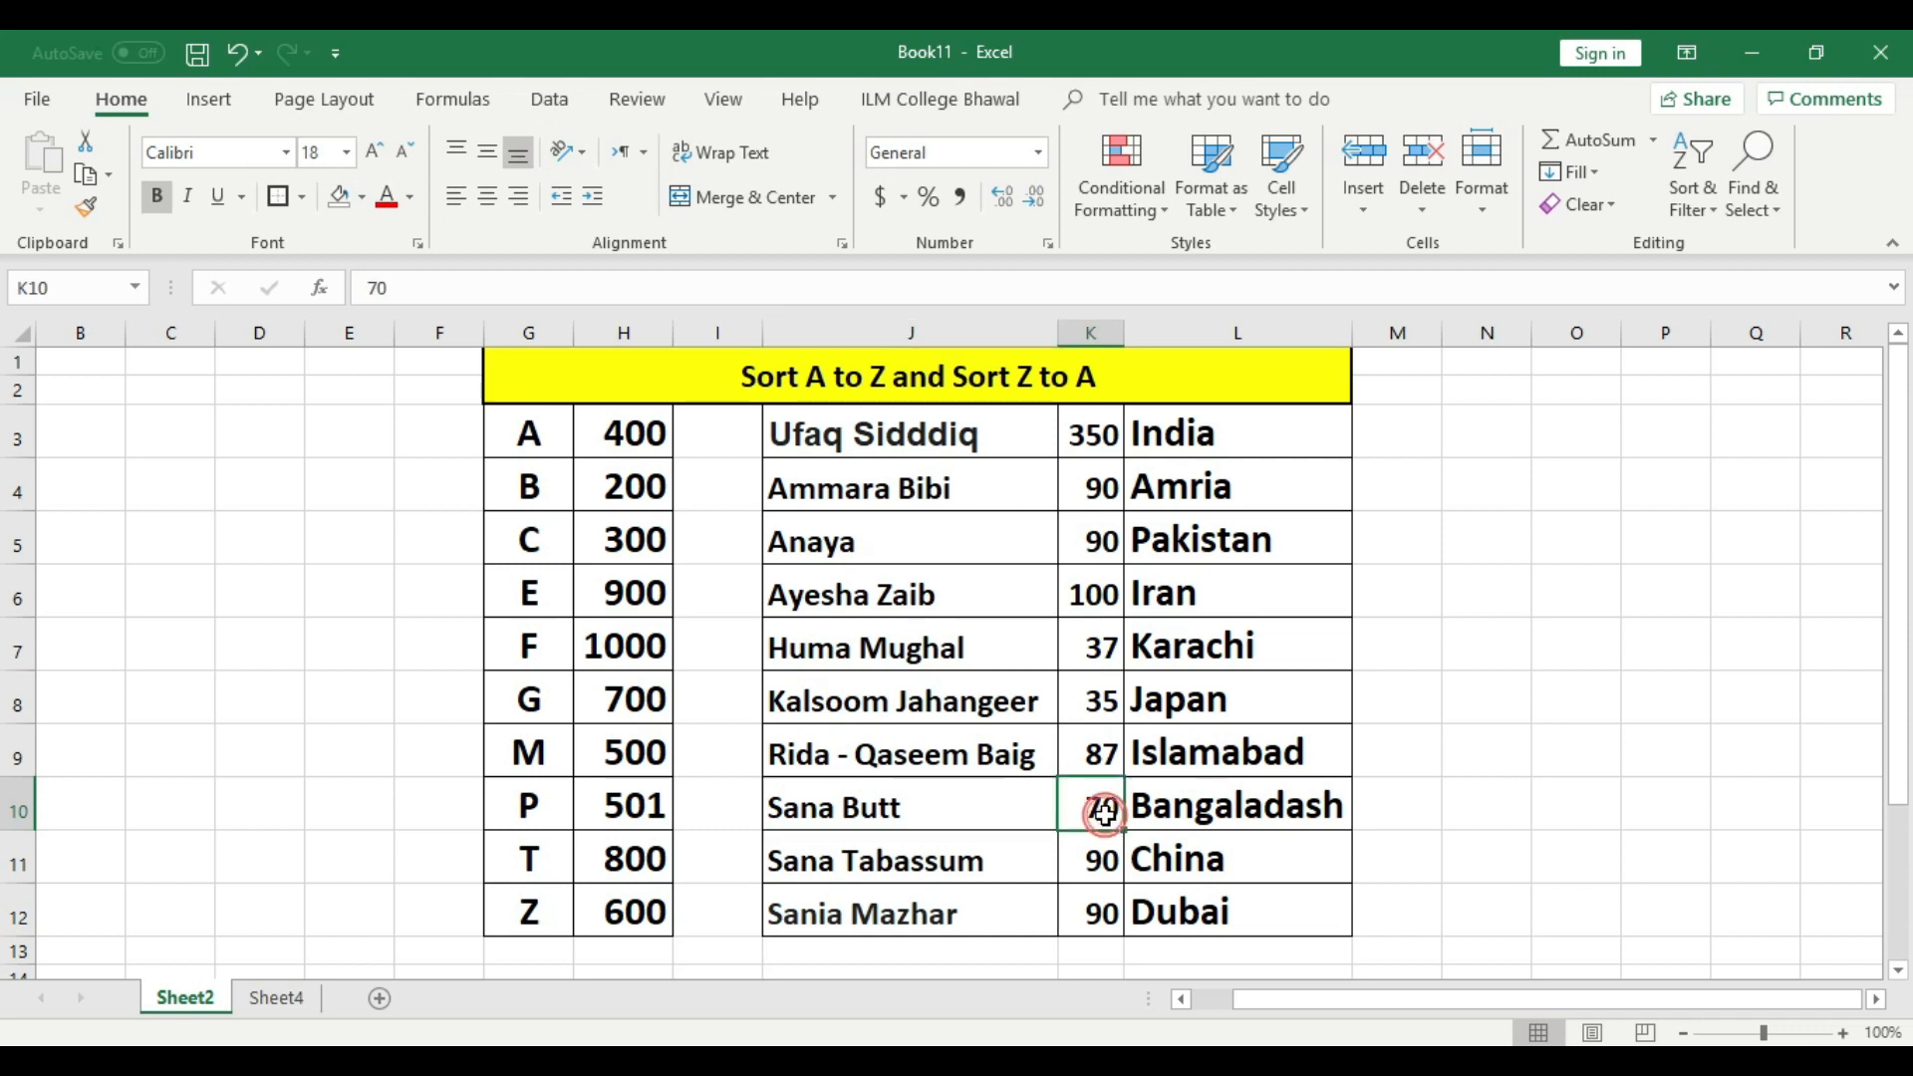
click(1235, 814)
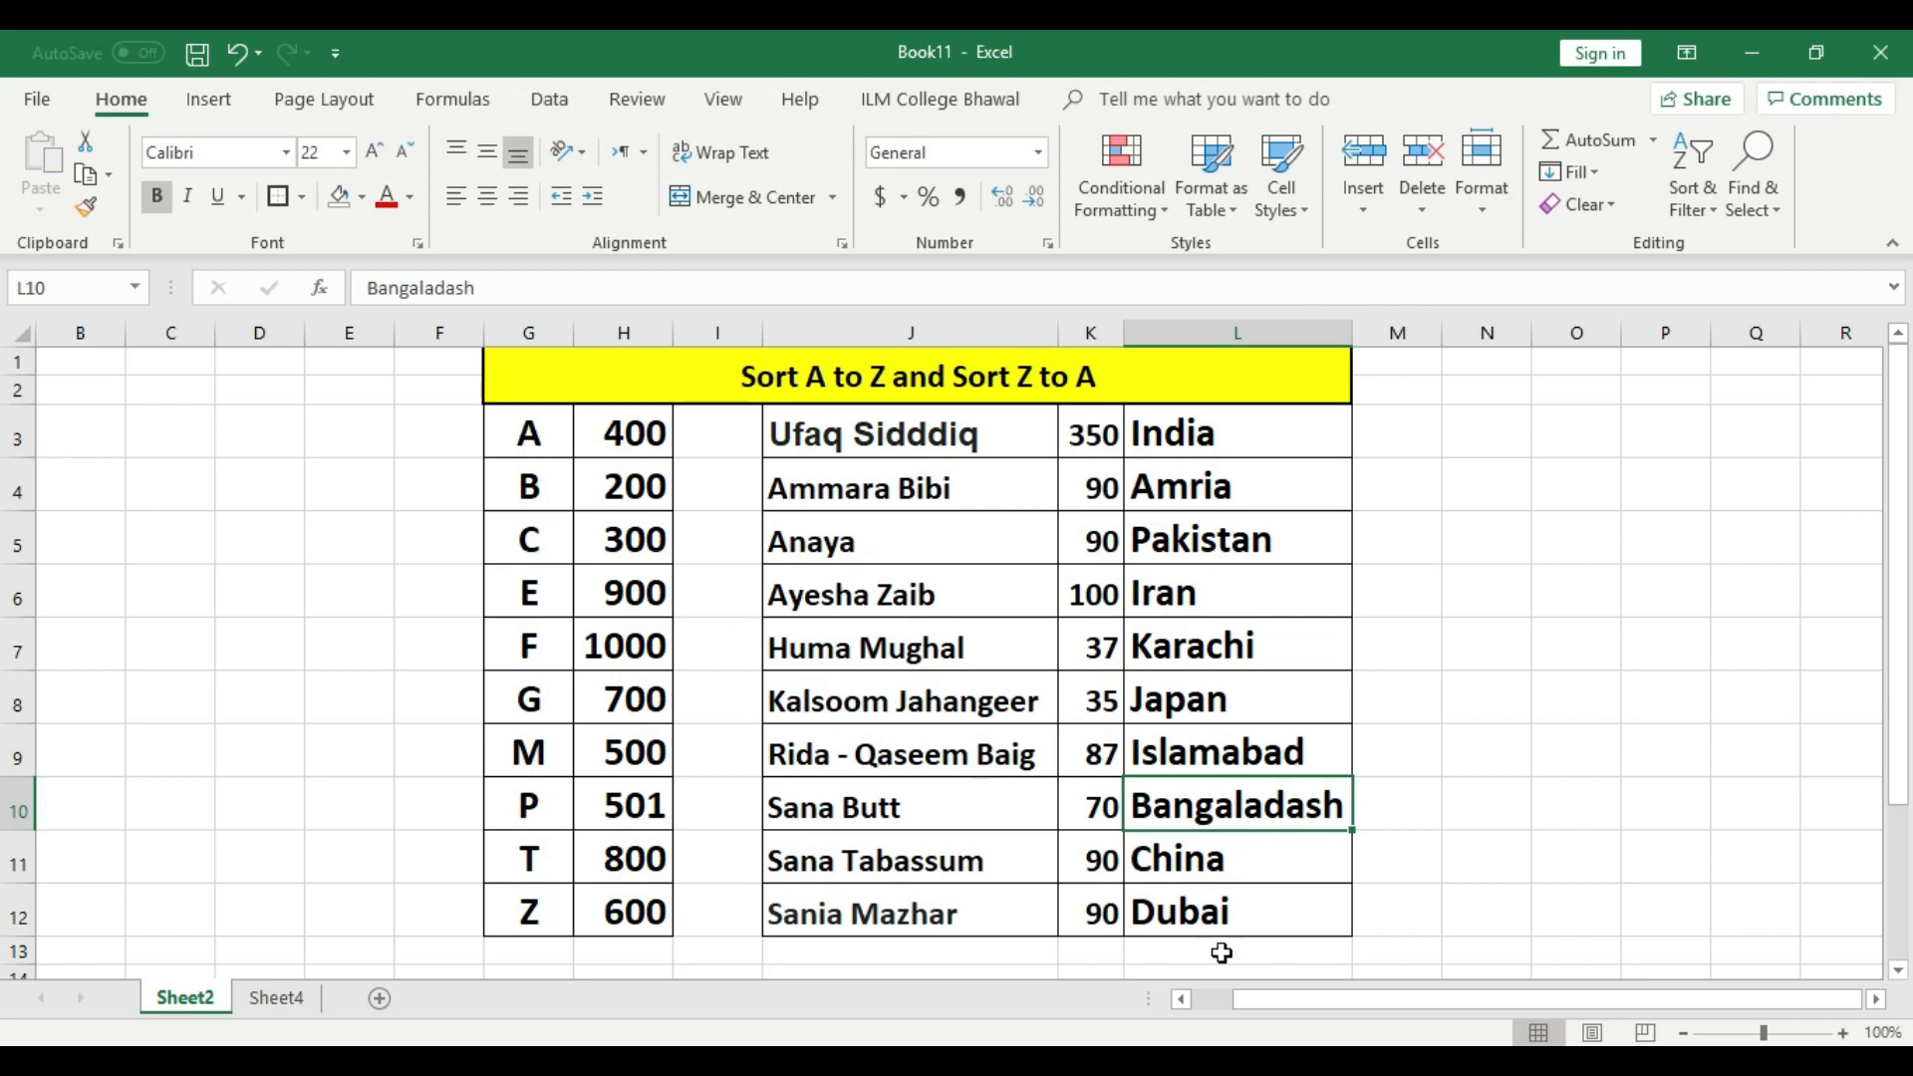
click(1283, 928)
click(1453, 803)
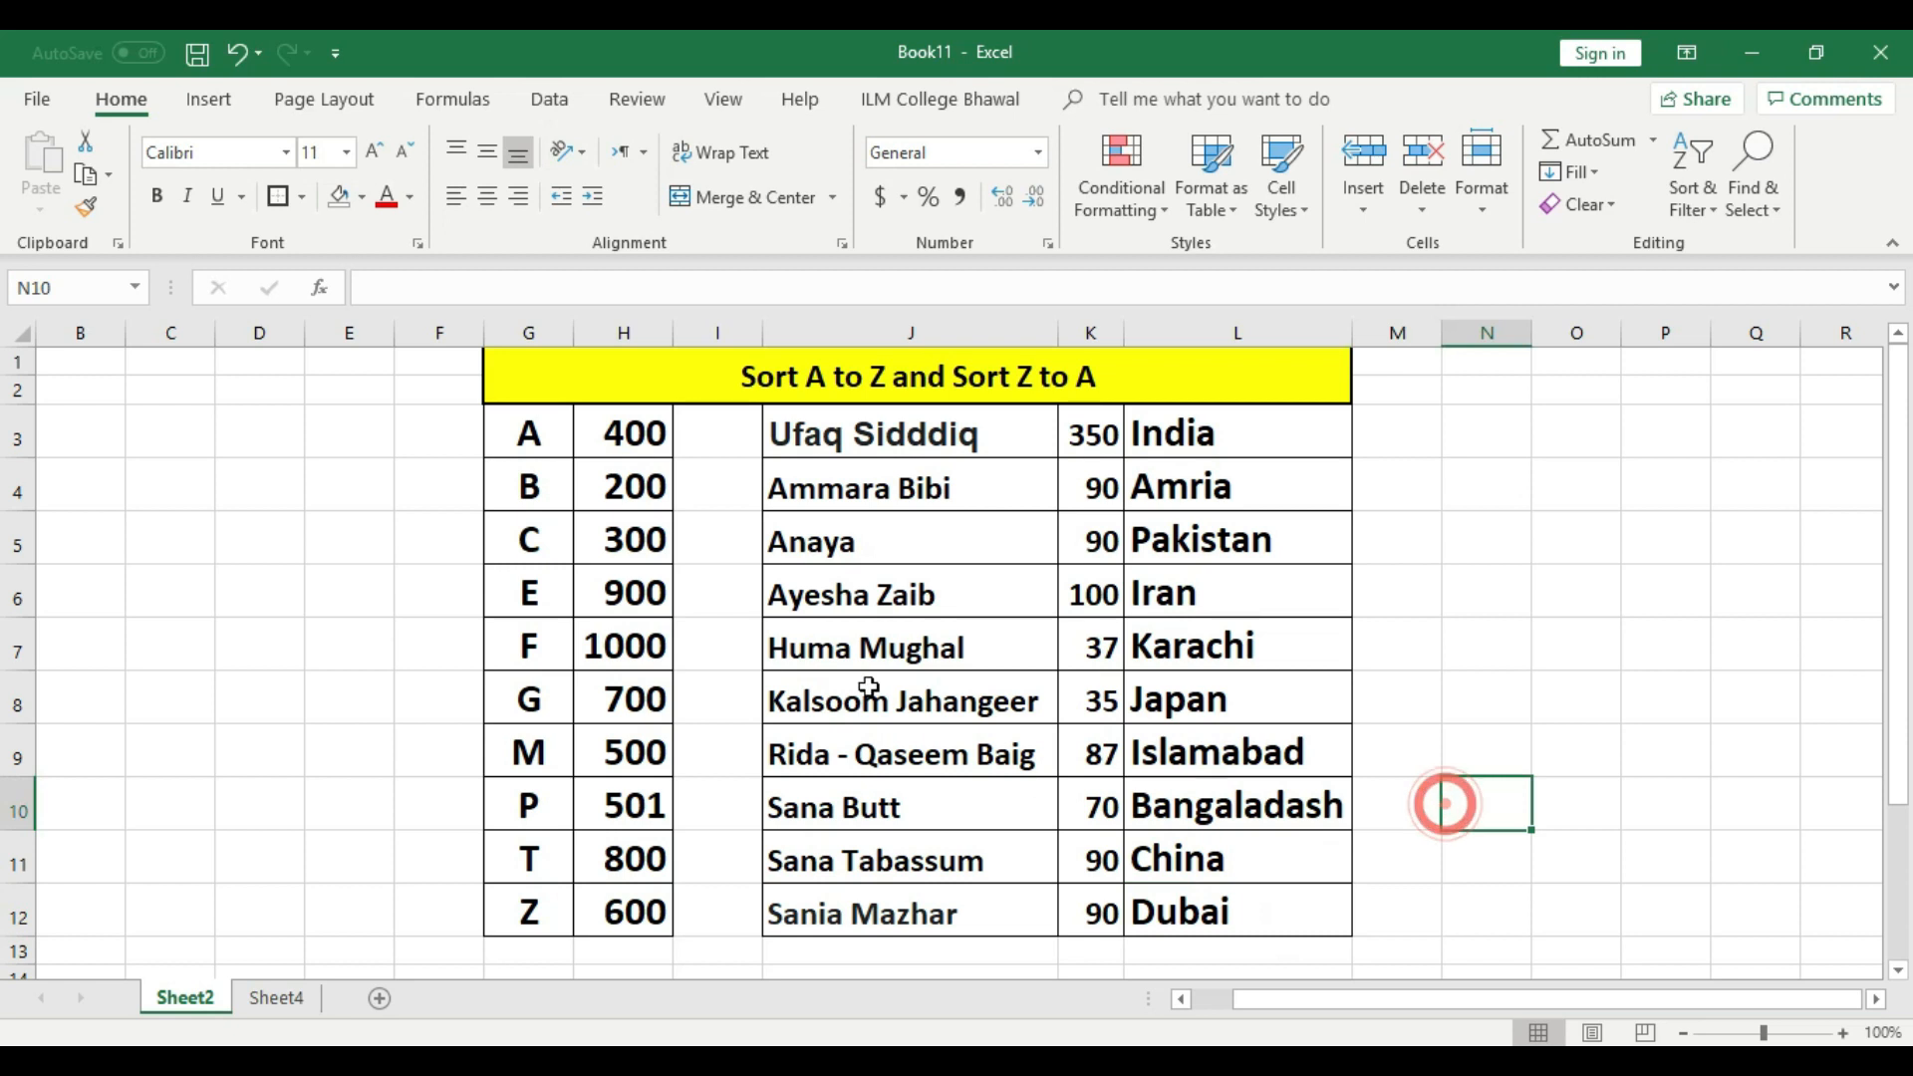
Sort only the first four rows of the second table, J3:L6, in descending order, Z to A.
click(830, 440)
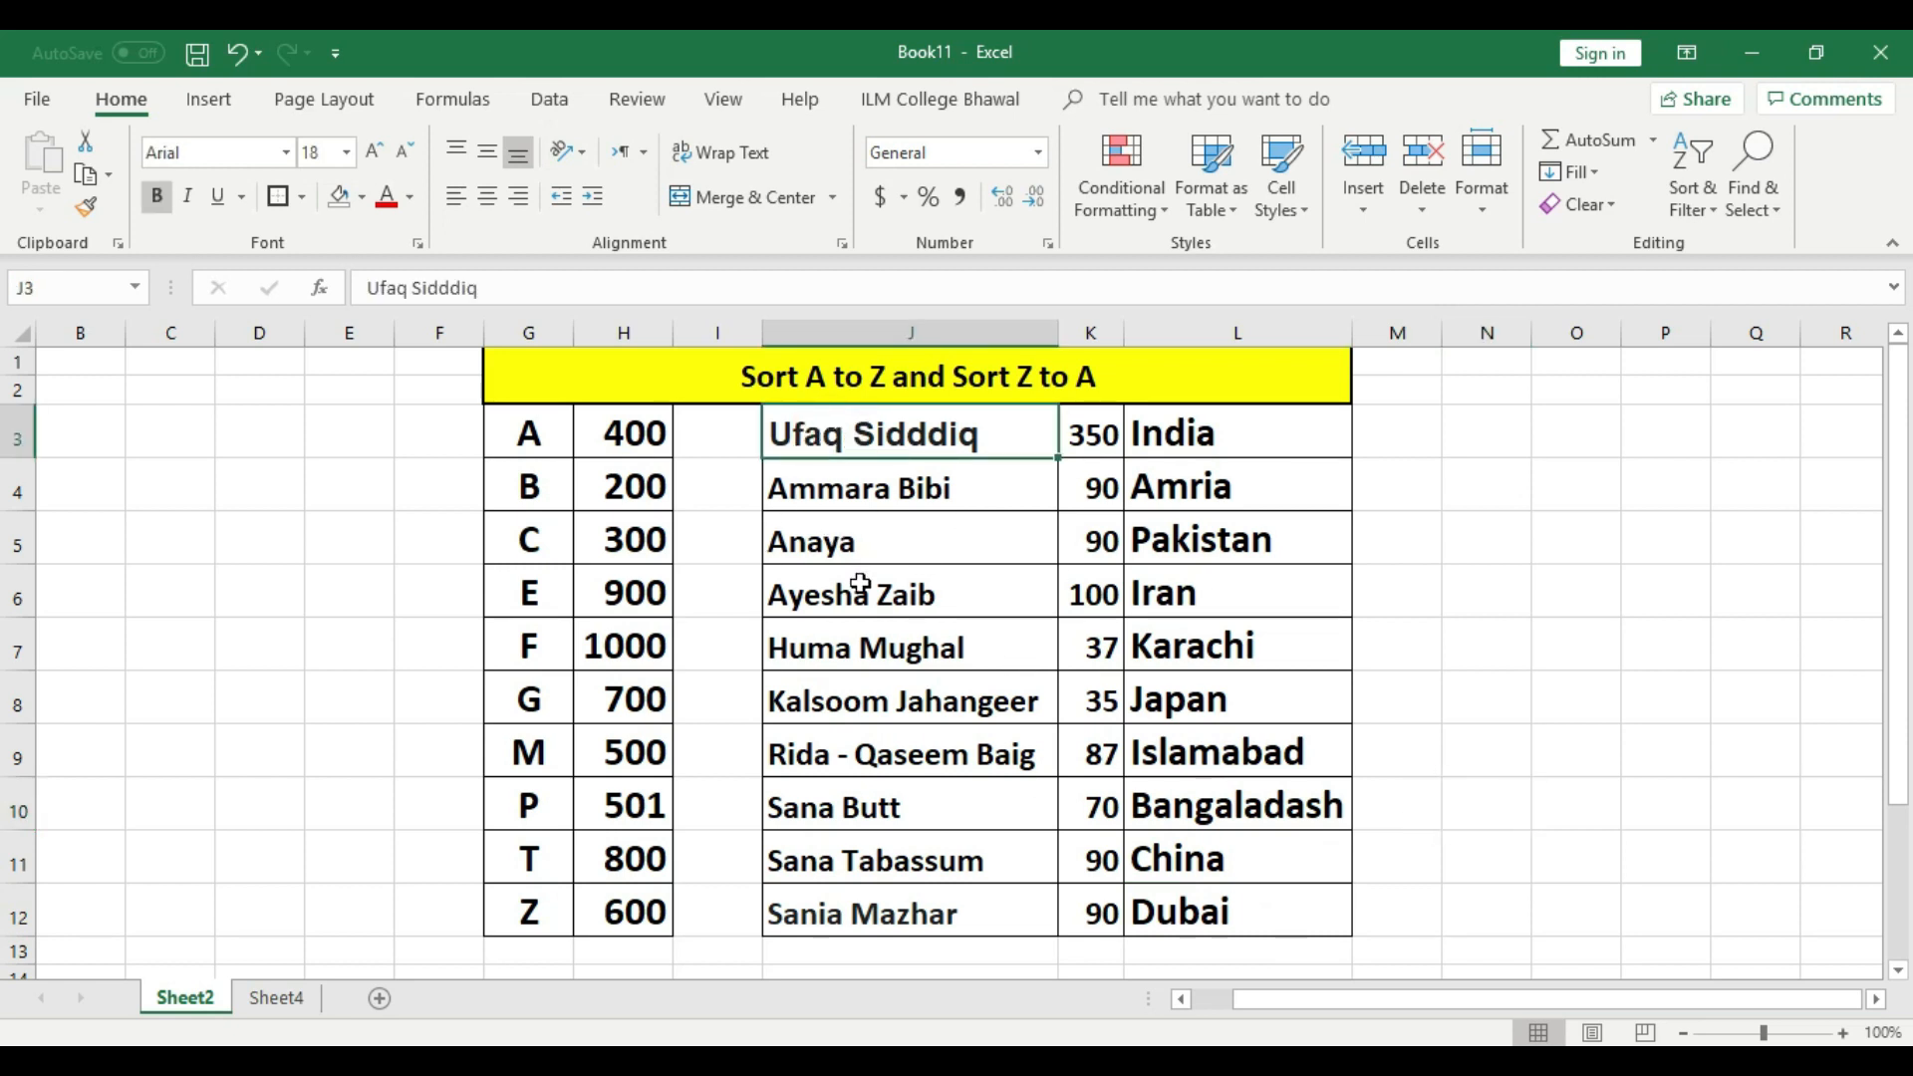
click(829, 435)
shift+click(1278, 599)
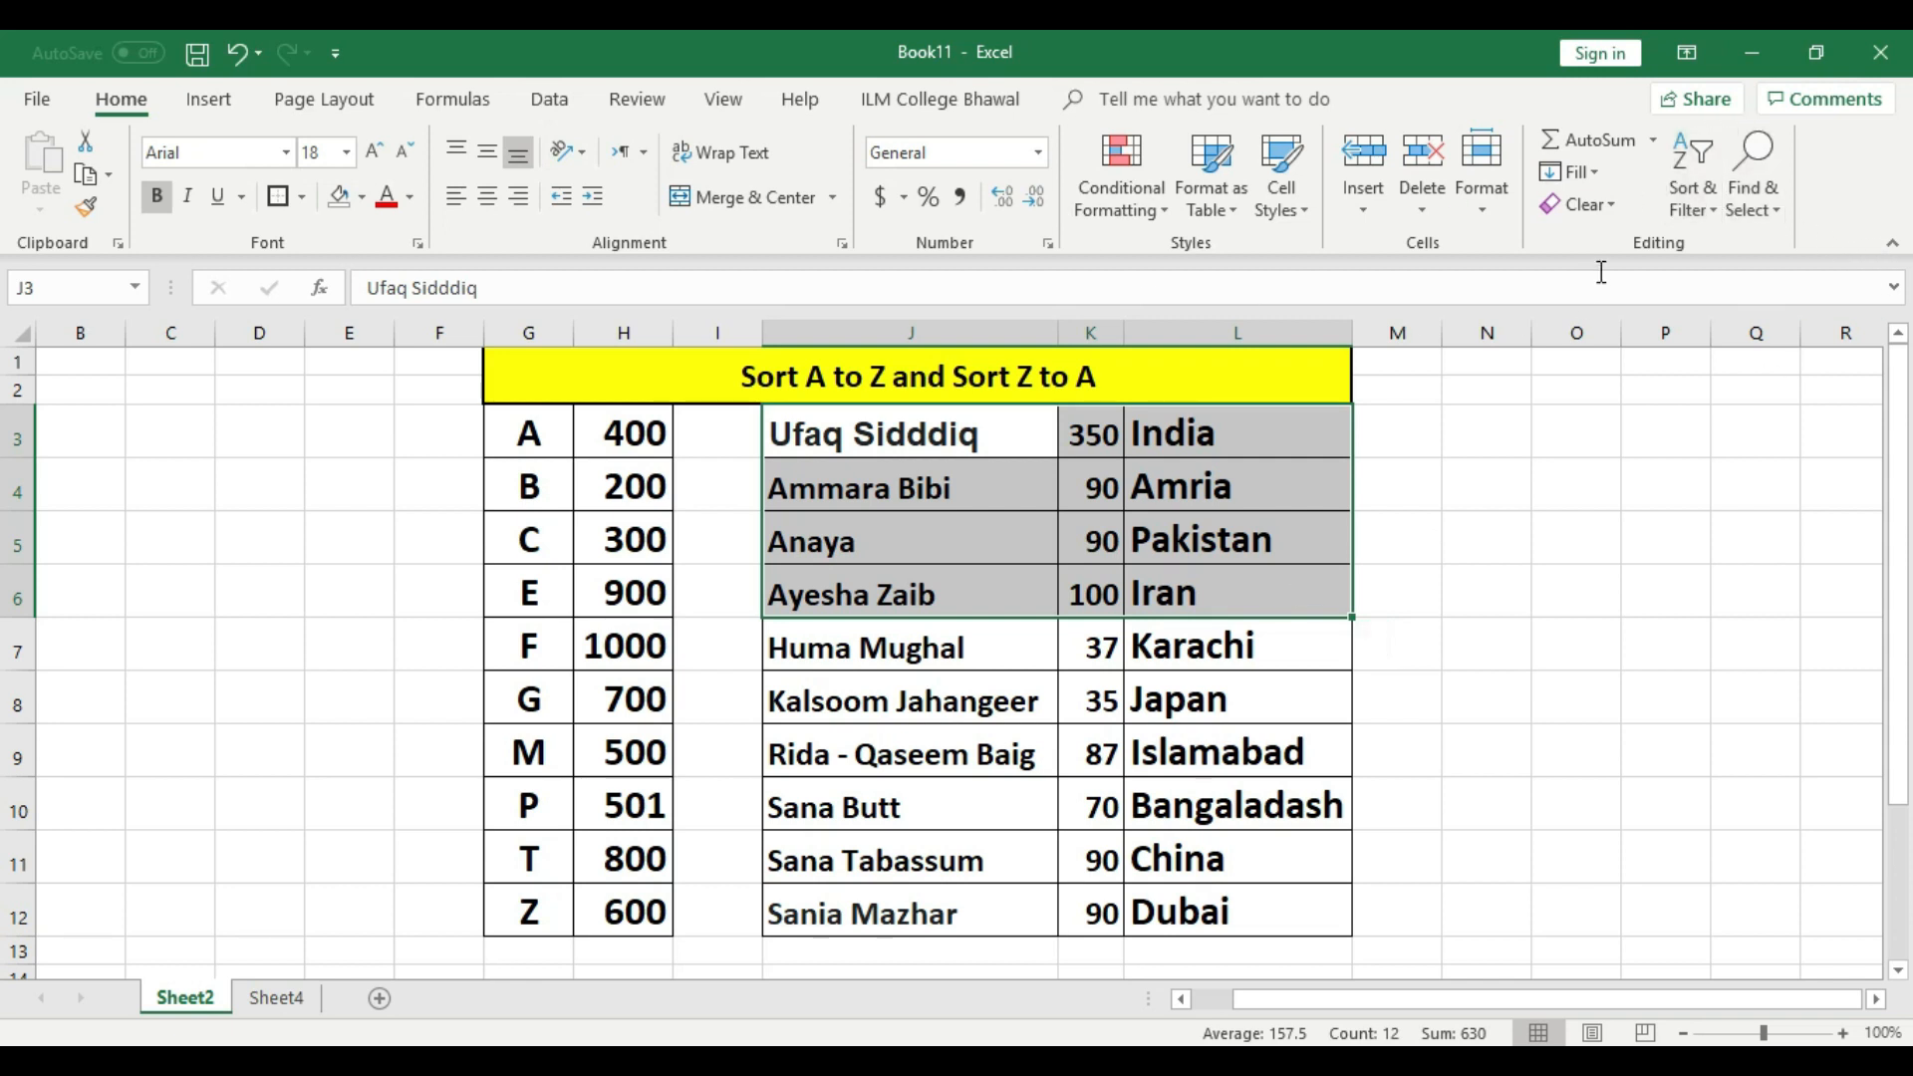
click(1680, 210)
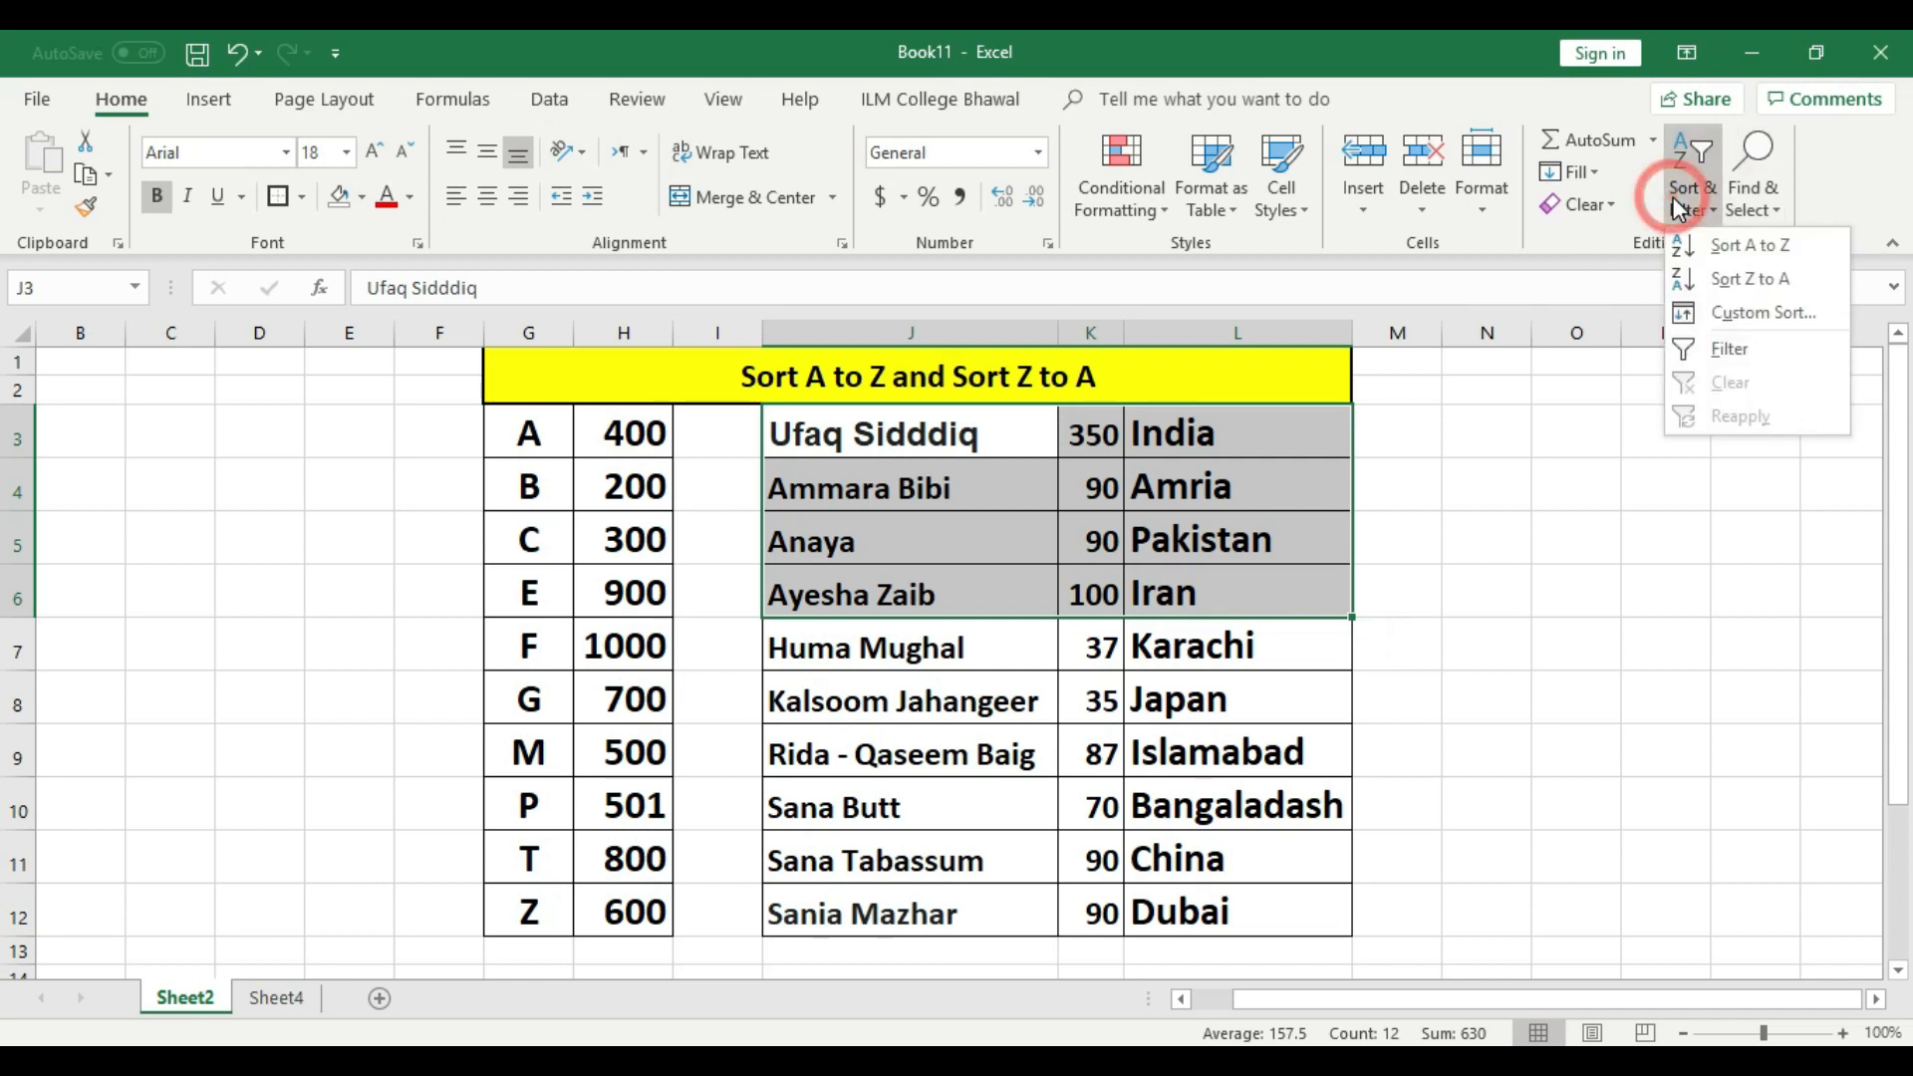
click(1730, 284)
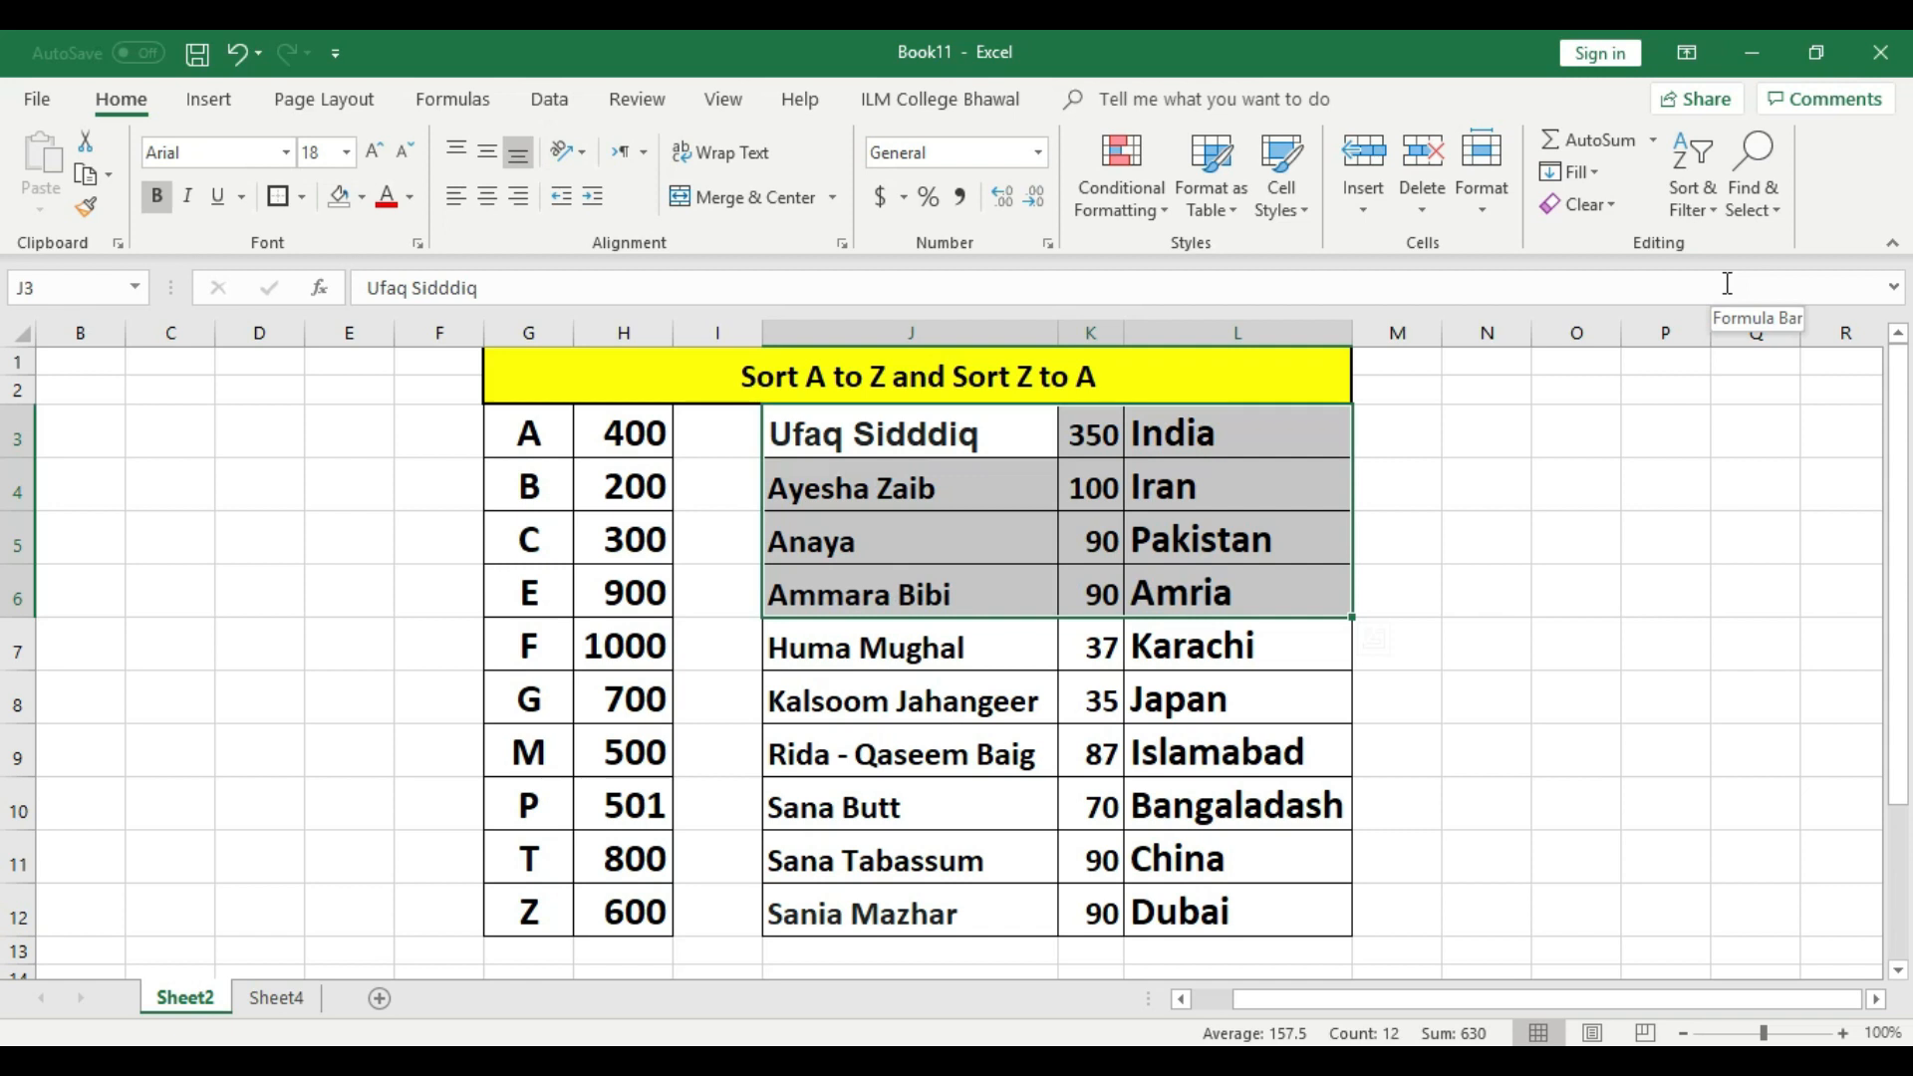
Sort the first four rows of the second table, J3:L6, in ascending order, A to Z.
click(1697, 199)
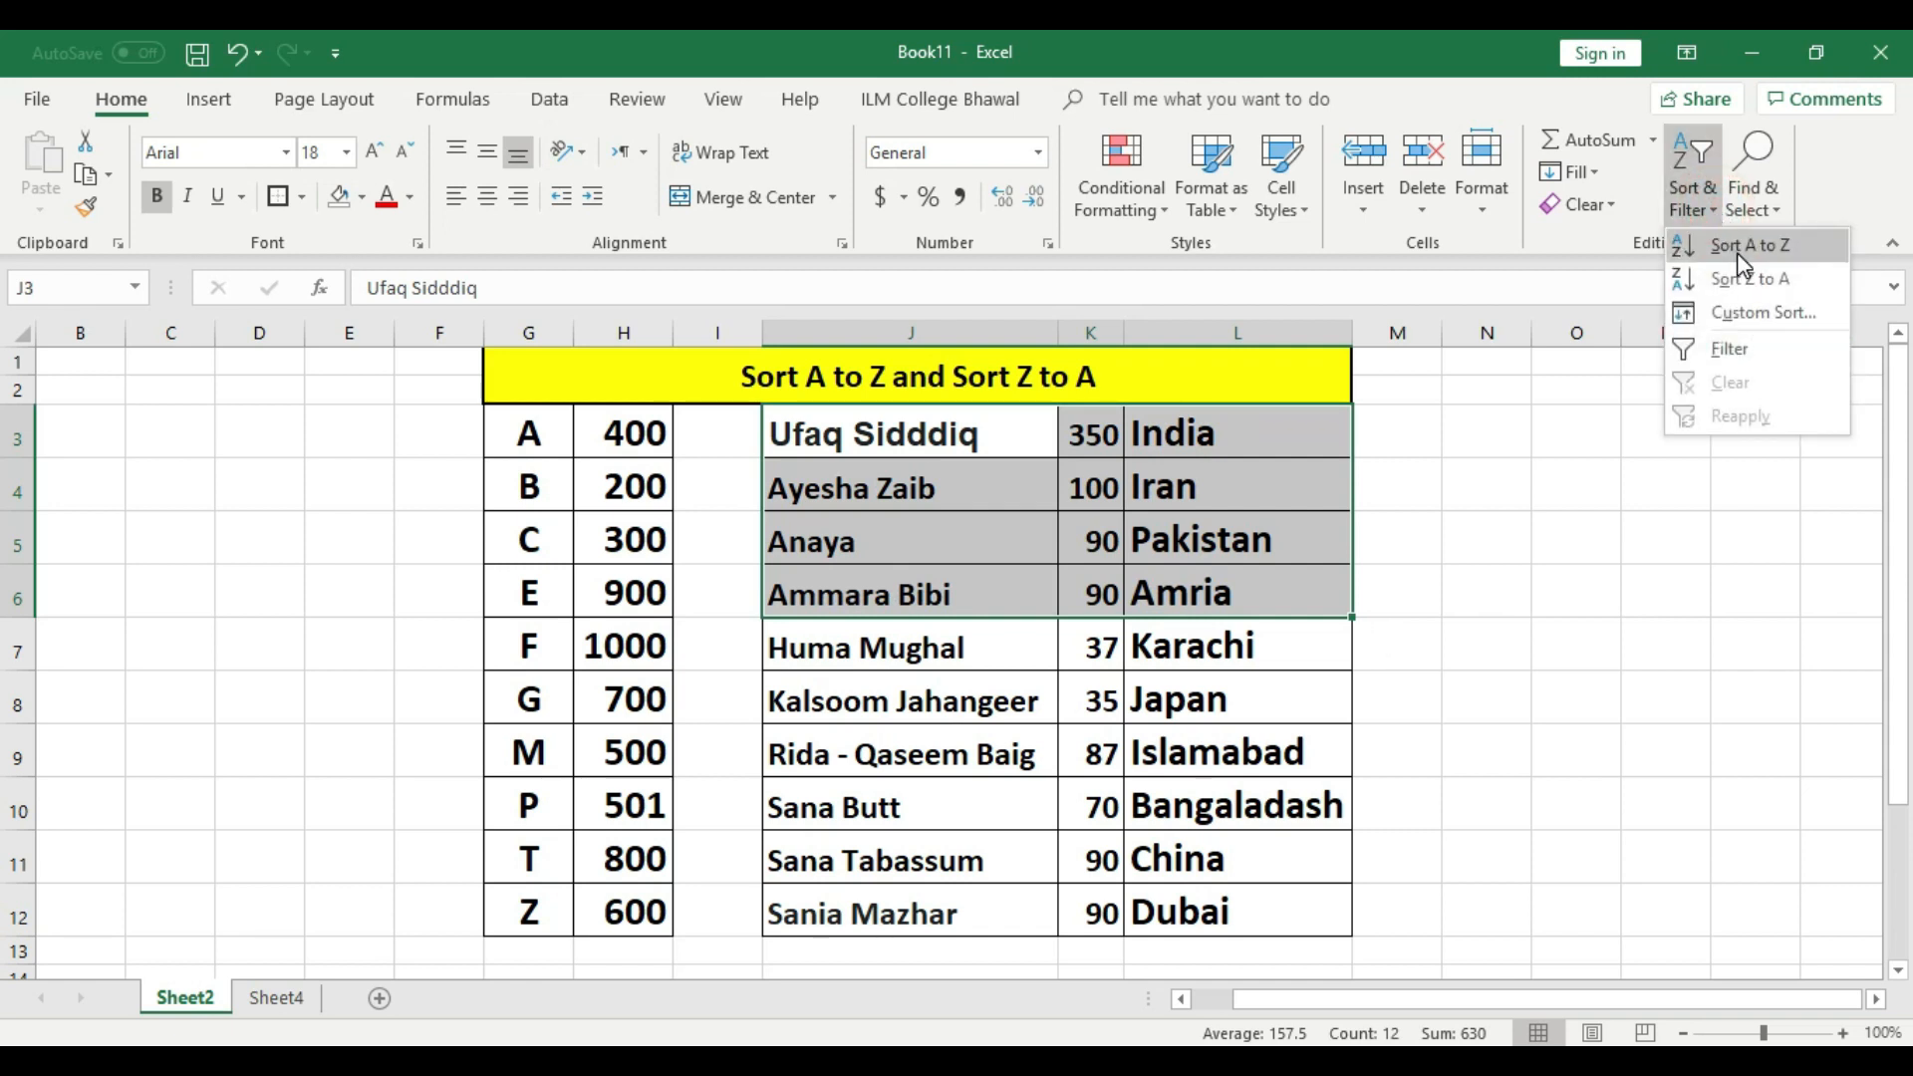
click(1736, 253)
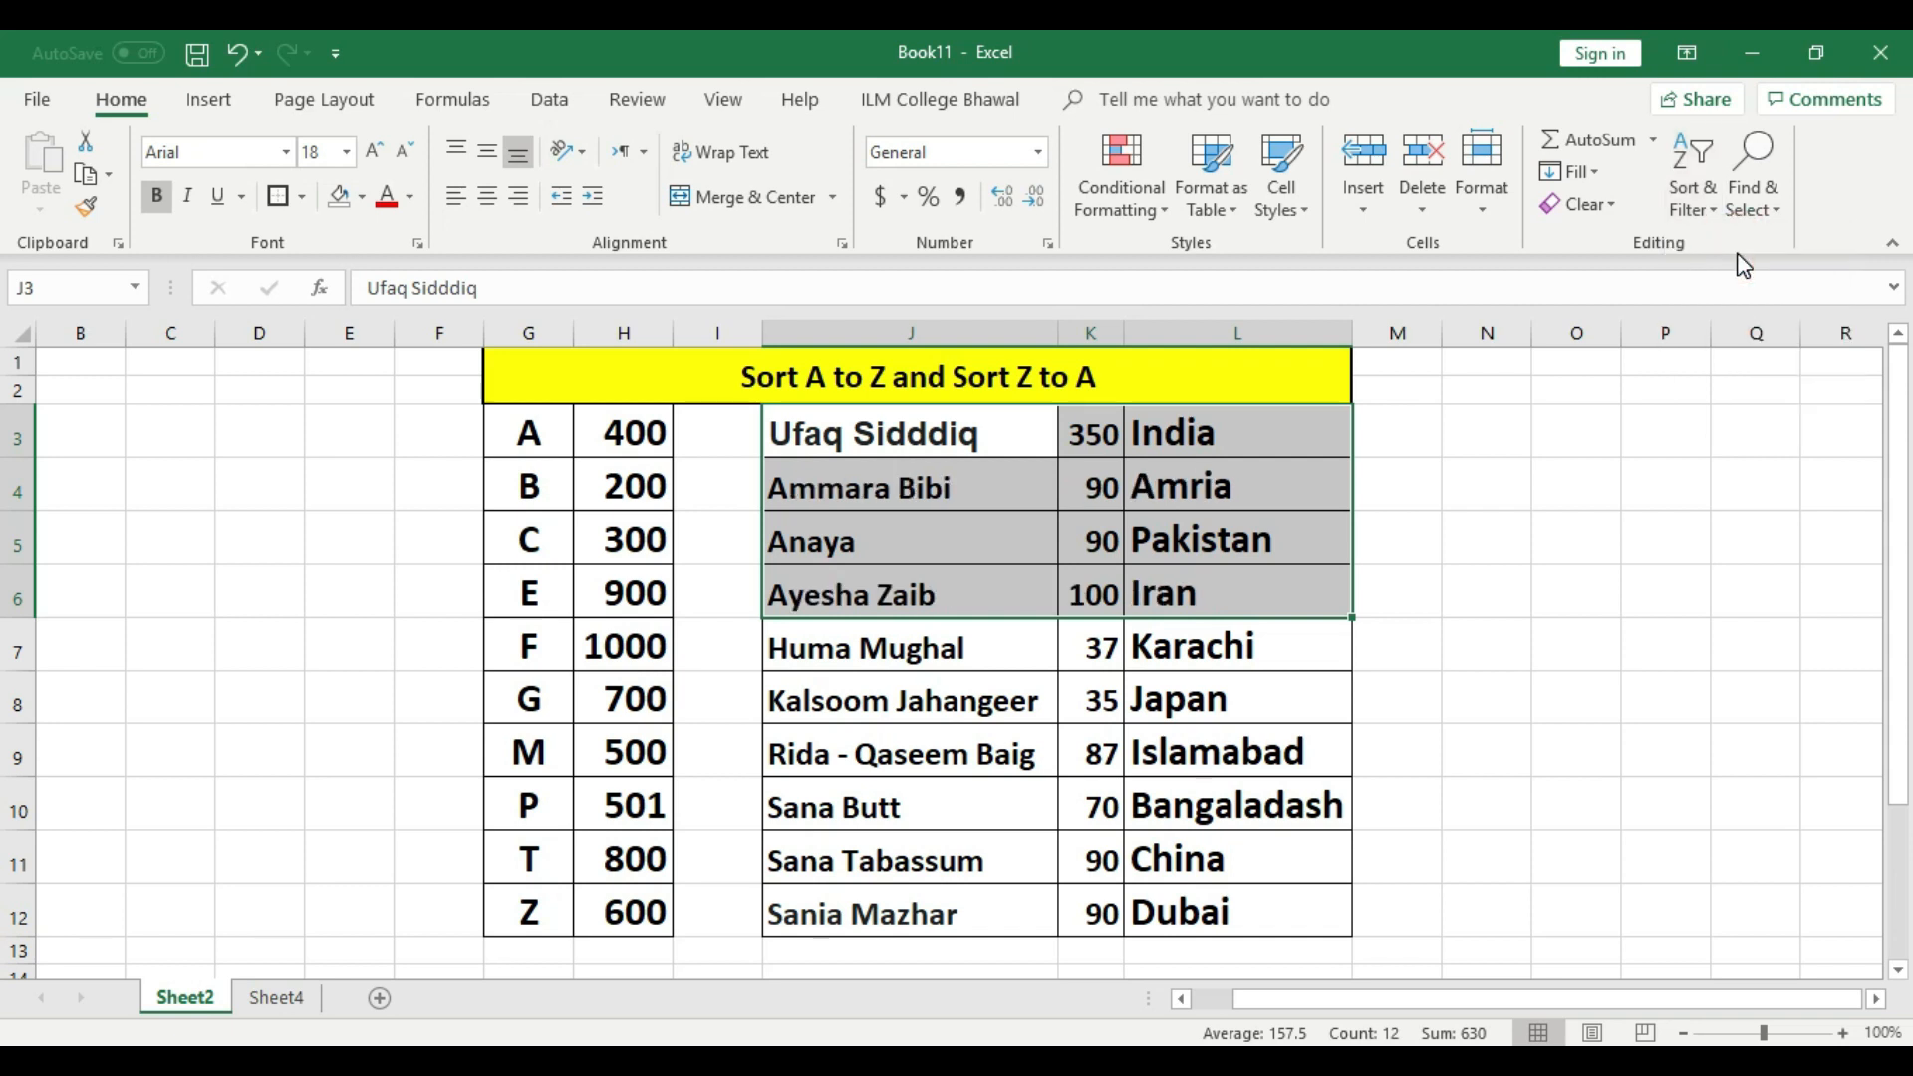
click(1256, 515)
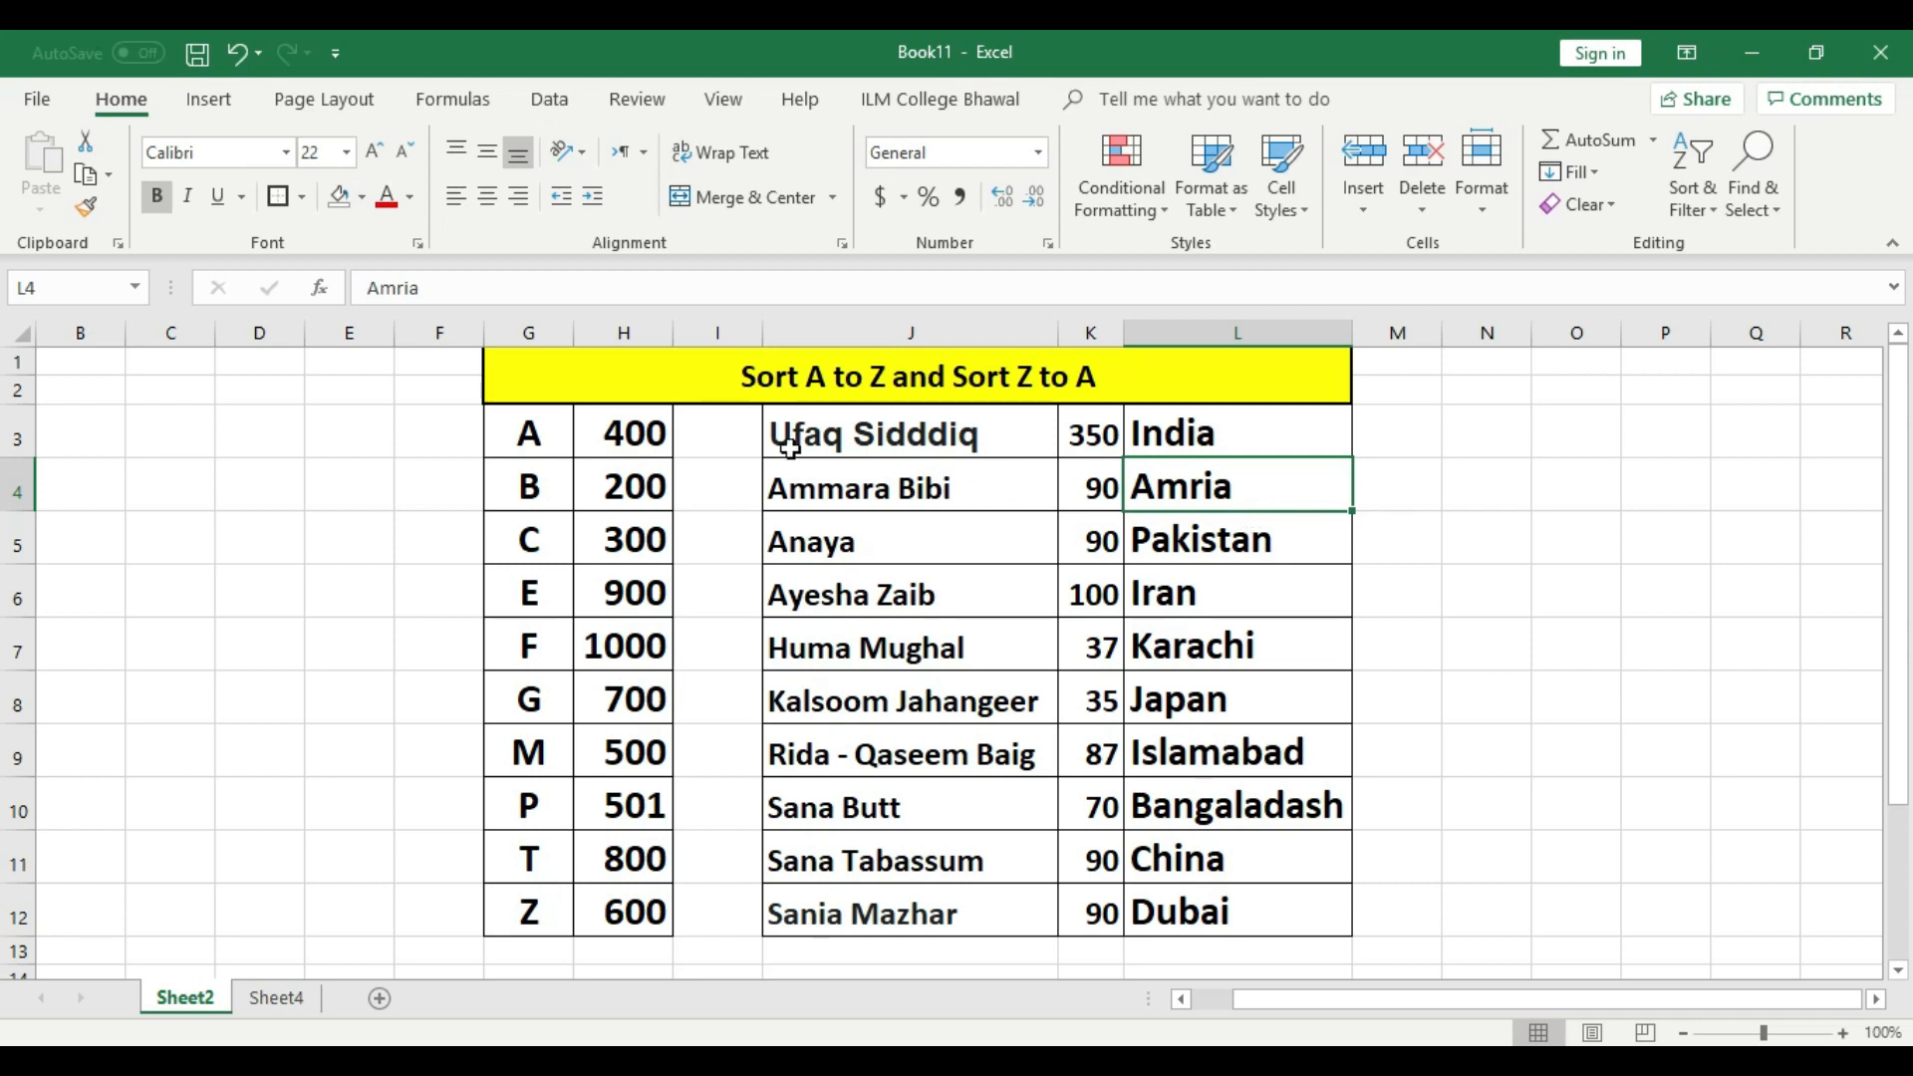
Clear all names, numbers and countries from J3:L12, leaving the bordered cells in place.
drag(788, 448, 1139, 438)
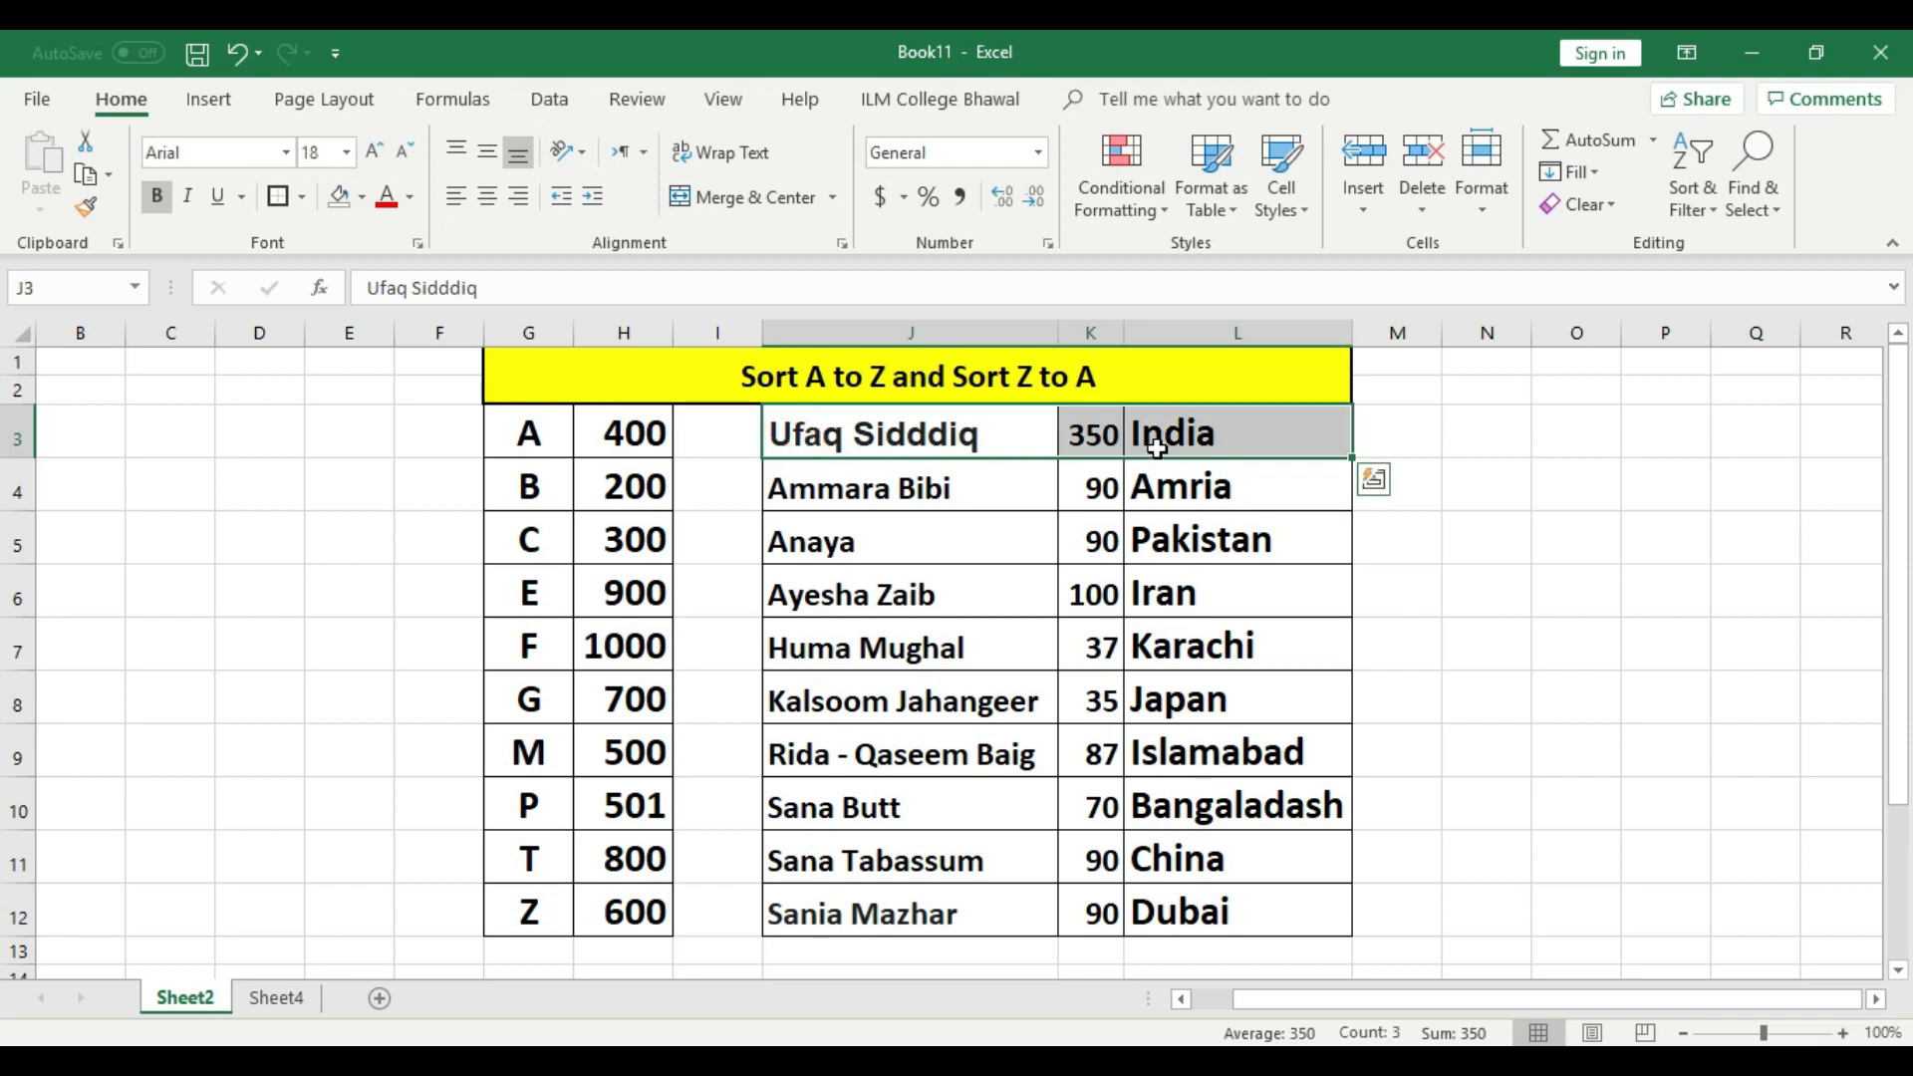
key(Delete)
drag(902, 488, 1175, 927)
key(Delete)
click(883, 517)
Enter sample first names in J3 and J4, and fill the first row with 50 in K3 and 80 in L3.
click(867, 434)
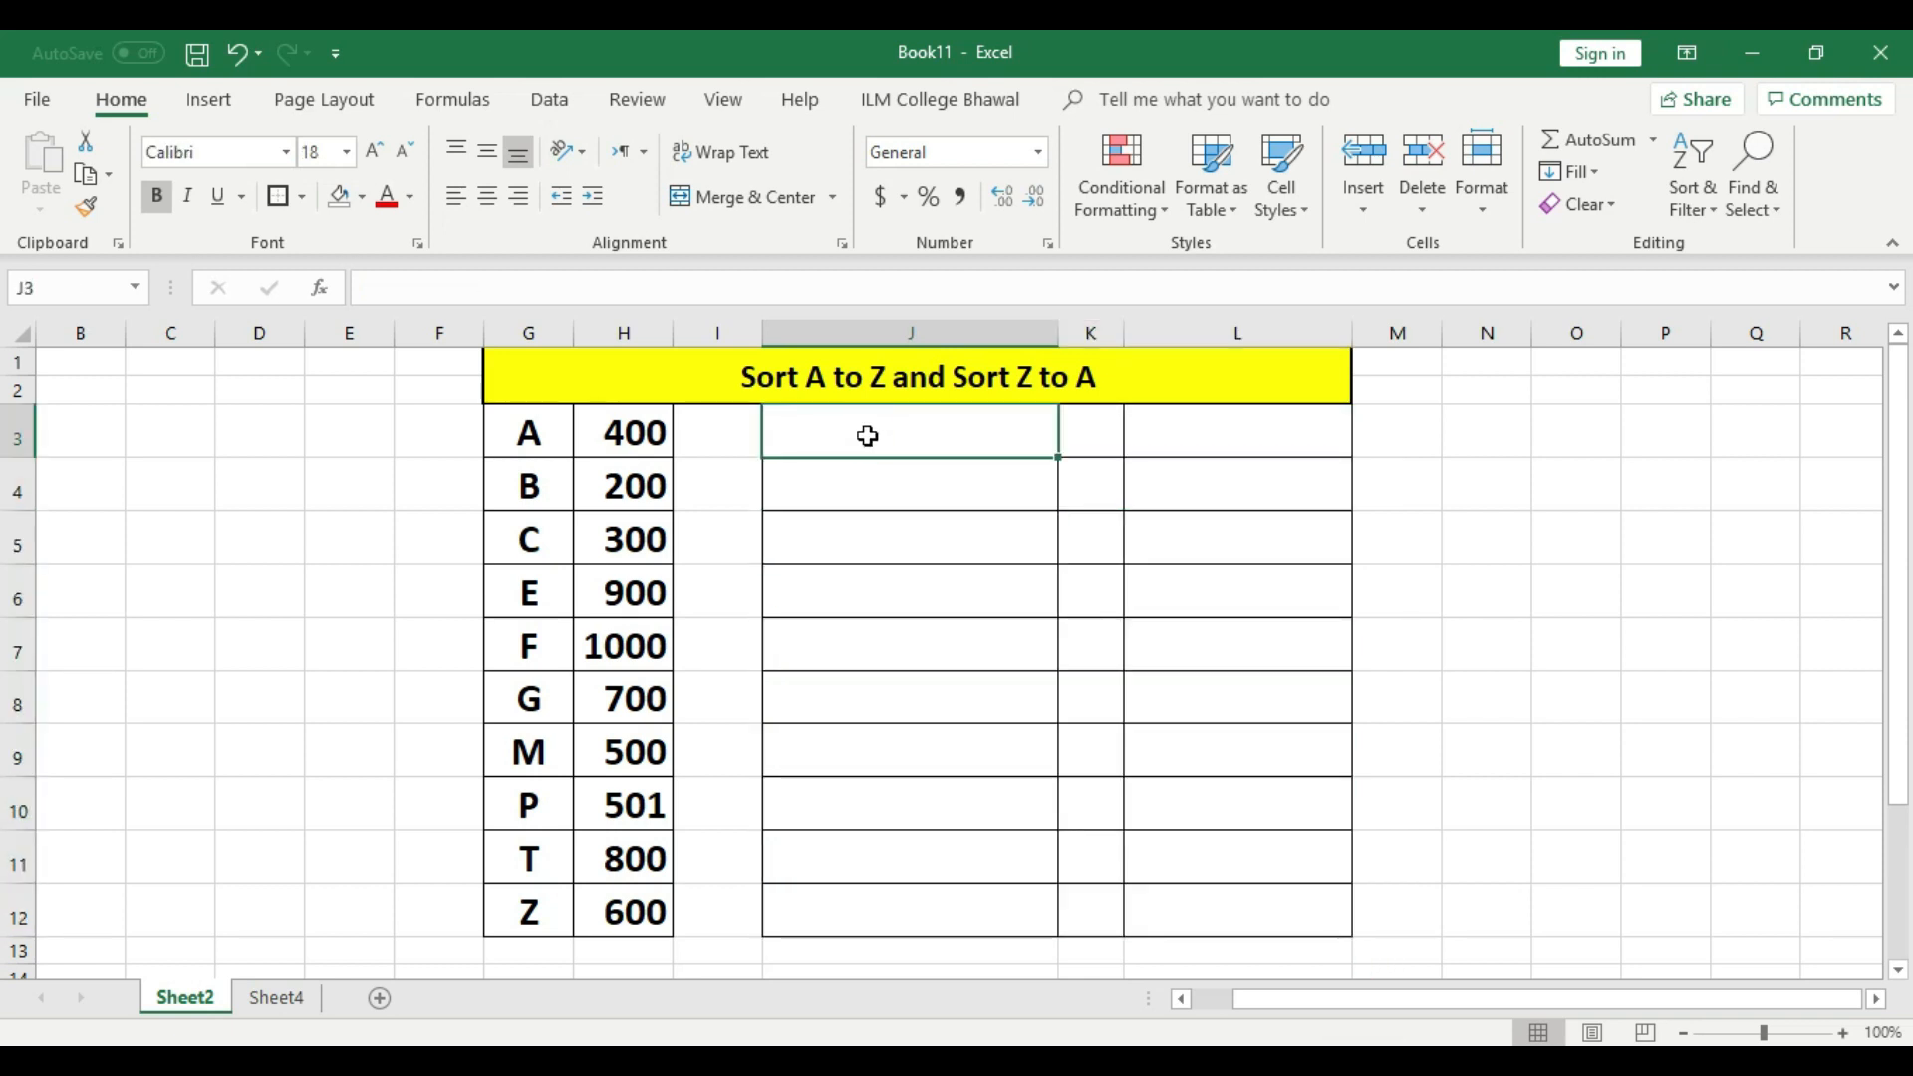
text(Arsalan)
key(Return)
text(Ijaz)
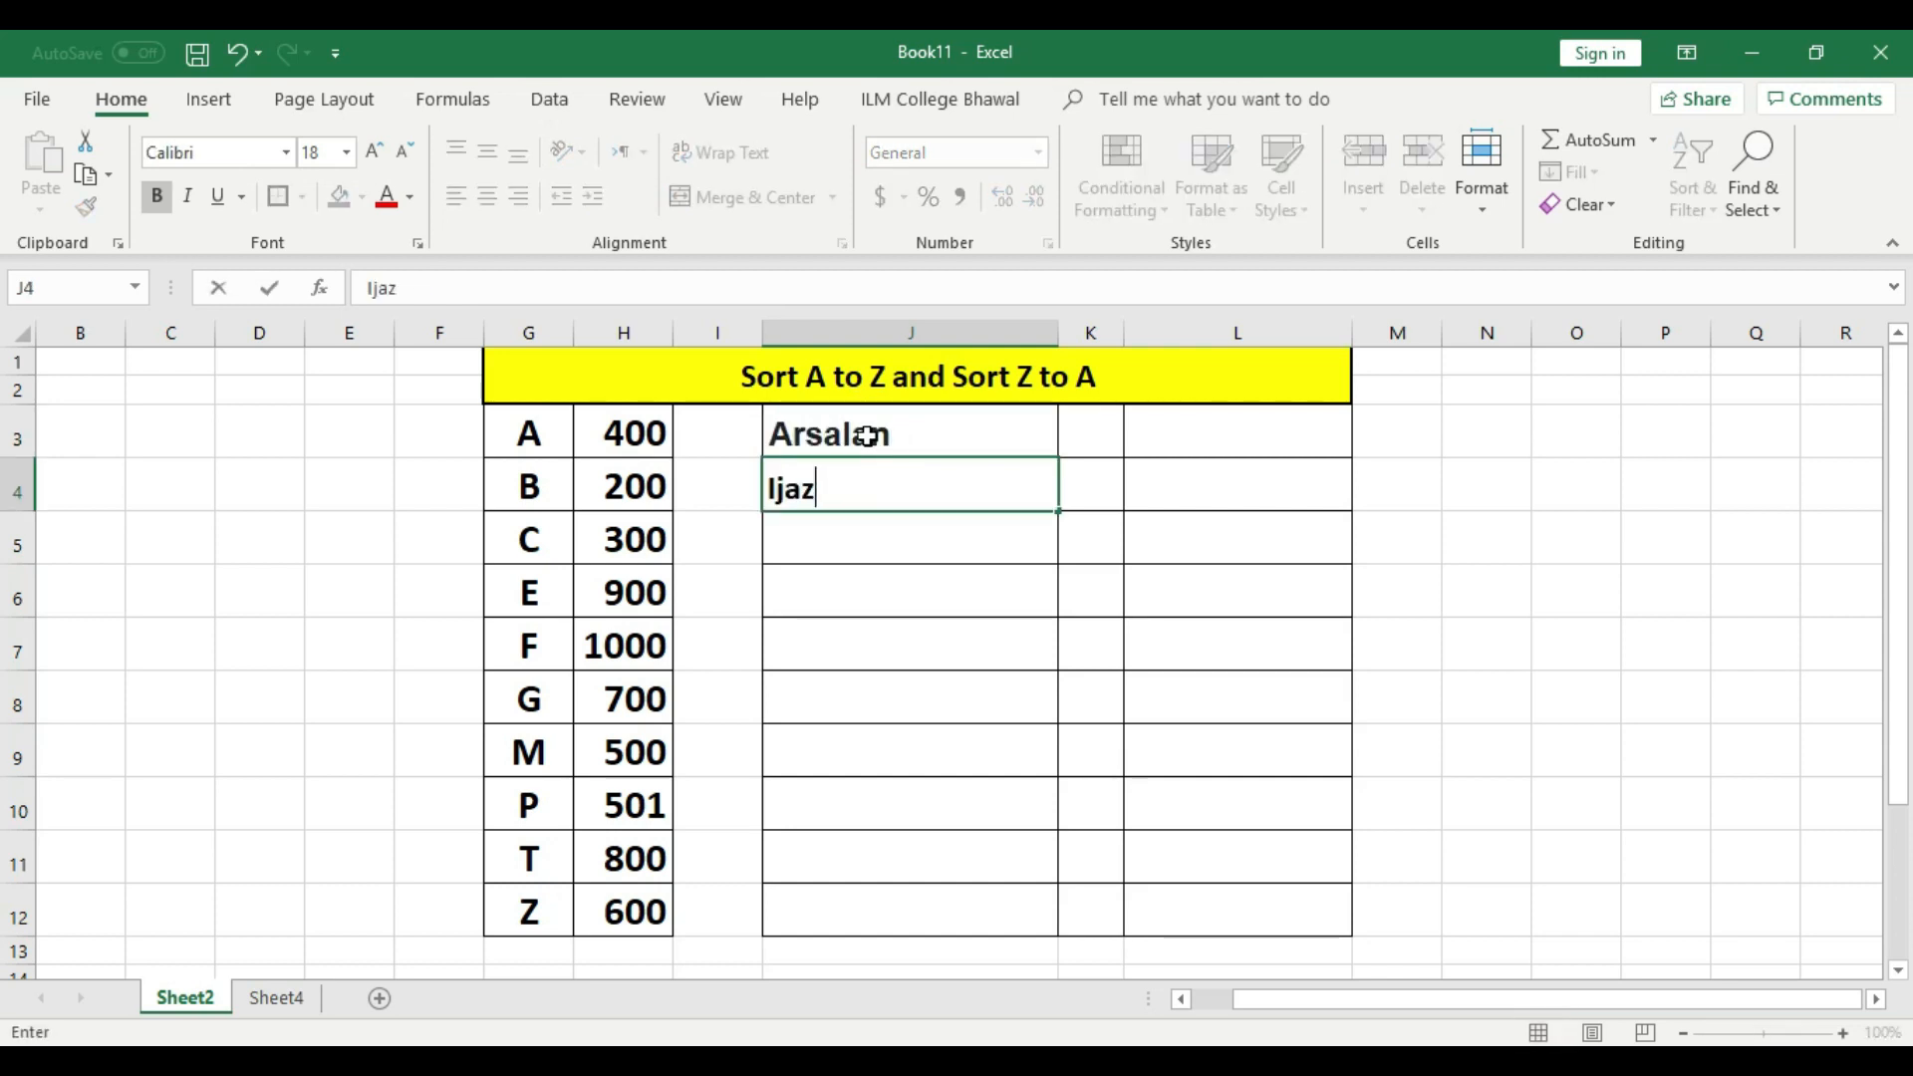
key(Tab)
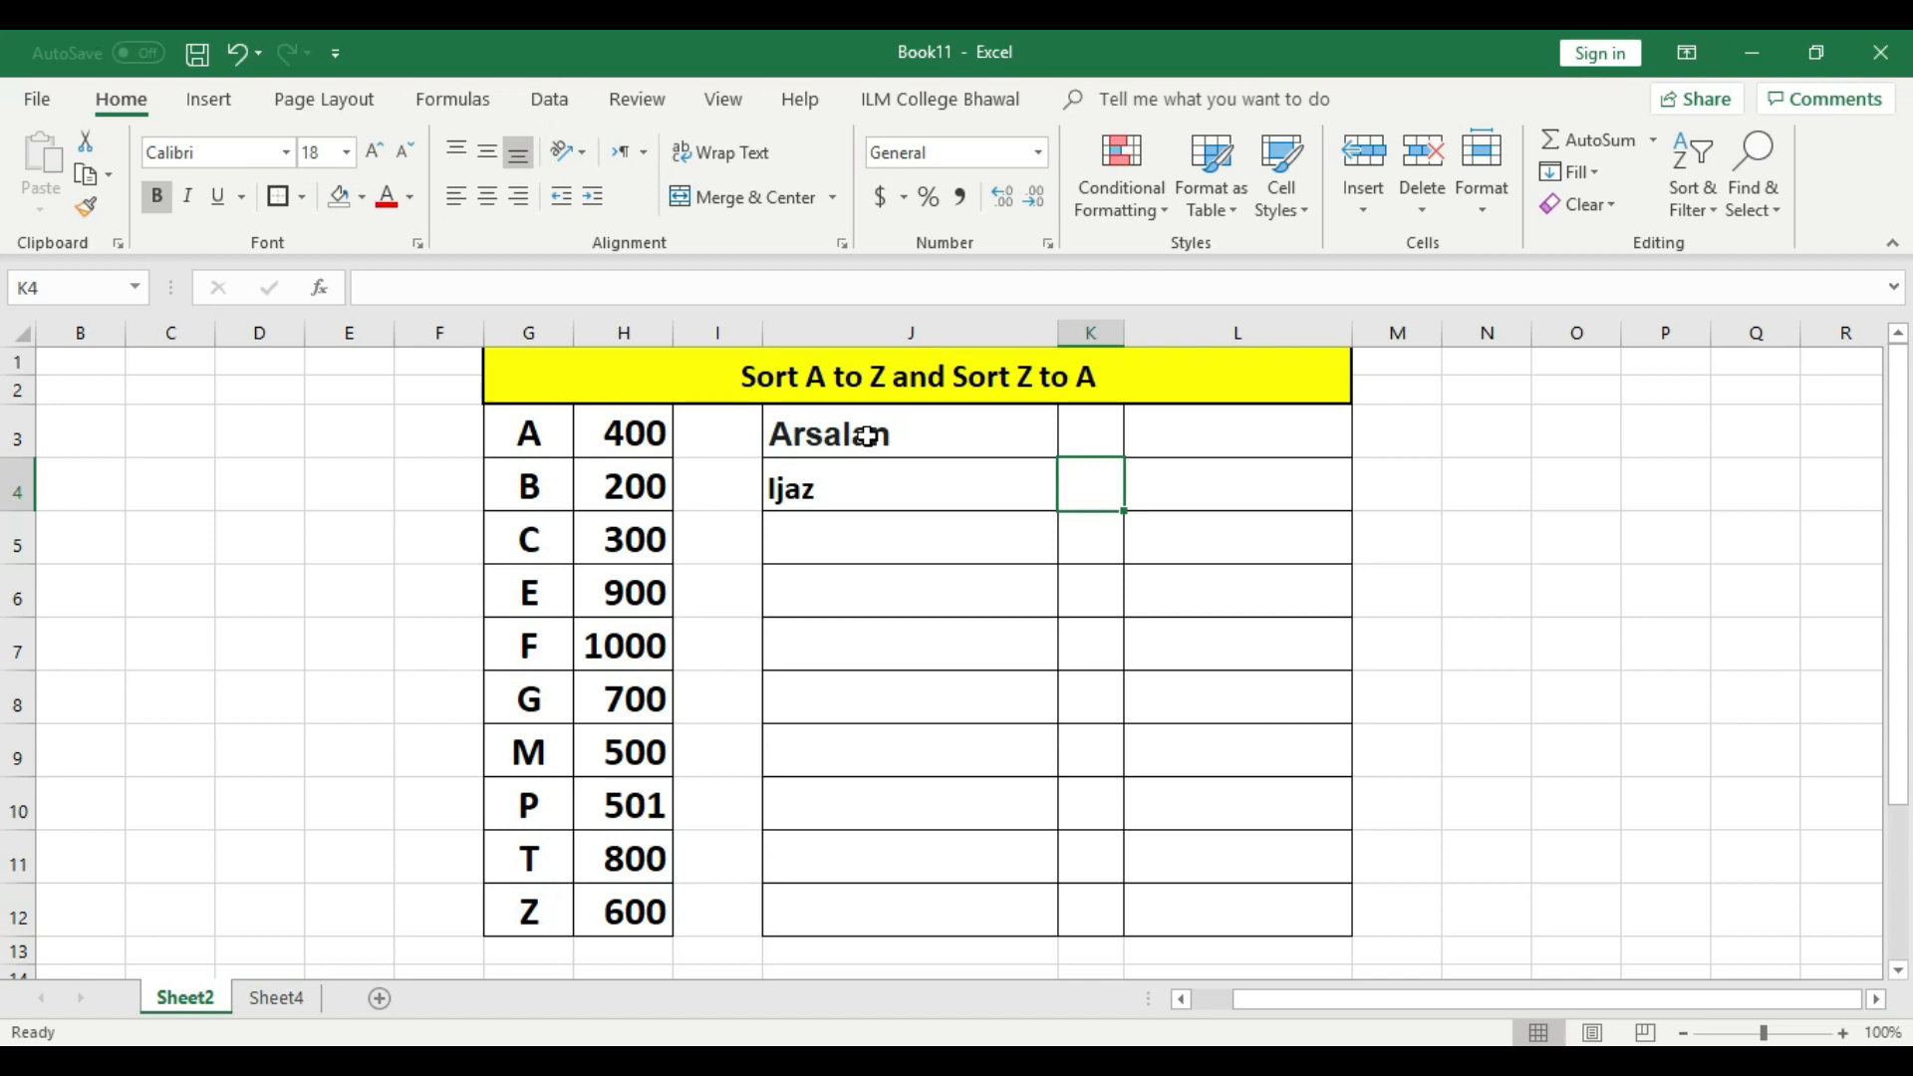
key(Up)
text(50)
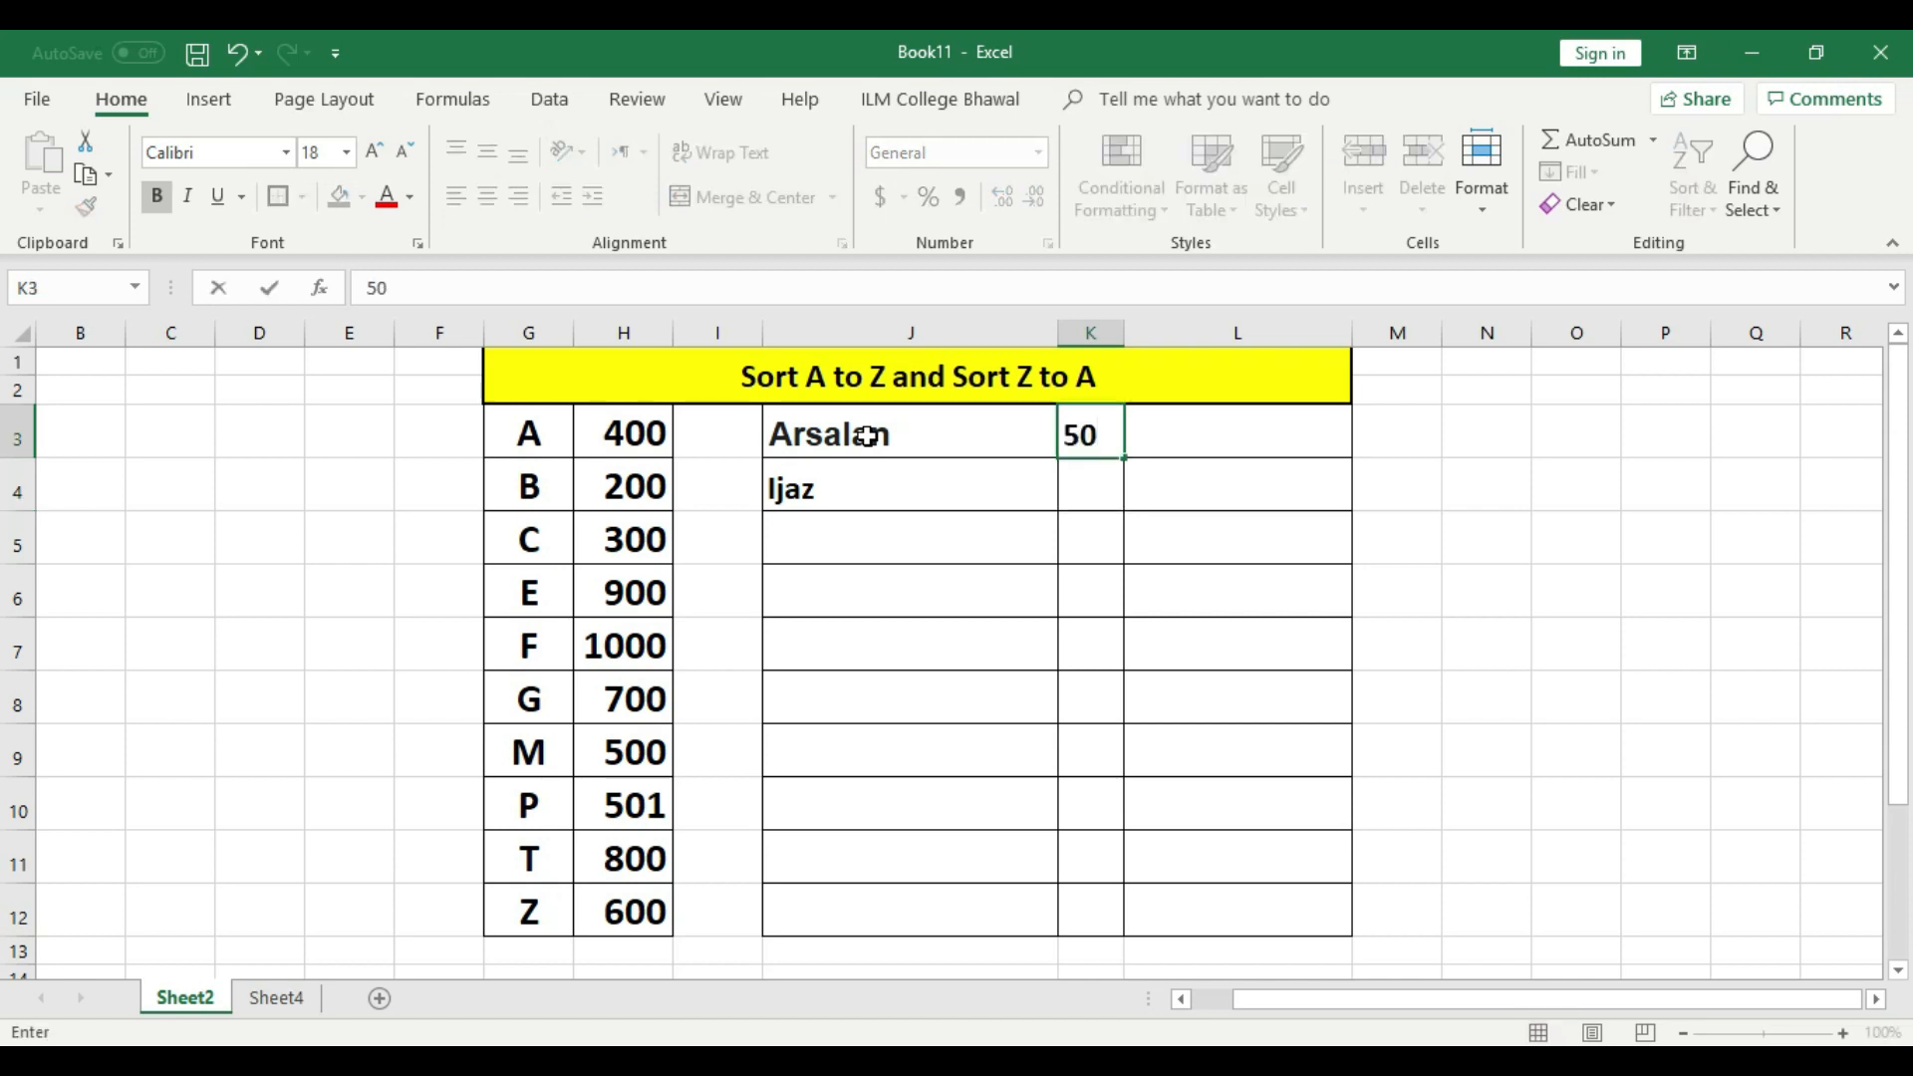
key(Tab)
text(80)
key(Return)
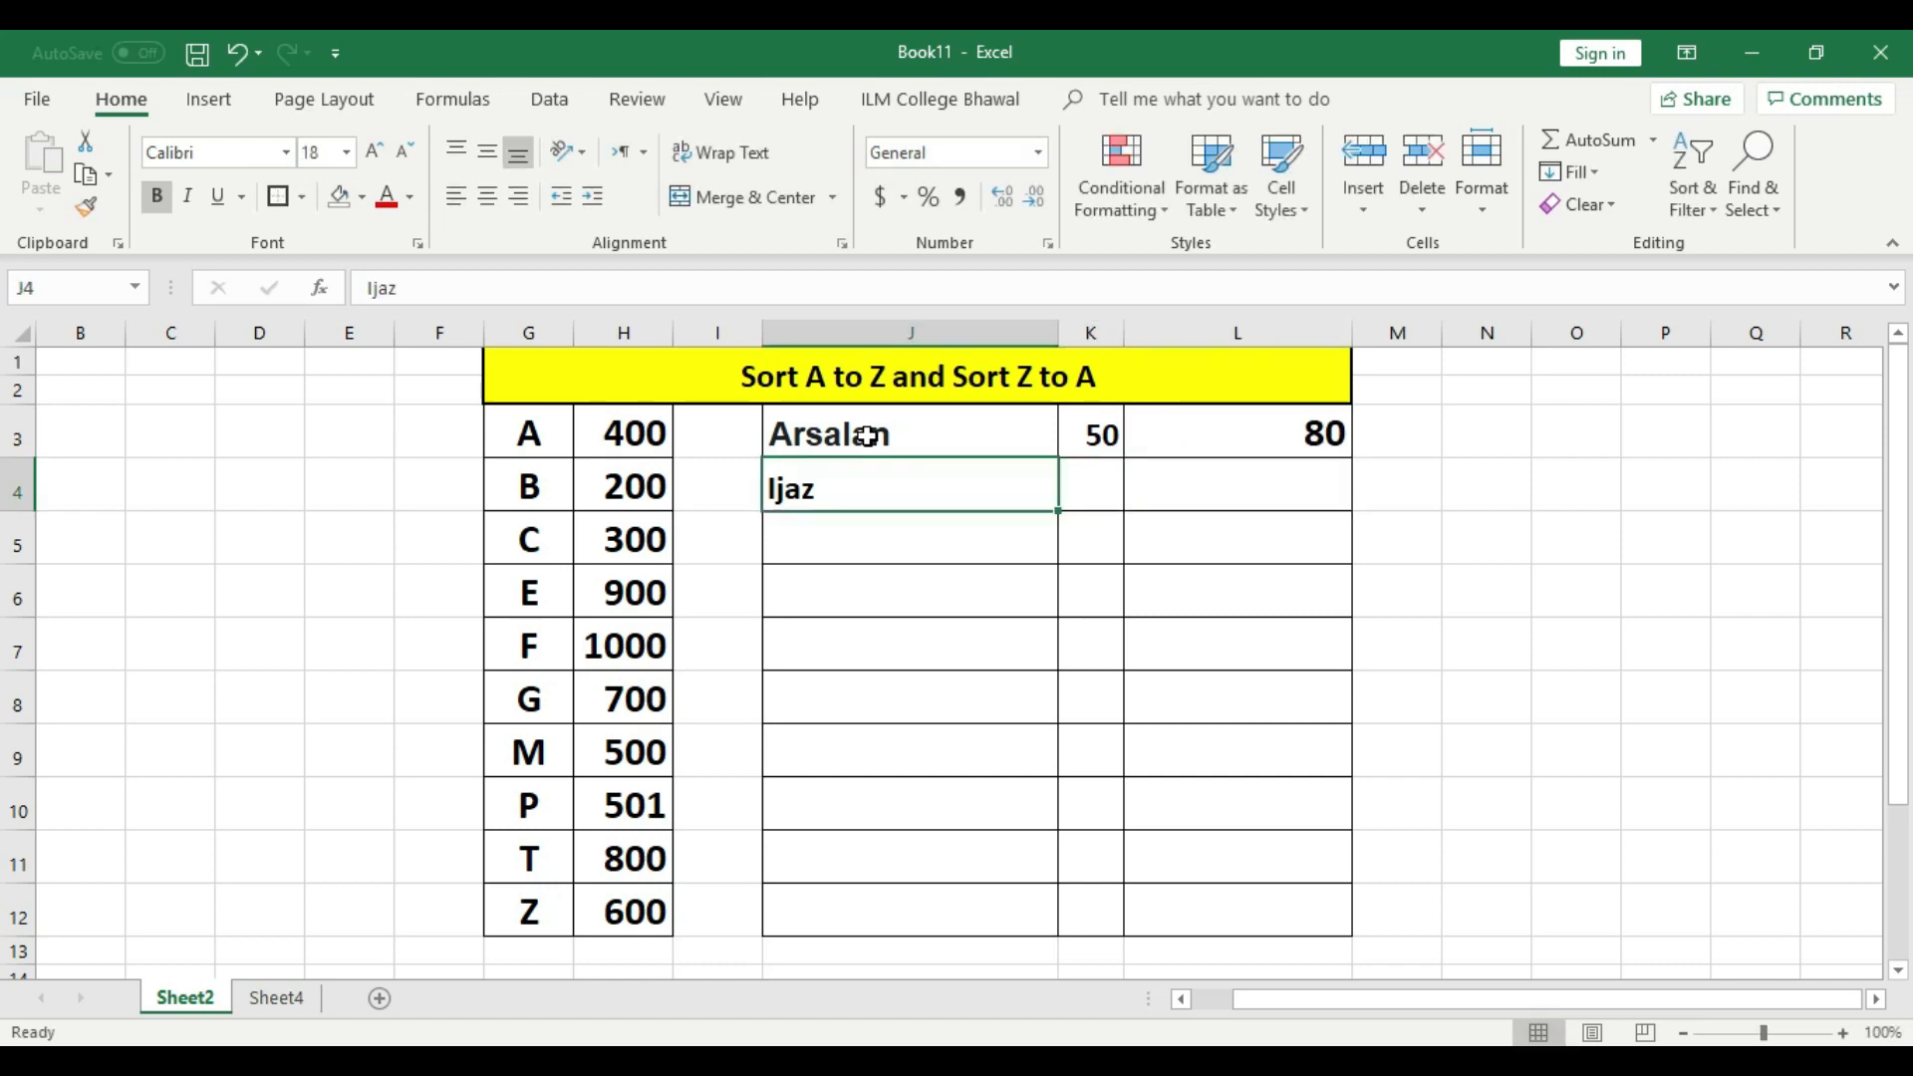
Fill in the second row's numbers with 90 in K4 and 30 in L4.
text(90)
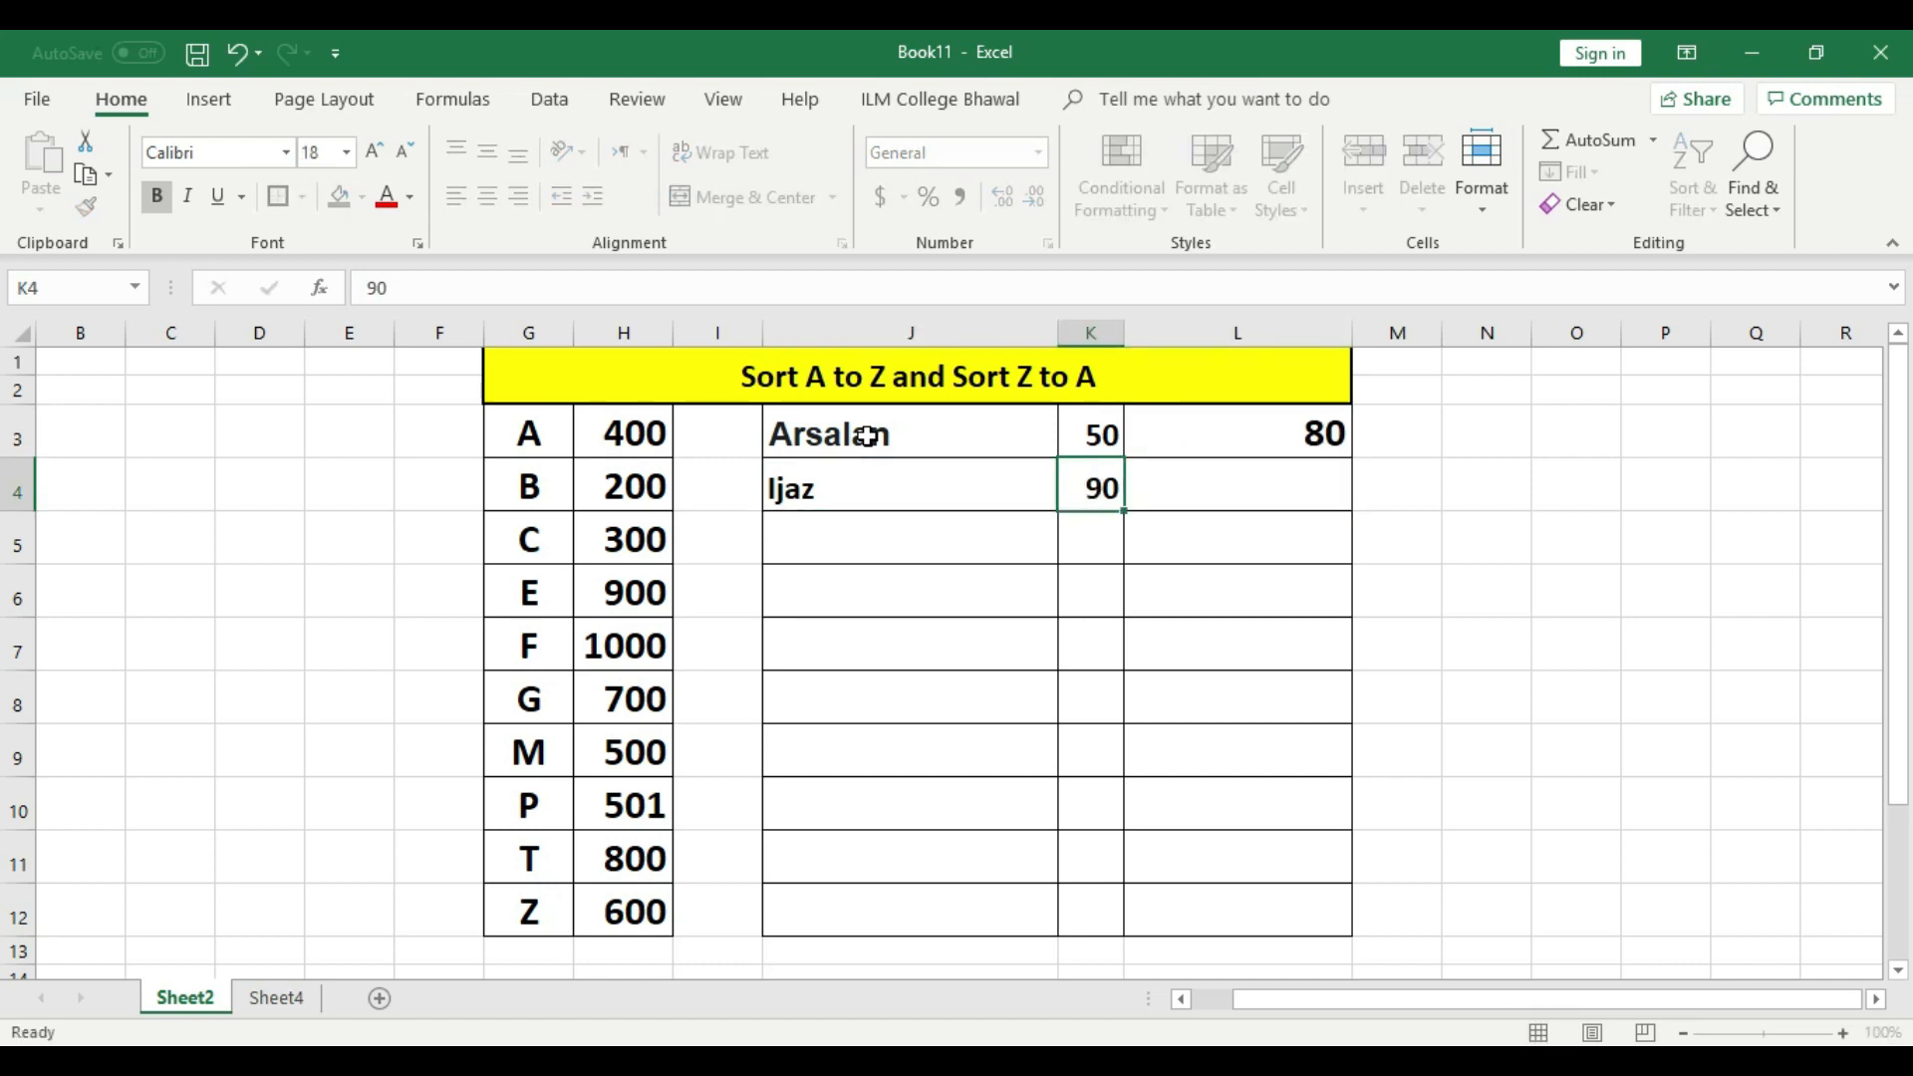
key(Tab)
text(30)
key(Return)
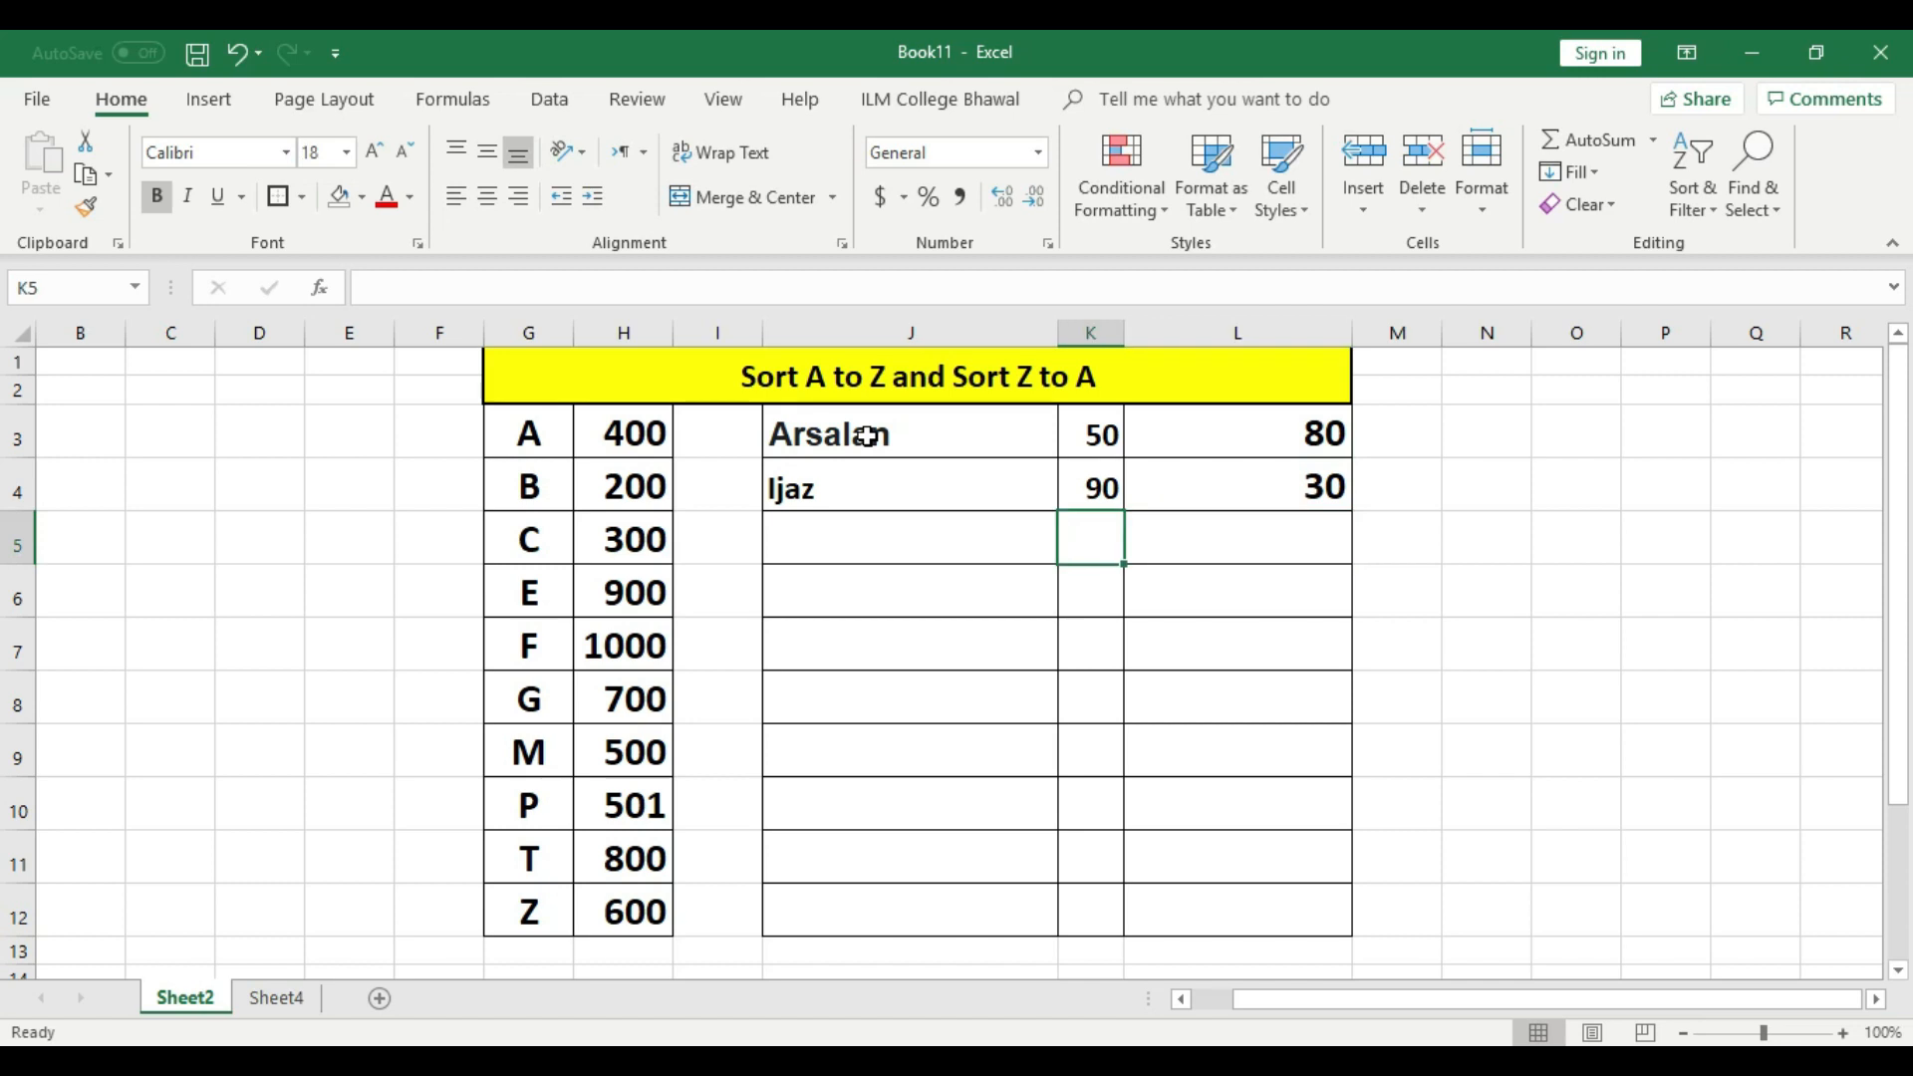
Add a third record with a sample first name in J5, 75 in K5 and 35 in L5.
key(Left)
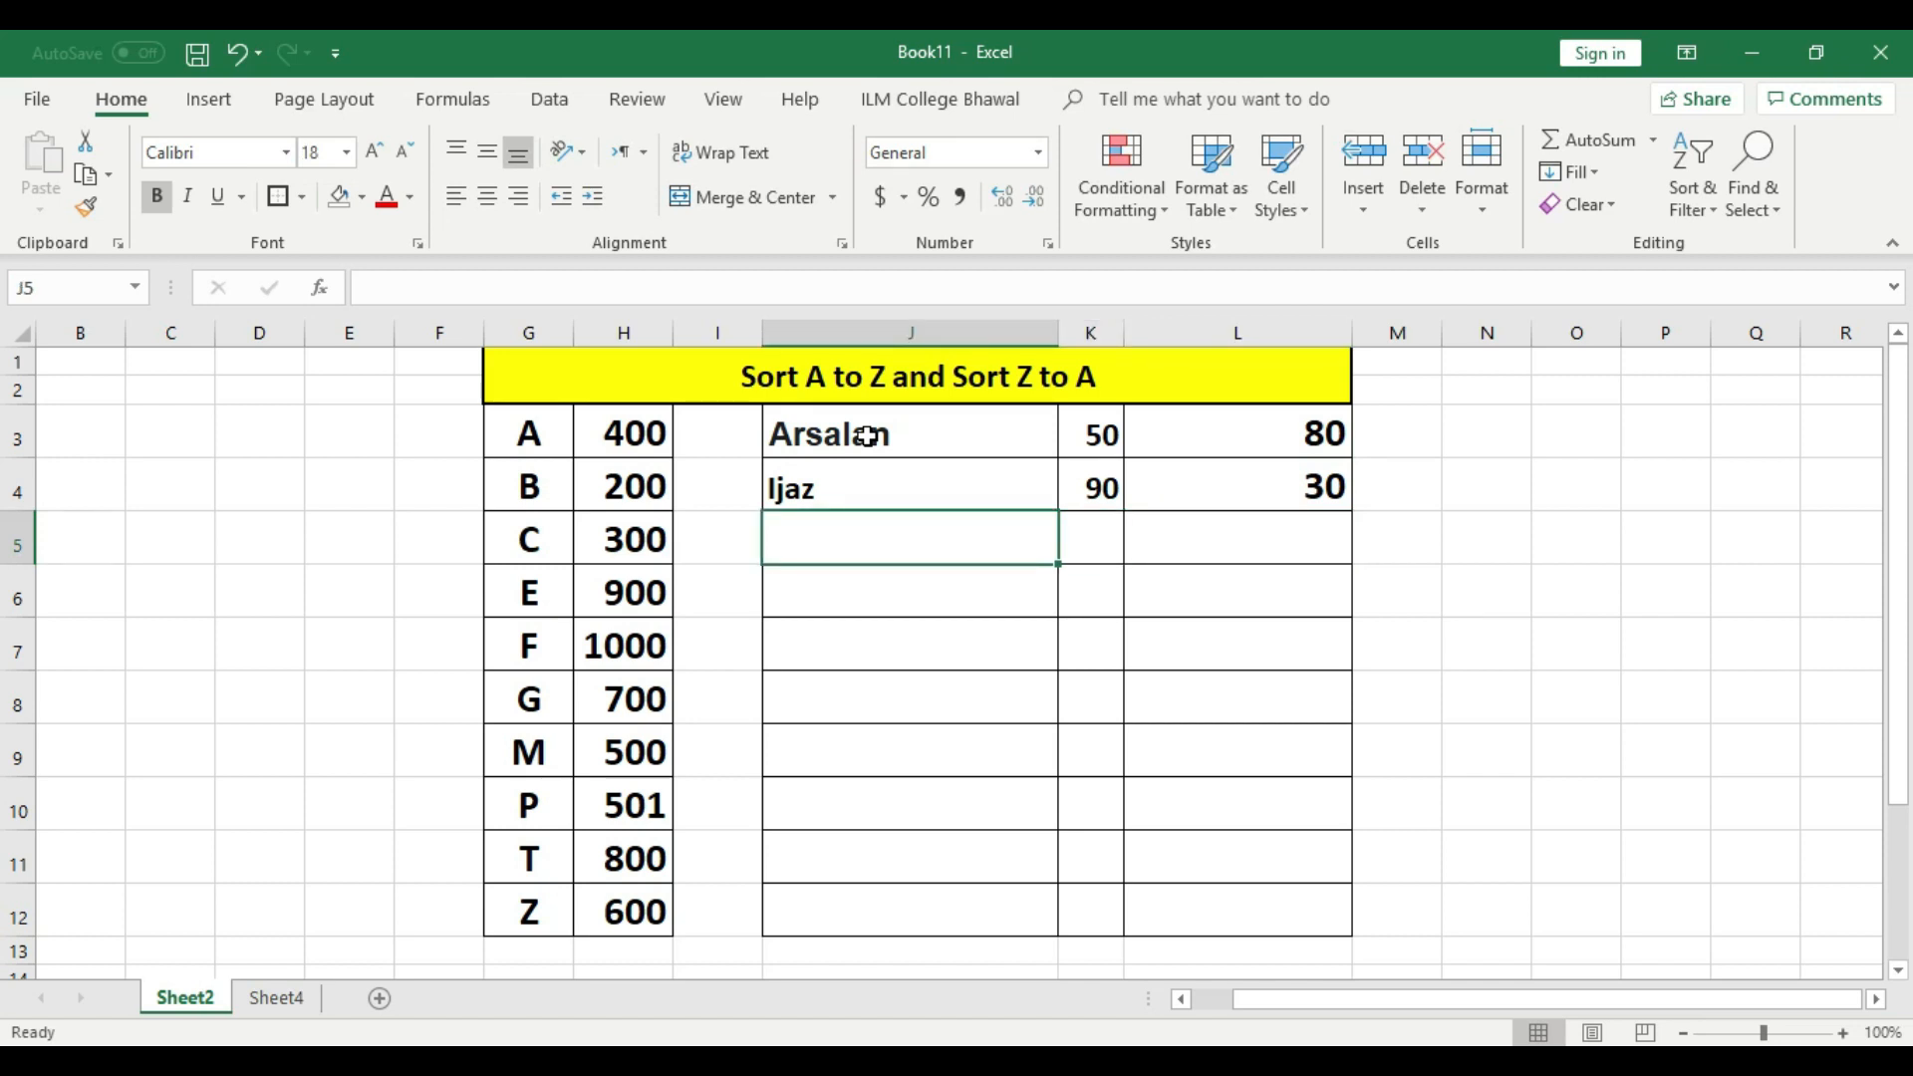
text(Faizan)
key(Tab)
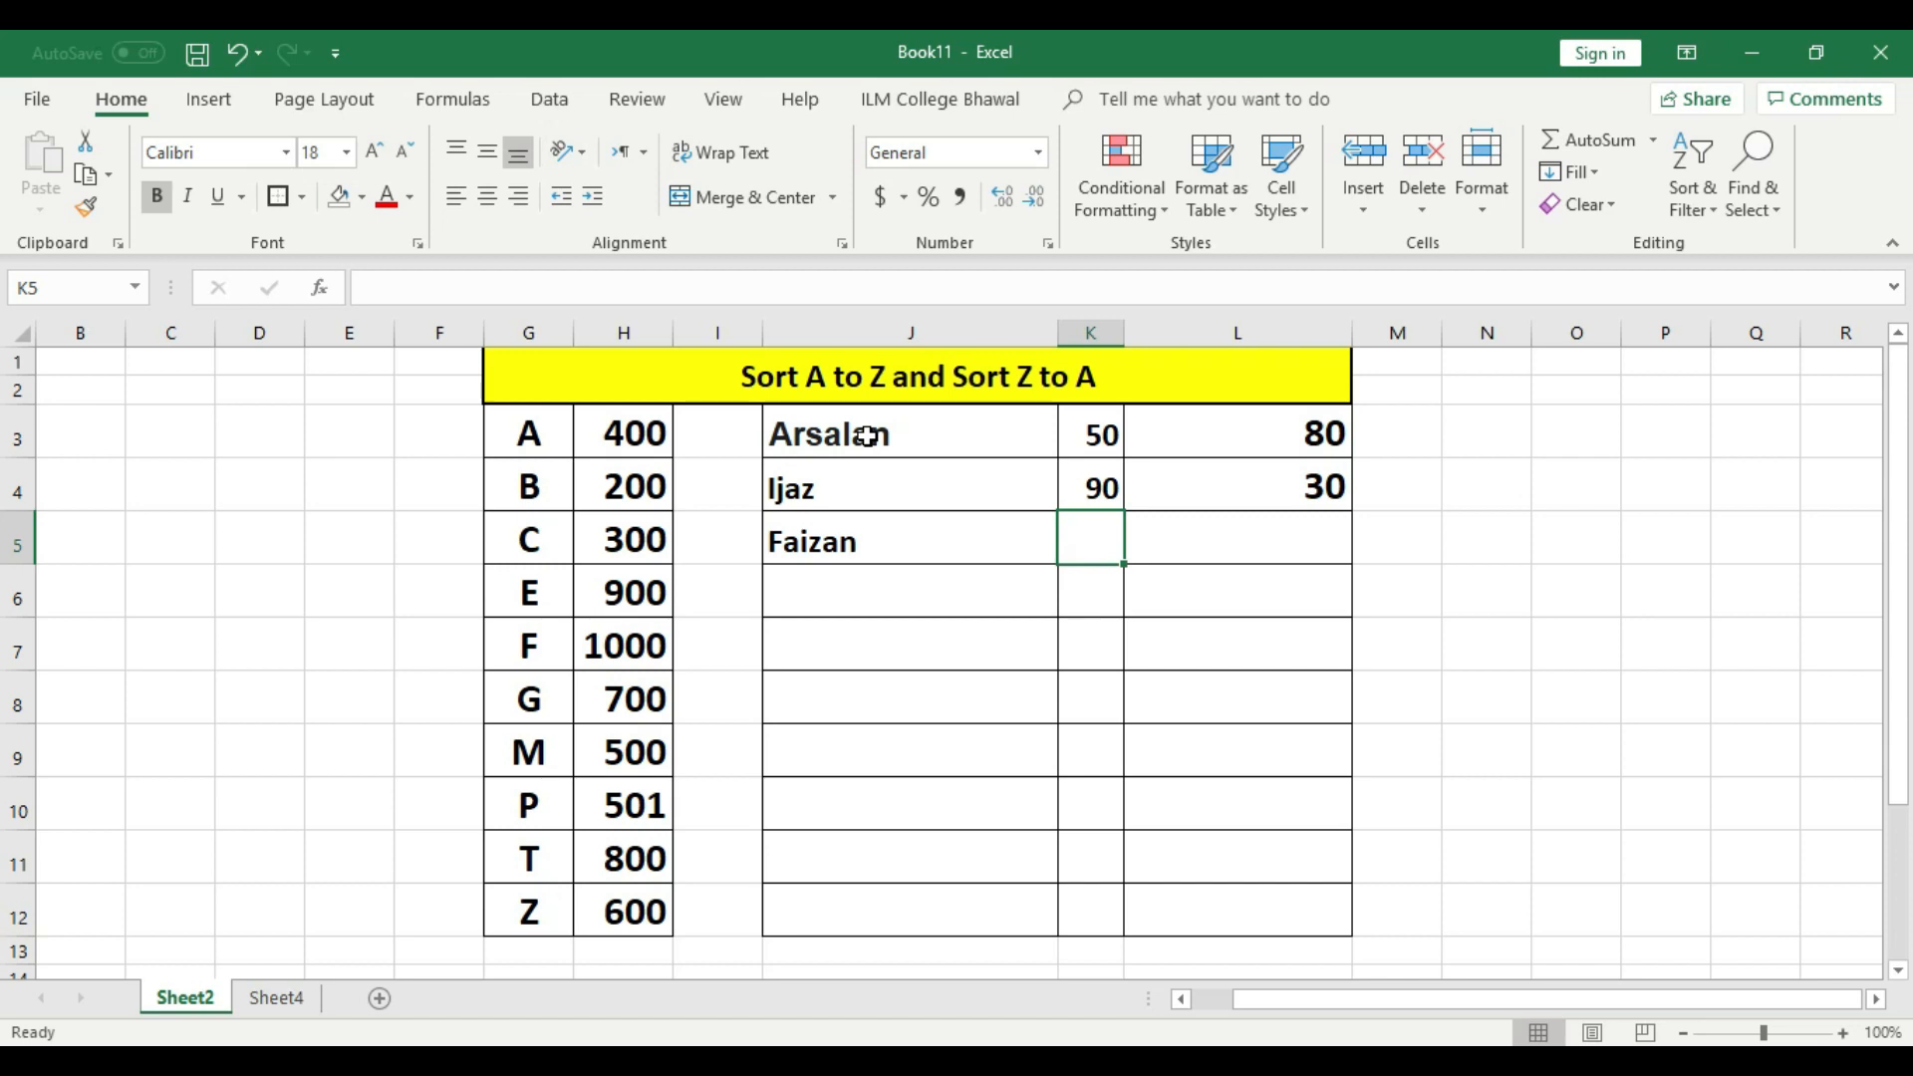
text(75)
key(Tab)
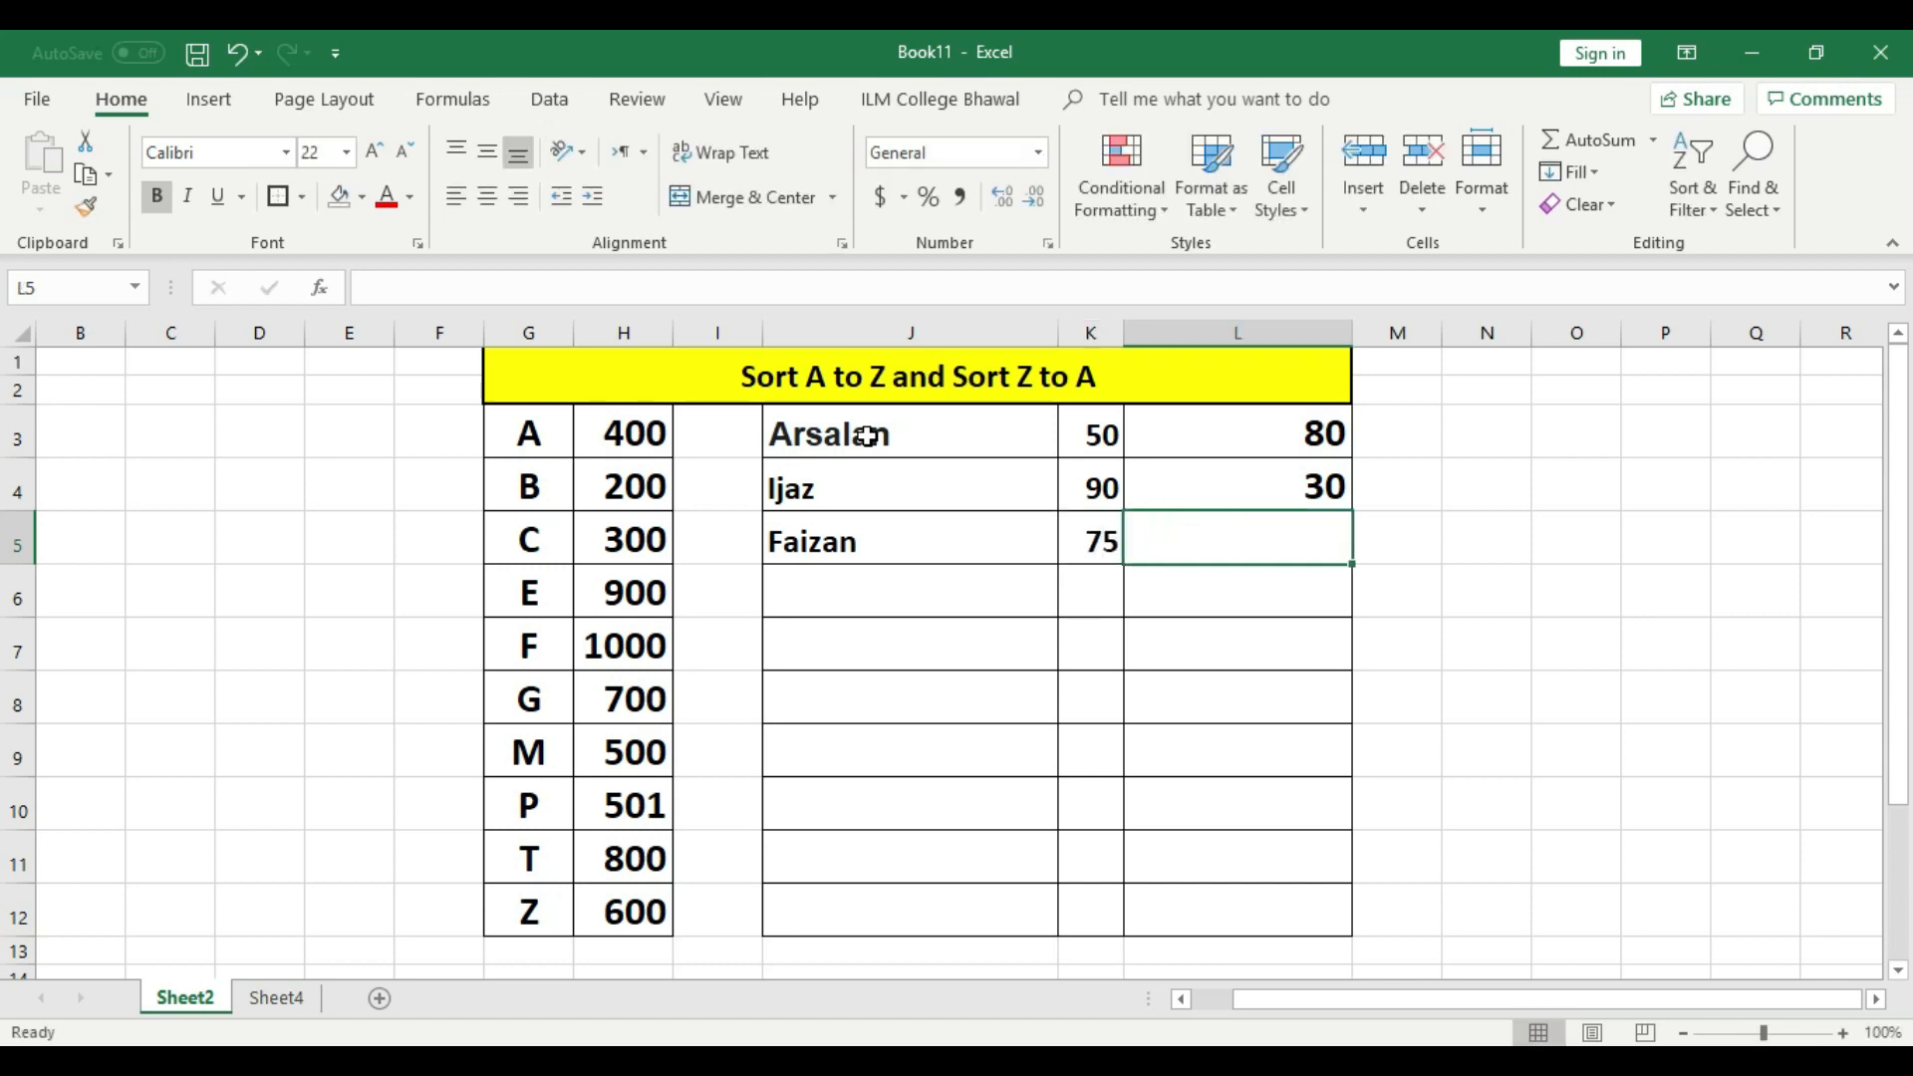
text(35)
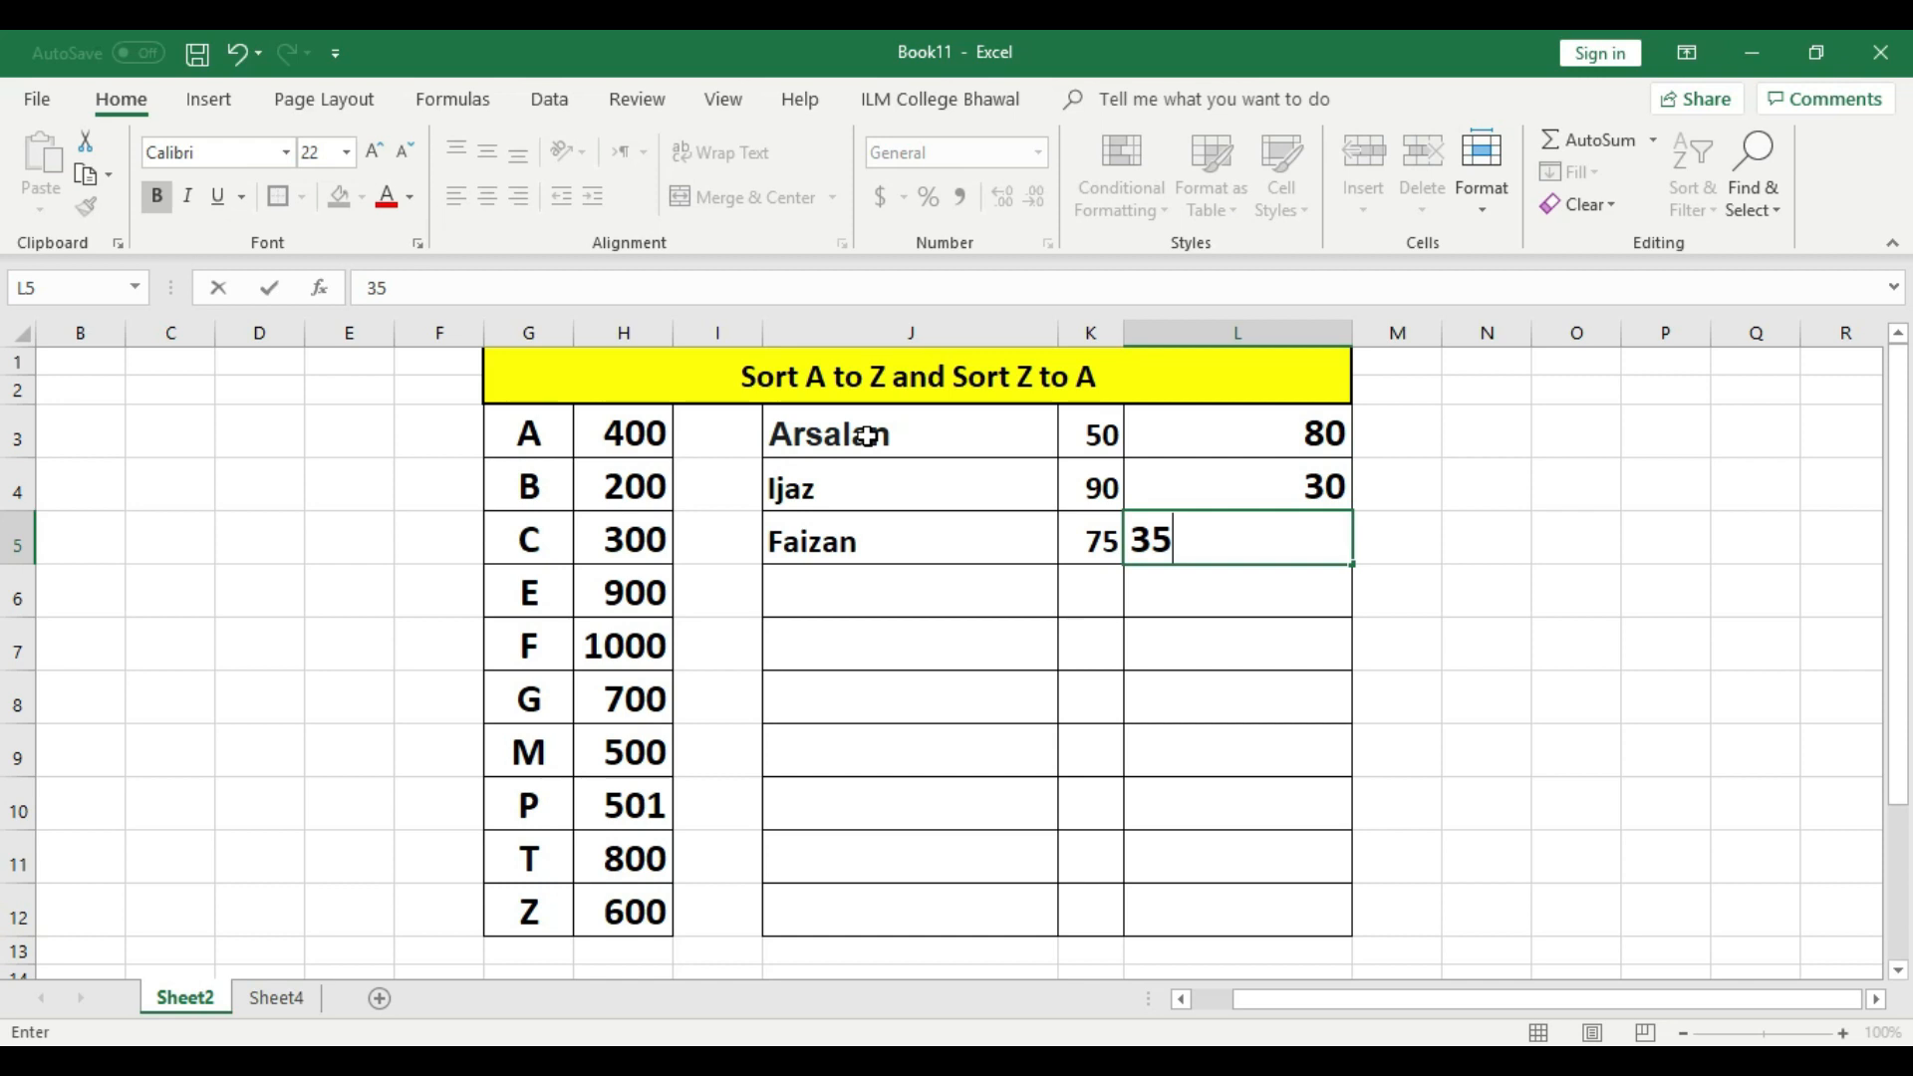
click(1160, 625)
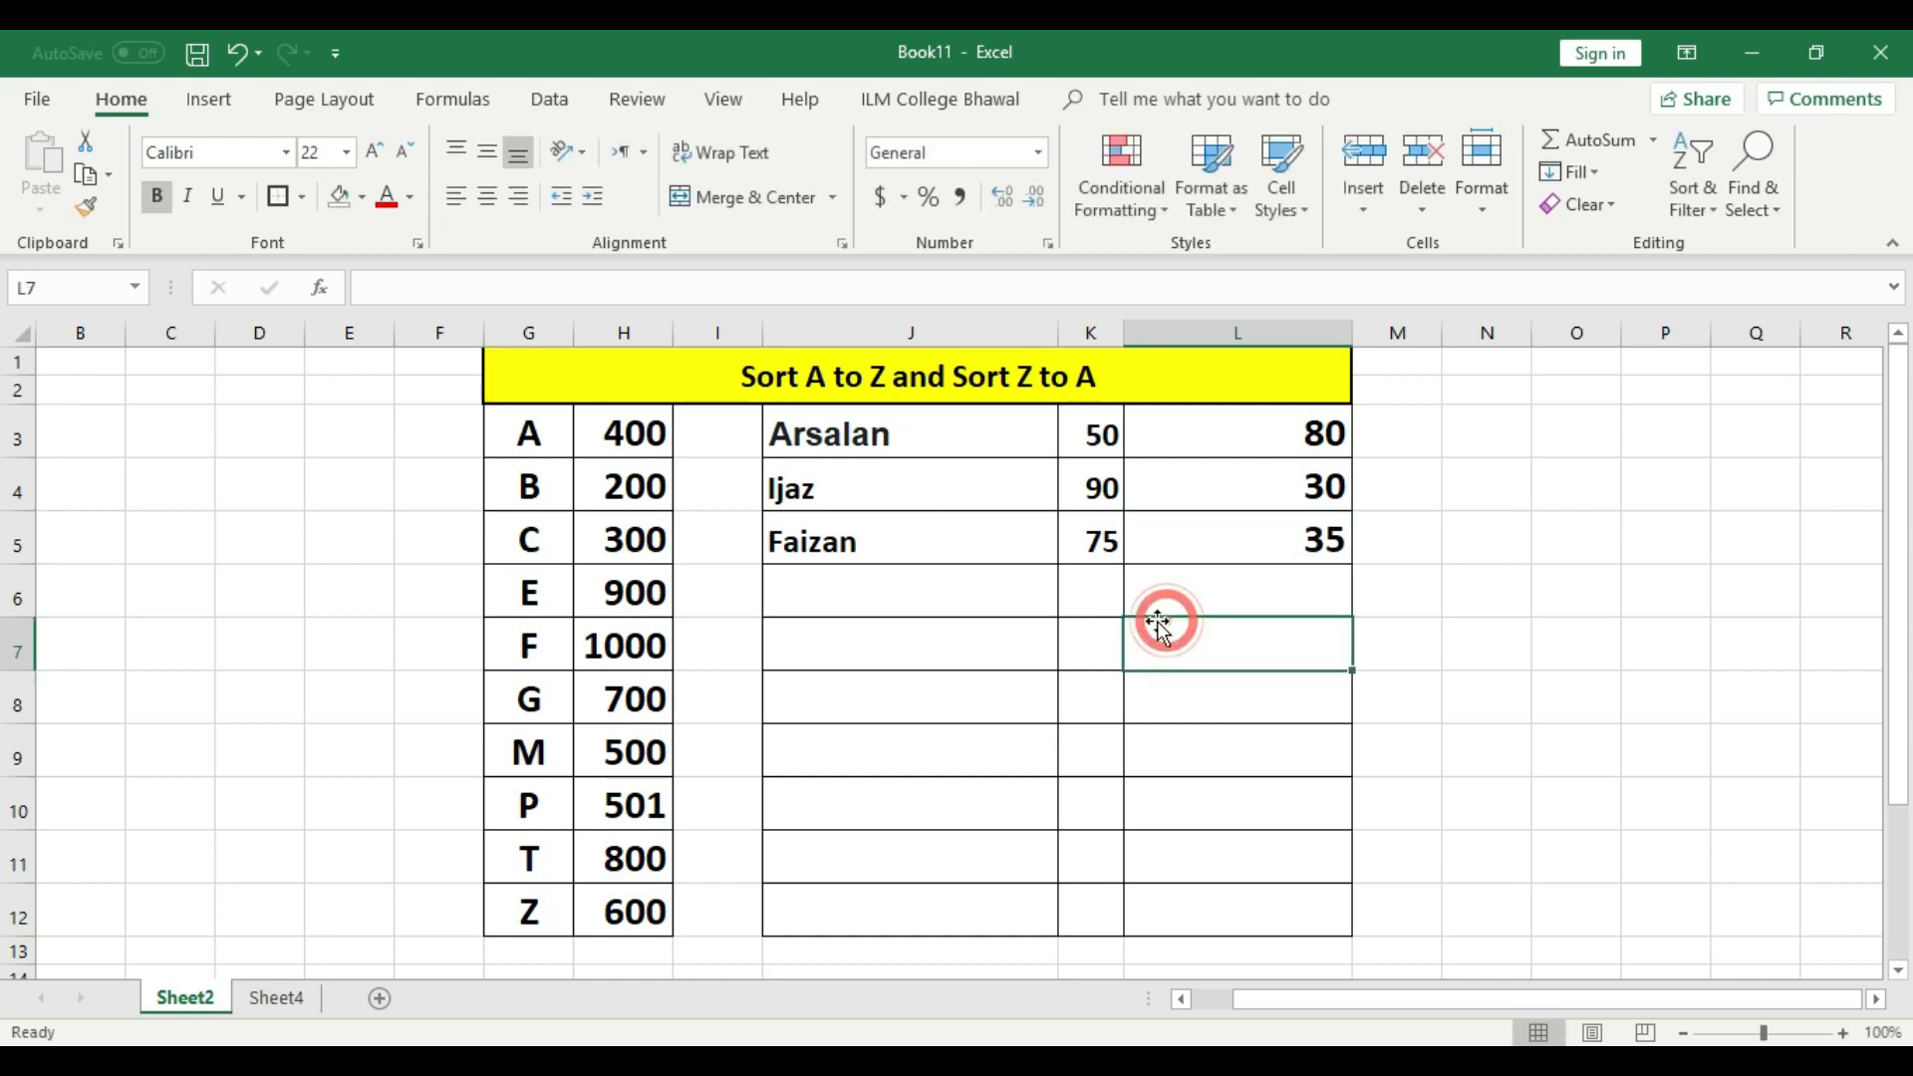
Delete the entire sheet row 3, including its entries in both tables.
right_click(18, 434)
click(120, 655)
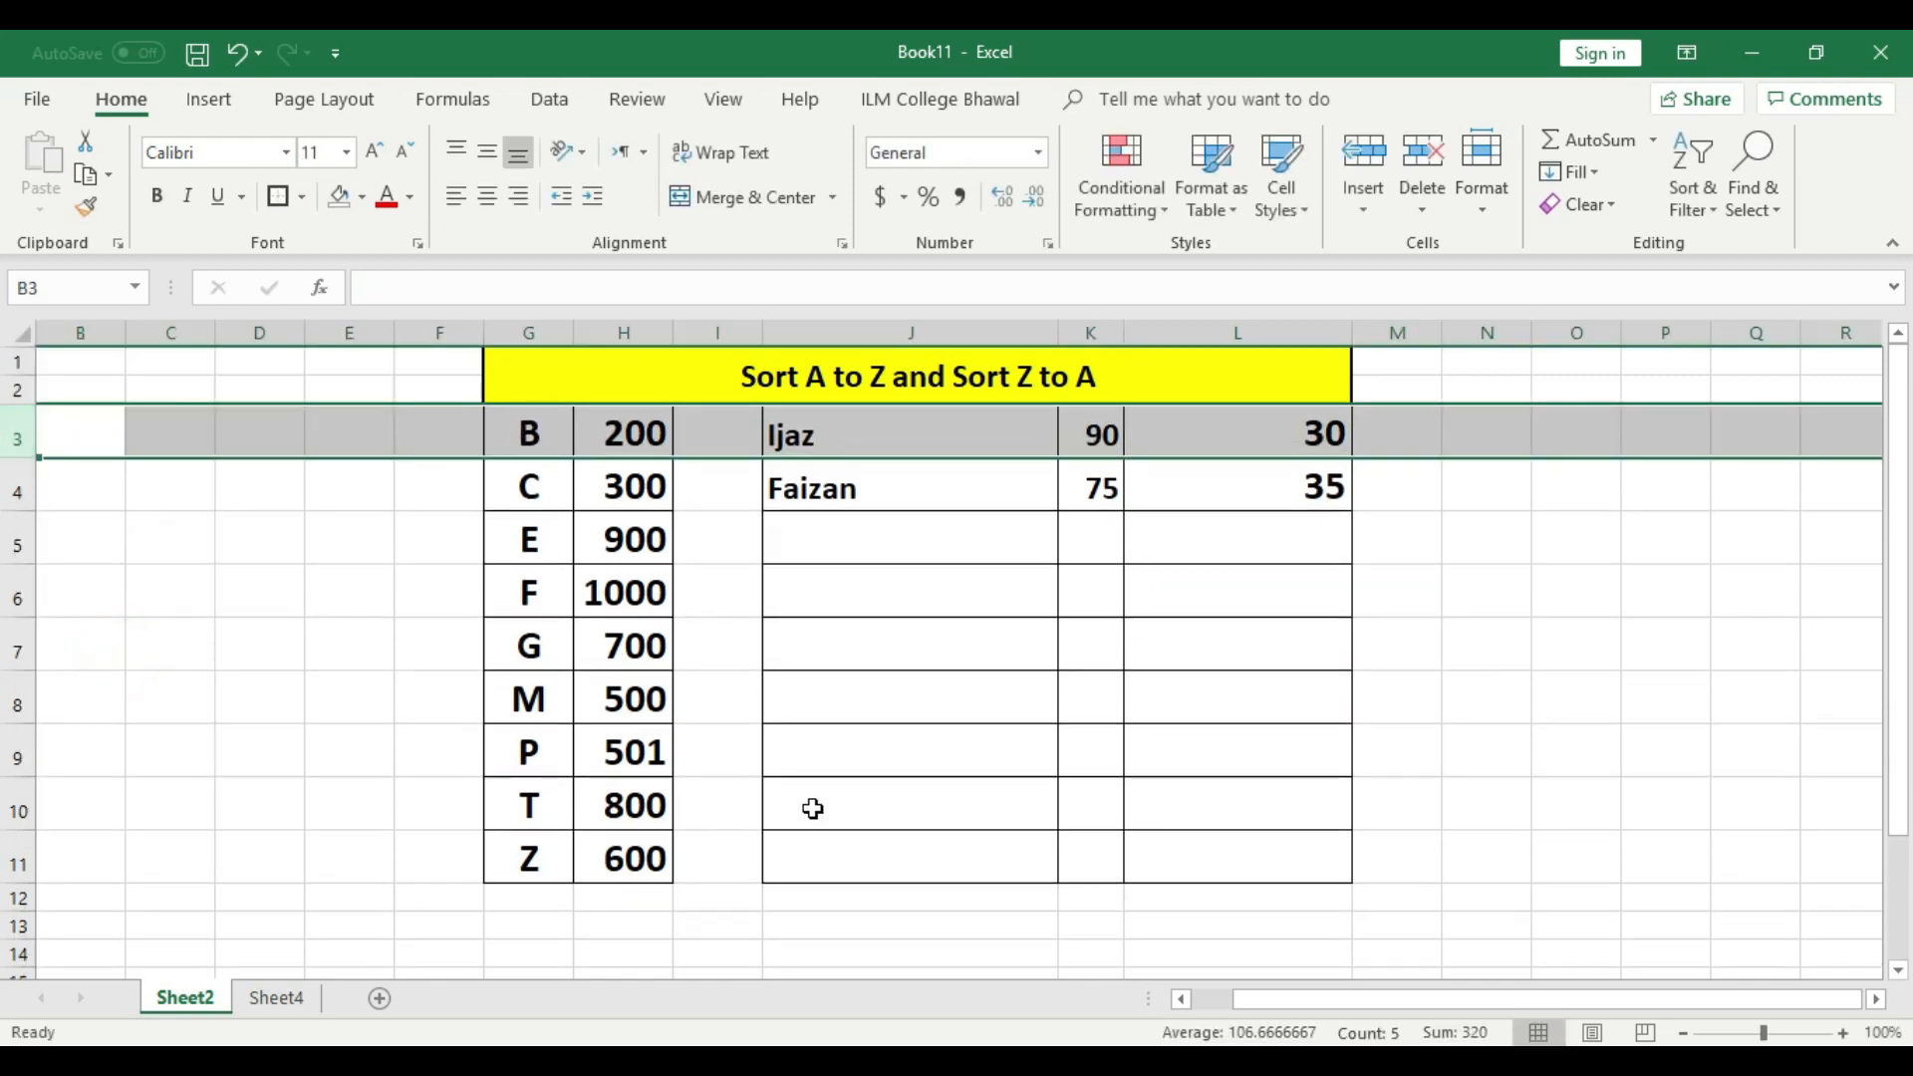
Re-enter the deleted record's first name in J5, with 50 in K5 and 70 in L5.
click(1843, 1032)
click(1843, 1032)
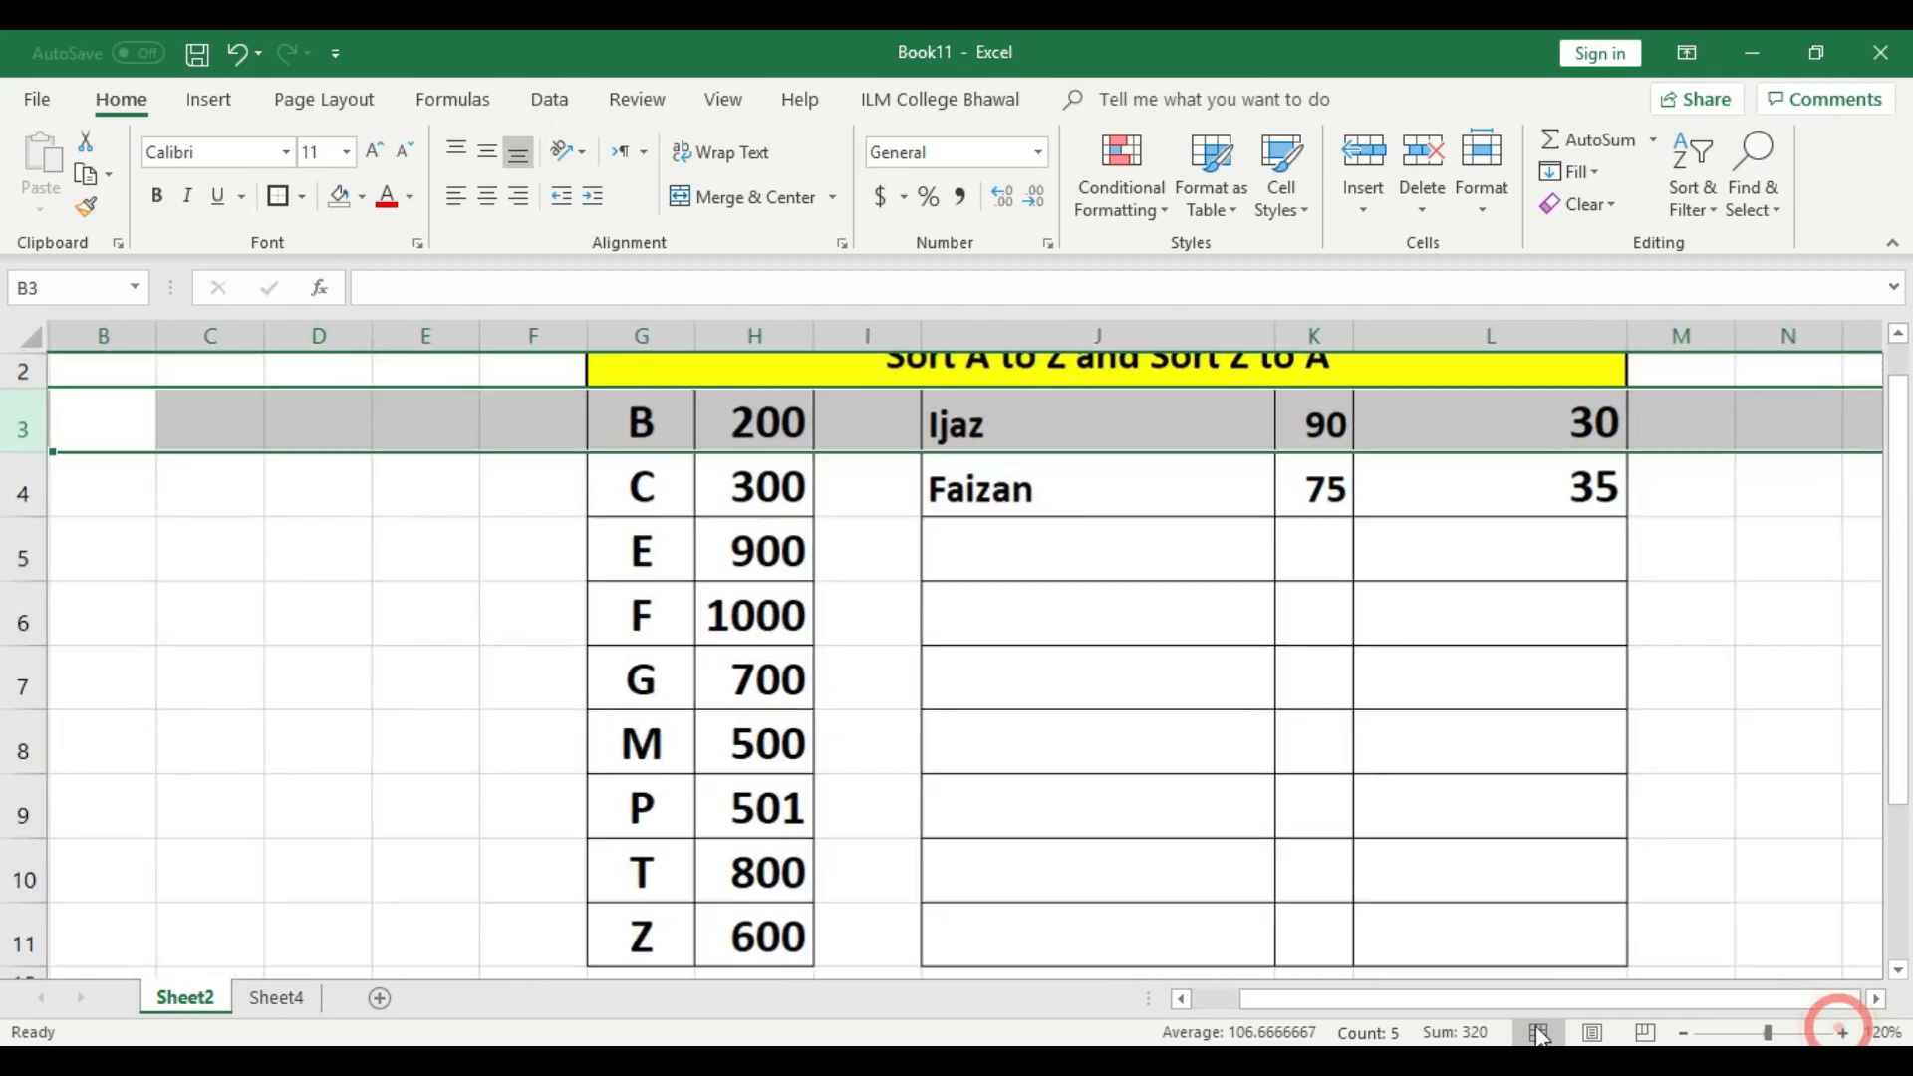
drag(1542, 1005, 1584, 996)
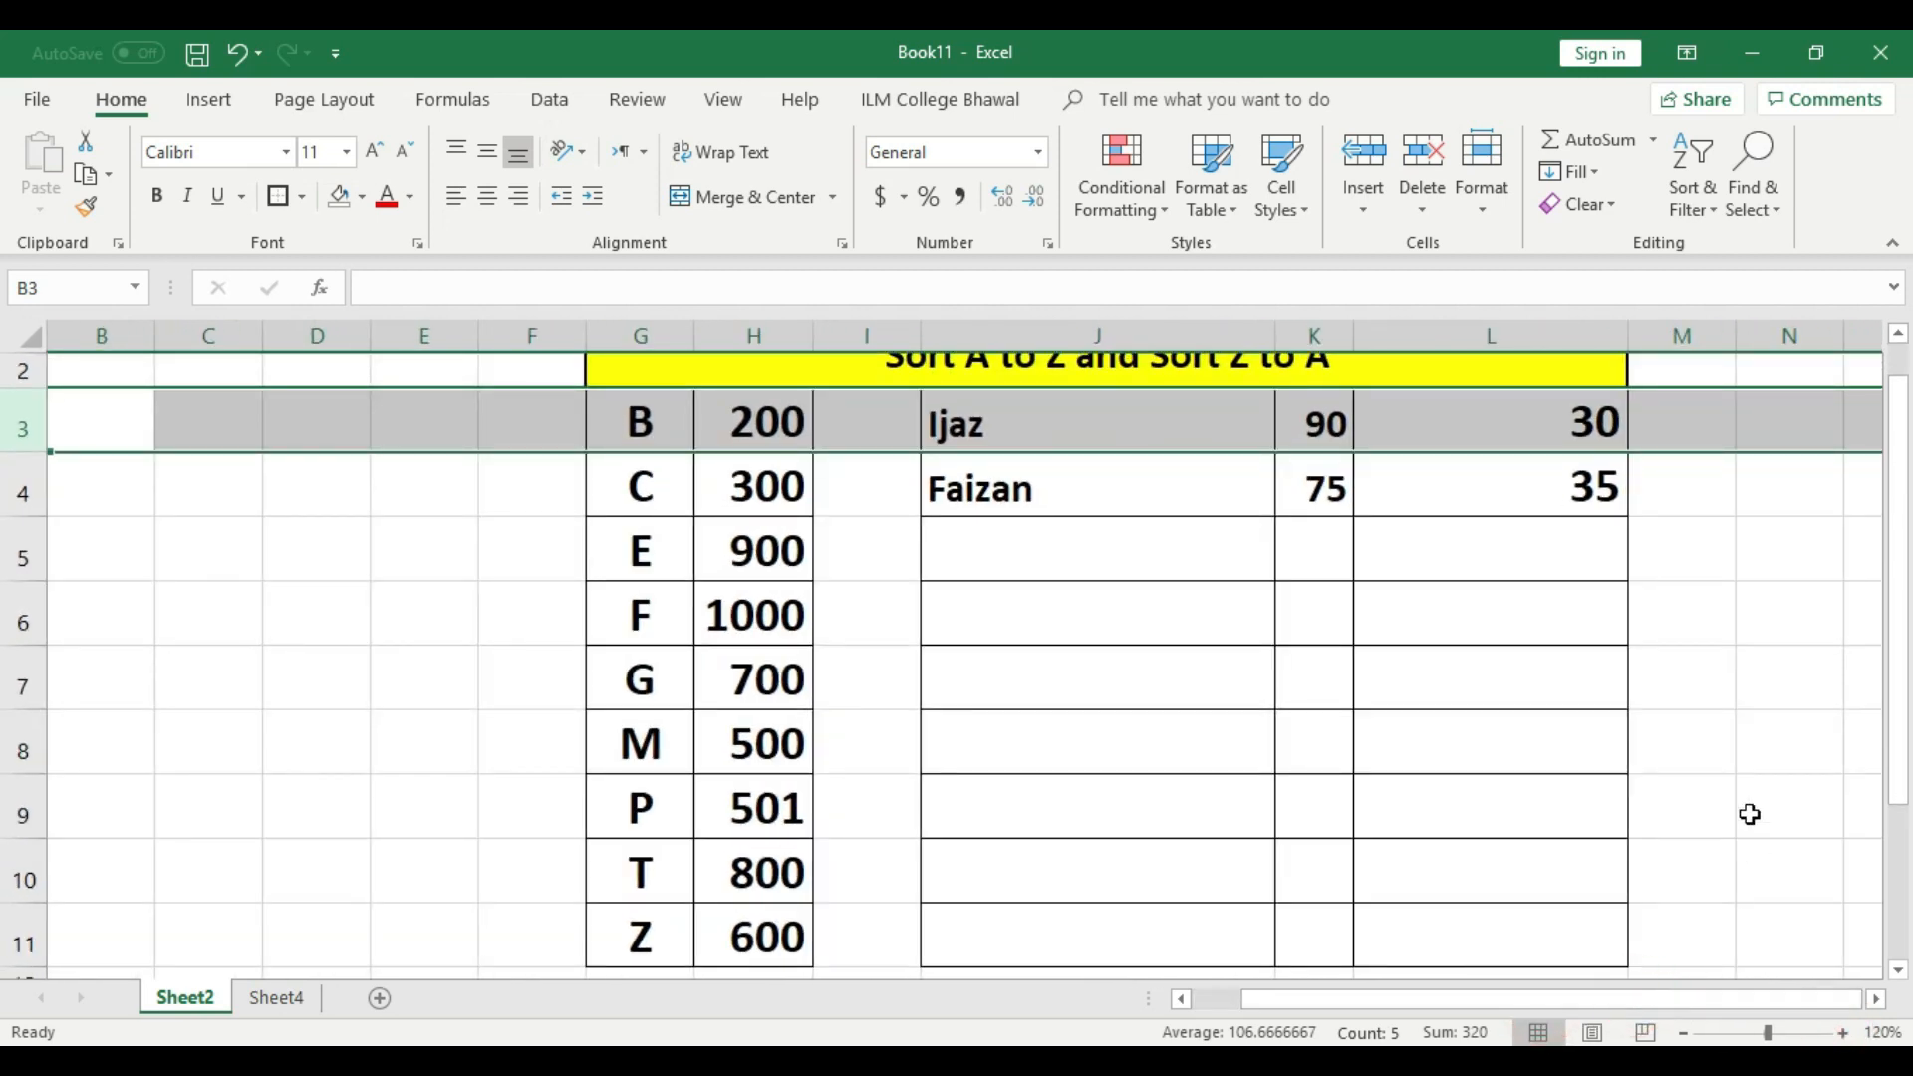
scroll(1754, 807, up, 1)
click(1783, 762)
click(1876, 999)
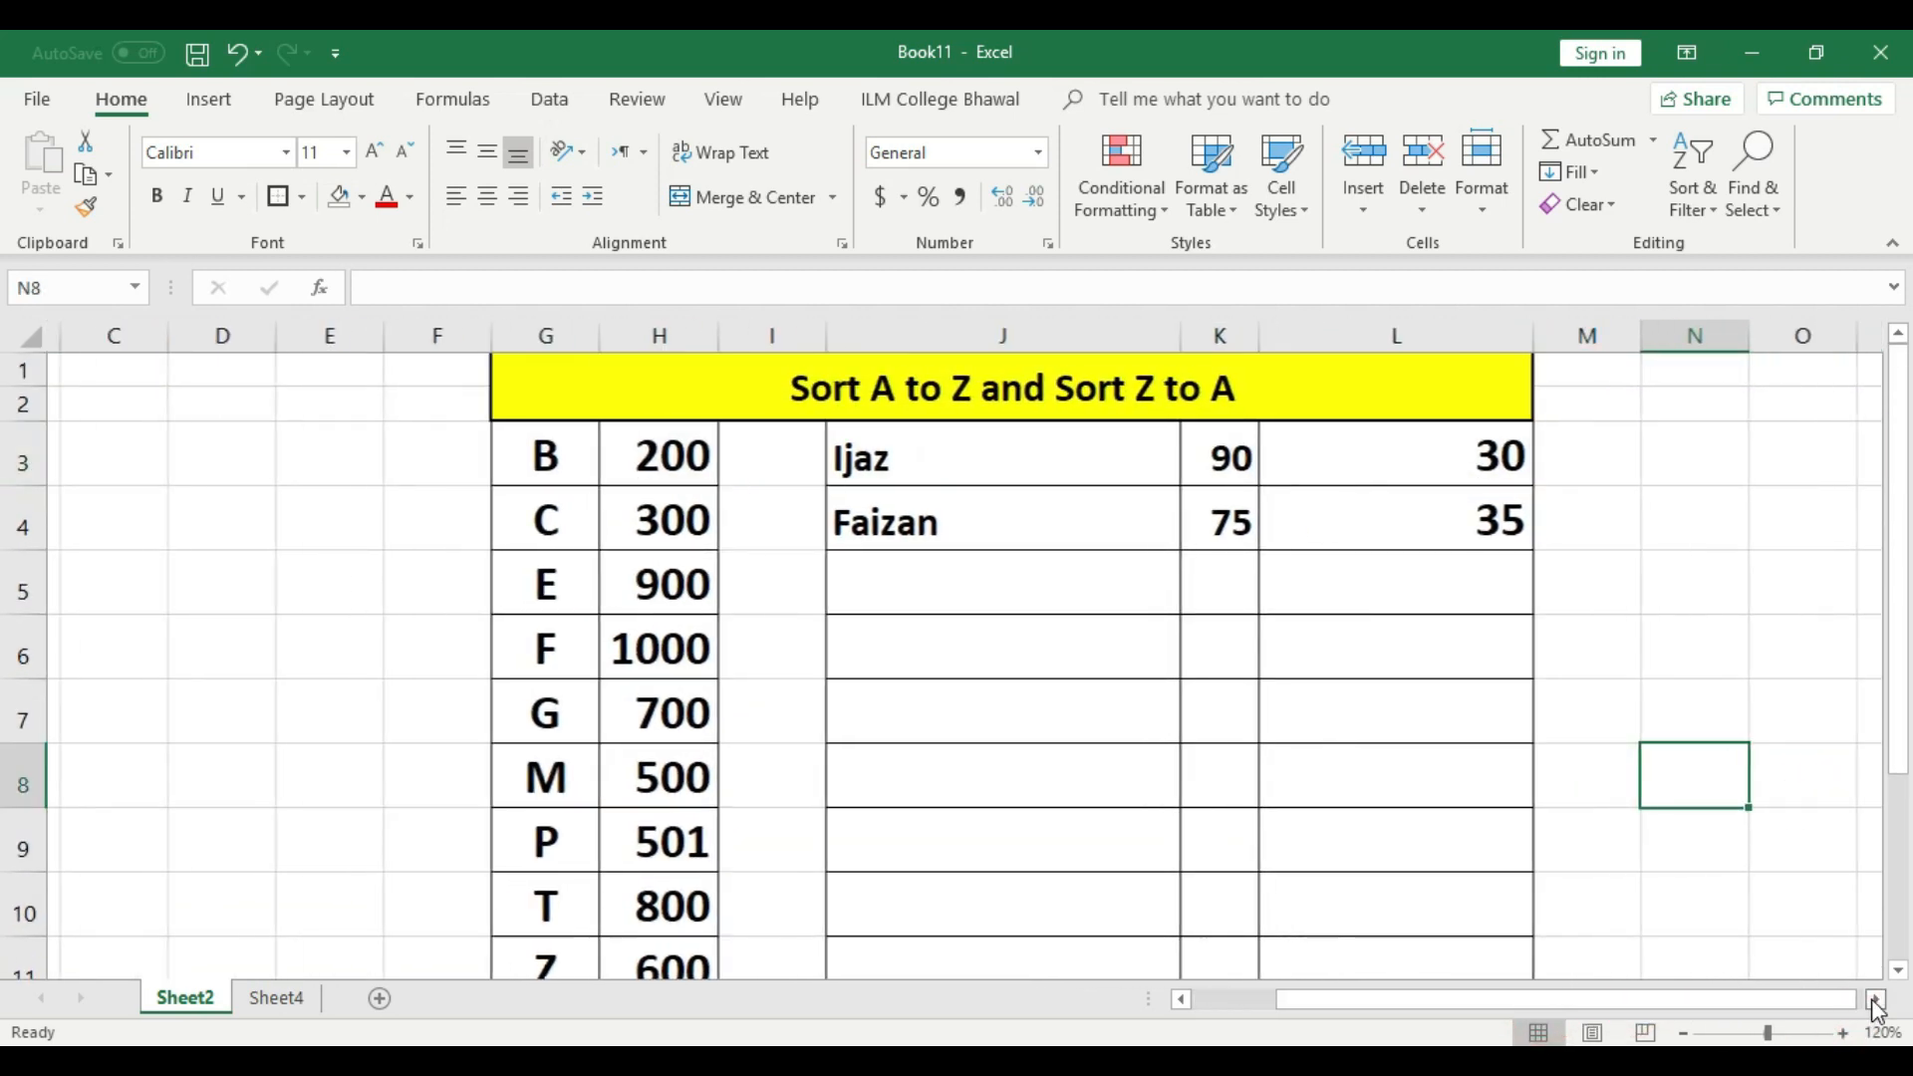
click(763, 584)
text(Arsalan)
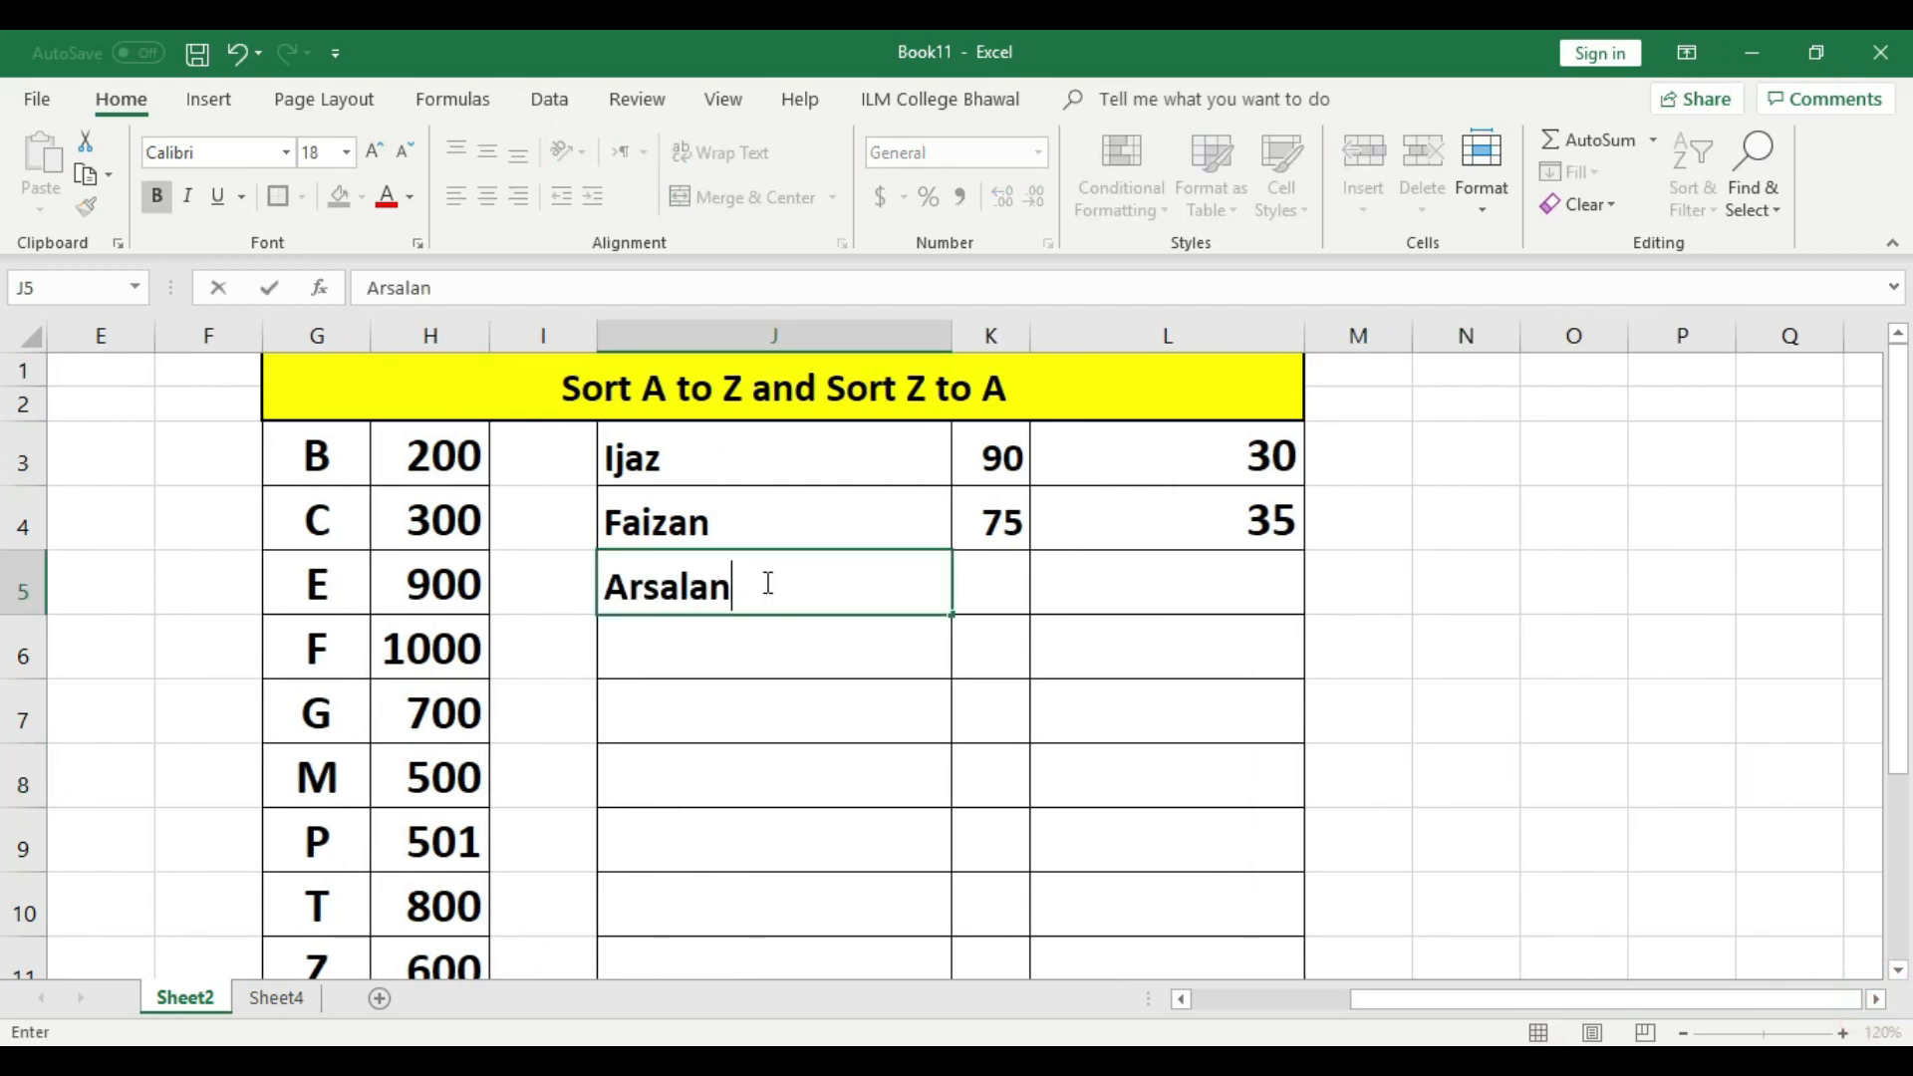
click(1014, 586)
text(50)
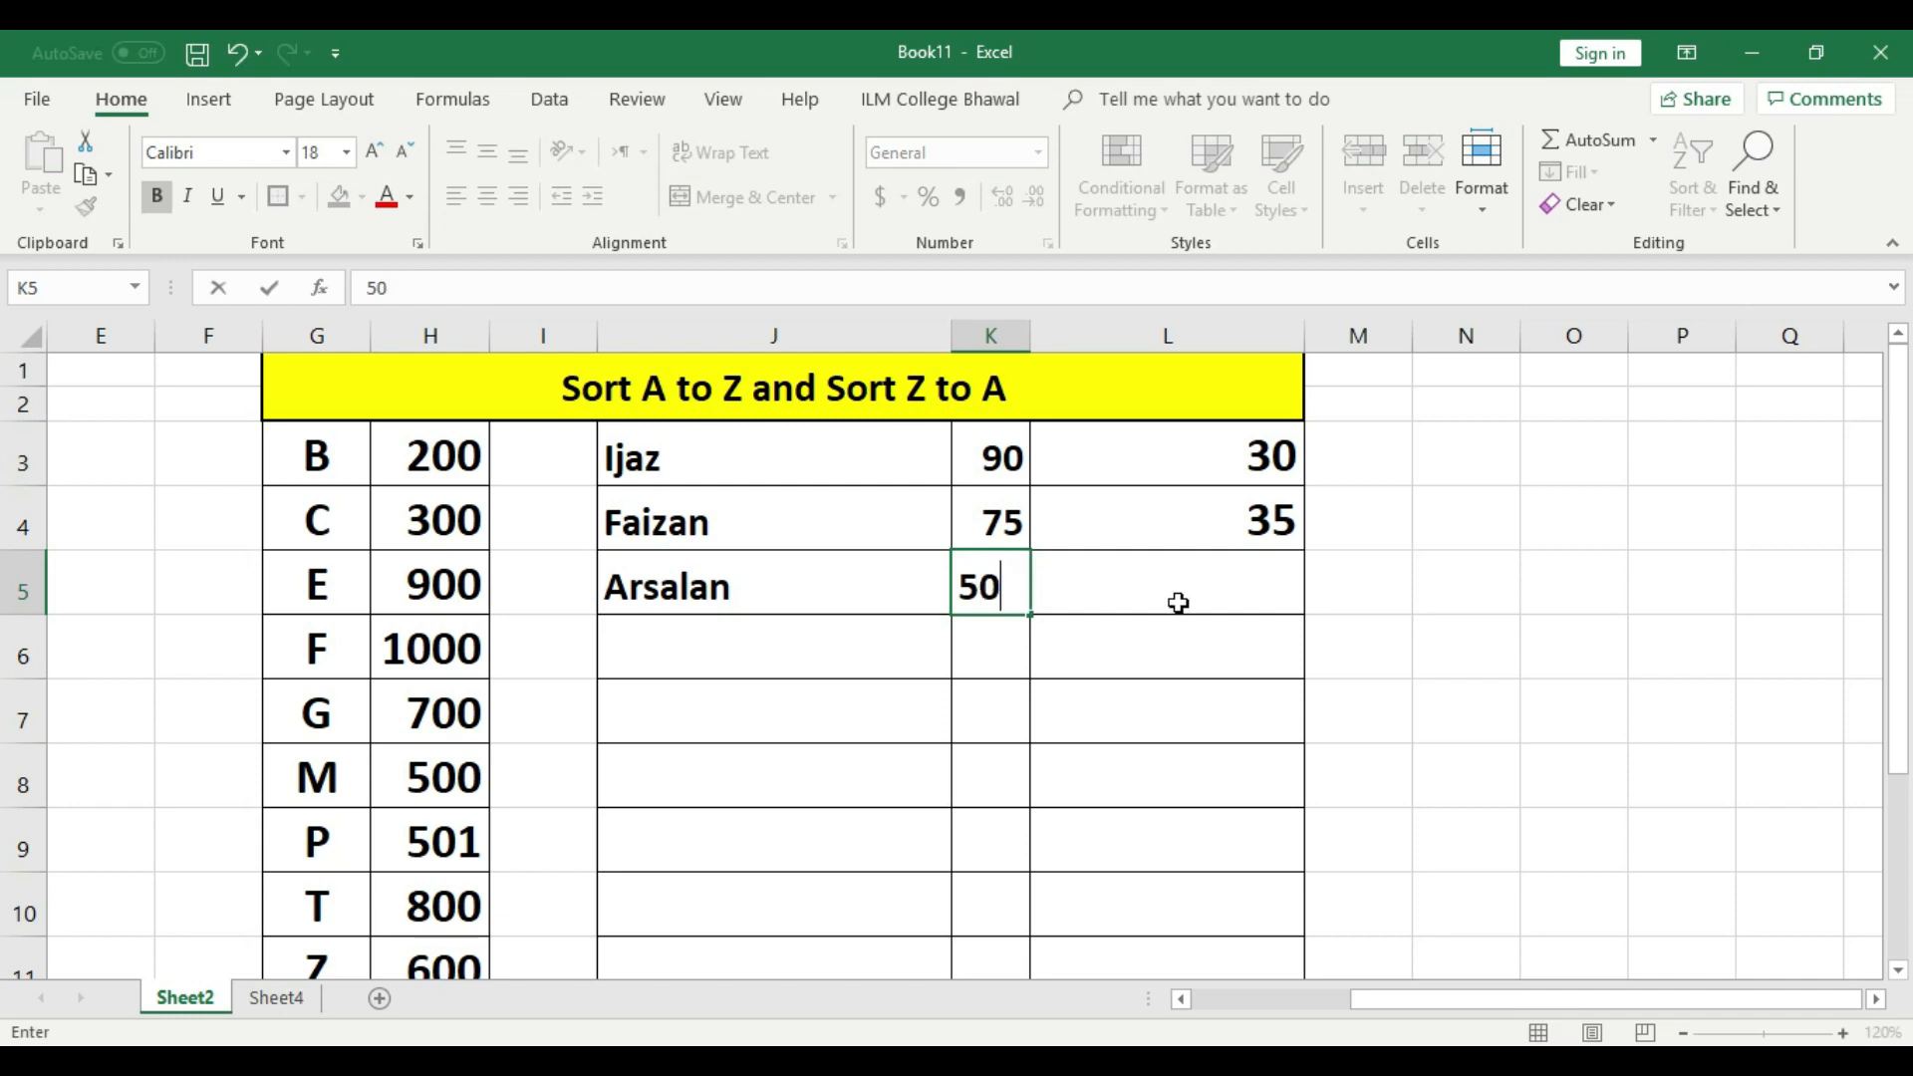
click(1176, 574)
text(70)
click(1182, 671)
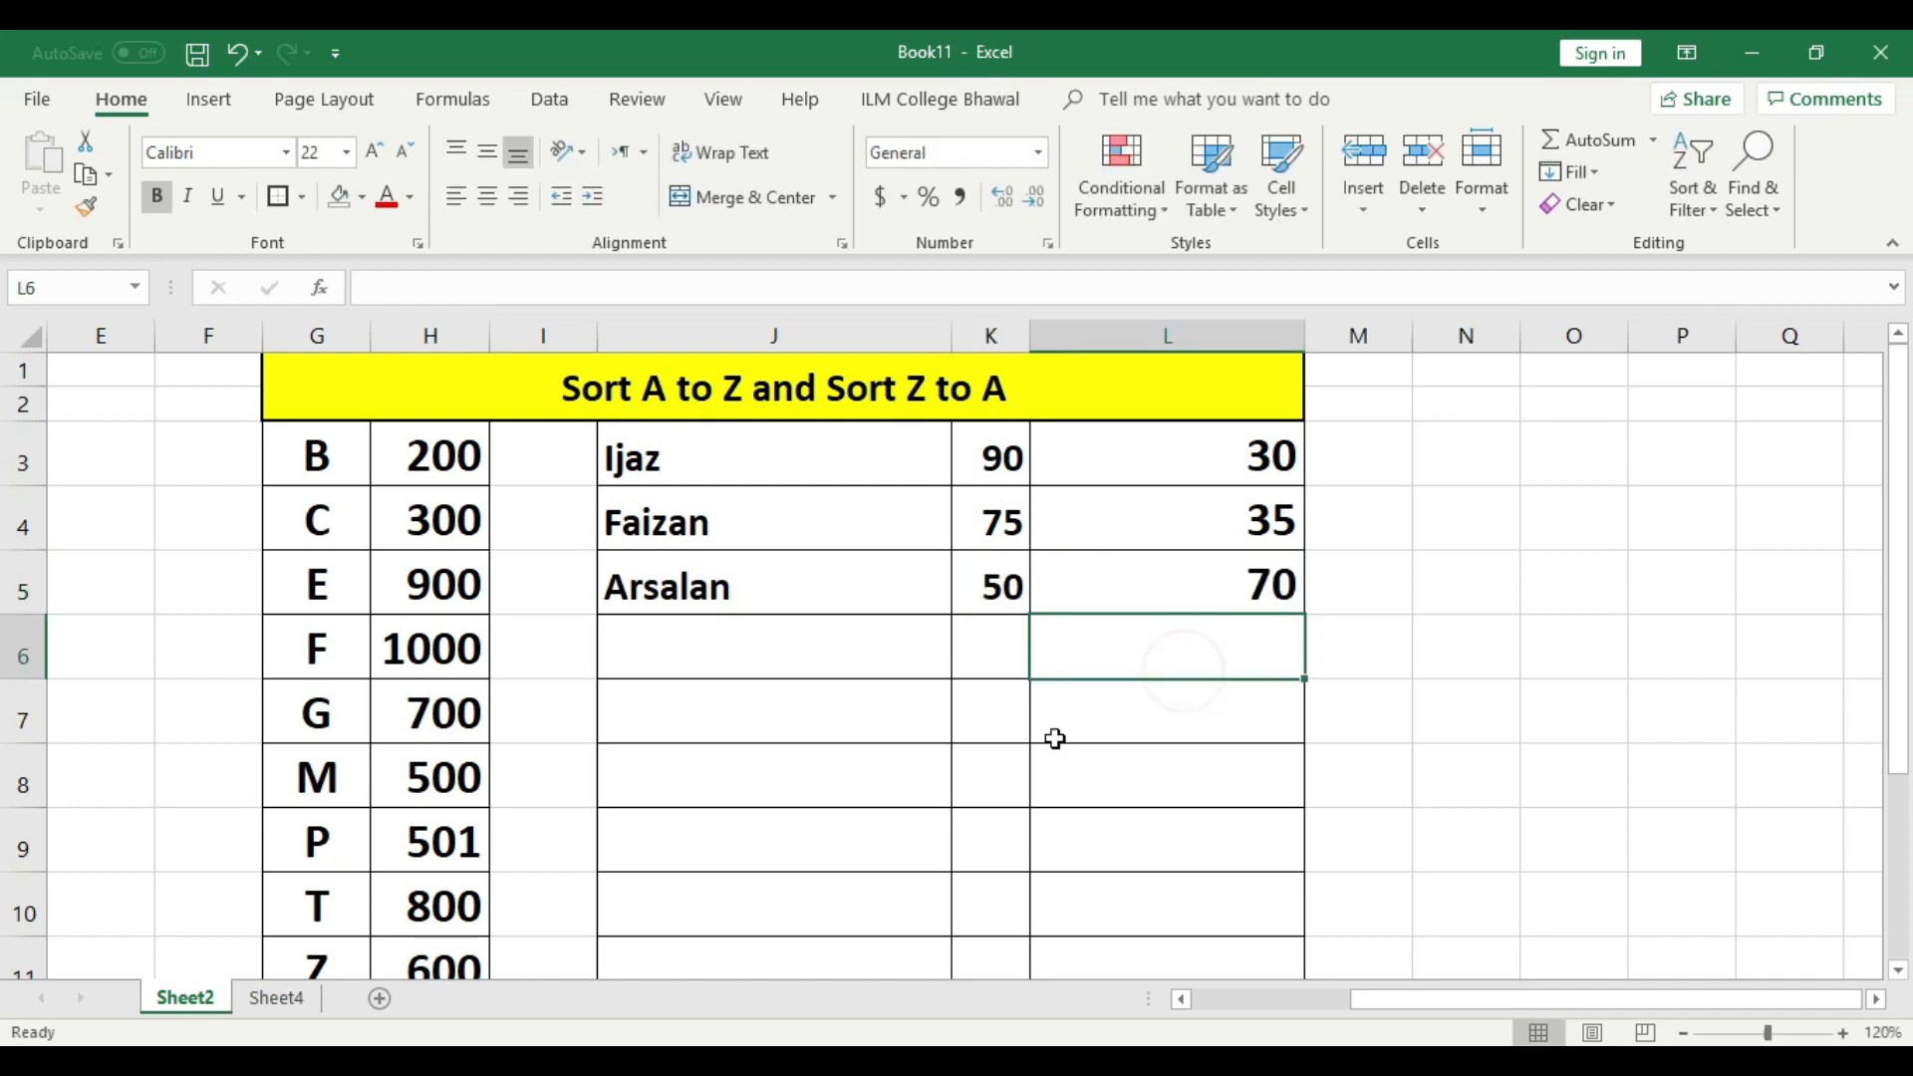
Add a fourth record with a sample first name in J6, 80 in K6 and 35 in L6.
drag(687, 455, 1119, 595)
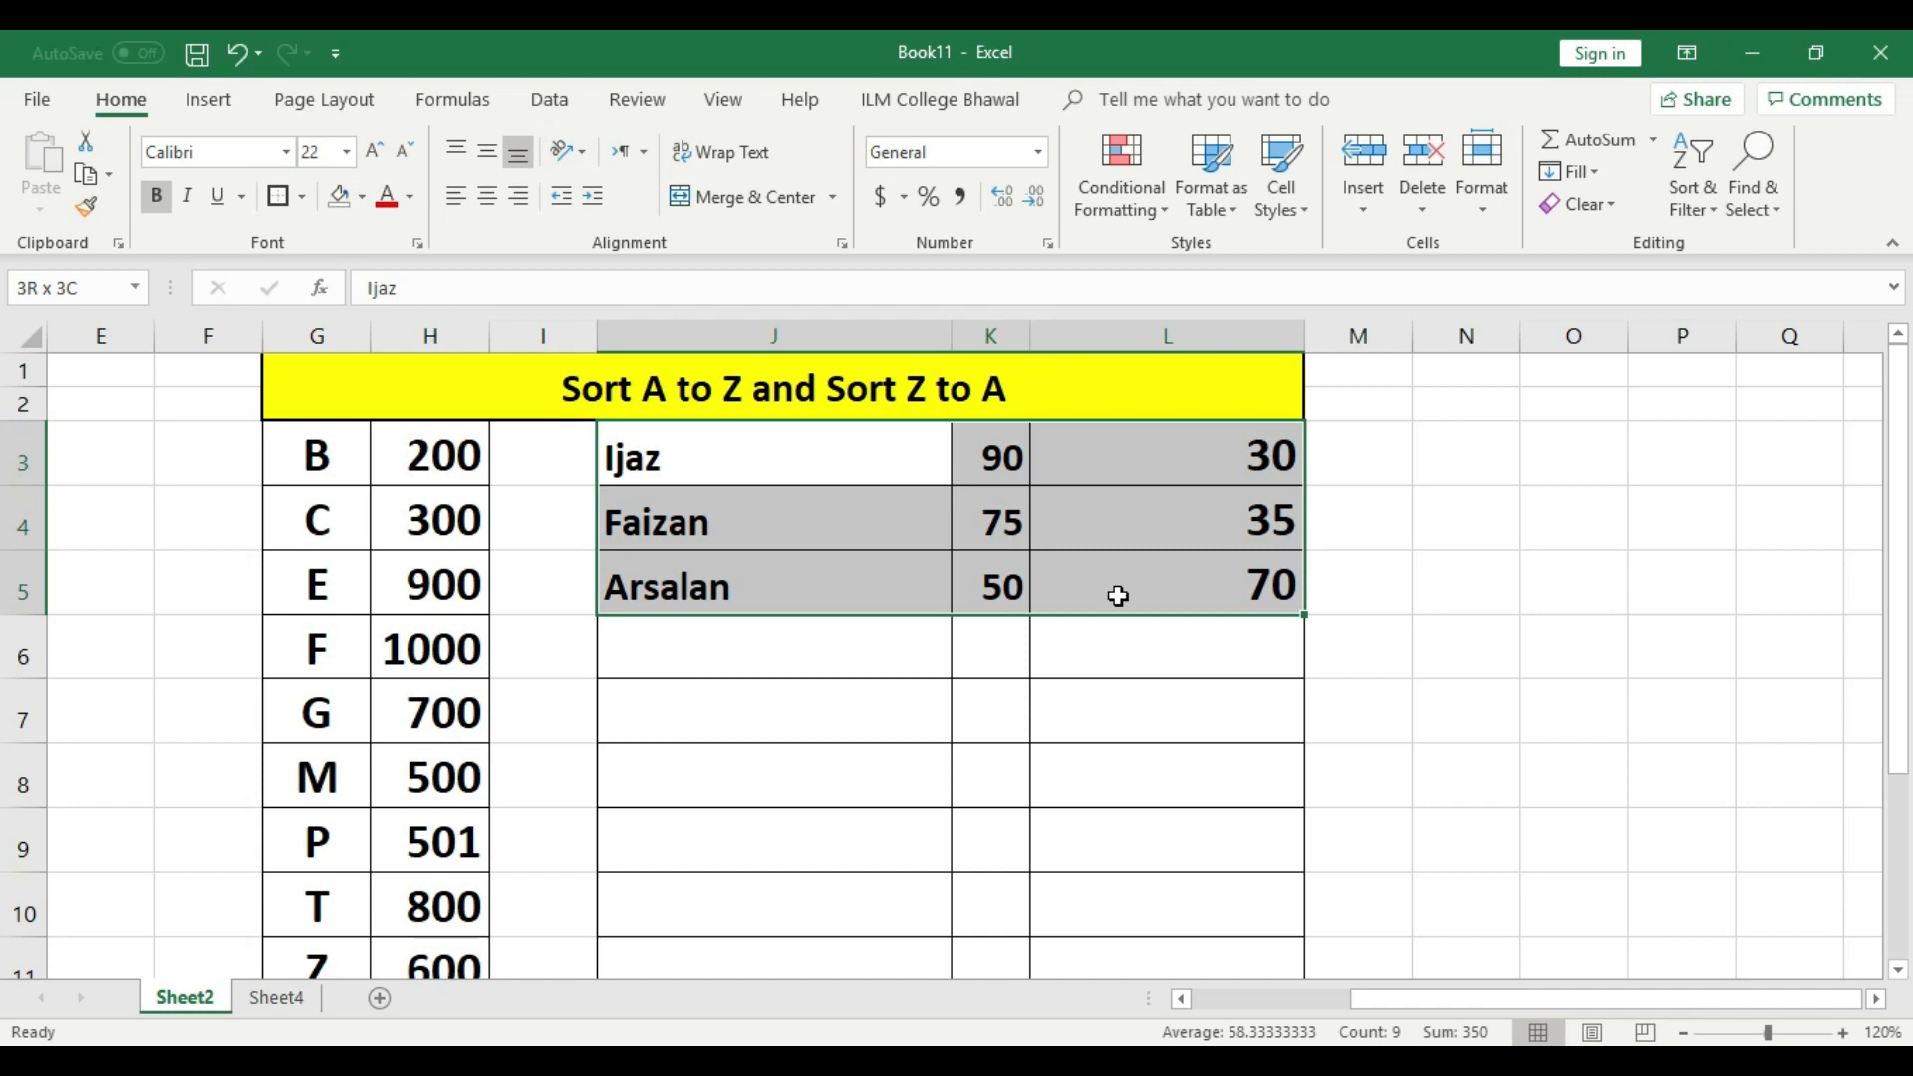
click(794, 675)
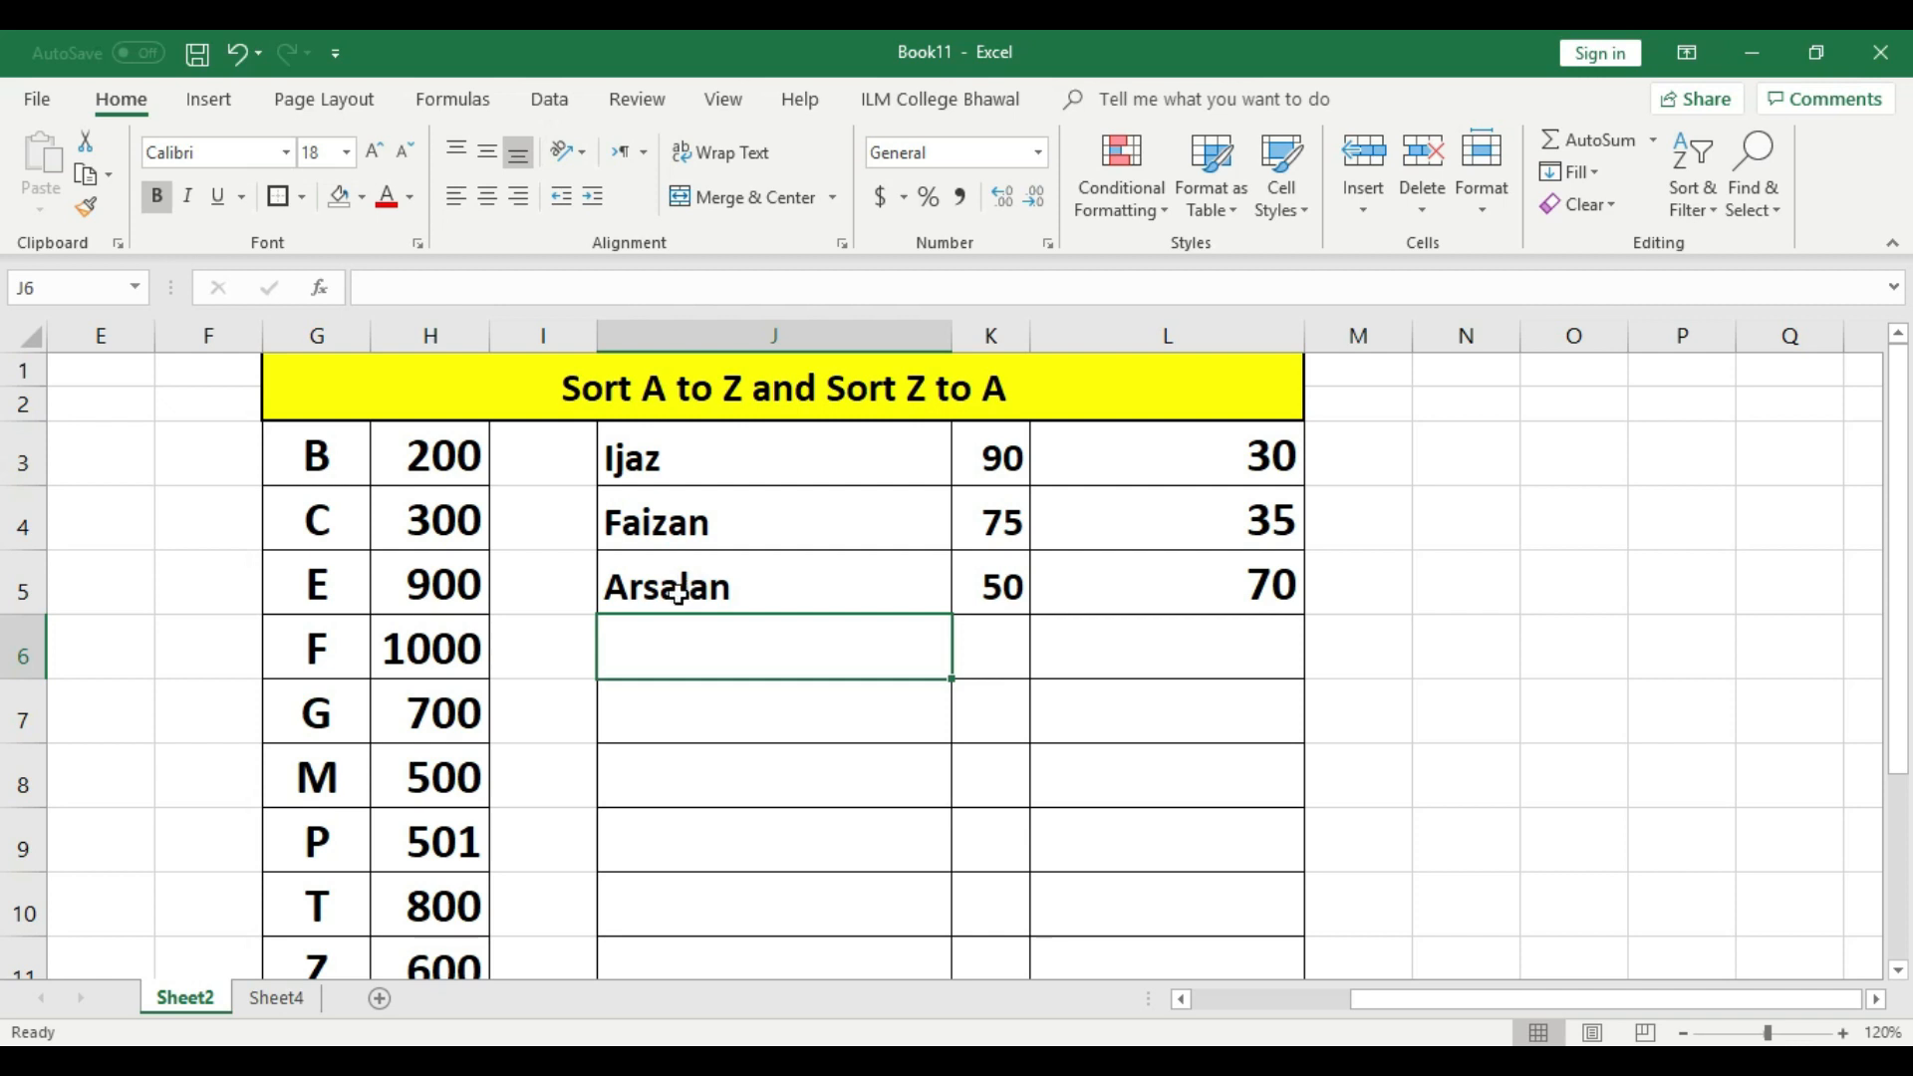
text(Bilal)
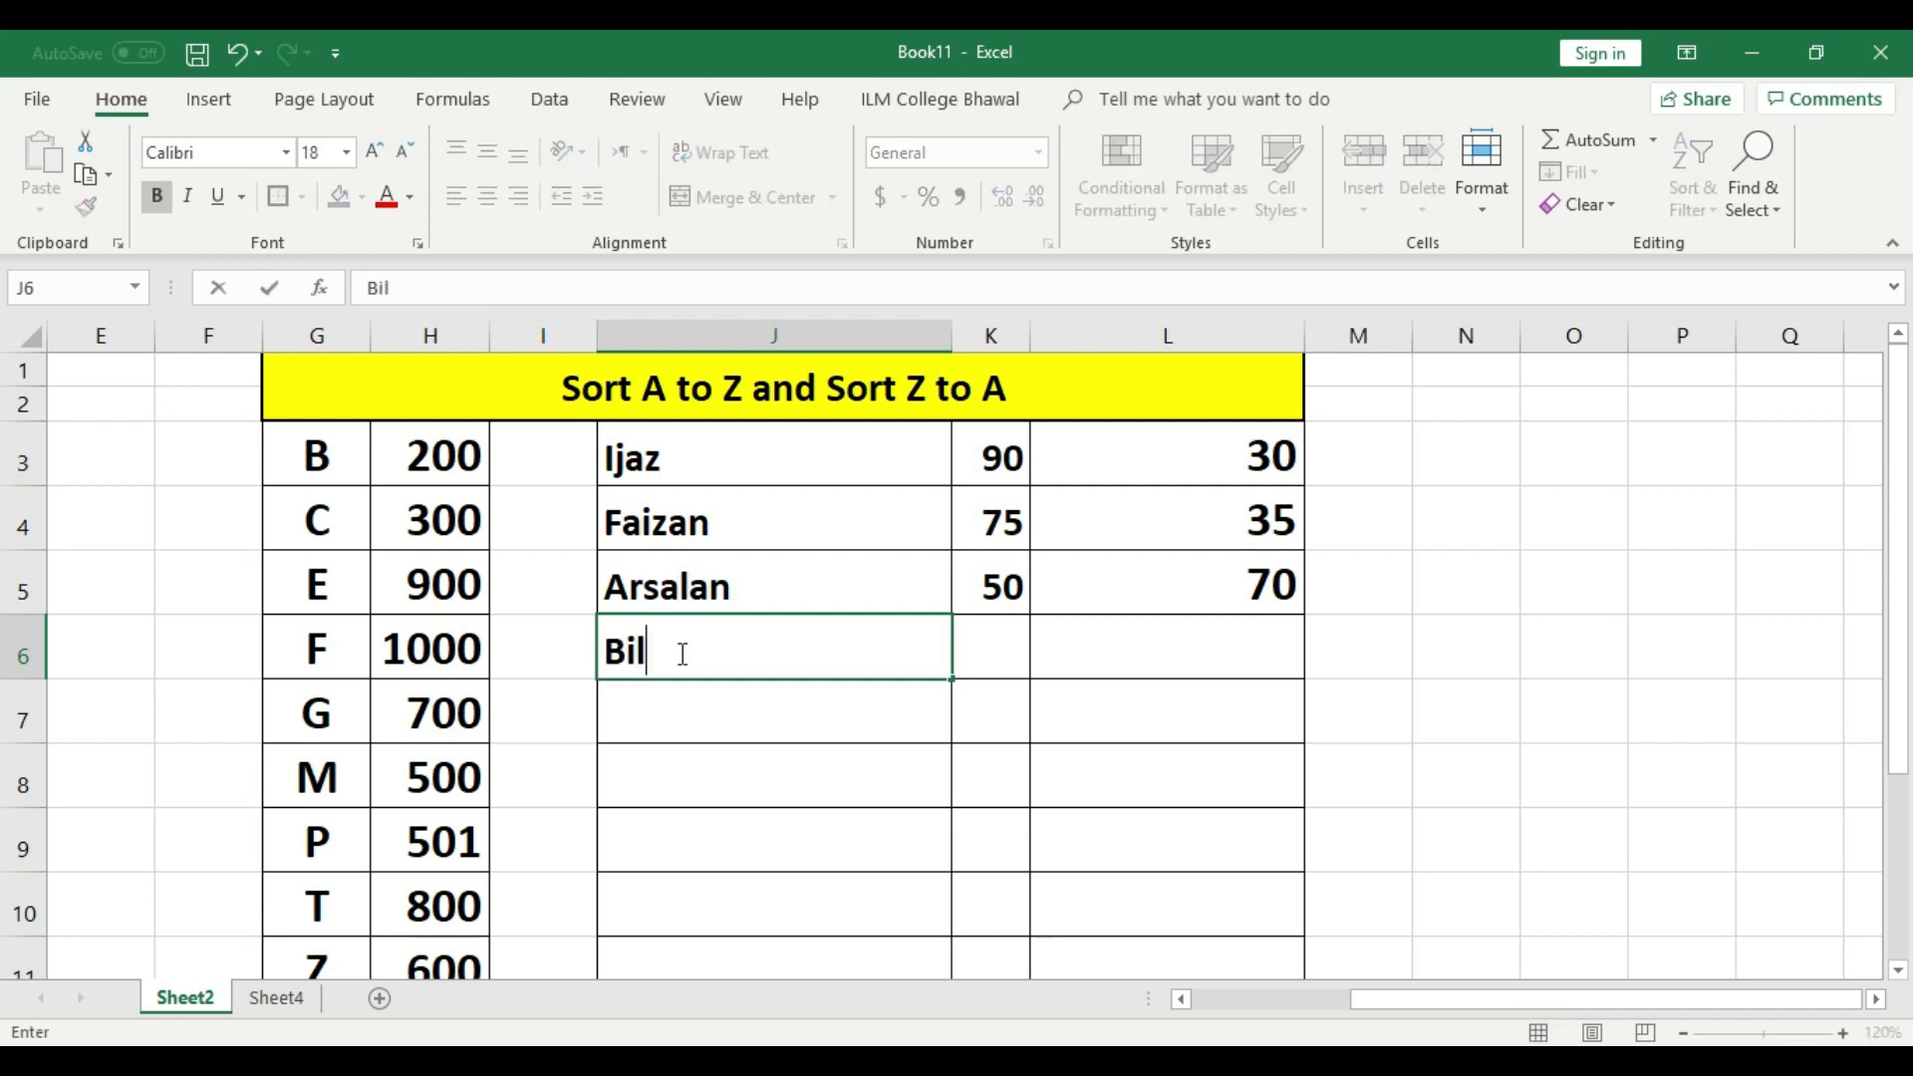
key(Tab)
text(80)
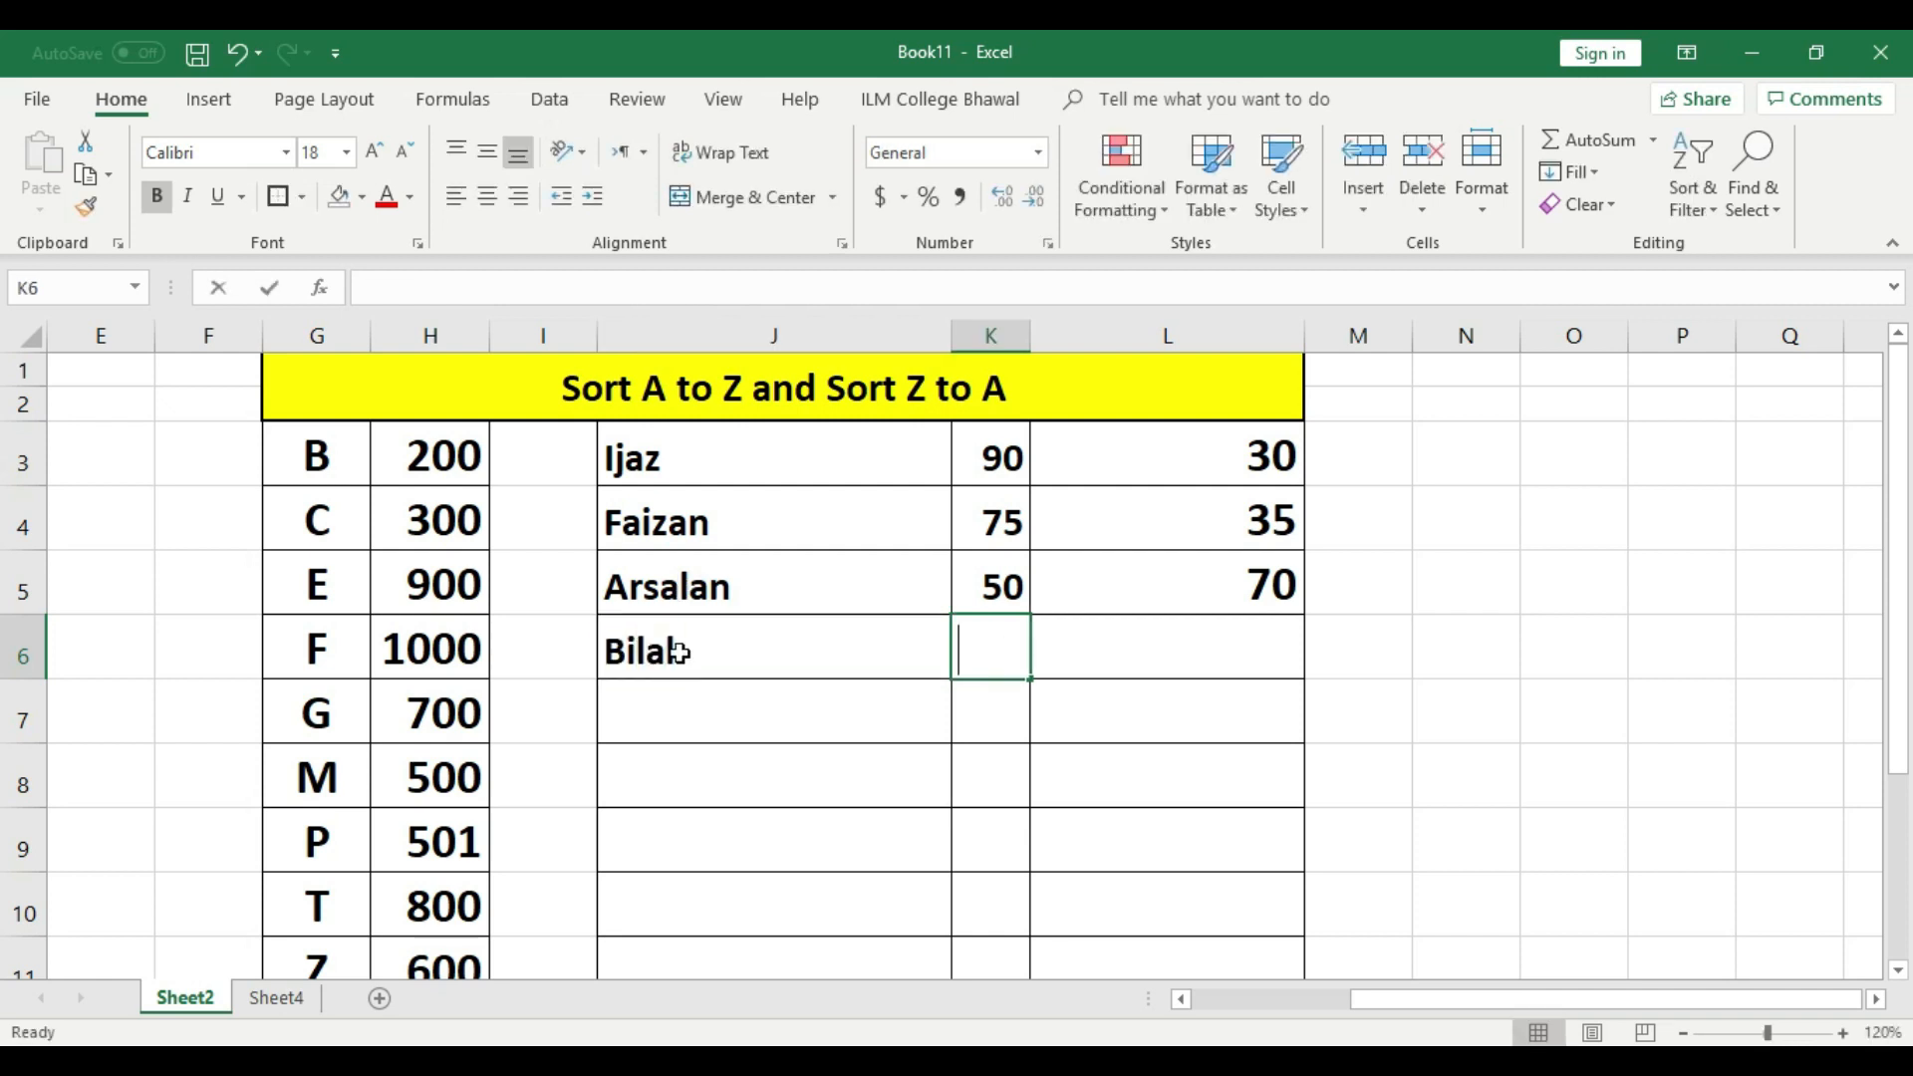
key(Tab)
text(35)
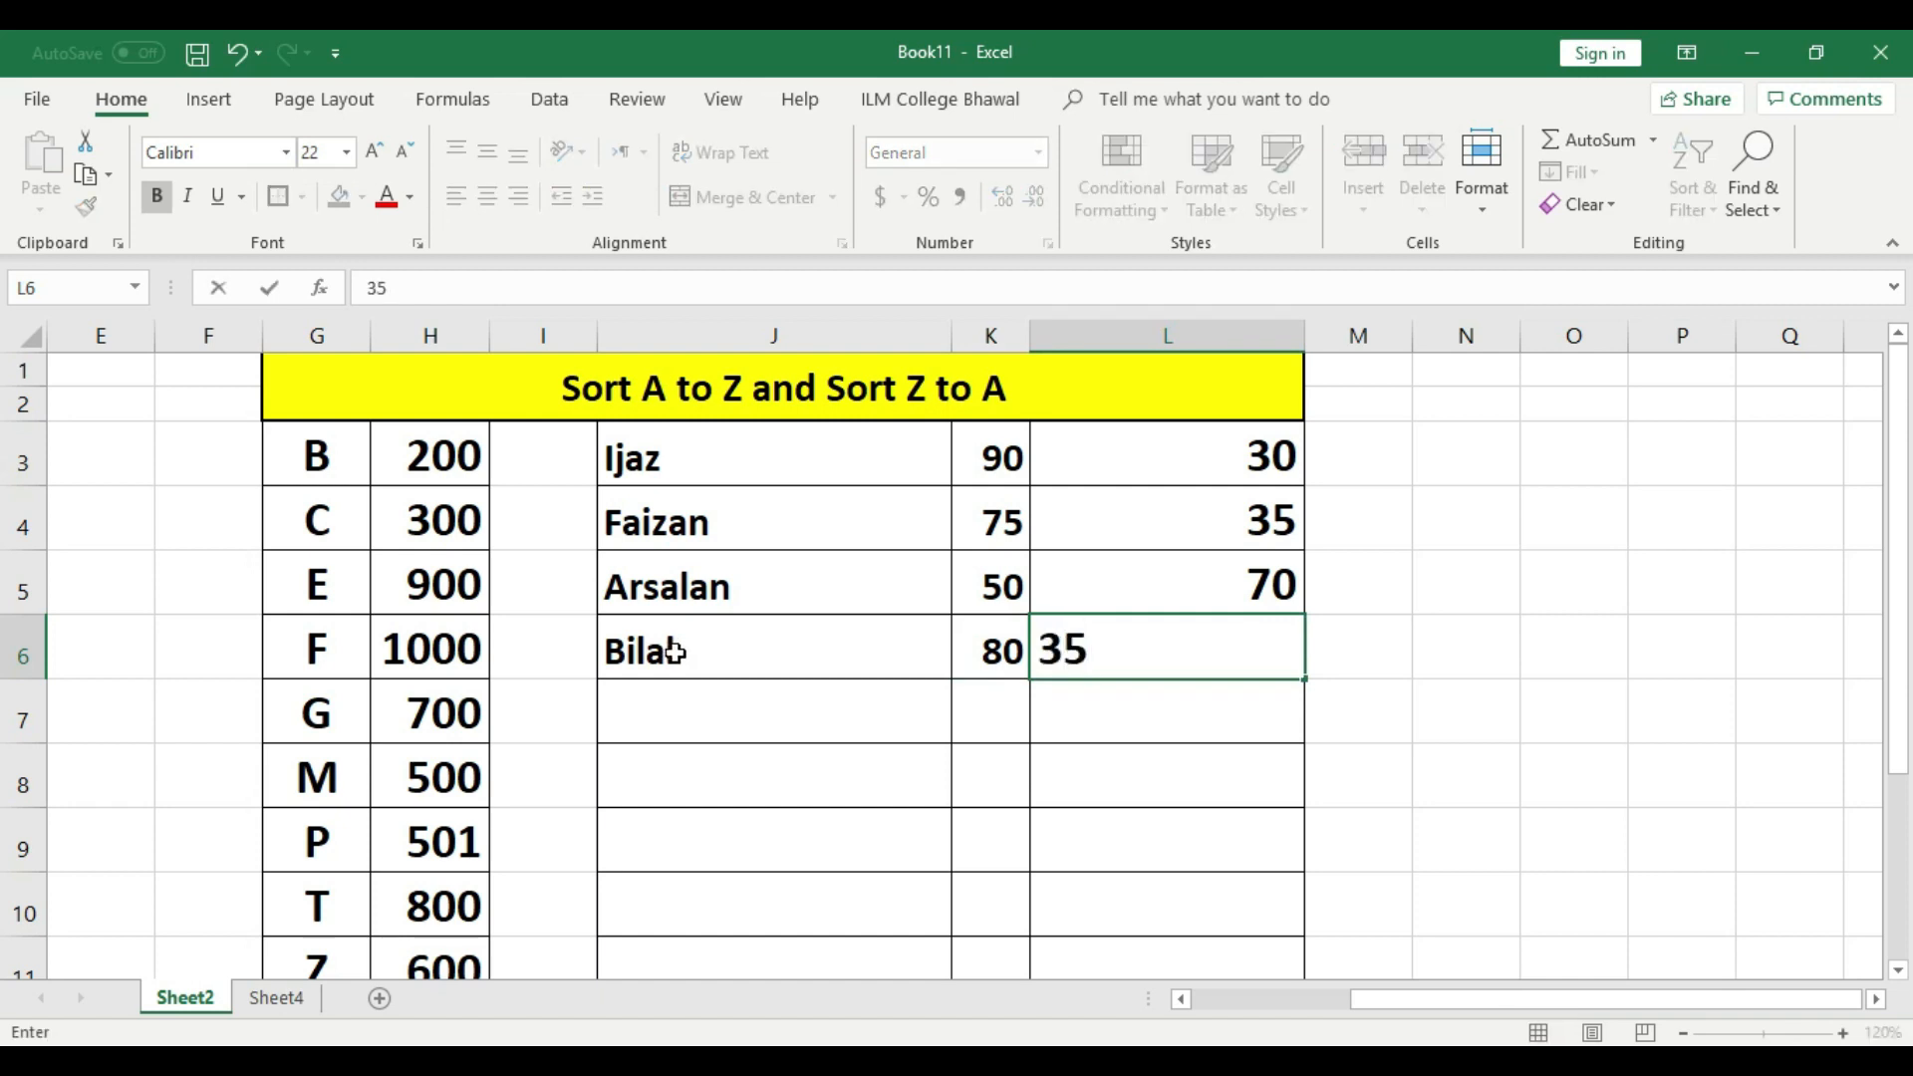
click(1089, 795)
Examine the names in J3:J6 to work out their alphabetical order.
click(716, 604)
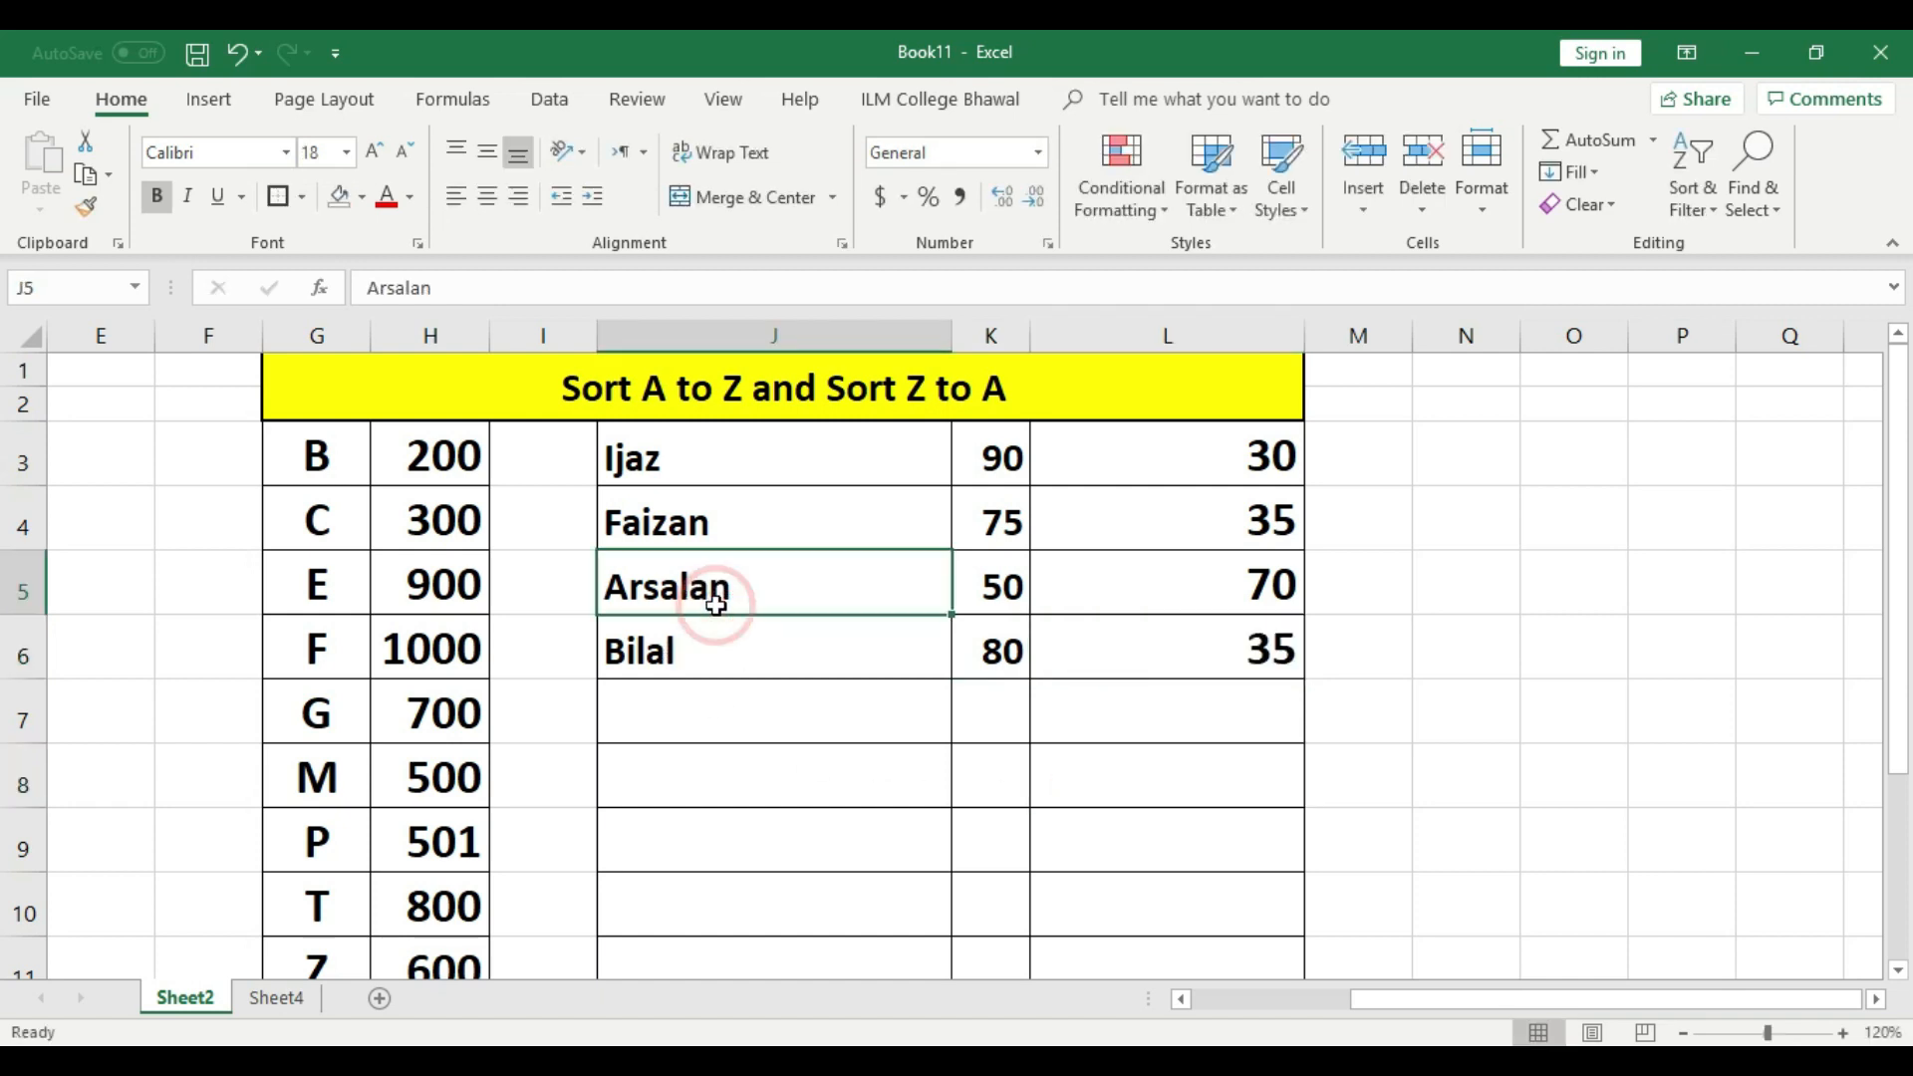
click(709, 649)
click(719, 588)
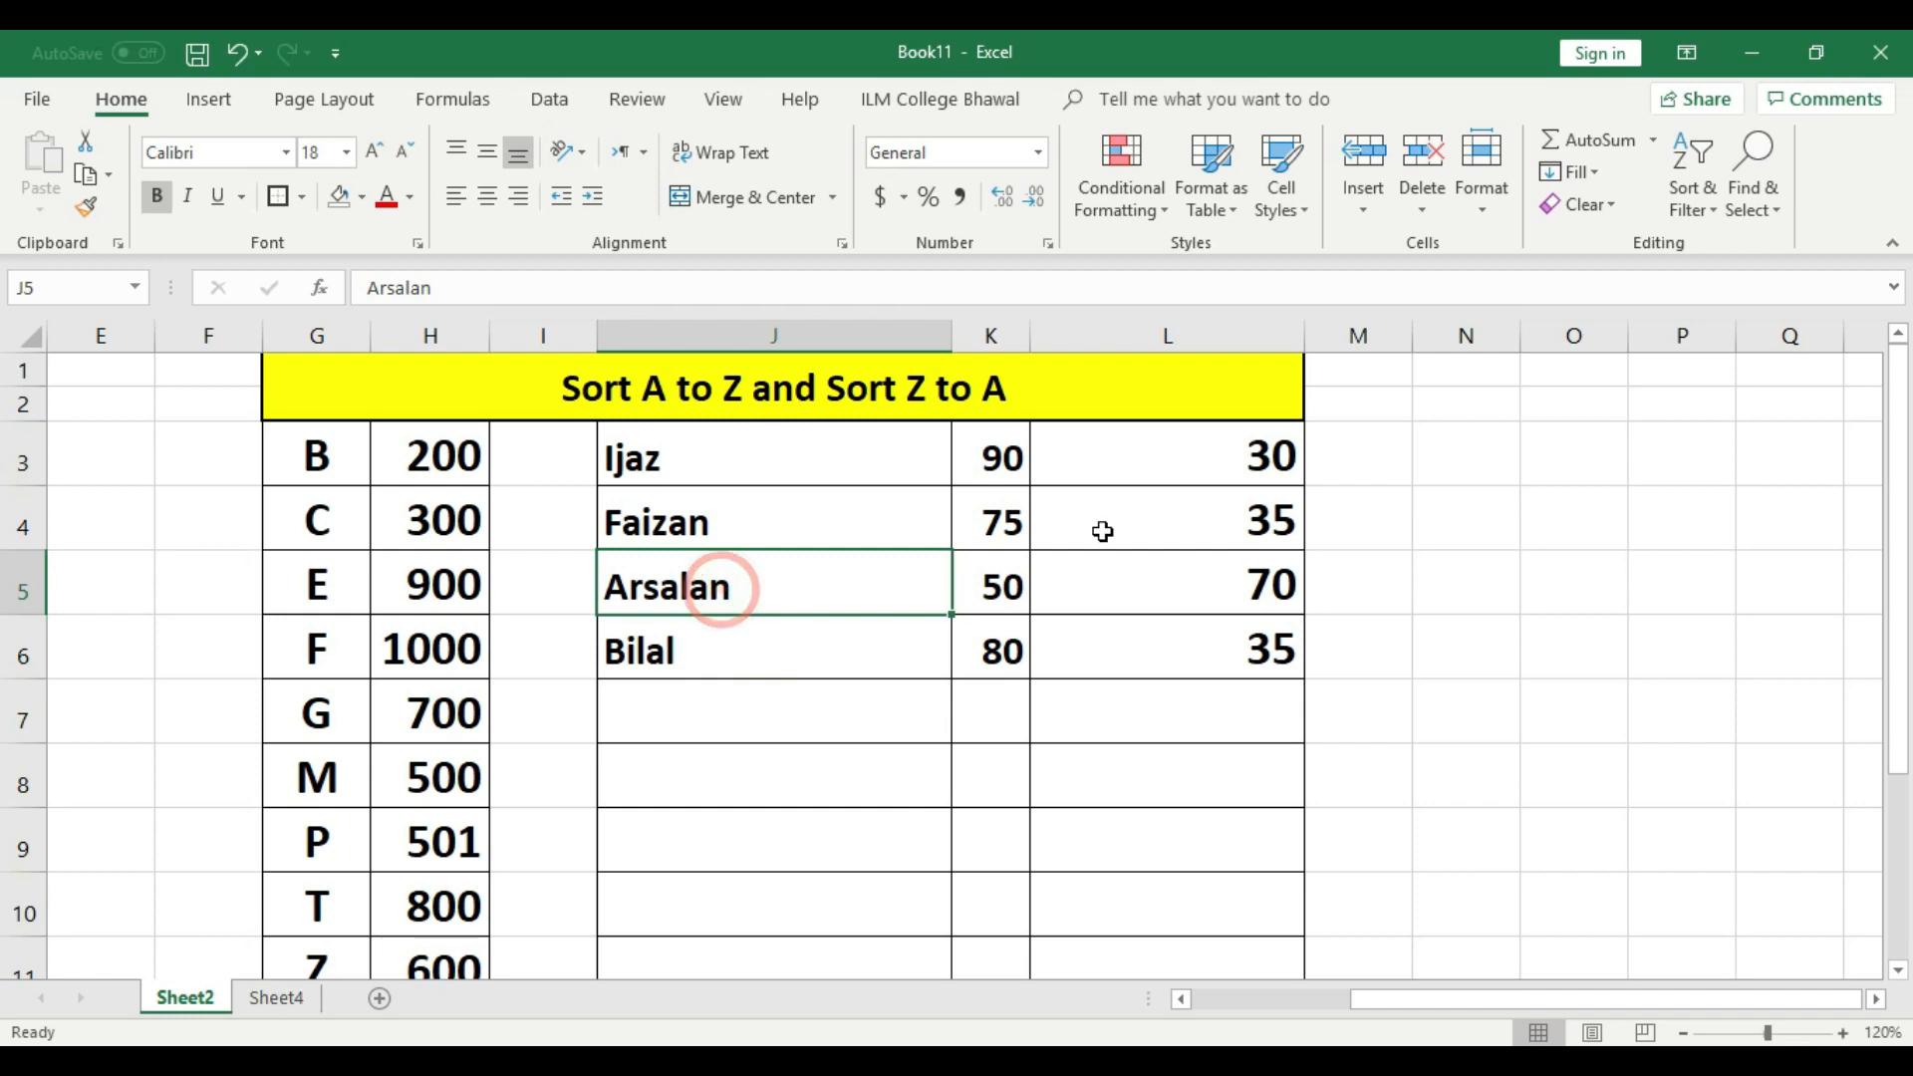
click(768, 446)
click(715, 646)
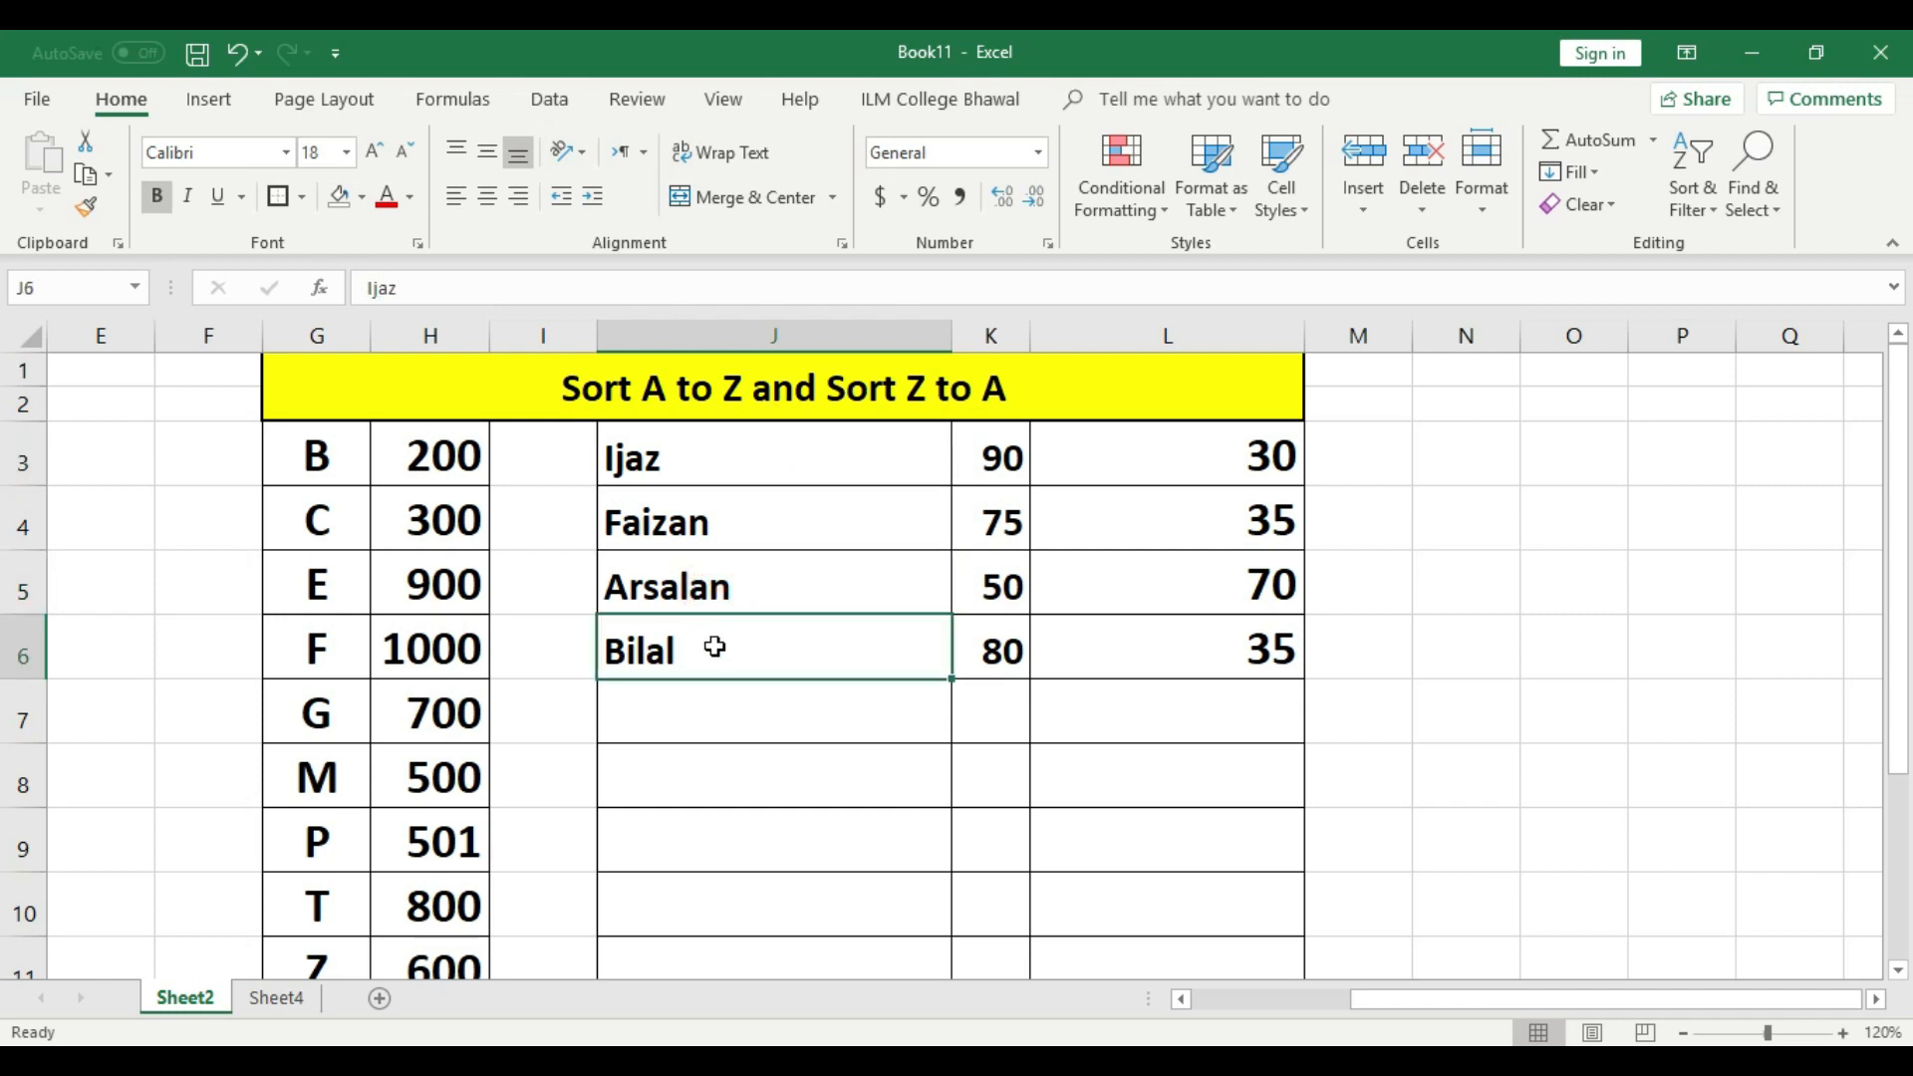
click(774, 529)
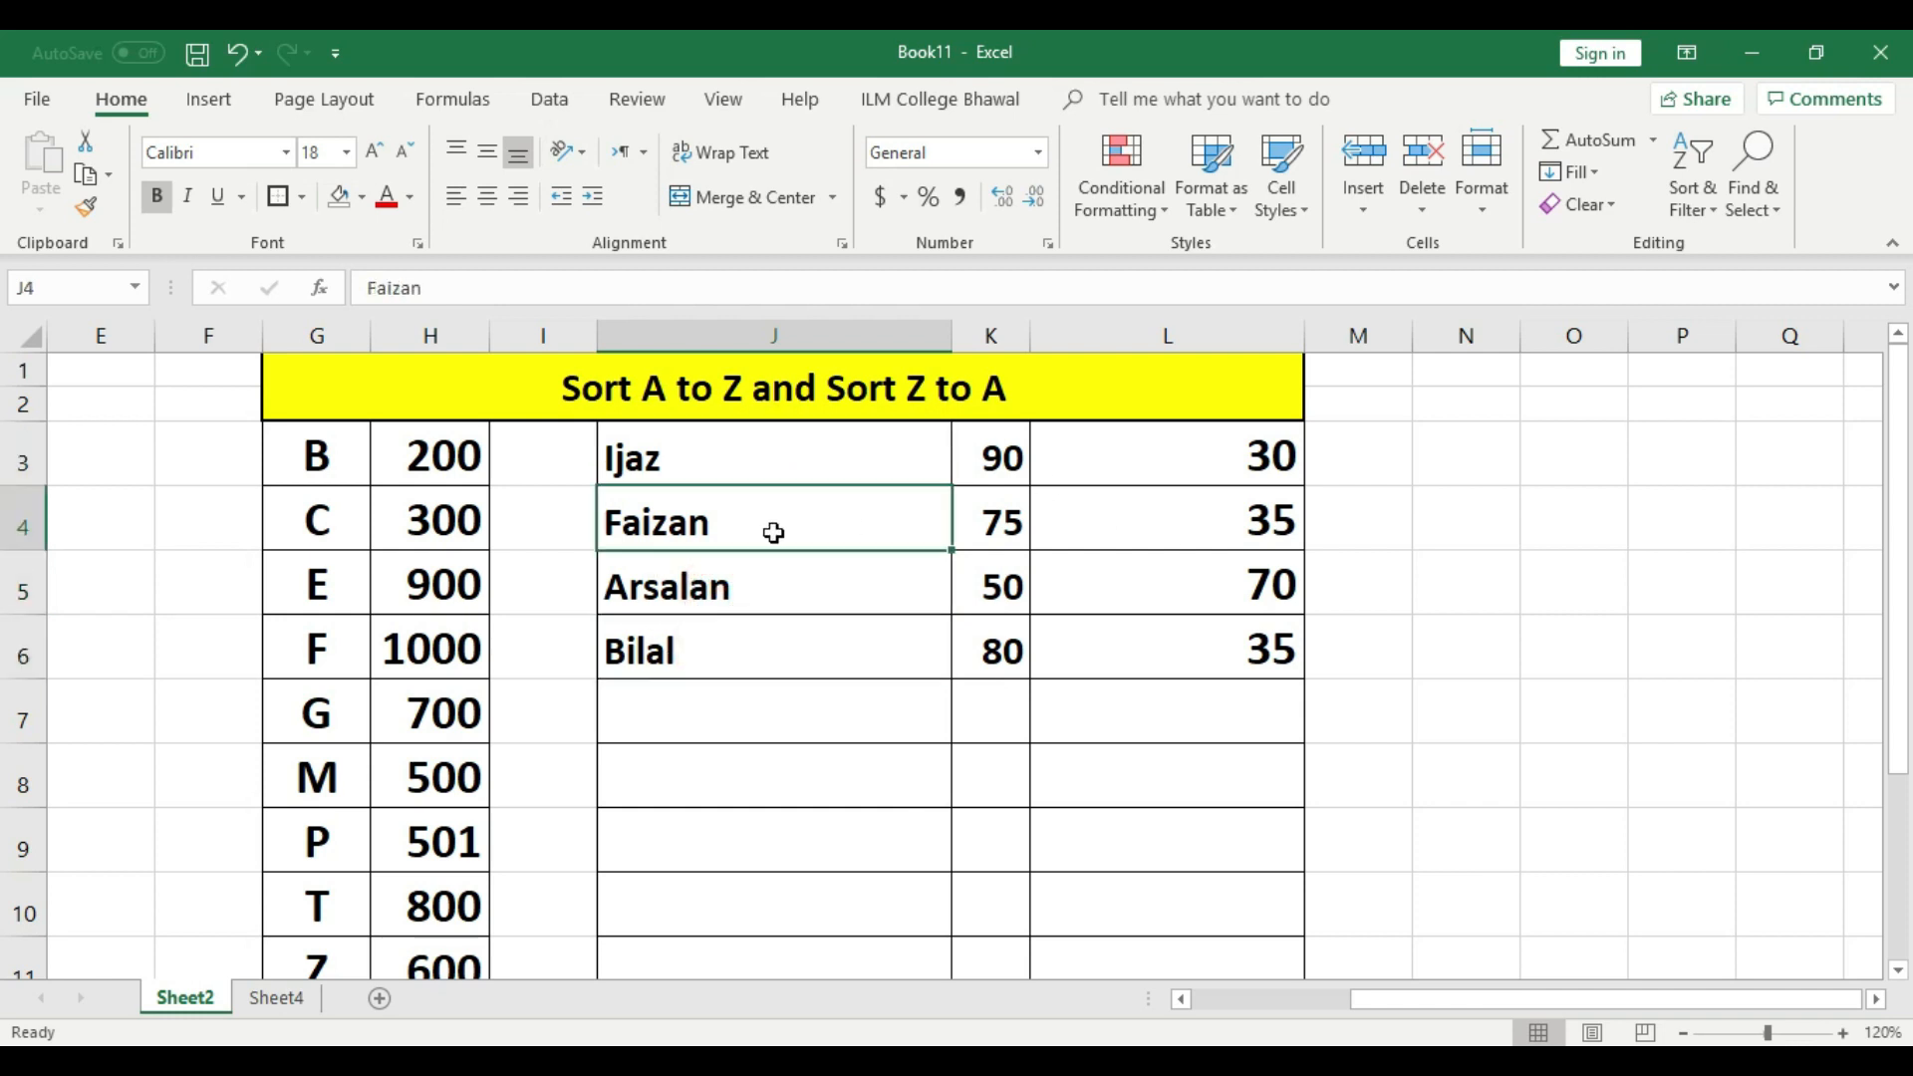
click(886, 718)
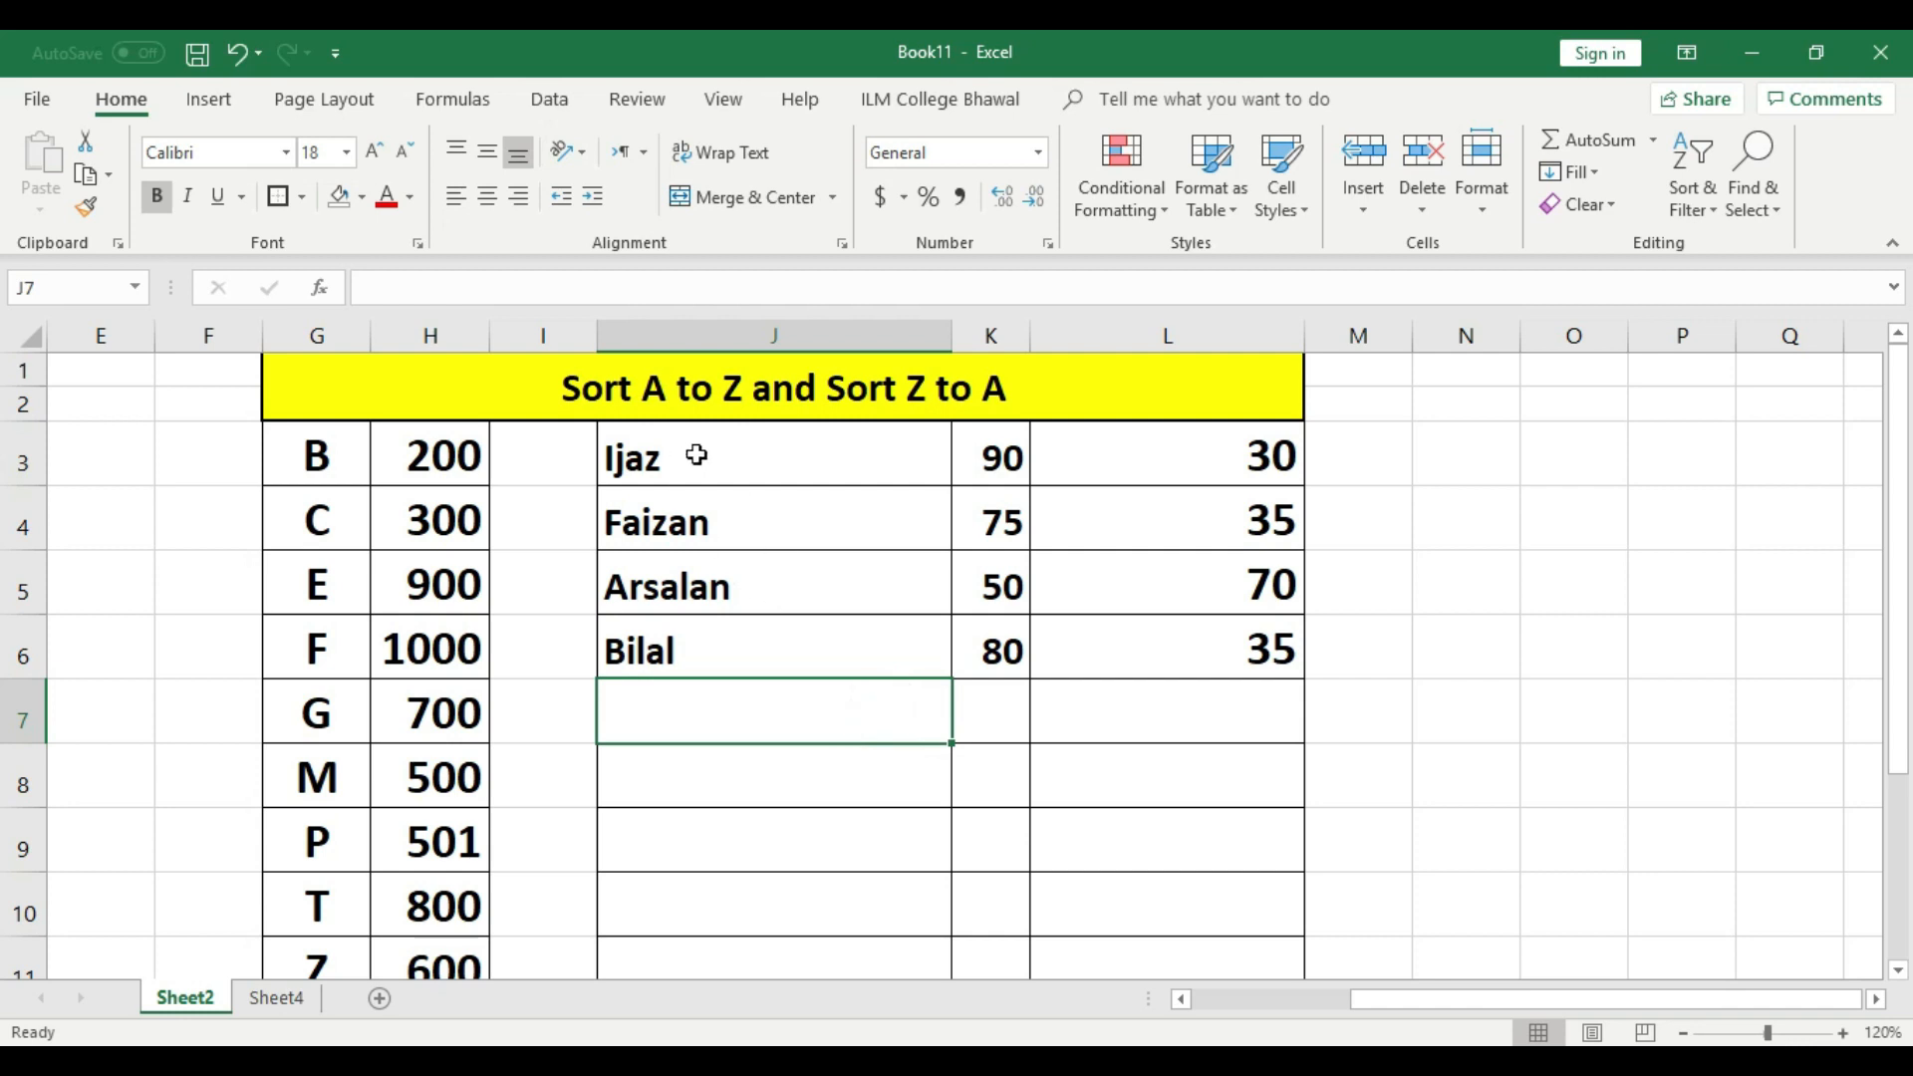
Sort the four name records in J3:L6 from A to Z, keeping each name's numbers in its row.
click(691, 455)
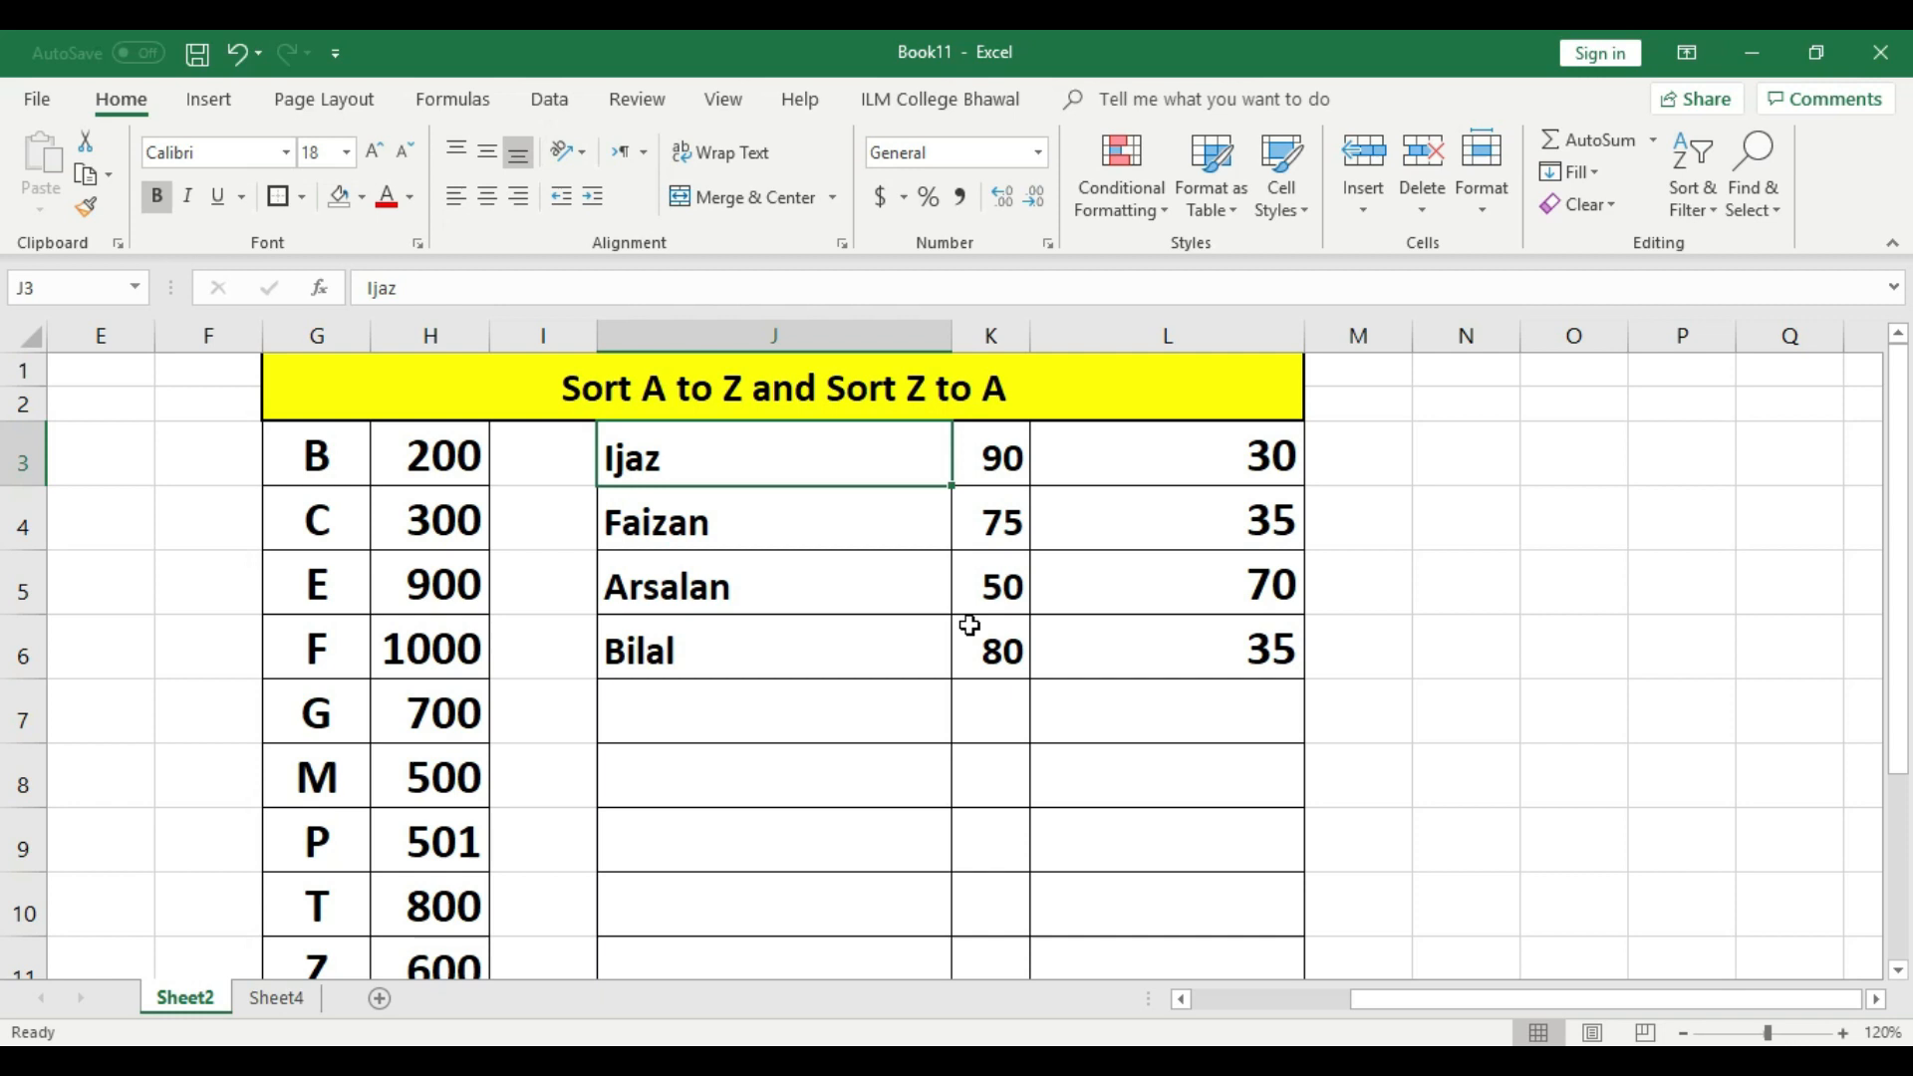
shift+click(1204, 657)
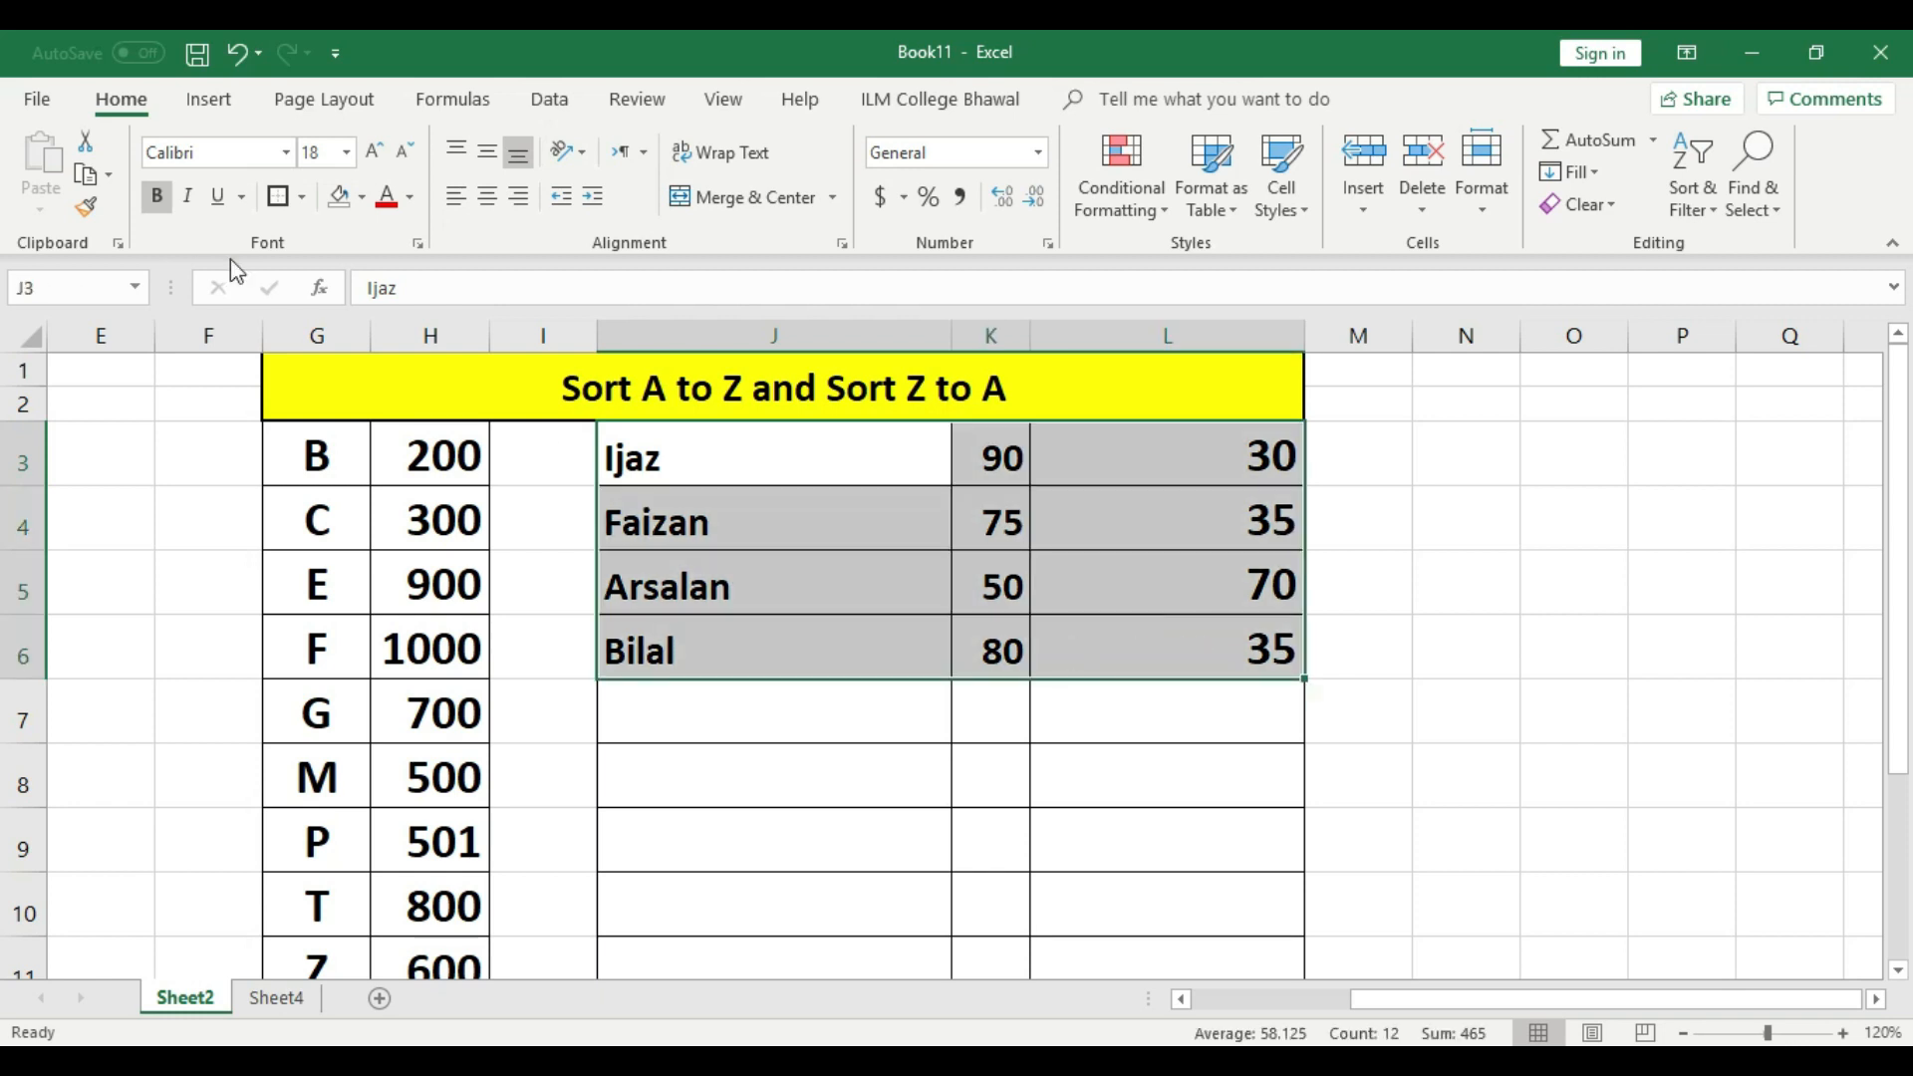
double_click(124, 99)
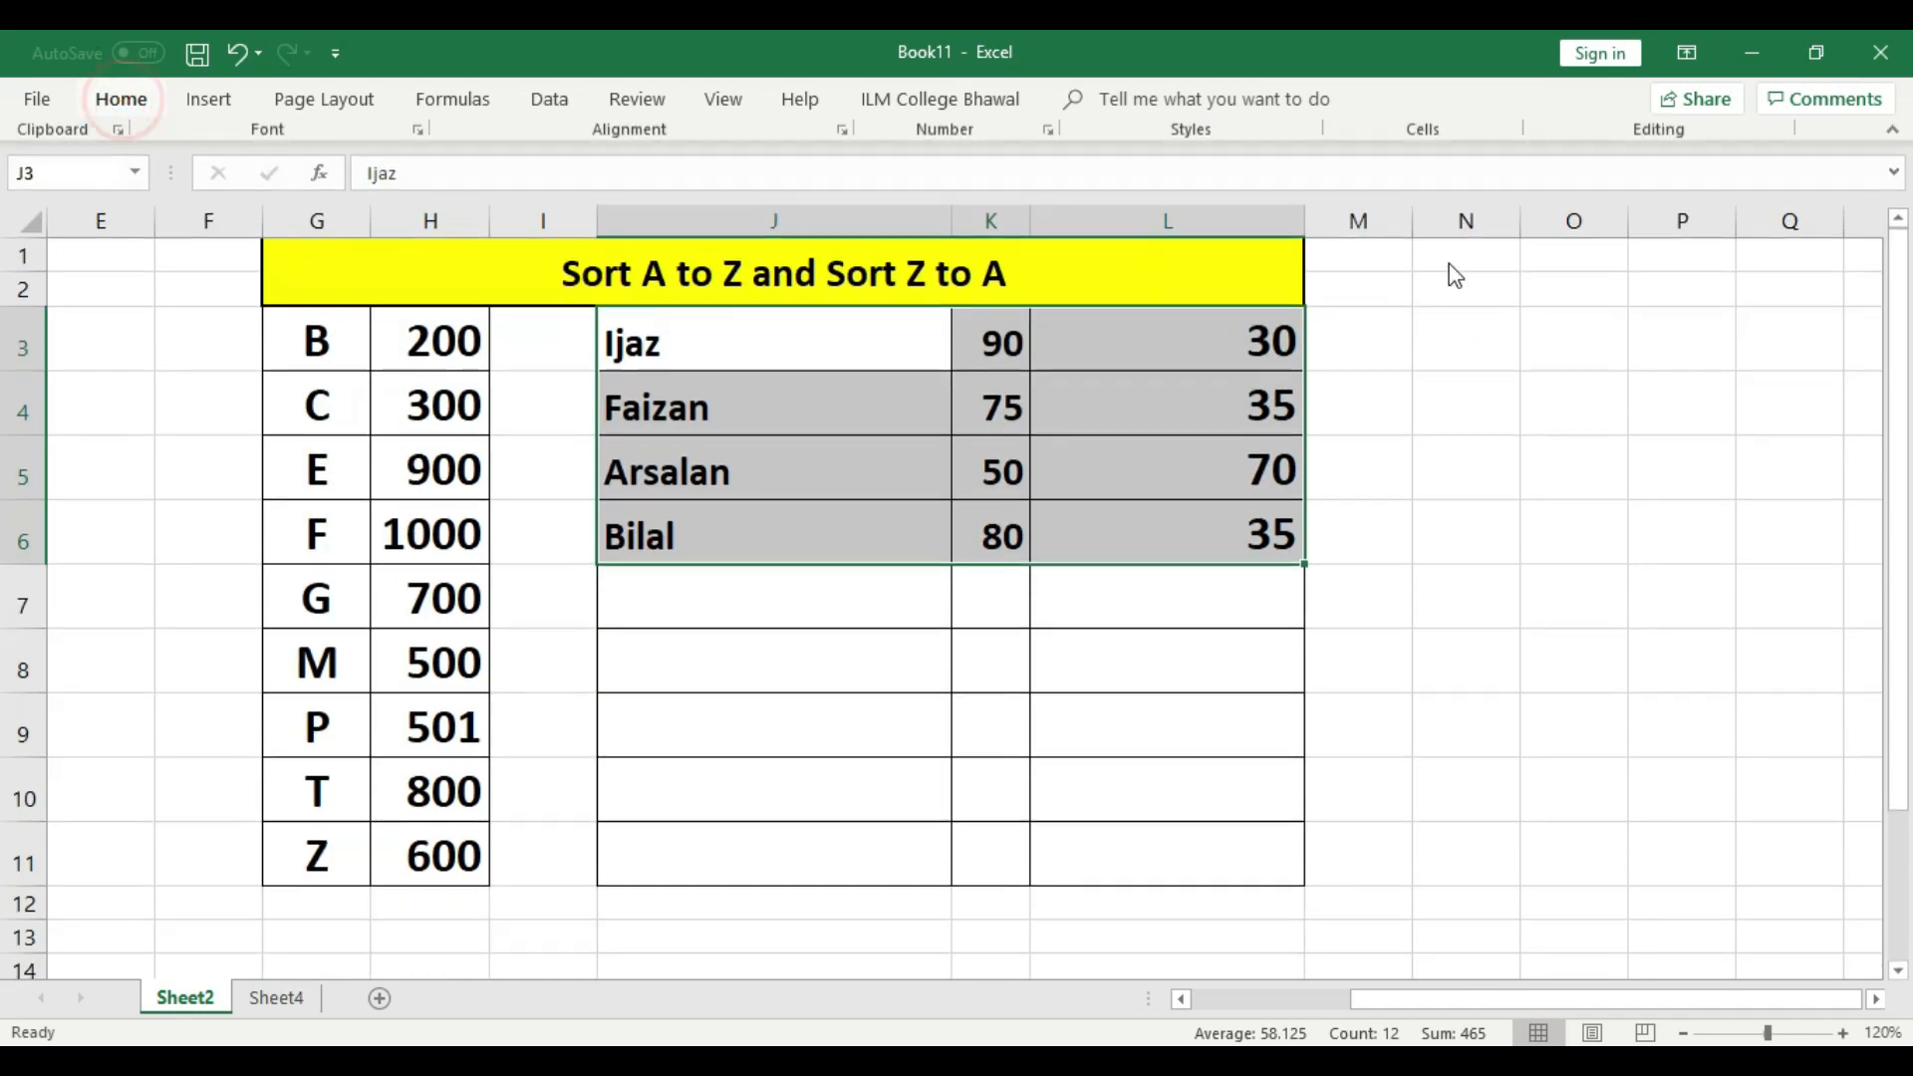
click(125, 99)
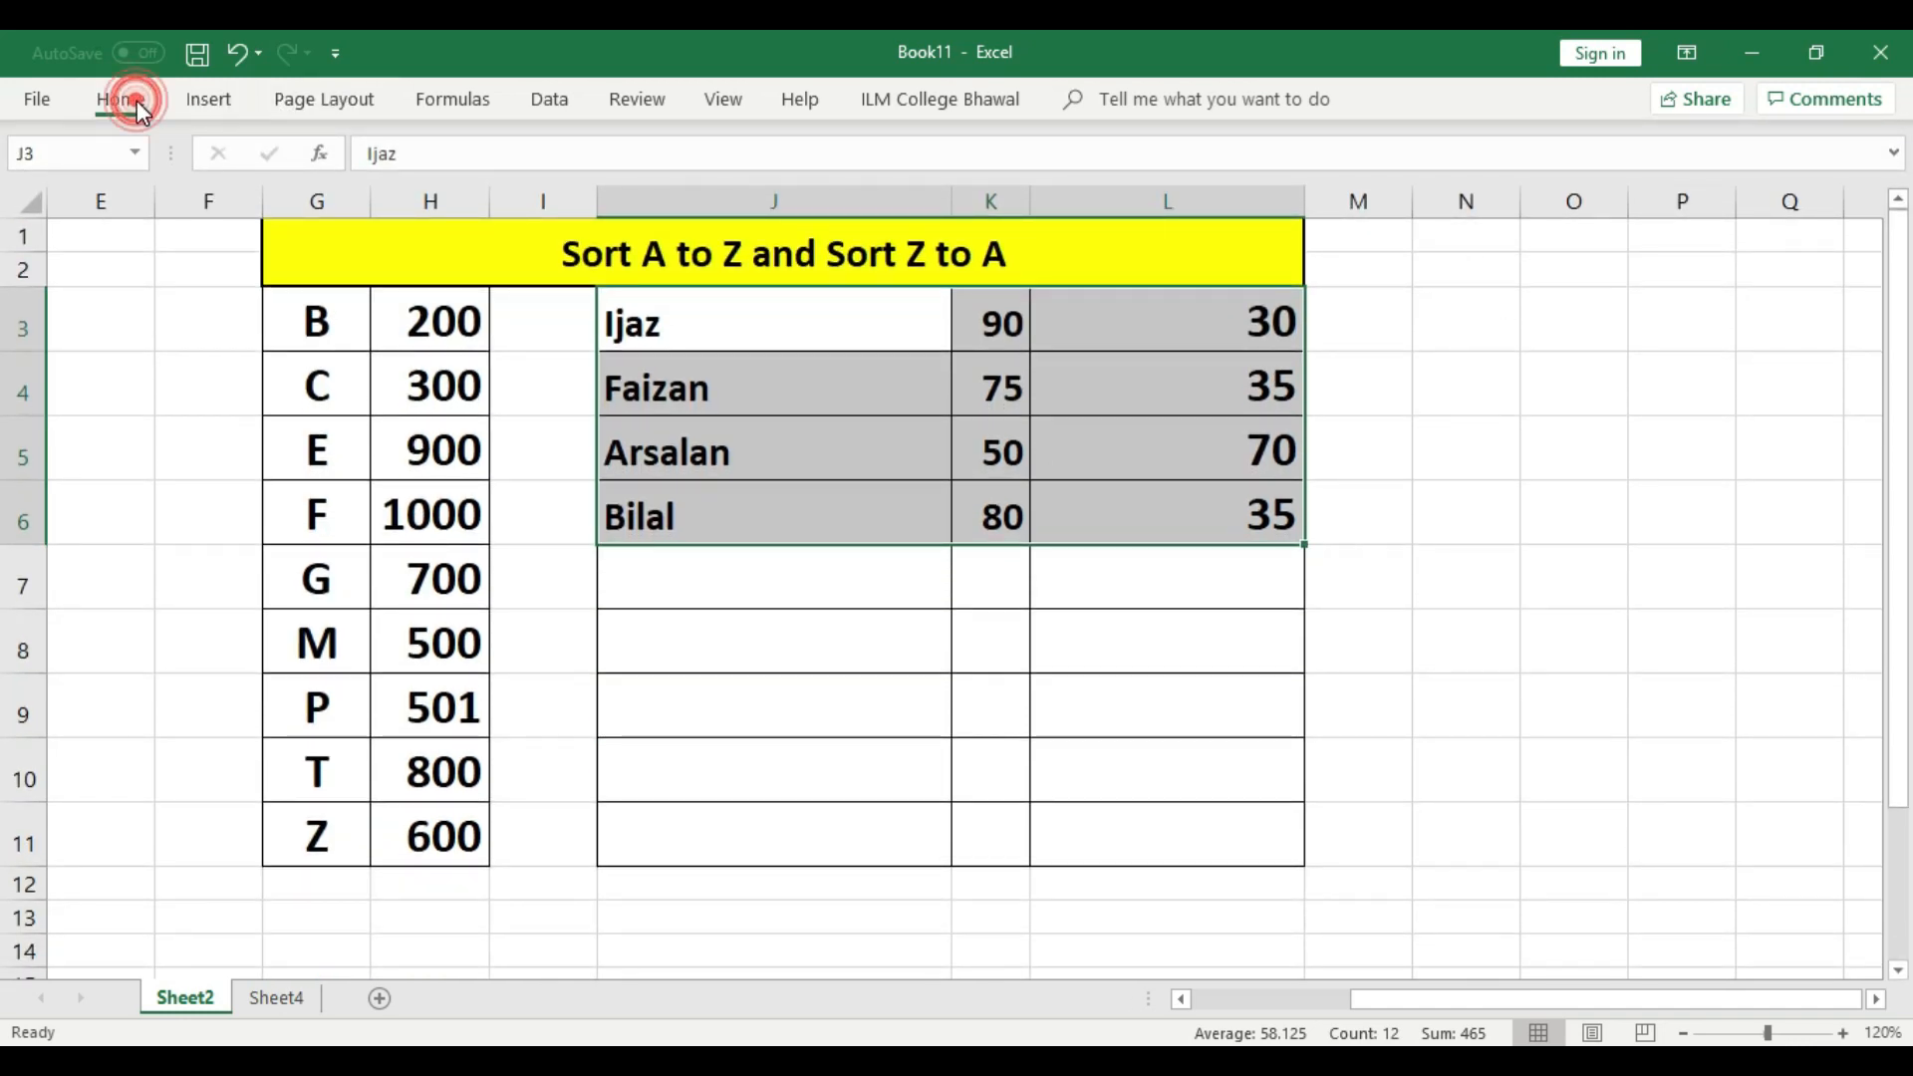
click(1901, 376)
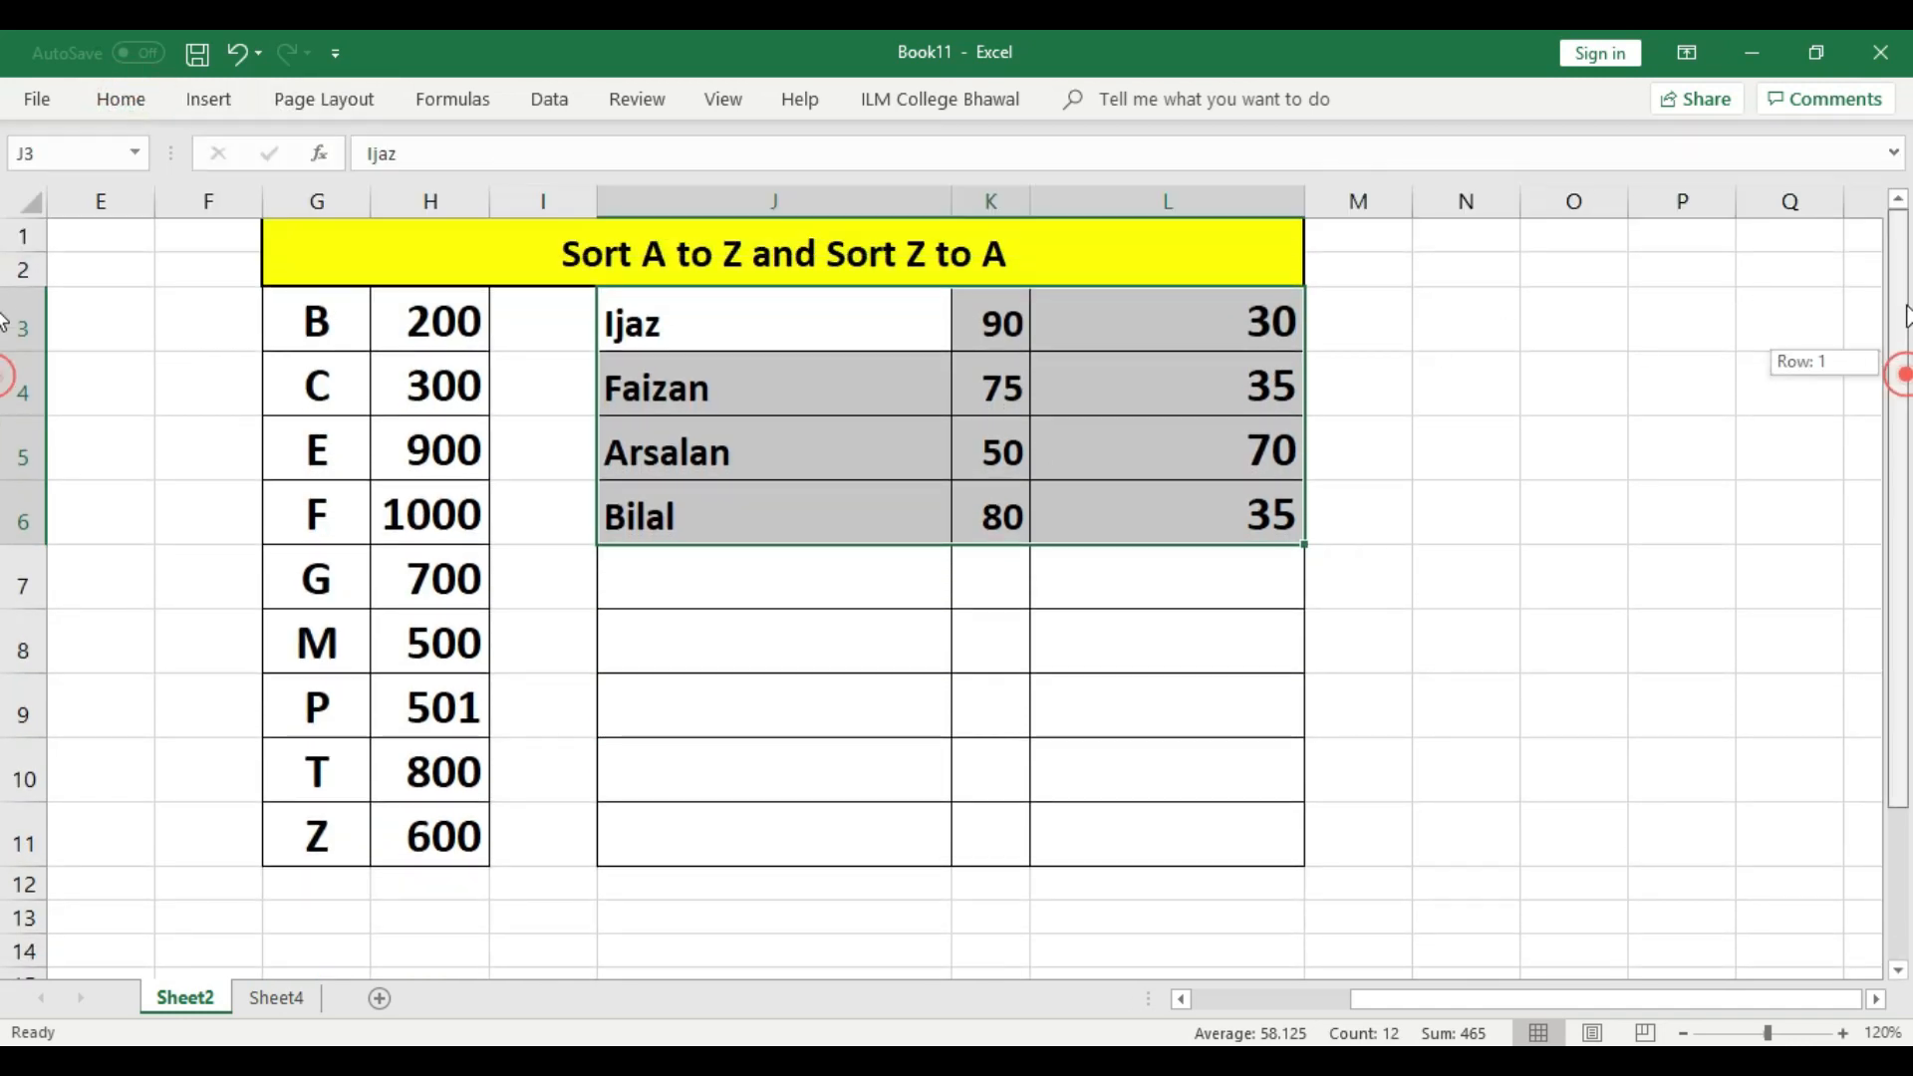
click(115, 100)
click(1716, 225)
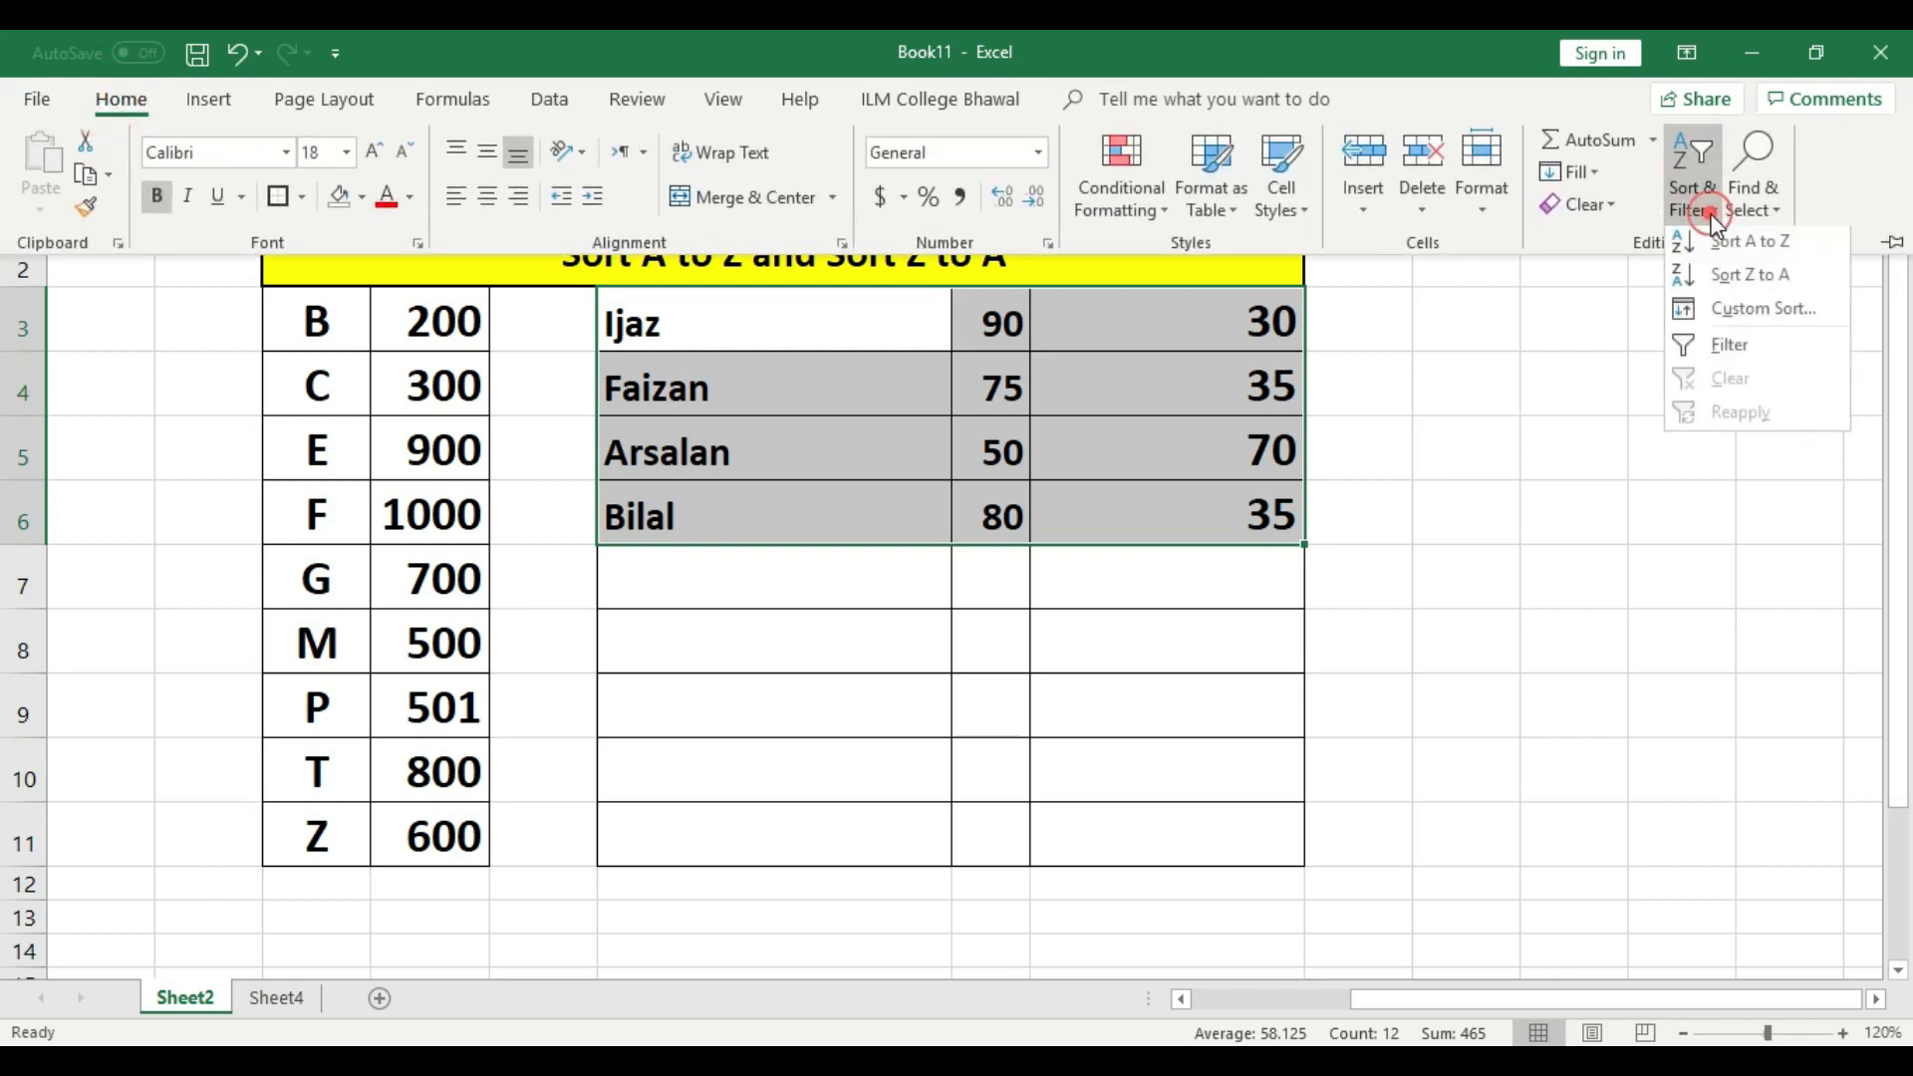
click(1742, 261)
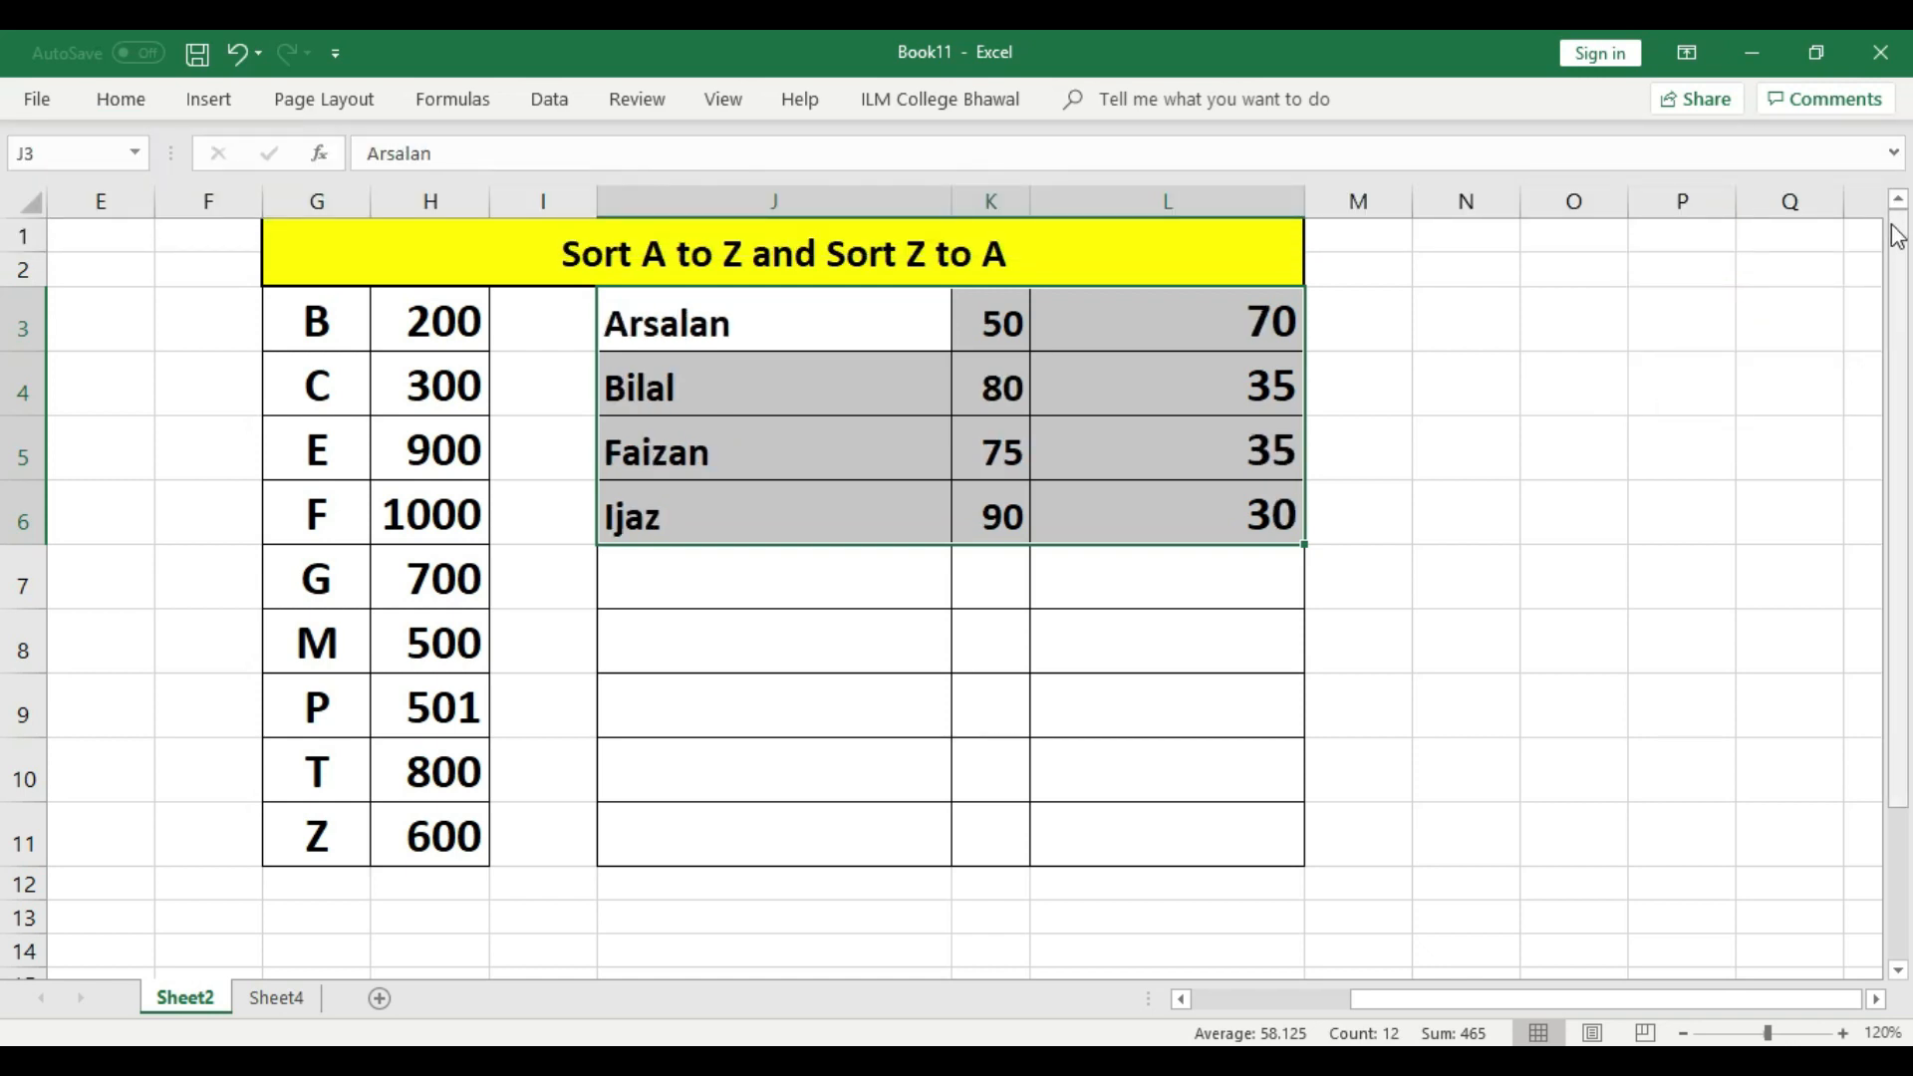
Review the sorted records in J3:L6, checking the alphabetical order of the names and the numbers beside them.
click(810, 498)
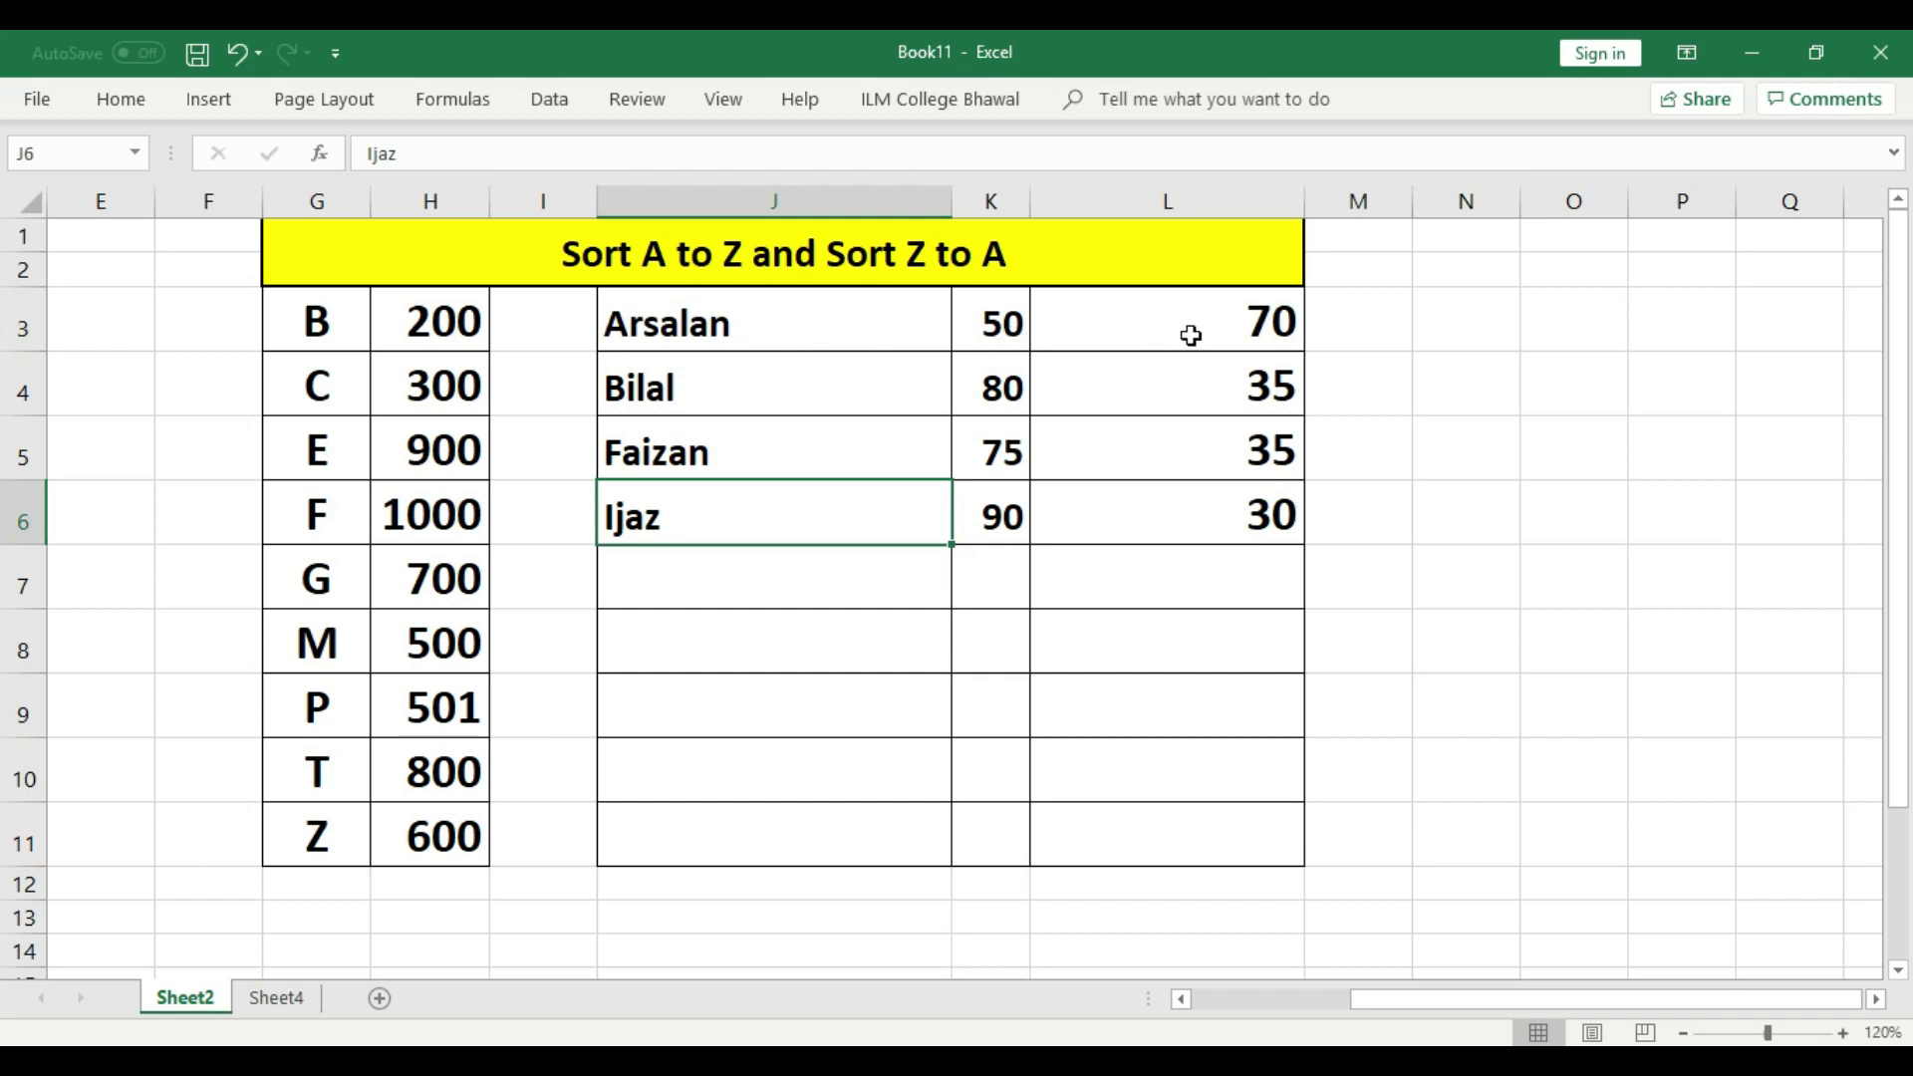
click(730, 391)
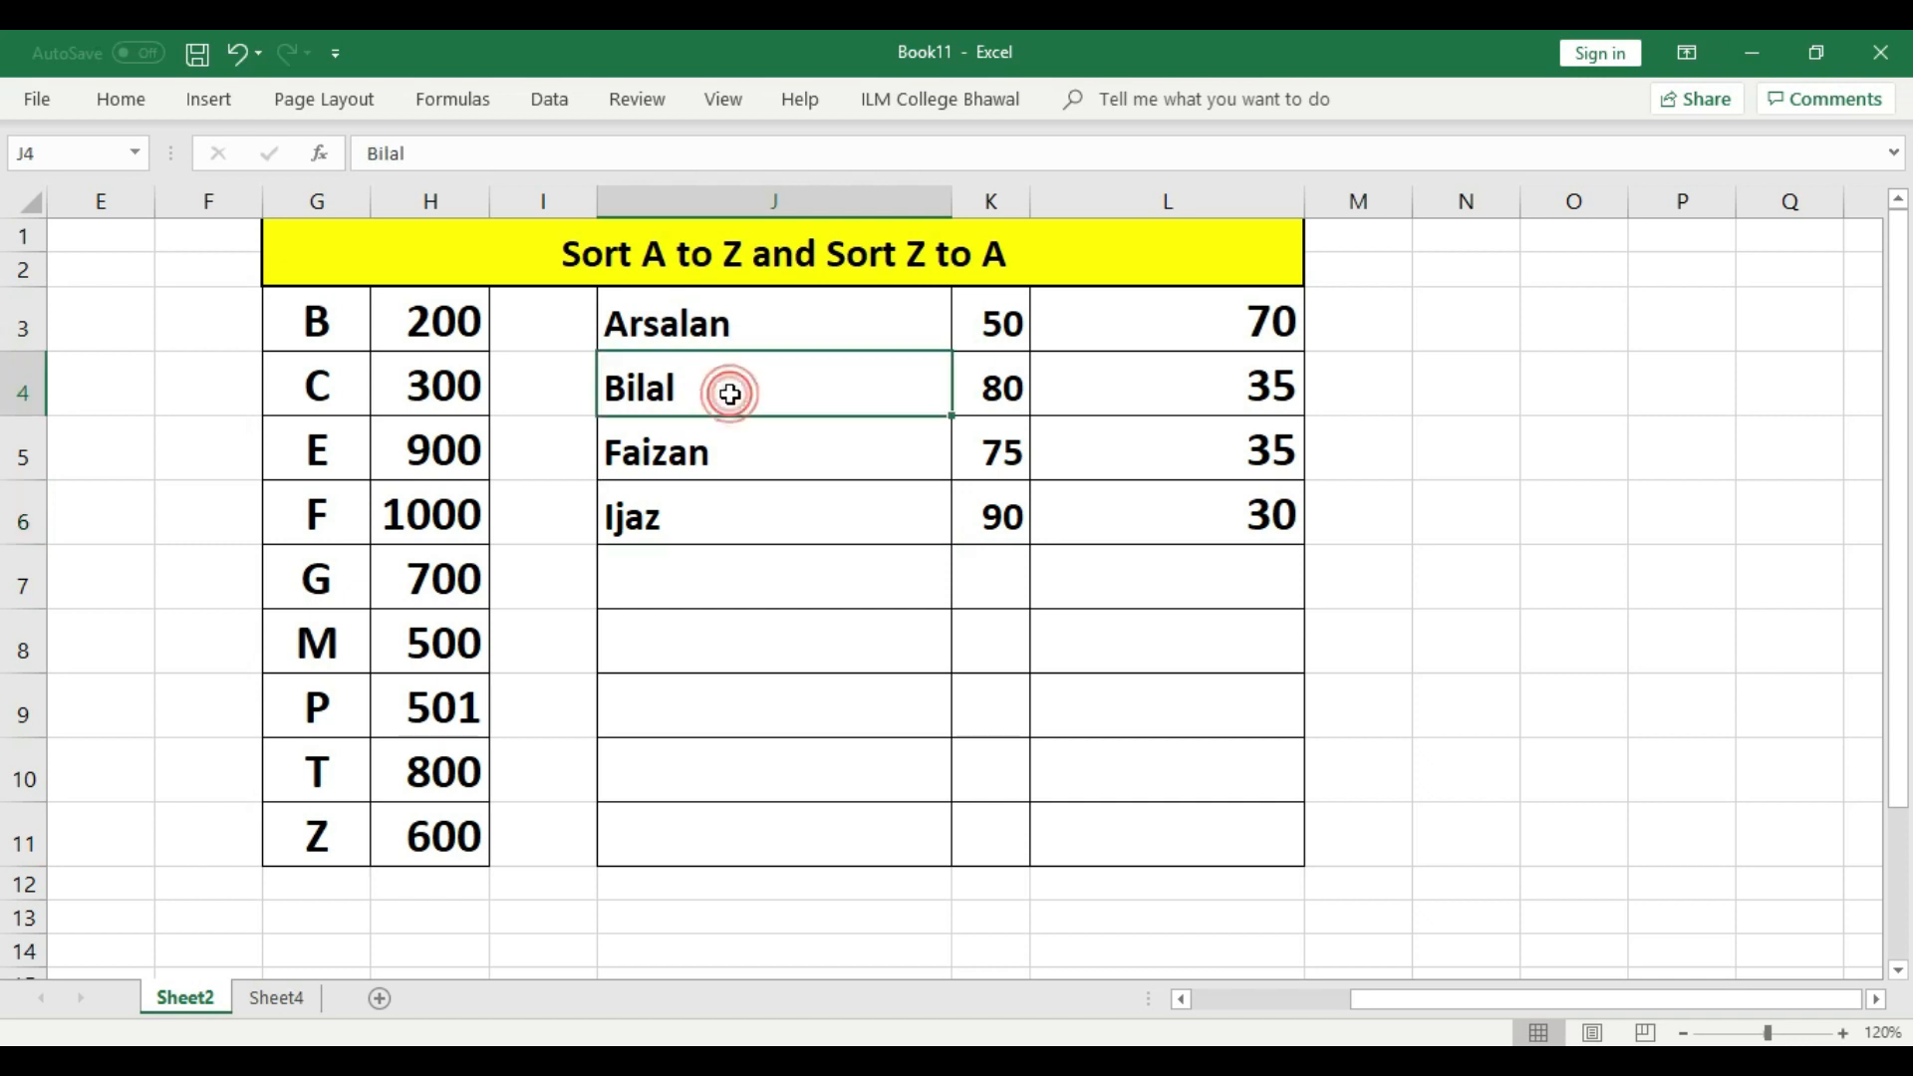
click(739, 458)
click(751, 500)
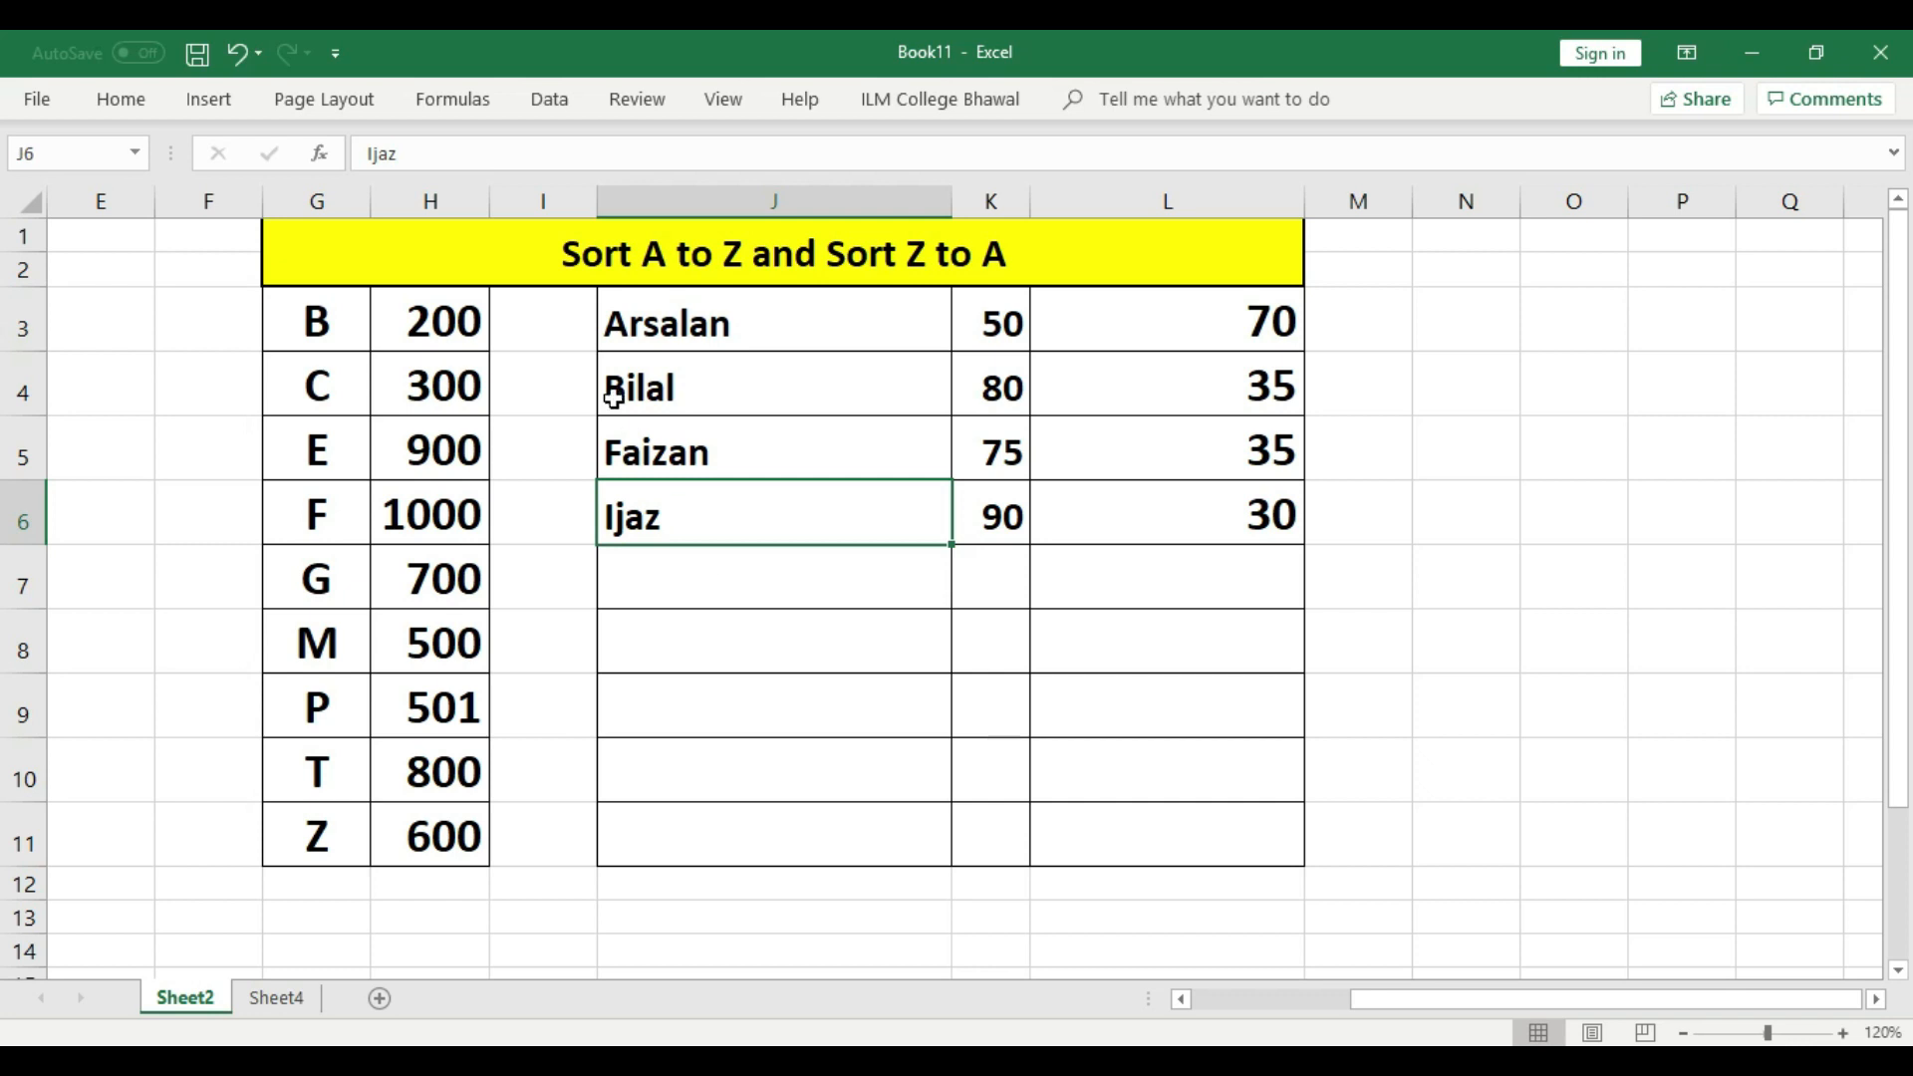
drag(632, 320, 1187, 529)
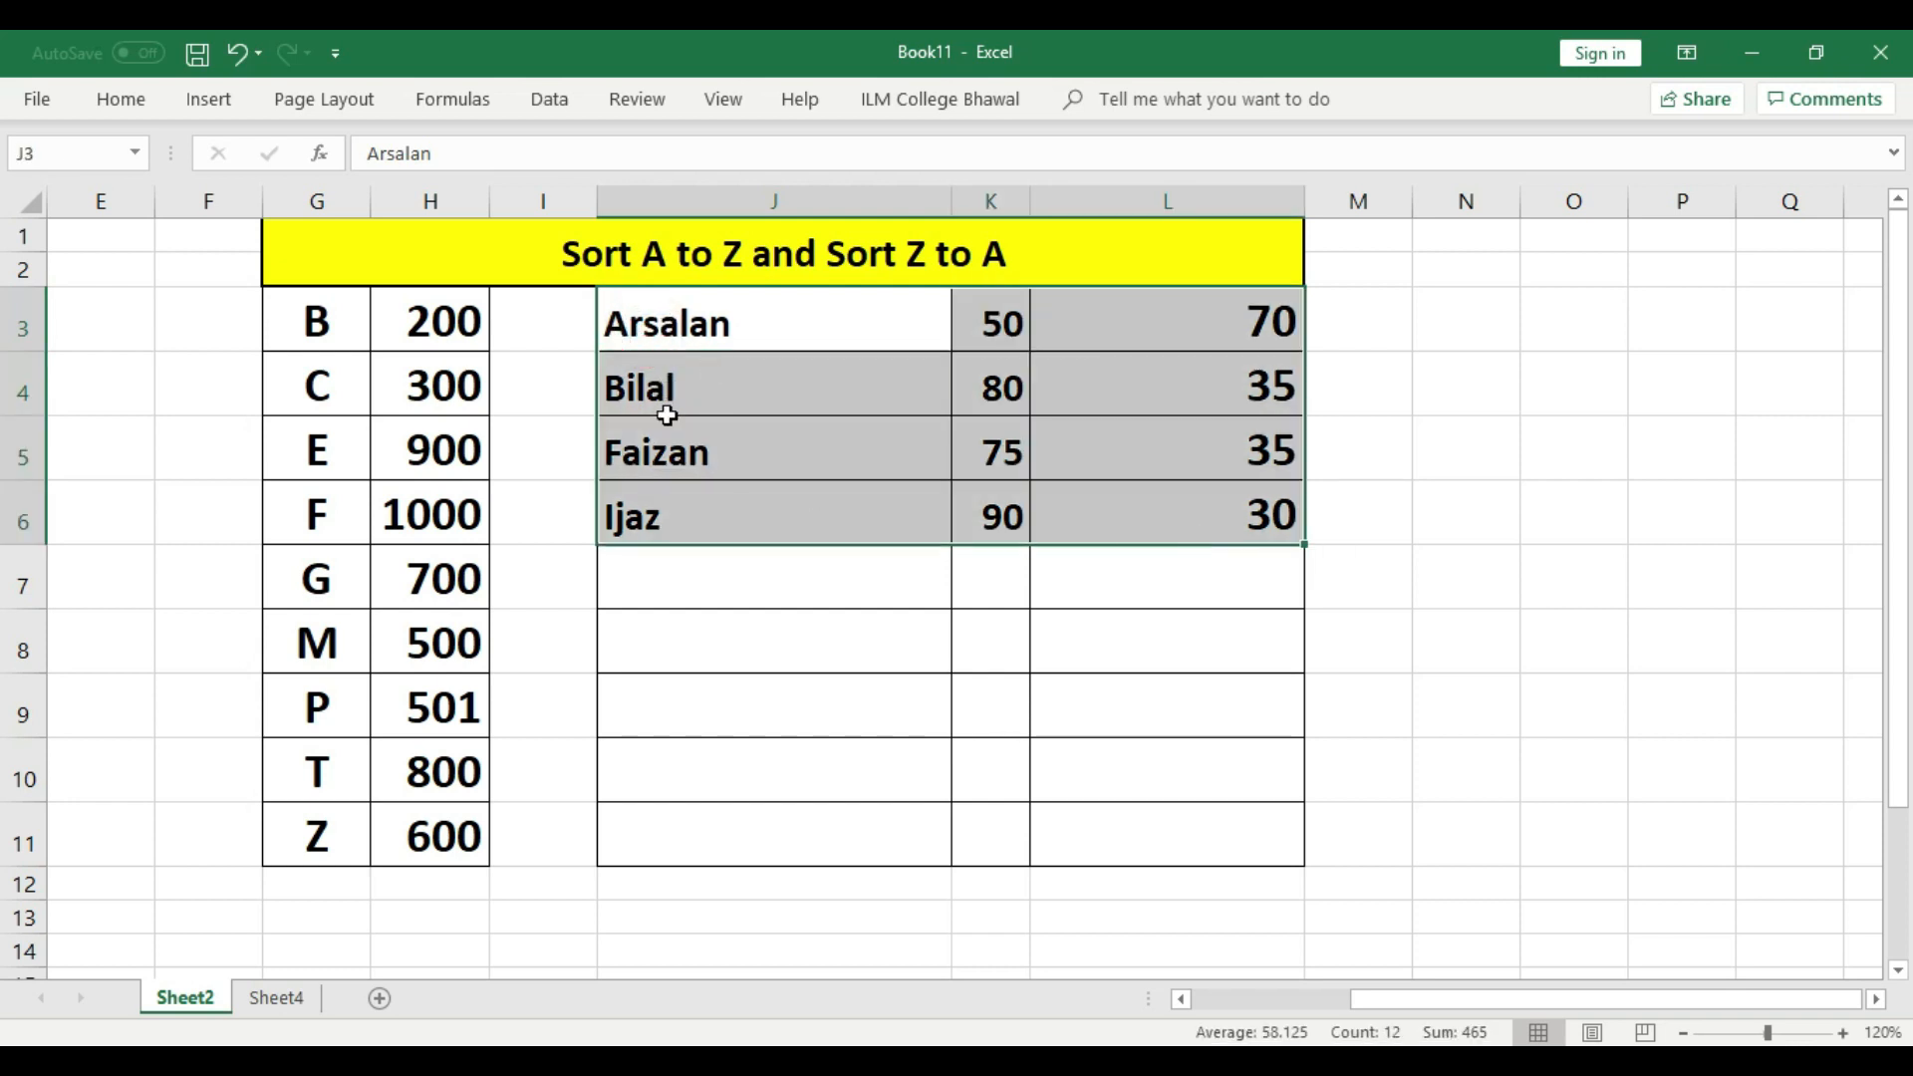
Deselect the sorted range and minimize the workbook window to show the desktop.
click(1553, 622)
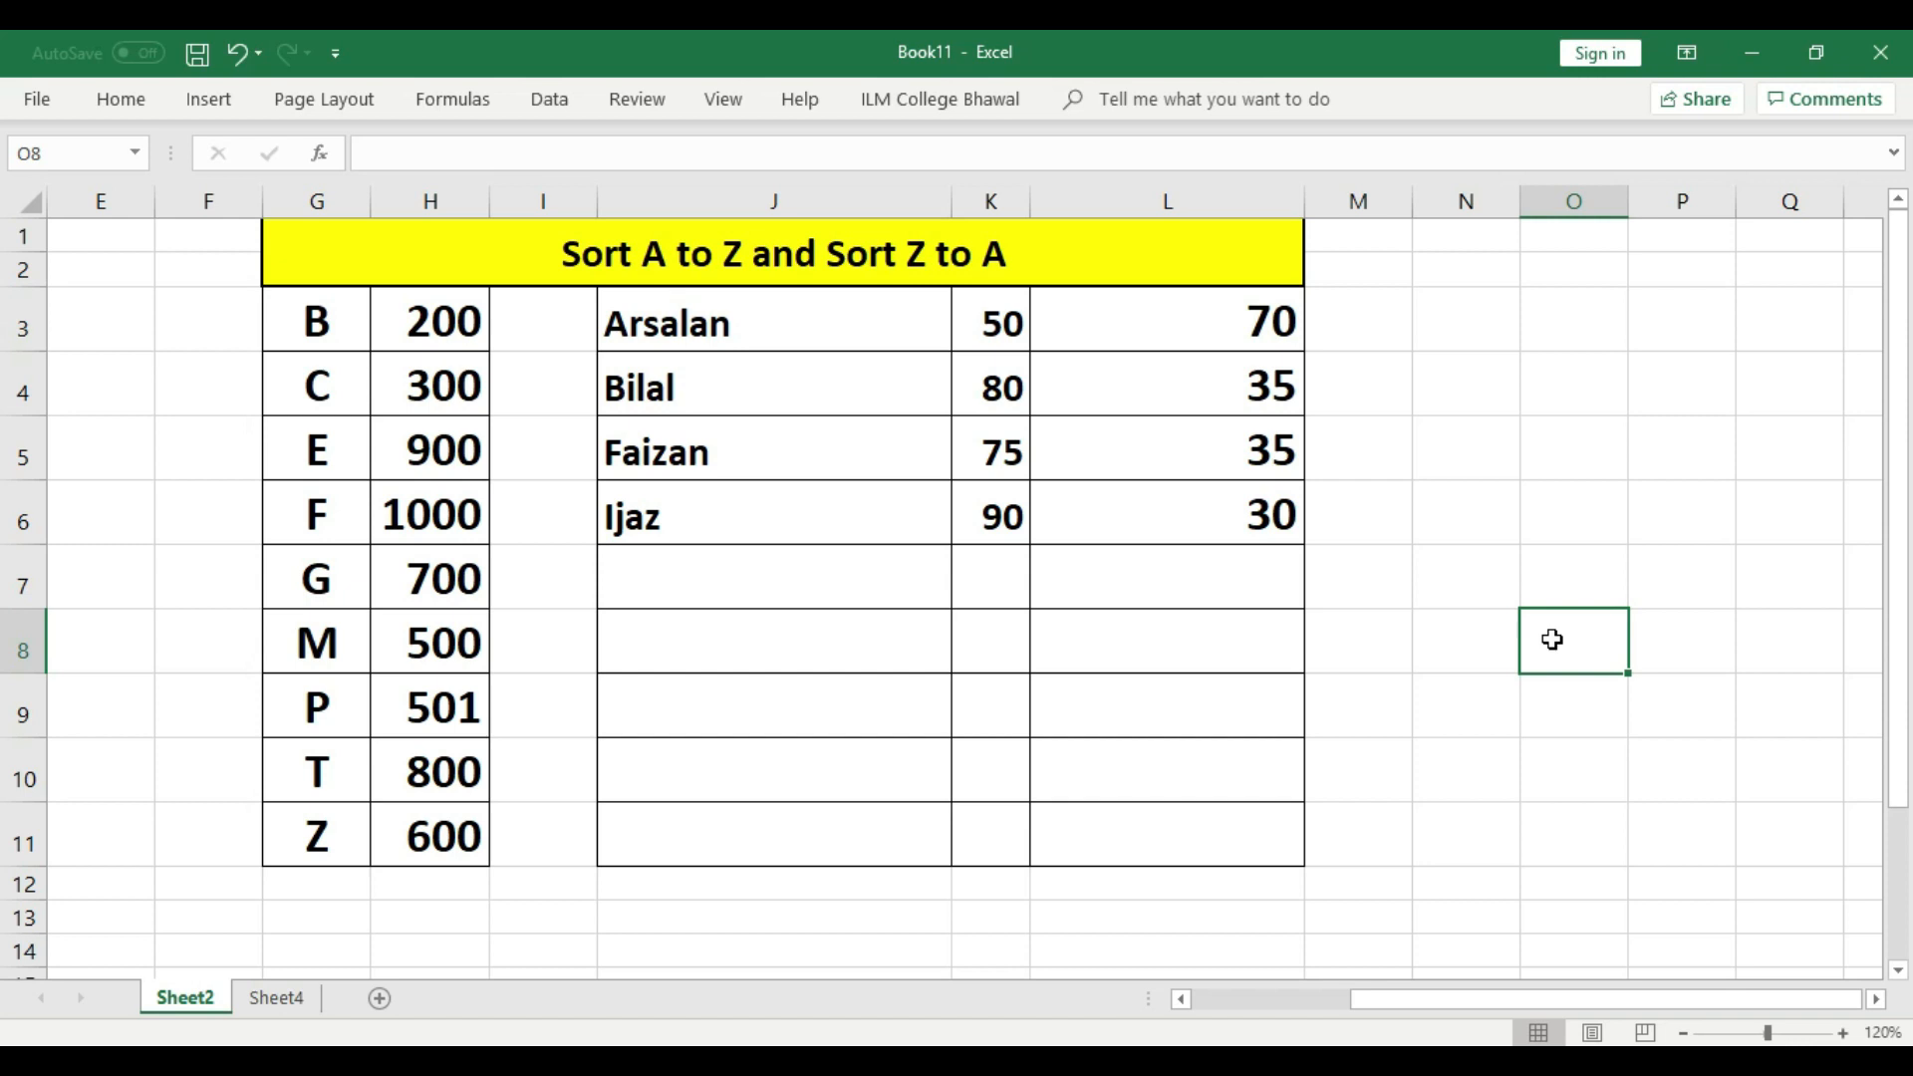
click(1751, 52)
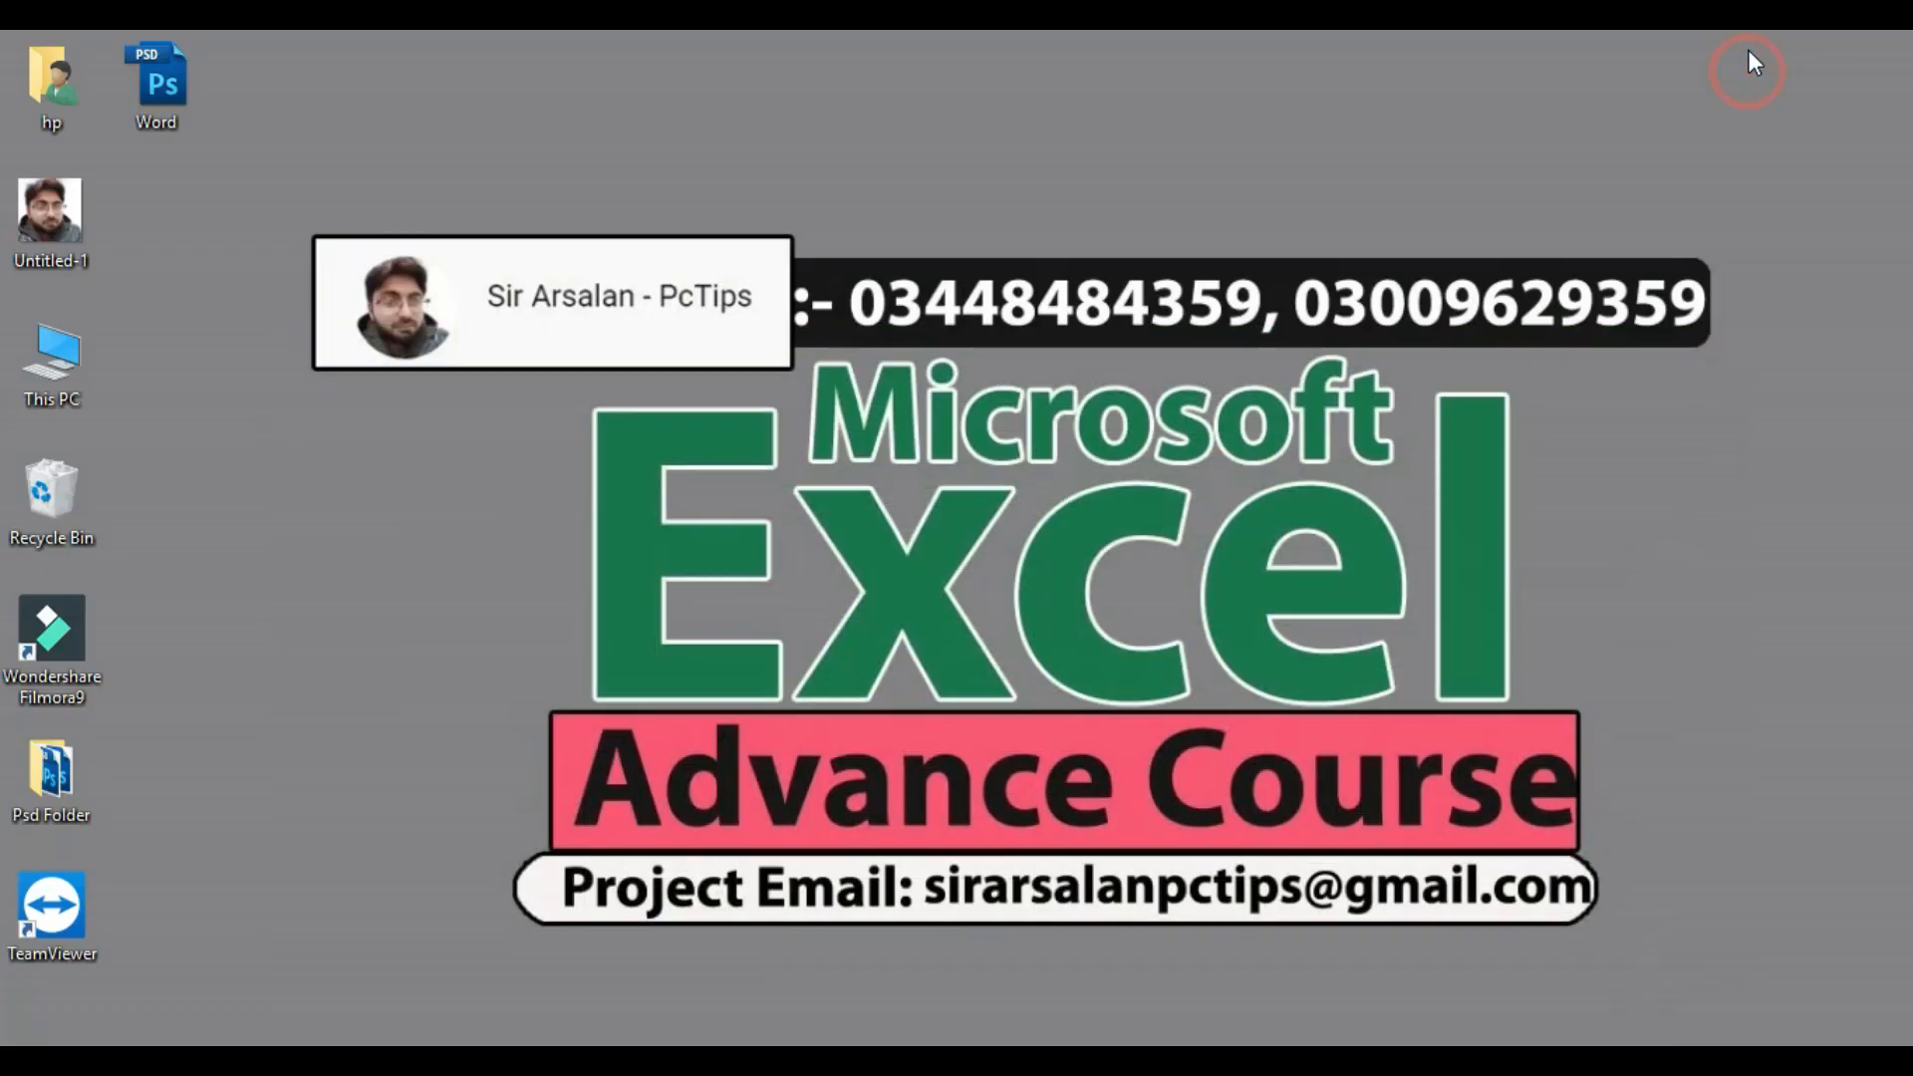